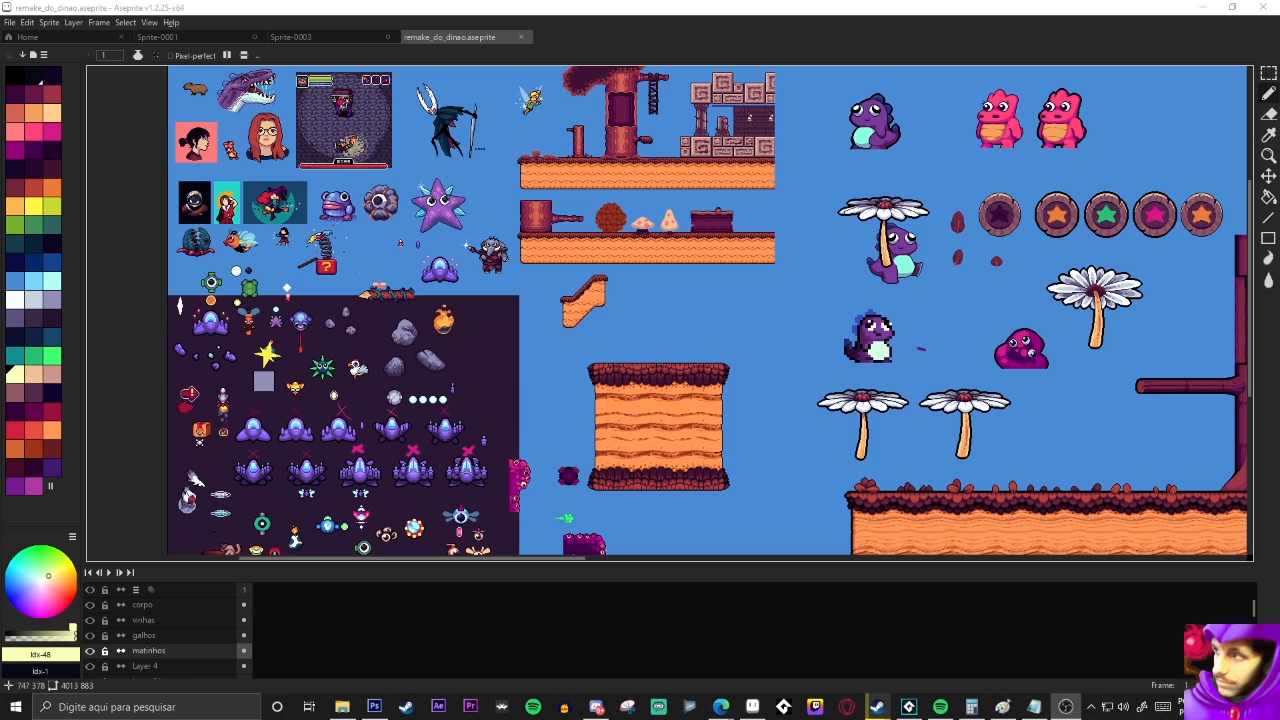
scroll(700, 235, up, 3)
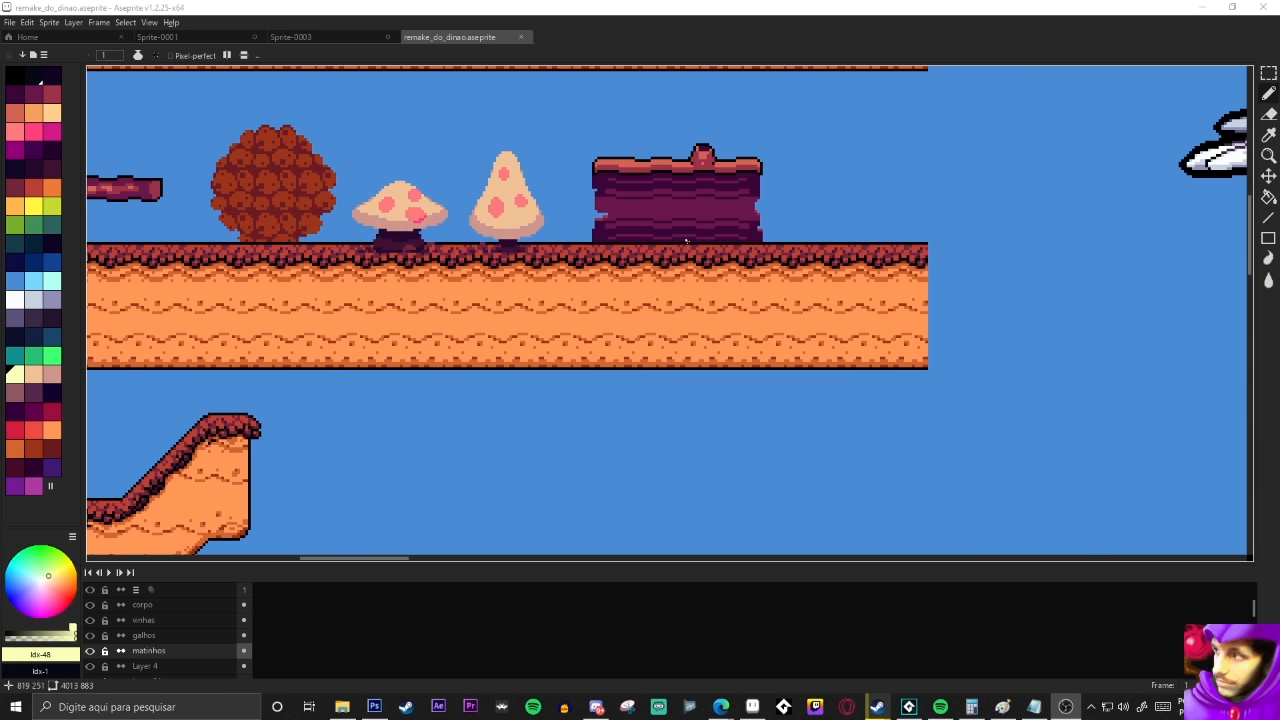
scroll(705, 243, down, 1)
scroll(695, 246, down, 2)
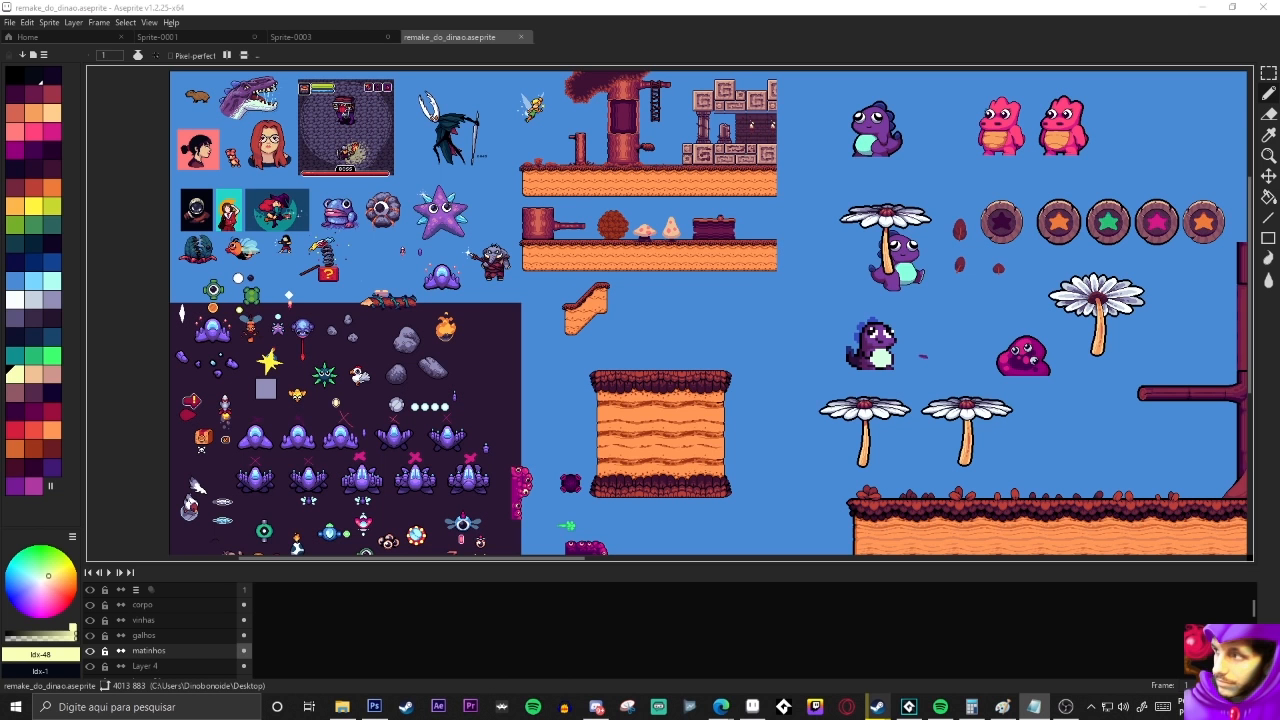
Switch to Photoshop and paint a soft red swirl on the blank white canvas with the Brush tool
click(374, 706)
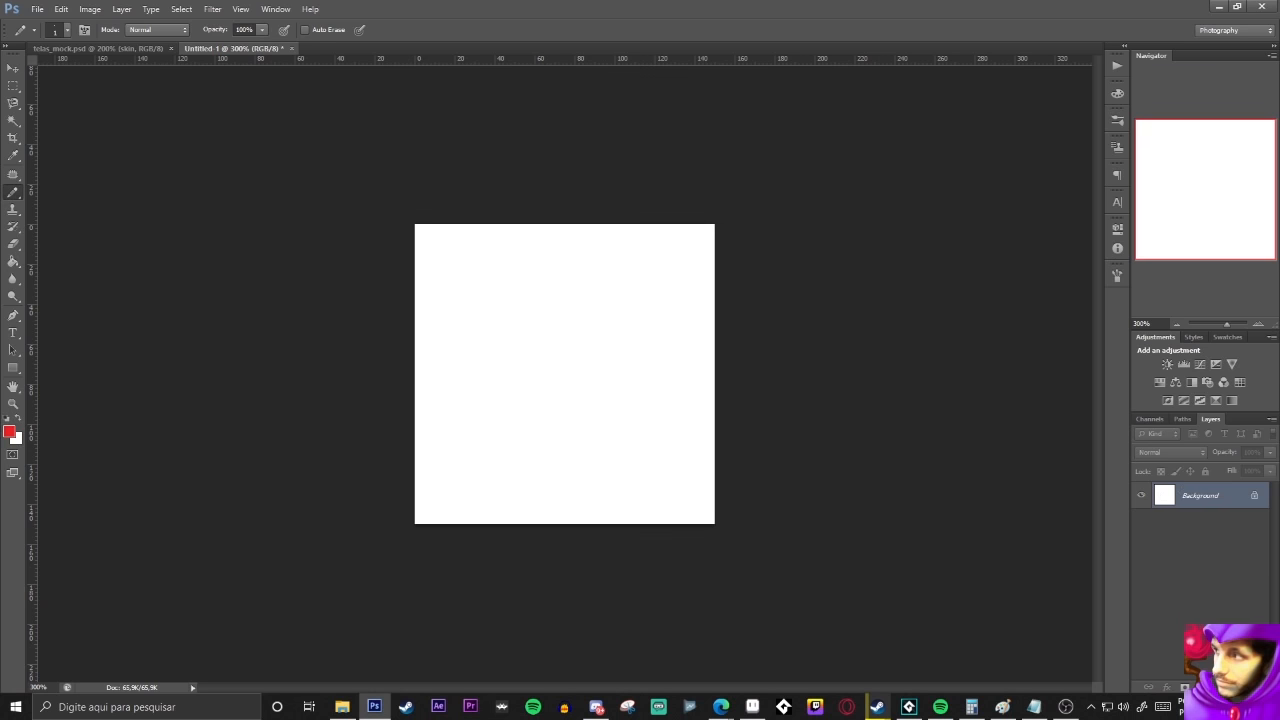
right_click(13, 192)
click(55, 191)
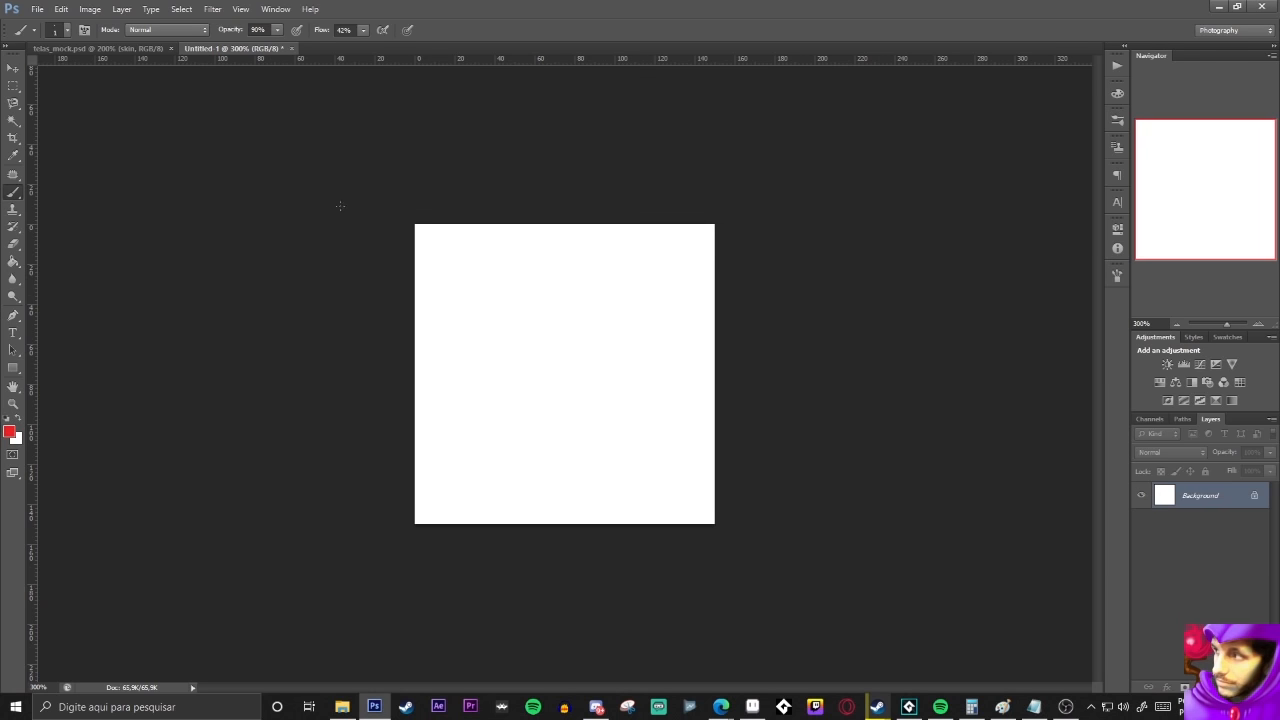
drag(563, 305, 579, 373)
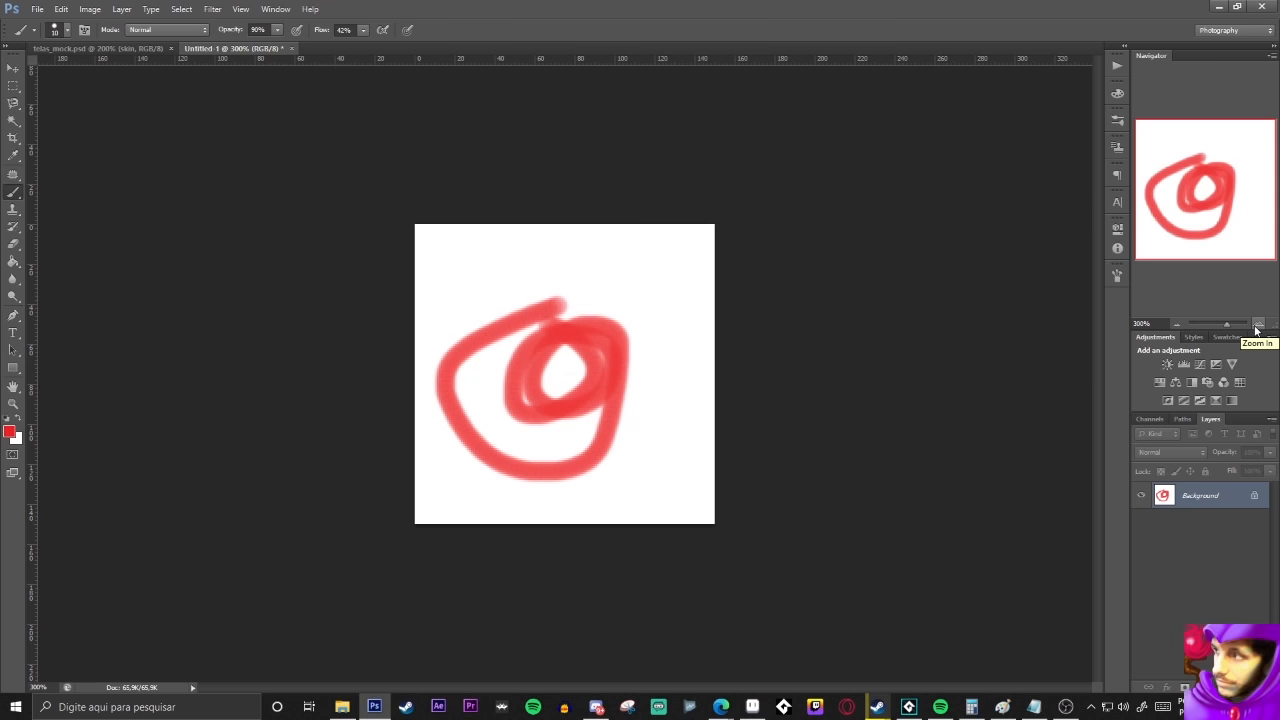
Paint over the lower edge of the swirl's inner ring with the same soft red brush, working at pixel level
drag(1257, 330, 1256, 330)
mouse_move(986, 443)
mouse_down()
mouse_move(857, 509)
mouse_move(915, 545)
mouse_up()
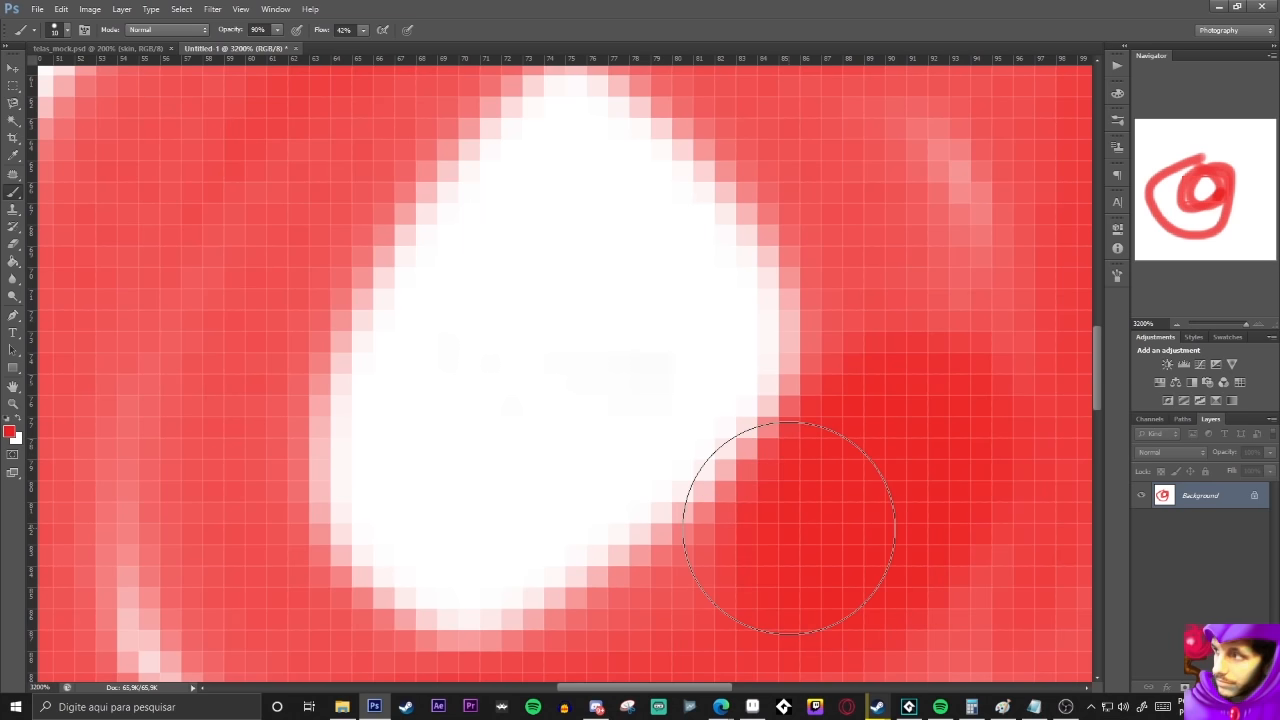
click(1178, 323)
click(1178, 323)
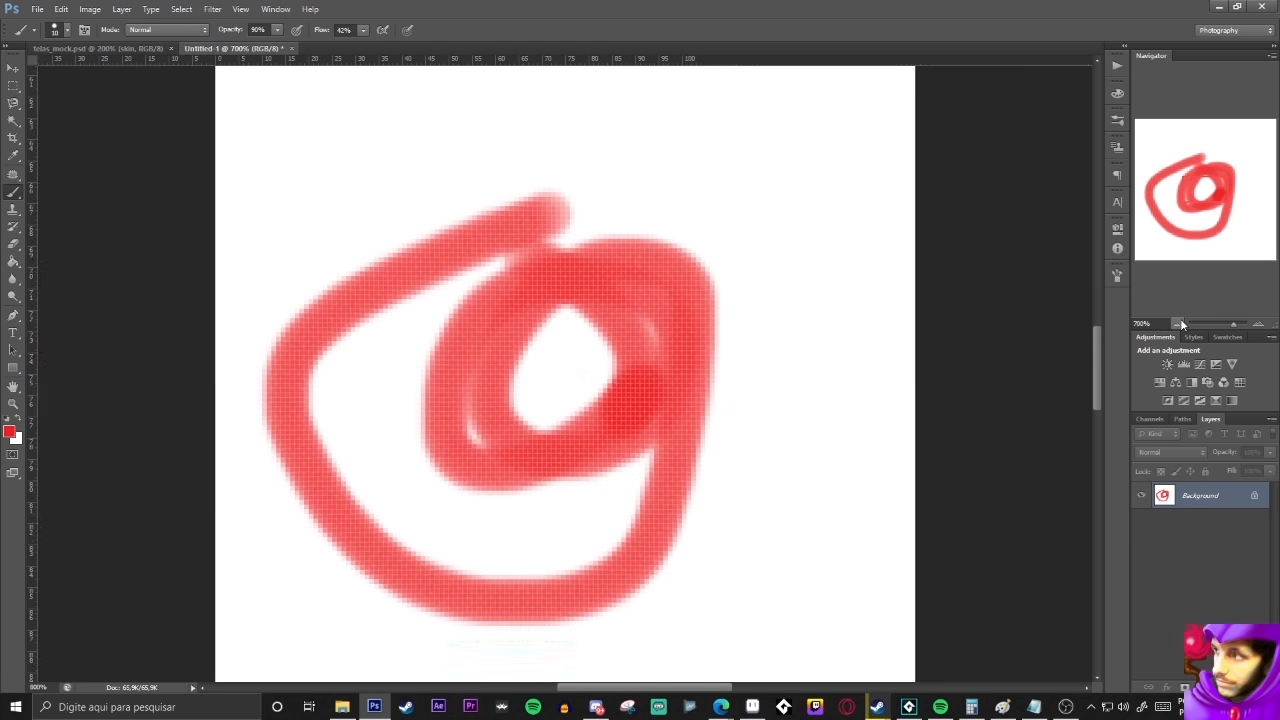
click(1178, 323)
click(1178, 323)
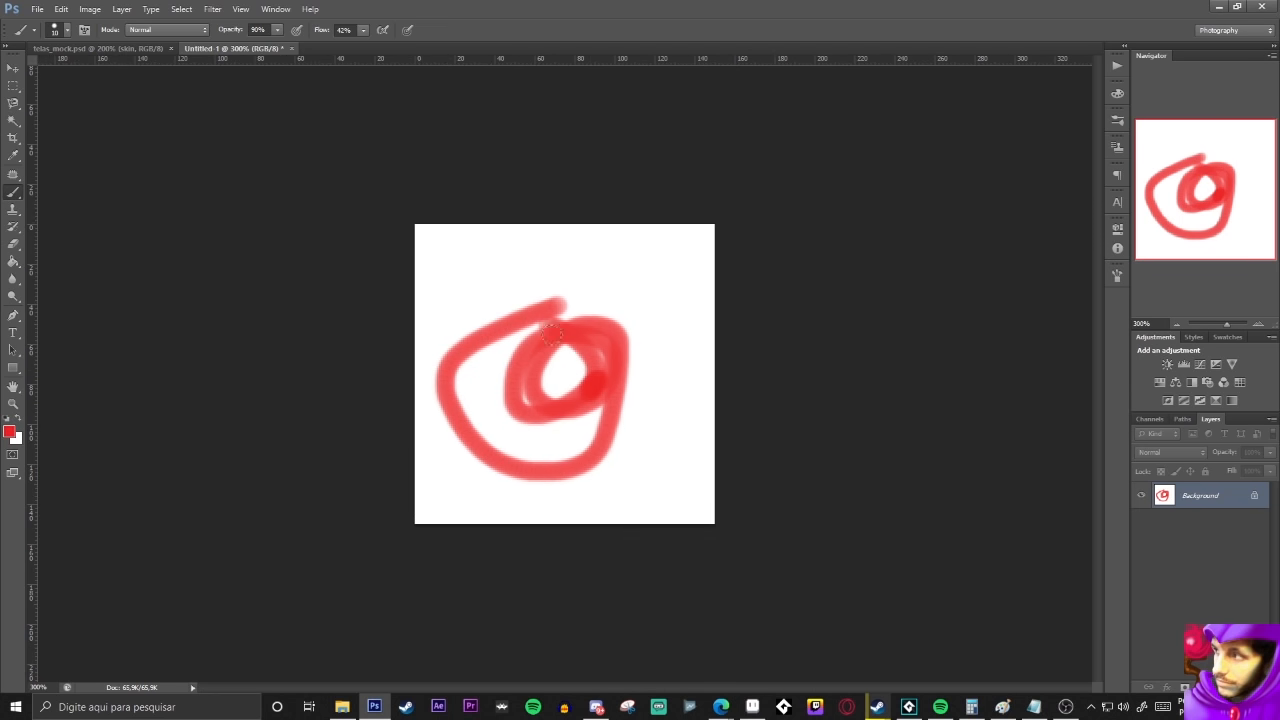
Draw a hard-edged red C-shaped curve with the Pencil tool inside the white gap of the swirl
click(1259, 325)
click(1259, 325)
click(1259, 325)
click(1259, 325)
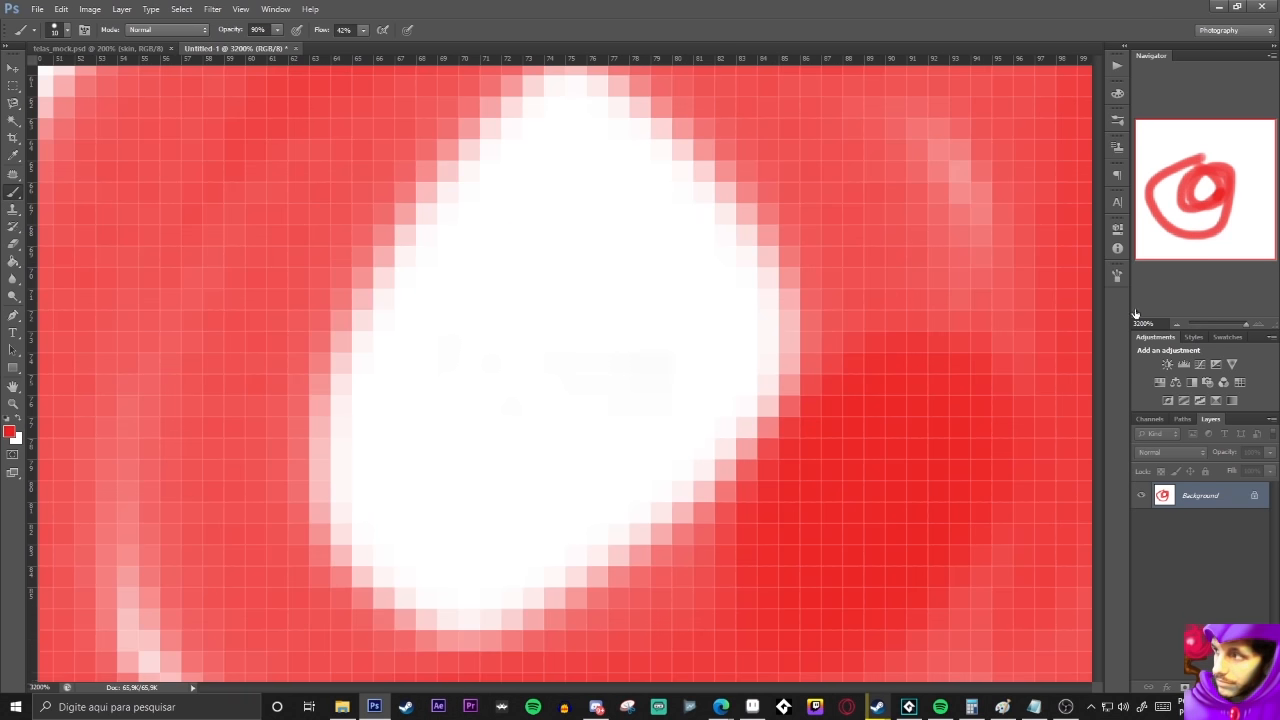
right_click(12, 194)
click(50, 203)
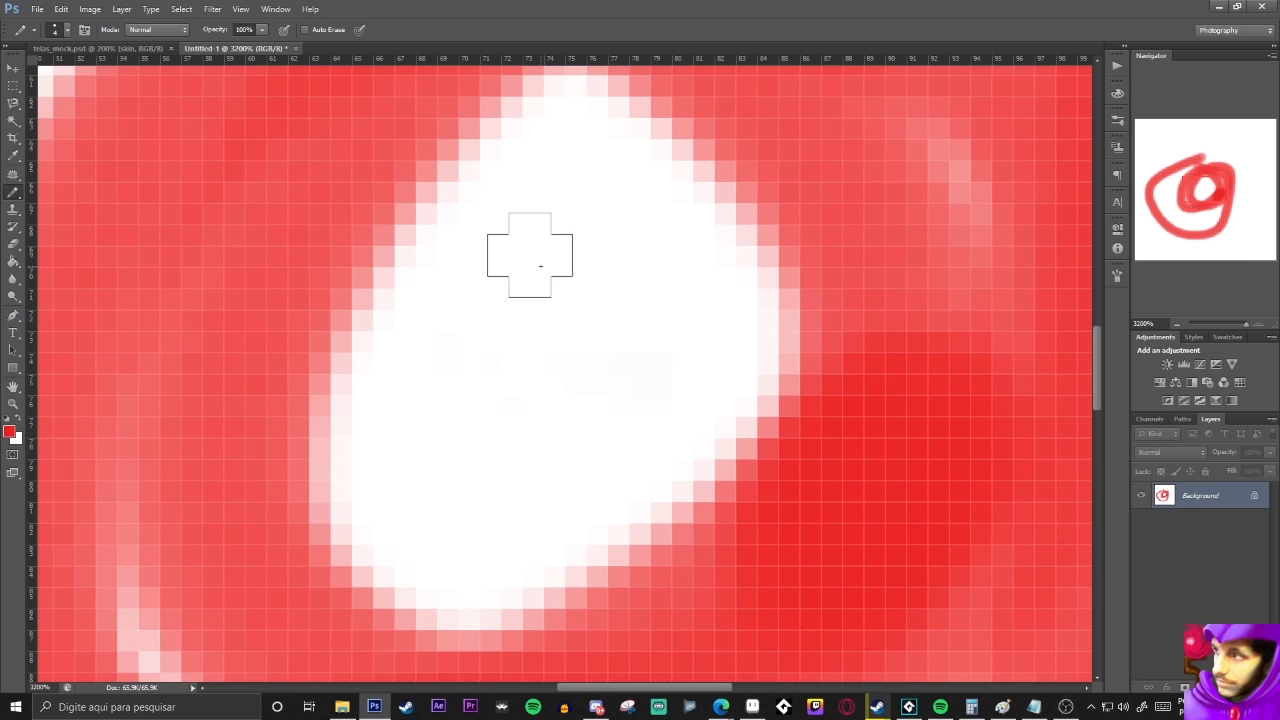
mouse_move(515, 281)
mouse_down()
mouse_move(489, 384)
mouse_move(509, 320)
mouse_move(566, 429)
mouse_move(600, 450)
mouse_move(556, 448)
mouse_up()
drag(533, 406, 511, 362)
click(617, 448)
mouse_move(551, 424)
mouse_down()
mouse_move(658, 418)
mouse_move(628, 435)
mouse_move(612, 423)
mouse_move(640, 406)
mouse_up()
click(554, 406)
click(533, 385)
mouse_move(533, 300)
mouse_down()
mouse_move(533, 278)
mouse_move(580, 229)
mouse_up()
drag(555, 275, 620, 236)
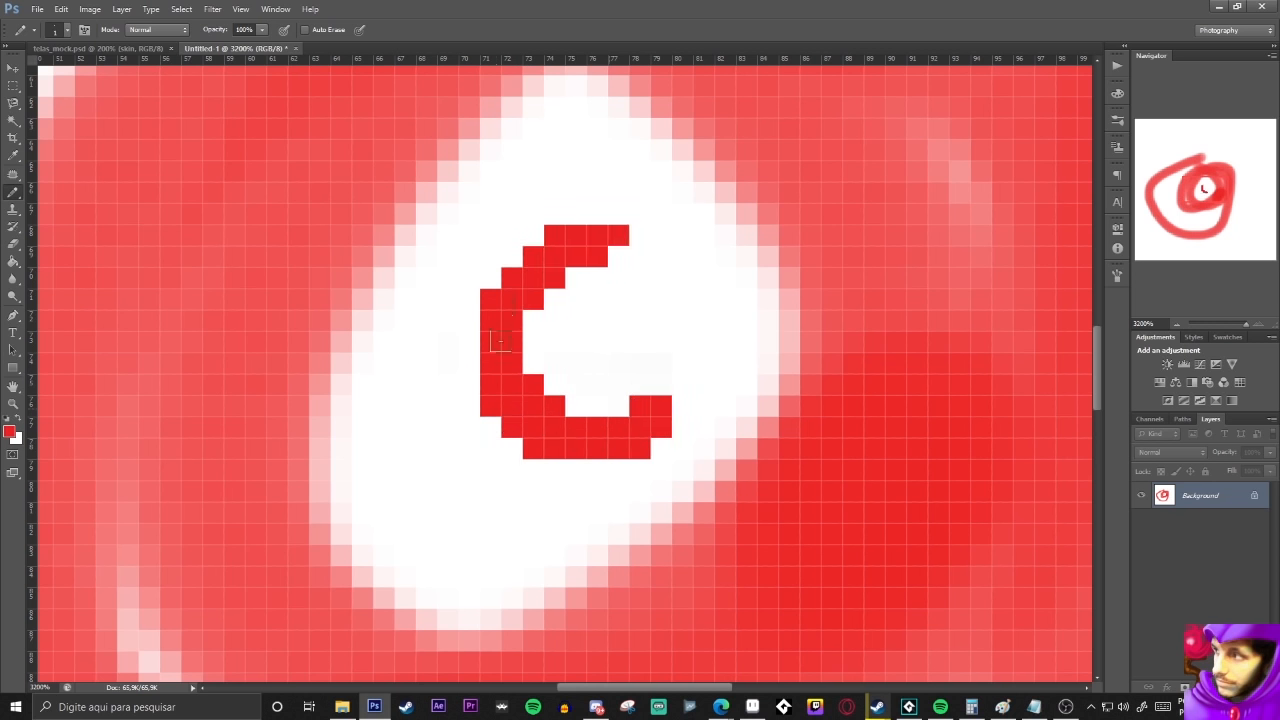
Refine the pixel C shape by thickening its inner side, extending the lower end and trimming the upper tip with white
click(527, 317)
mouse_move(681, 406)
mouse_down()
mouse_move(682, 350)
mouse_move(681, 370)
mouse_up()
key(x)
click(597, 257)
click(618, 236)
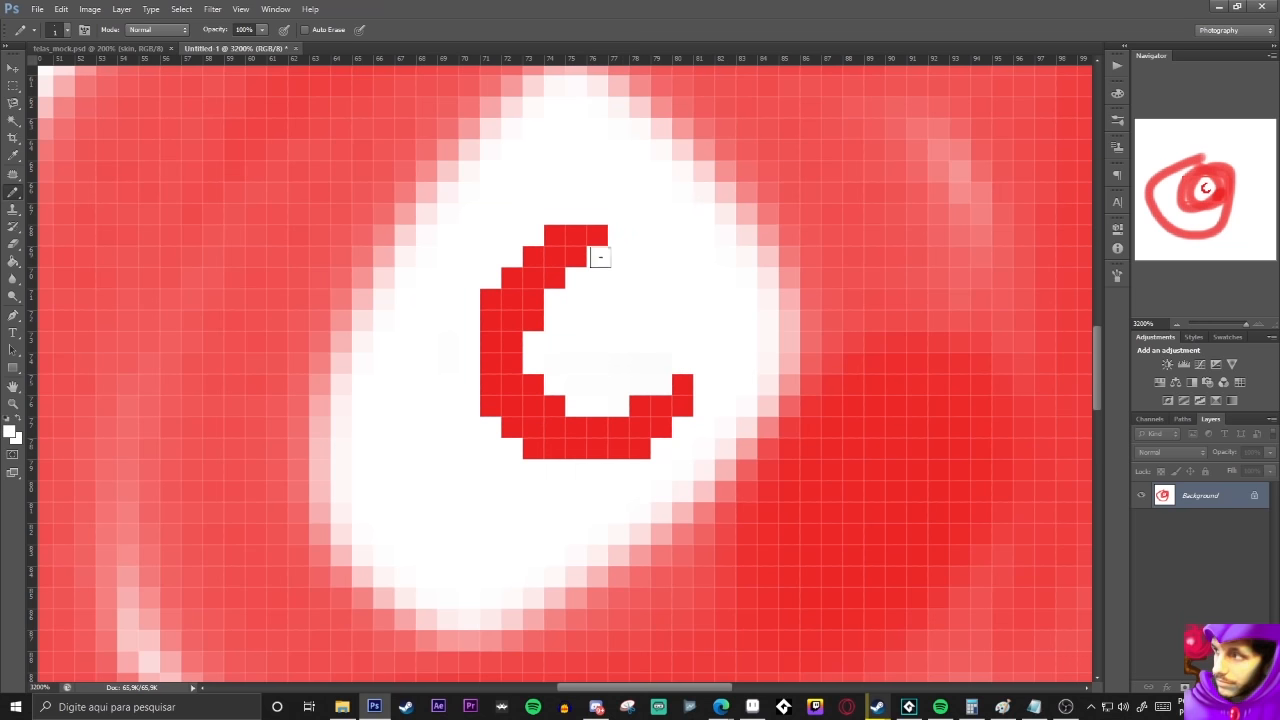
key(x)
mouse_move(533, 322)
mouse_down()
mouse_move(575, 405)
mouse_move(598, 405)
mouse_up()
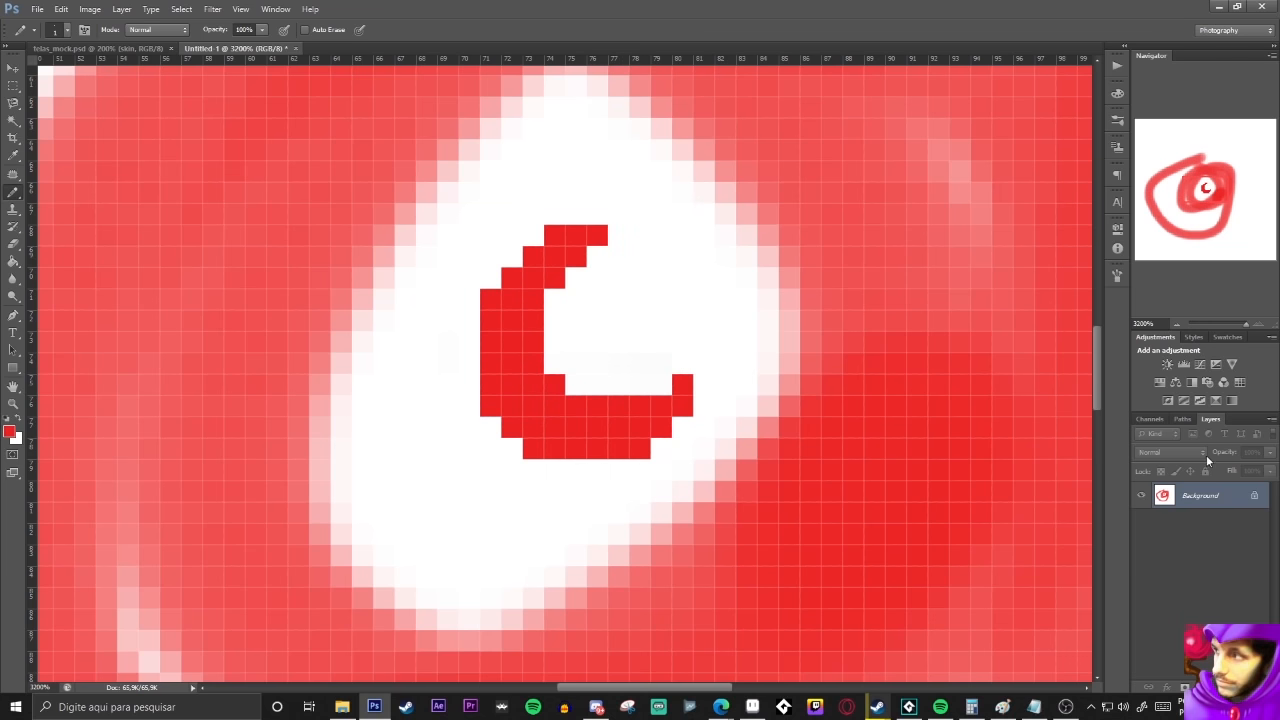
Fill the background layer with white to clear the test drawing and add a new empty layer
key(shift+BackSpace)
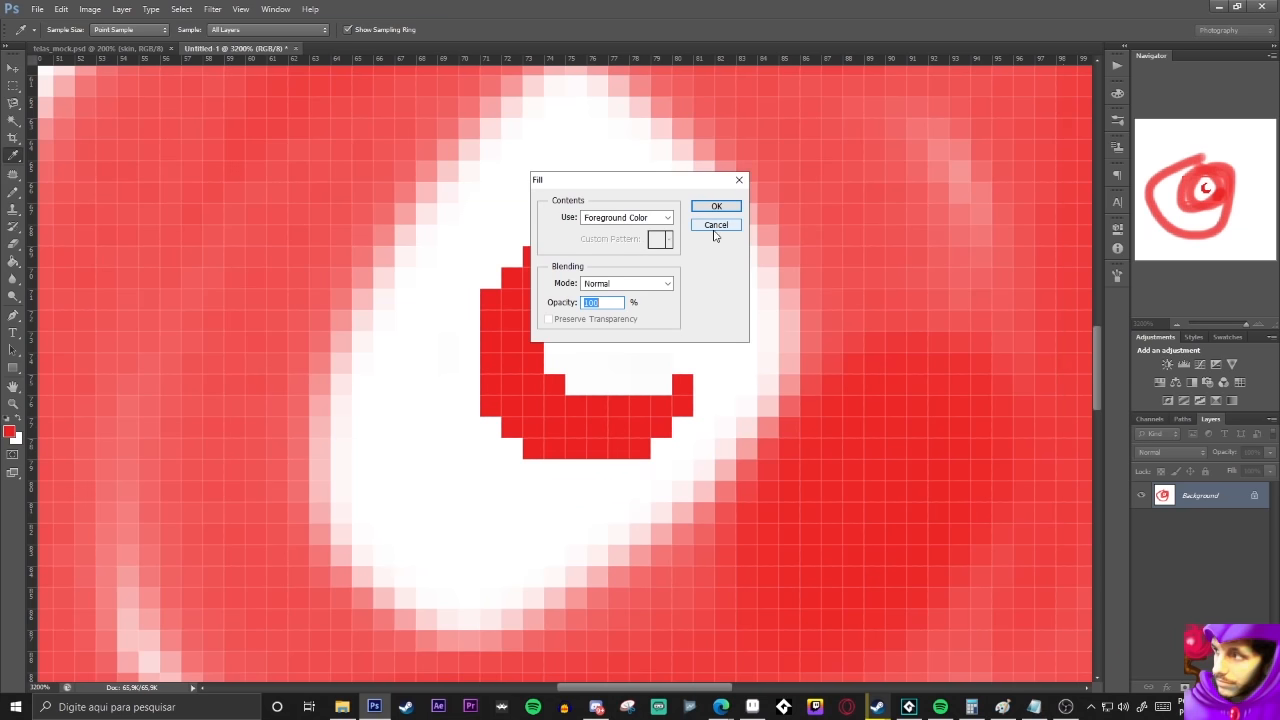
click(716, 225)
key(b)
key(x)
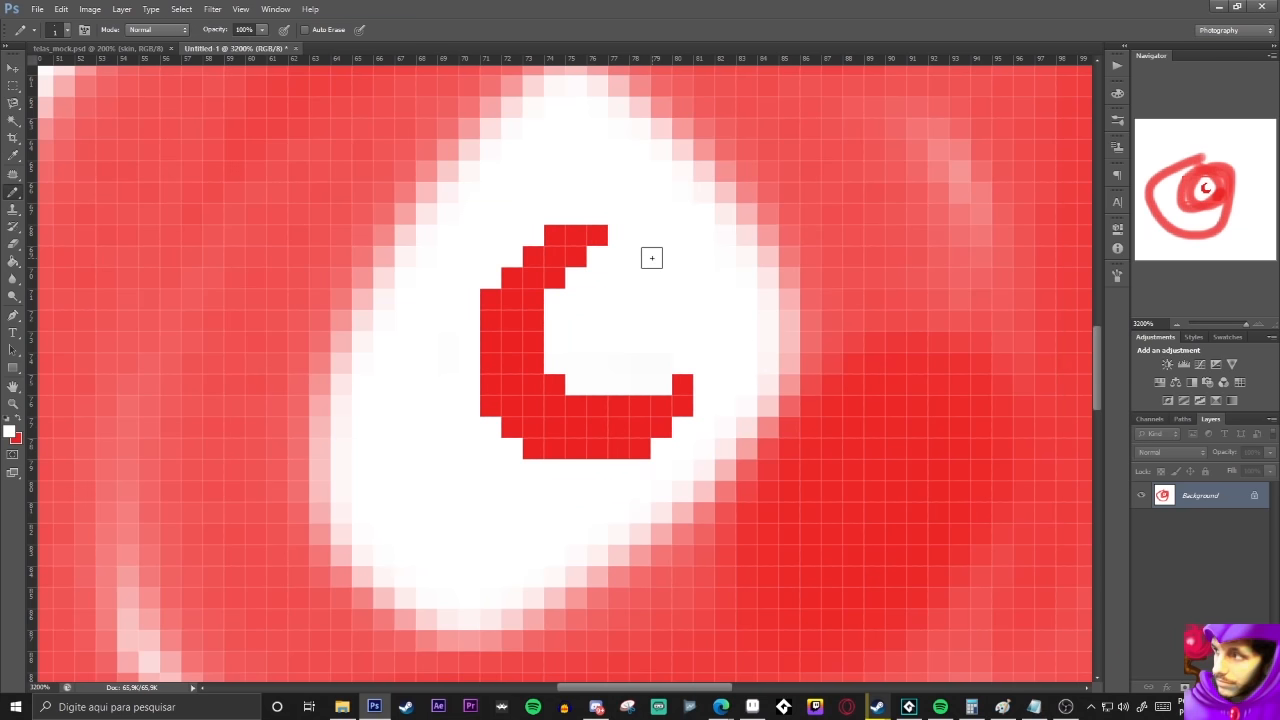
key(alt+BackSpace)
key(ctrl+shift+n)
key(Return)
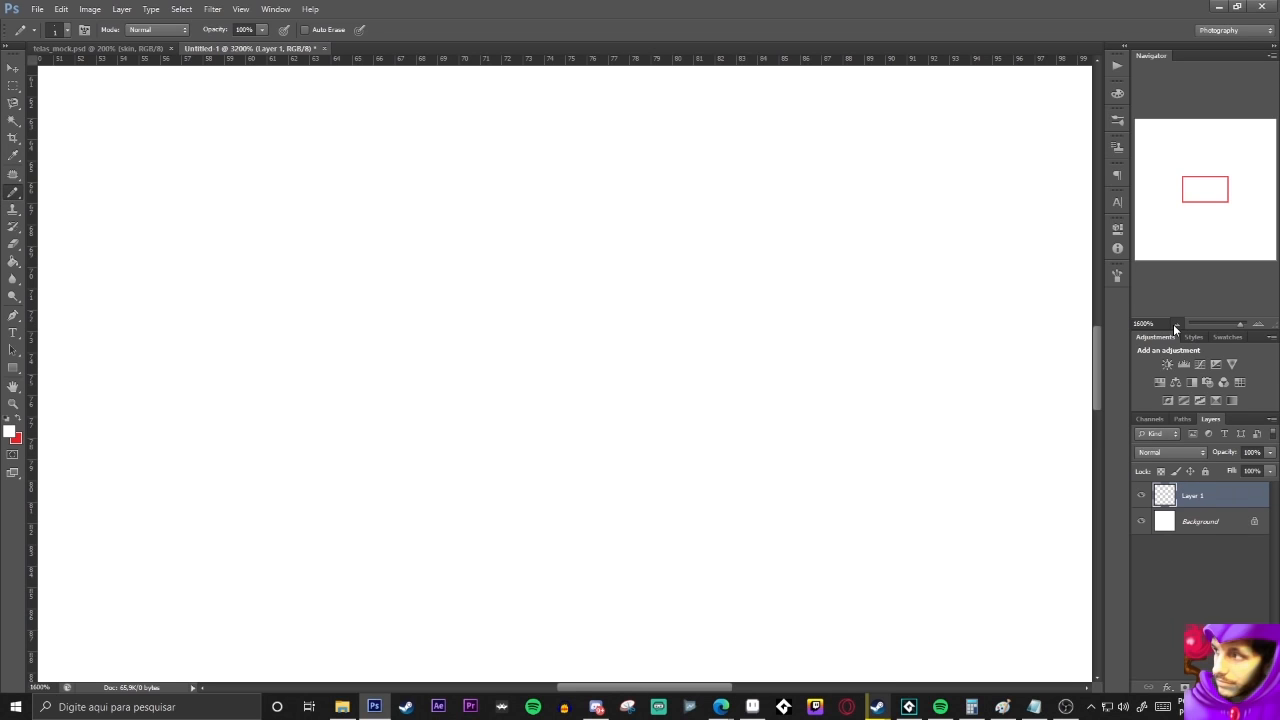
Select the whole canvas and set the foreground colour to bright red
click(1175, 325)
click(1175, 325)
click(1175, 325)
key(ctrl+a)
key(d)
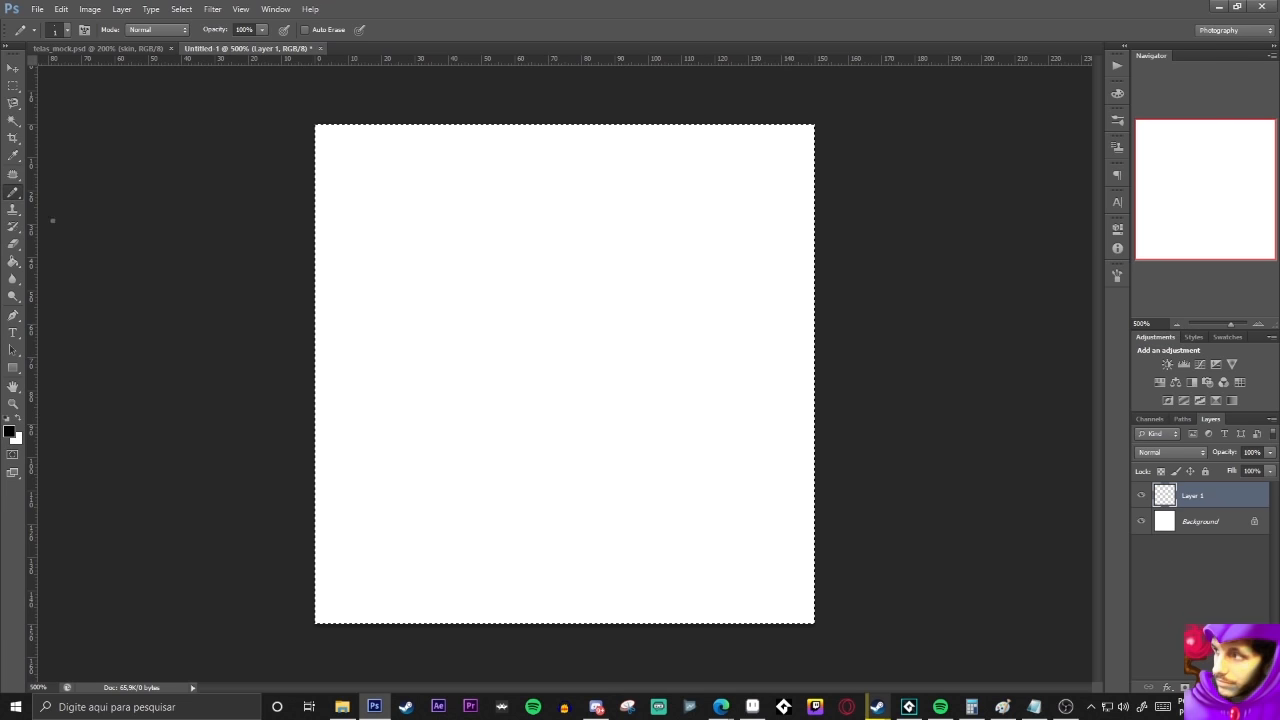
click(9, 431)
drag(984, 468, 1027, 434)
click(1190, 433)
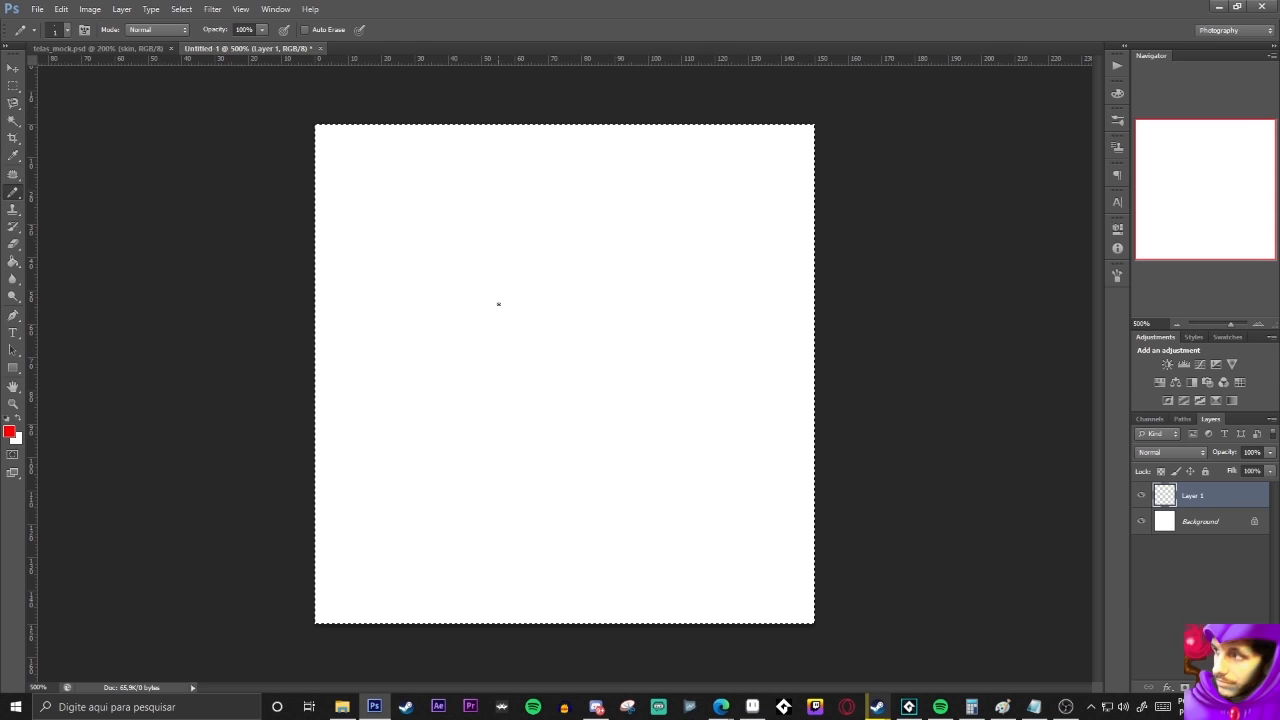
Sketch a cartoon face in red pencil with a pointed jaw outline, two eyes, a nose and a smiling mouth
mouse_move(451, 296)
mouse_down()
mouse_move(471, 289)
mouse_move(505, 306)
mouse_up()
drag(608, 306, 681, 291)
drag(611, 322, 687, 274)
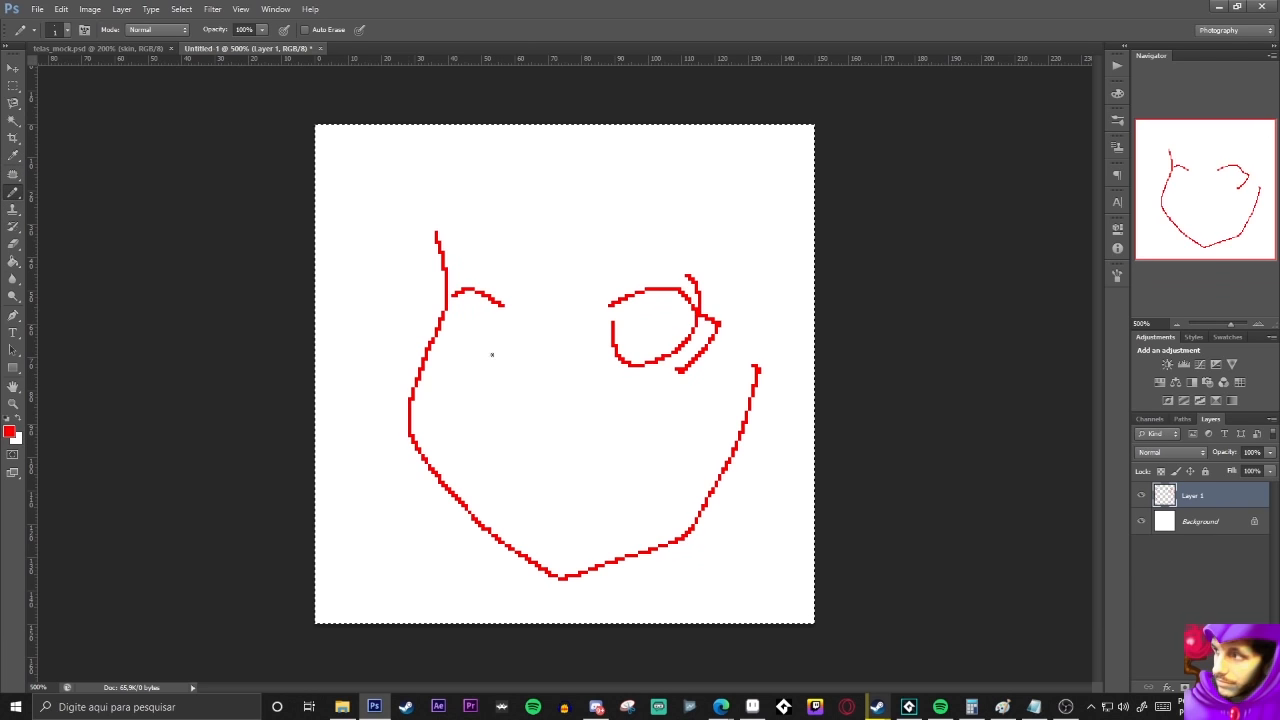
drag(462, 305, 503, 310)
drag(473, 414, 511, 441)
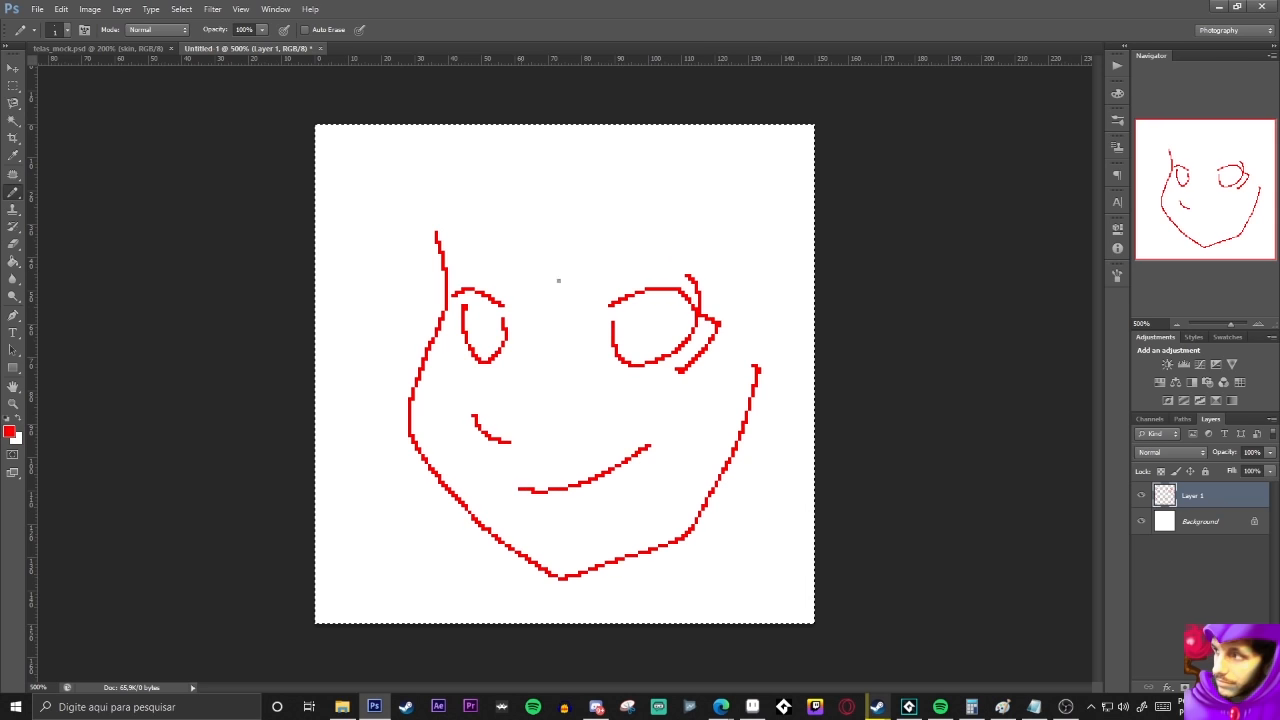
Add a spiky fringe, jagged side hair and ears around the sketched face
drag(563, 215, 664, 288)
drag(790, 420, 771, 416)
drag(410, 314, 522, 208)
drag(399, 268, 405, 255)
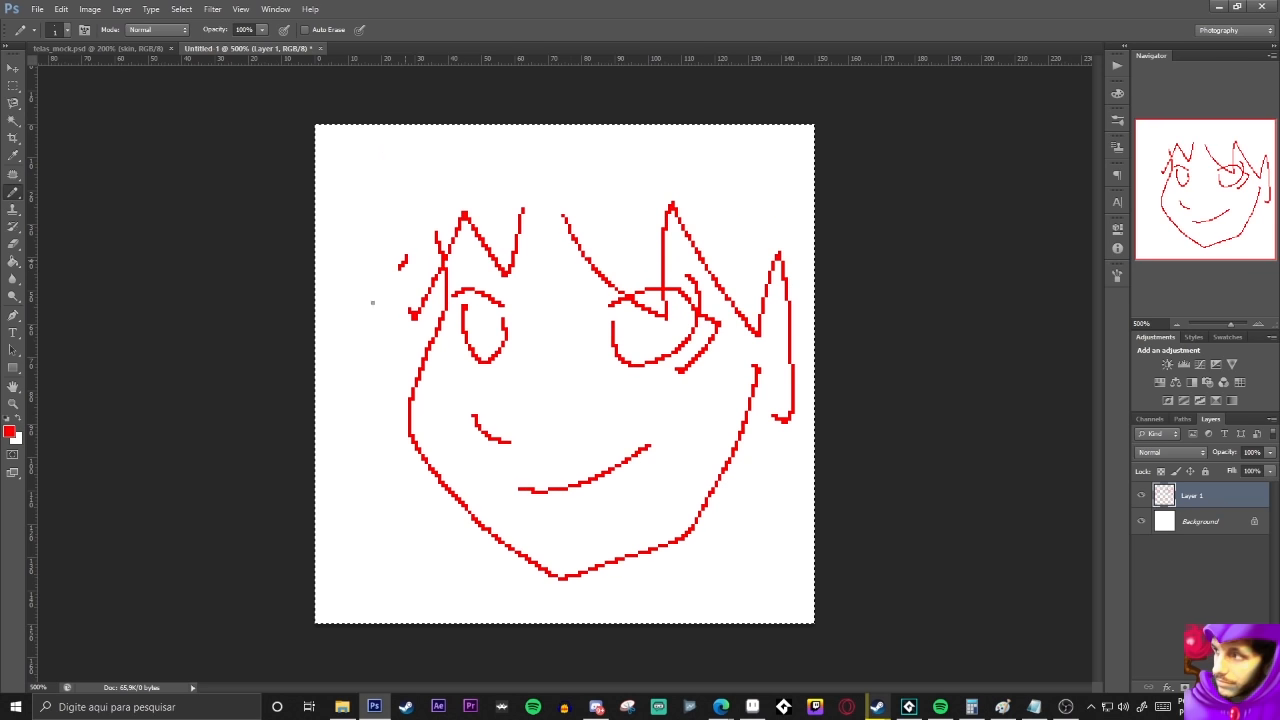
drag(378, 170, 440, 125)
drag(401, 265, 440, 258)
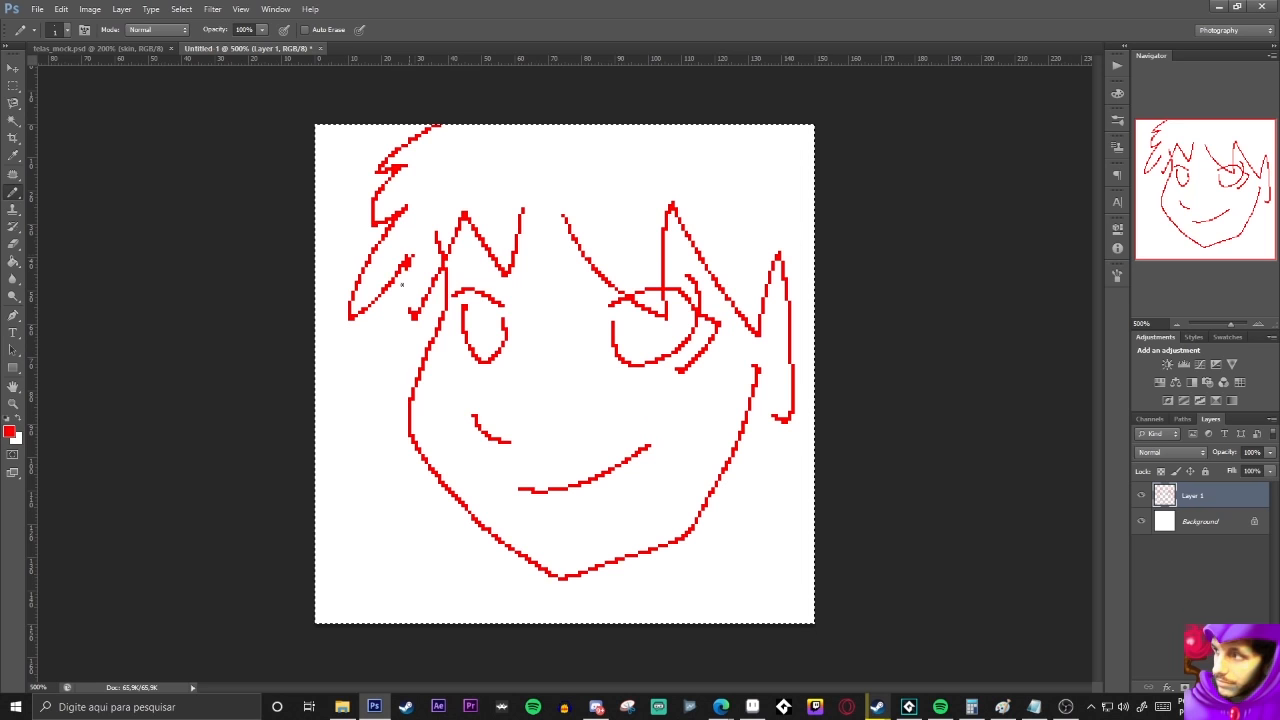
drag(747, 335, 743, 402)
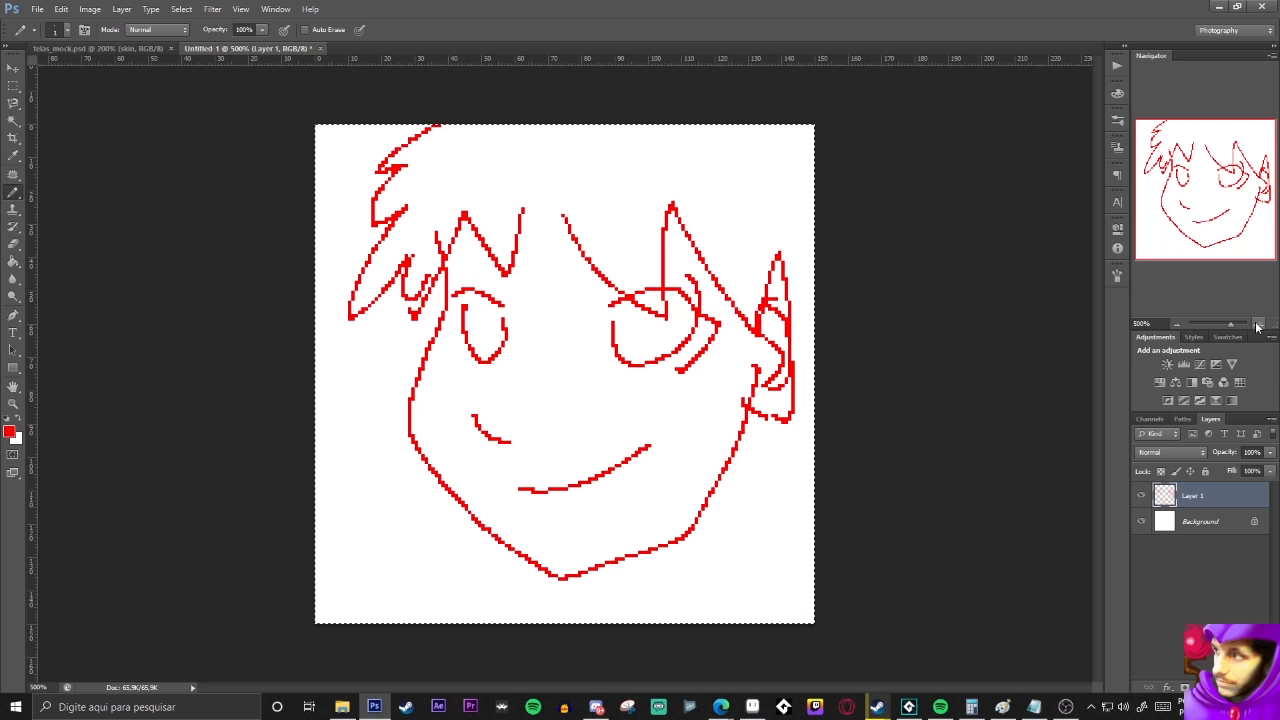
Draw a short red arc in the blank area beside the cheek outline as a pixel line example
click(1257, 326)
click(1257, 326)
mouse_move(1203, 222)
mouse_down()
mouse_move(1210, 213)
mouse_move(1195, 222)
mouse_up()
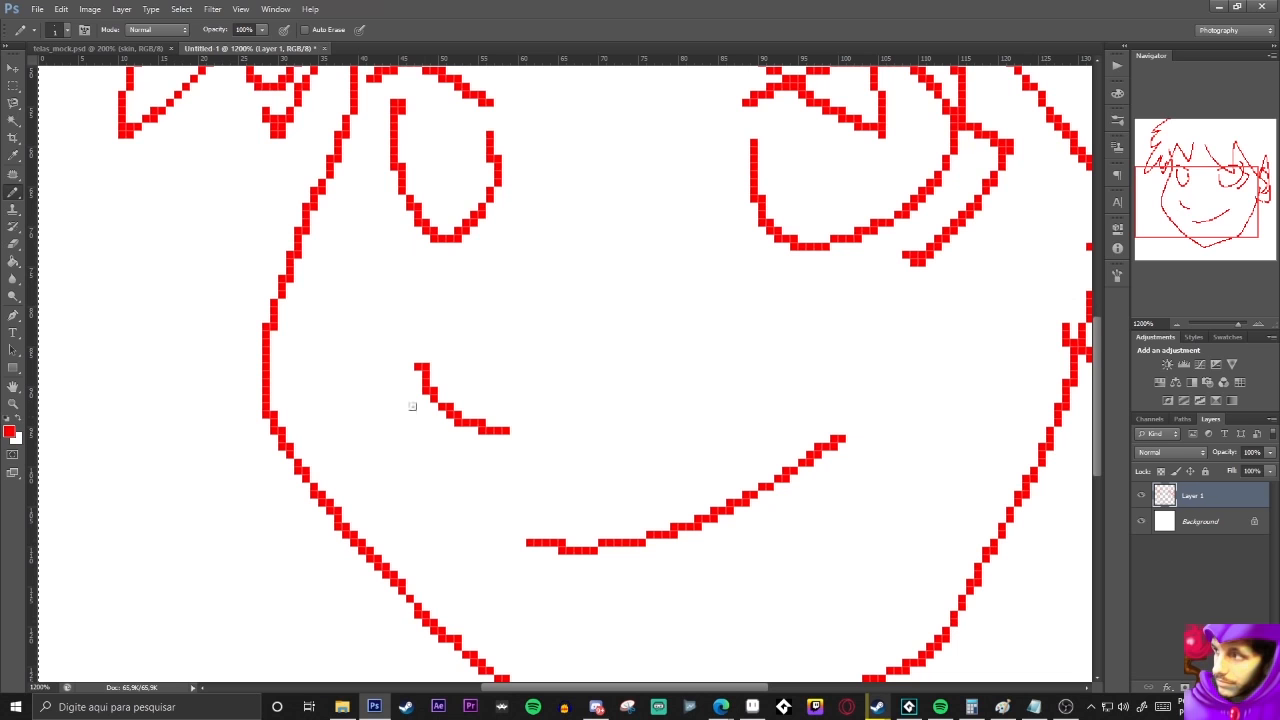
click(1257, 326)
drag(1208, 220, 1190, 212)
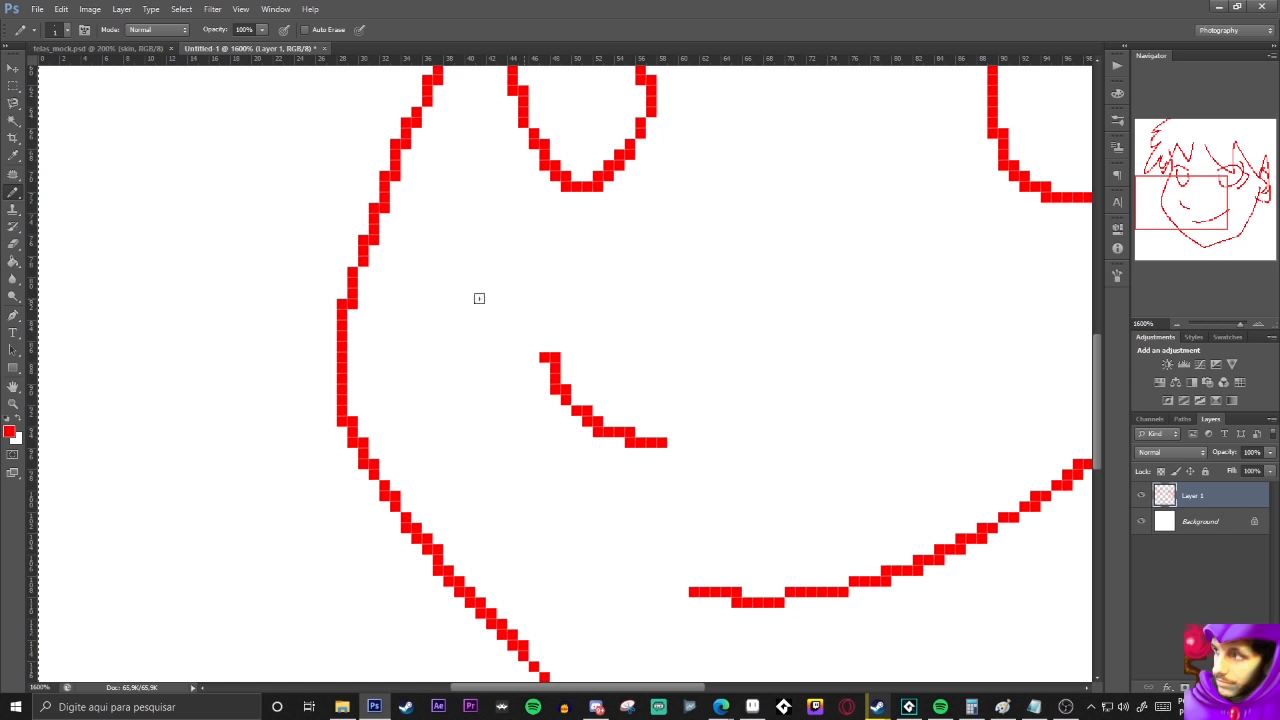
mouse_move(91, 424)
mouse_down()
mouse_move(125, 349)
mouse_move(229, 293)
mouse_up()
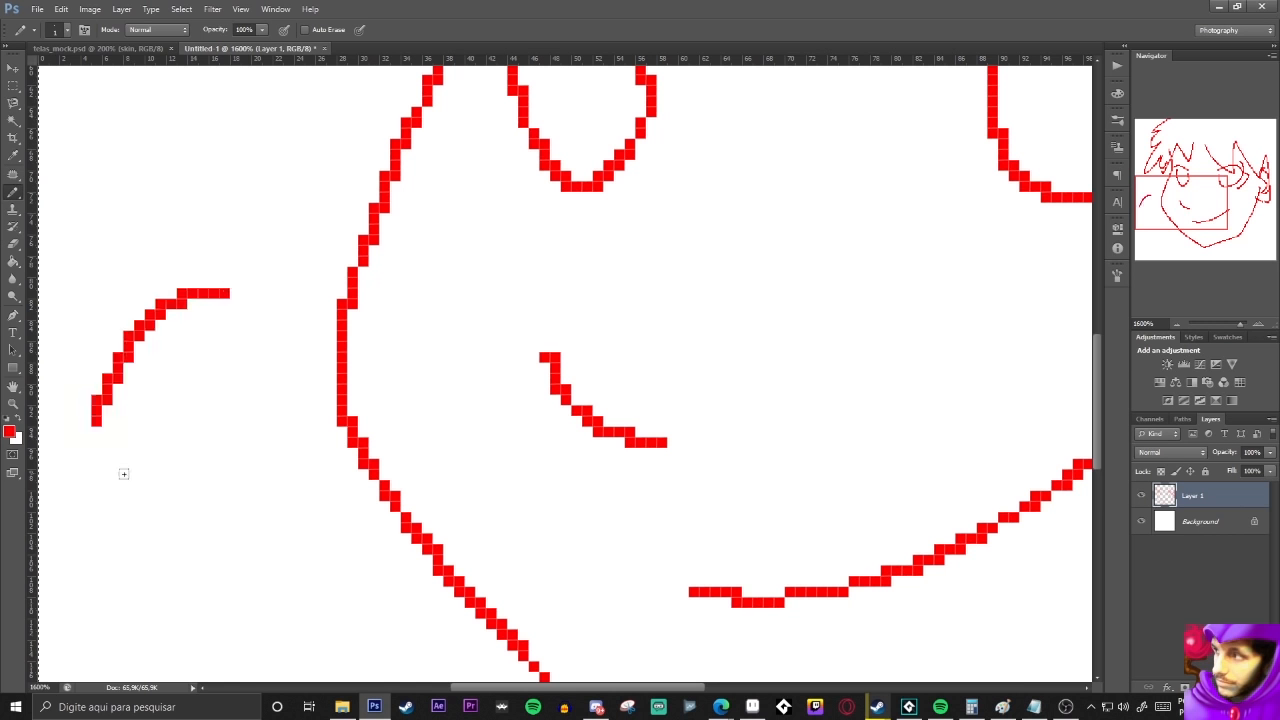
Clean up the arc by painting its doubled corner pixels white, leaving a line one pixel thick
drag(108, 378, 129, 361)
alt+click(175, 335)
click(160, 313)
click(150, 327)
click(141, 340)
click(131, 360)
click(118, 378)
click(108, 398)
alt+click(102, 394)
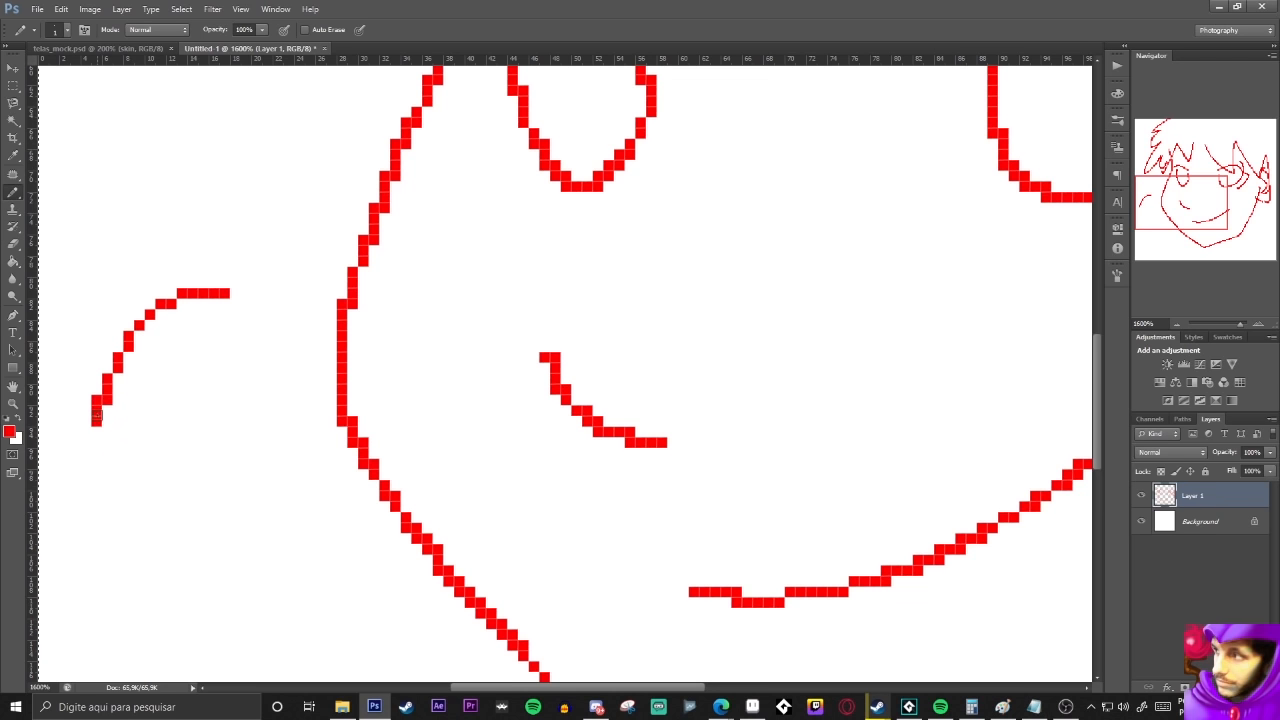
alt+click(122, 402)
Draw a second red arc below the first, even out its pixel steps and shorten its flat upper end to three pixels
scroll(138, 398, down, 1)
drag(138, 592, 270, 506)
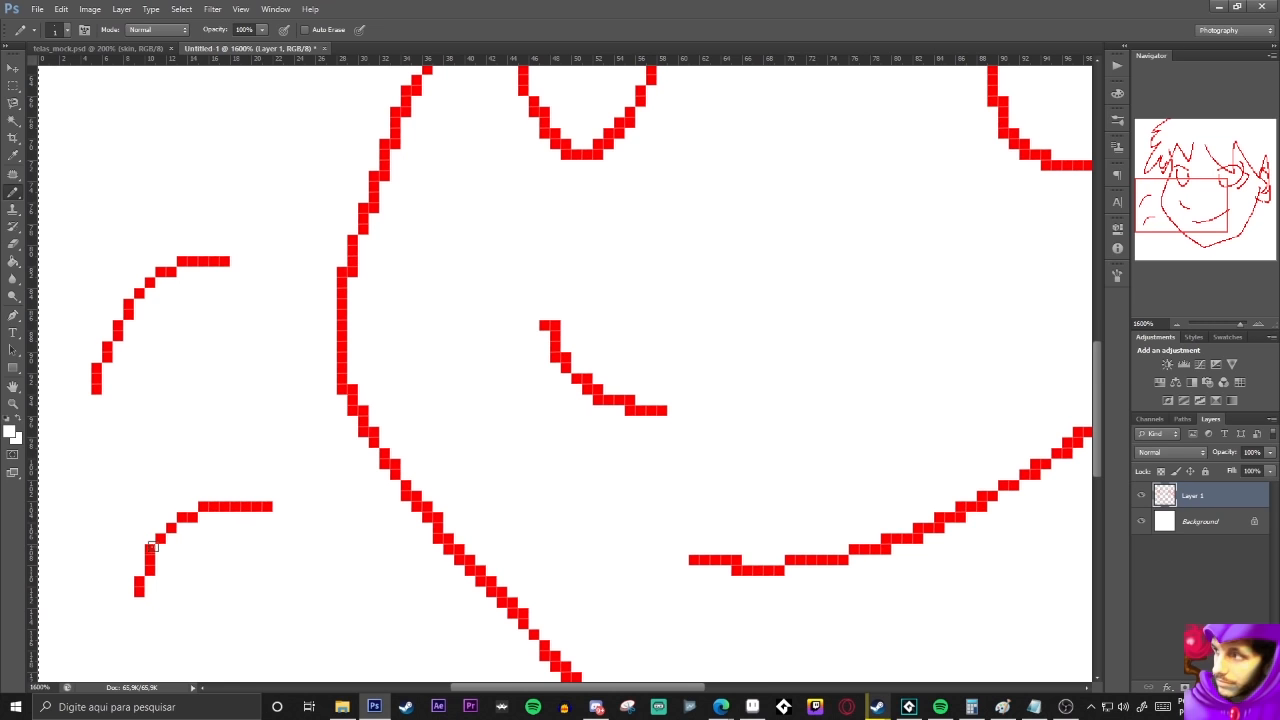
key(x)
click(222, 502)
key(x)
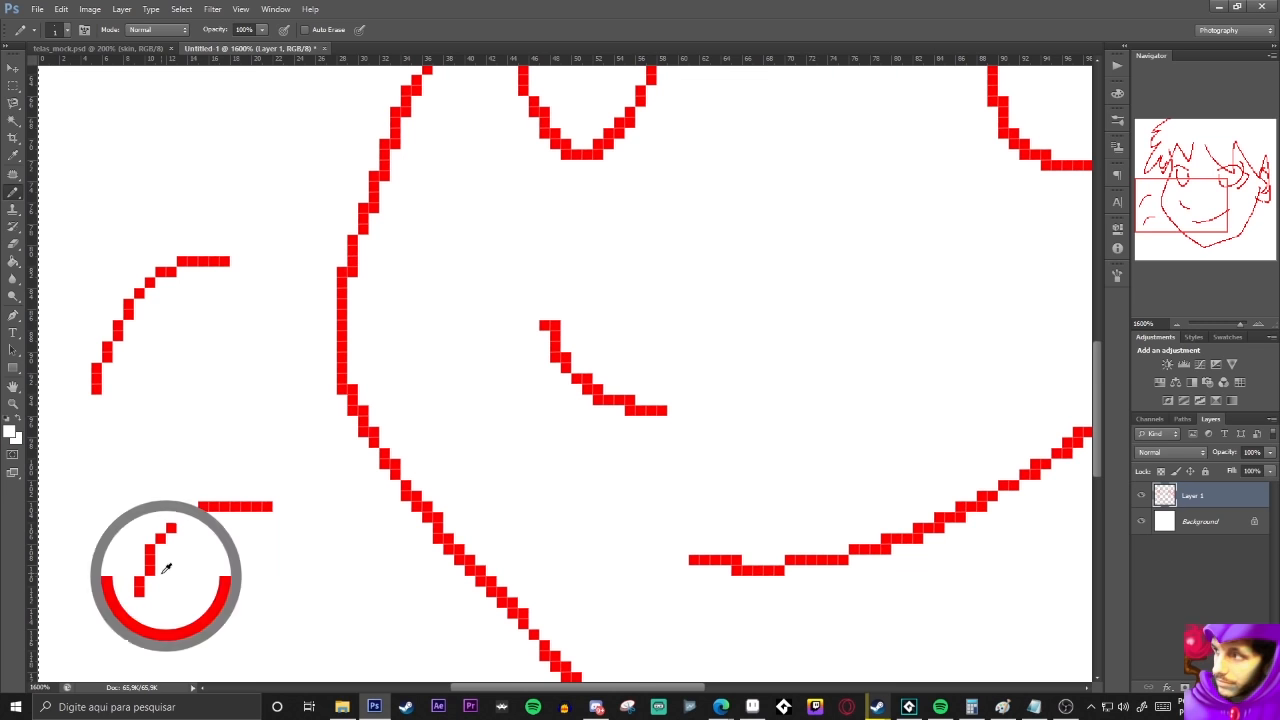
click(149, 566)
key(x)
click(140, 571)
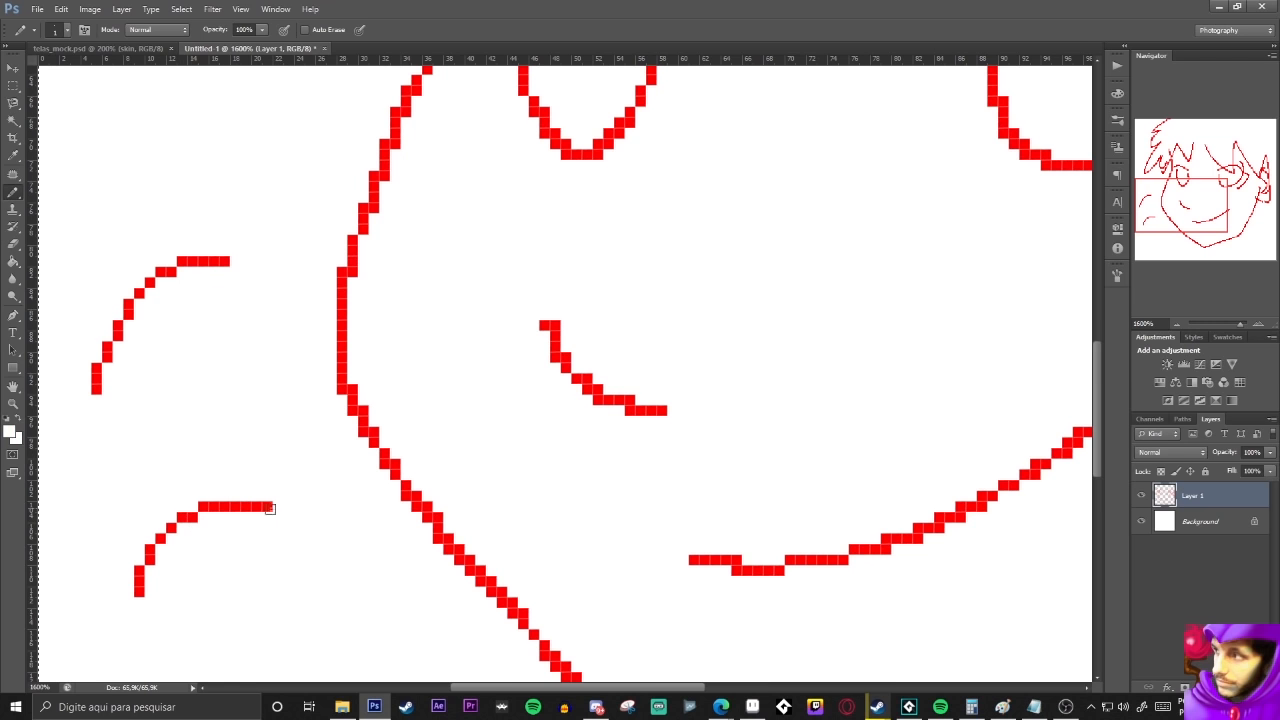
drag(272, 506, 232, 506)
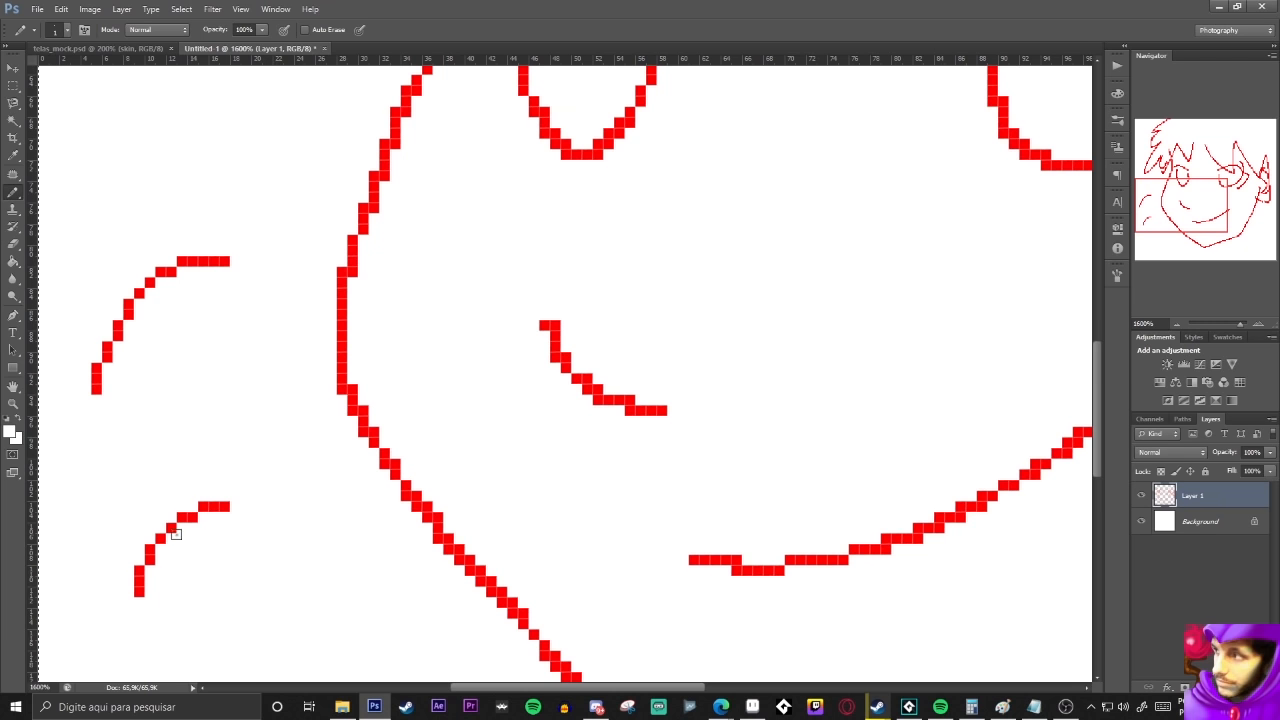
Extend the second arc's upper end with a four-pixel horizontal run one pixel row higher
alt+click(229, 505)
drag(232, 499, 264, 495)
scroll(203, 560, down, 1)
scroll(209, 557, up, 1)
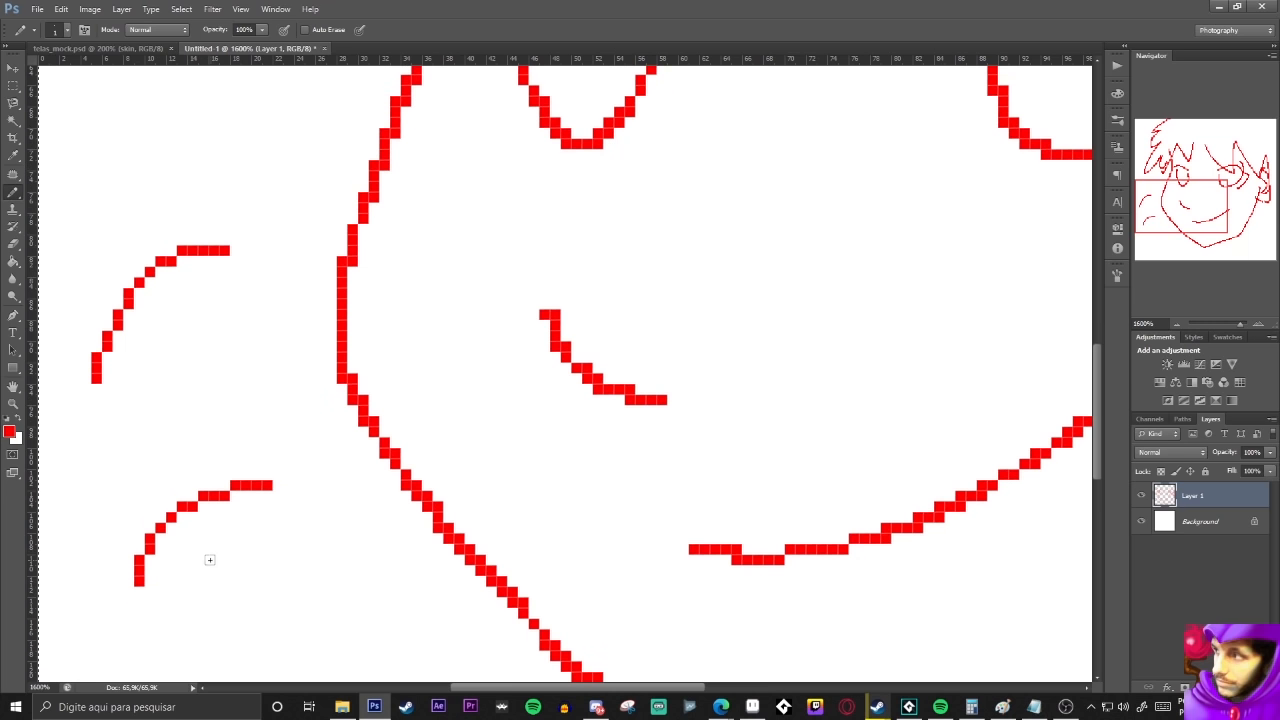
Continue the second arc downward on its far side and remove the doubled pixels to smooth the curve
mouse_move(274, 495)
mouse_down()
mouse_move(290, 494)
mouse_move(310, 594)
mouse_move(300, 603)
mouse_up()
alt+click(283, 565)
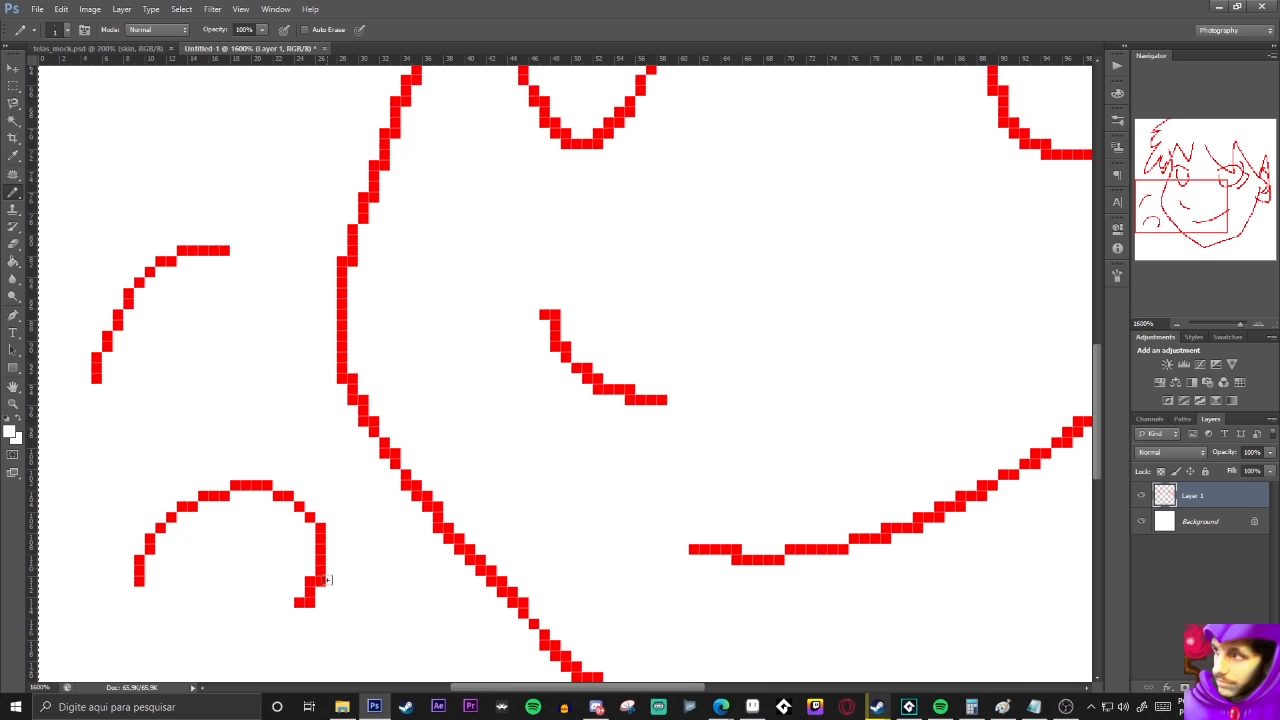
alt+click(318, 525)
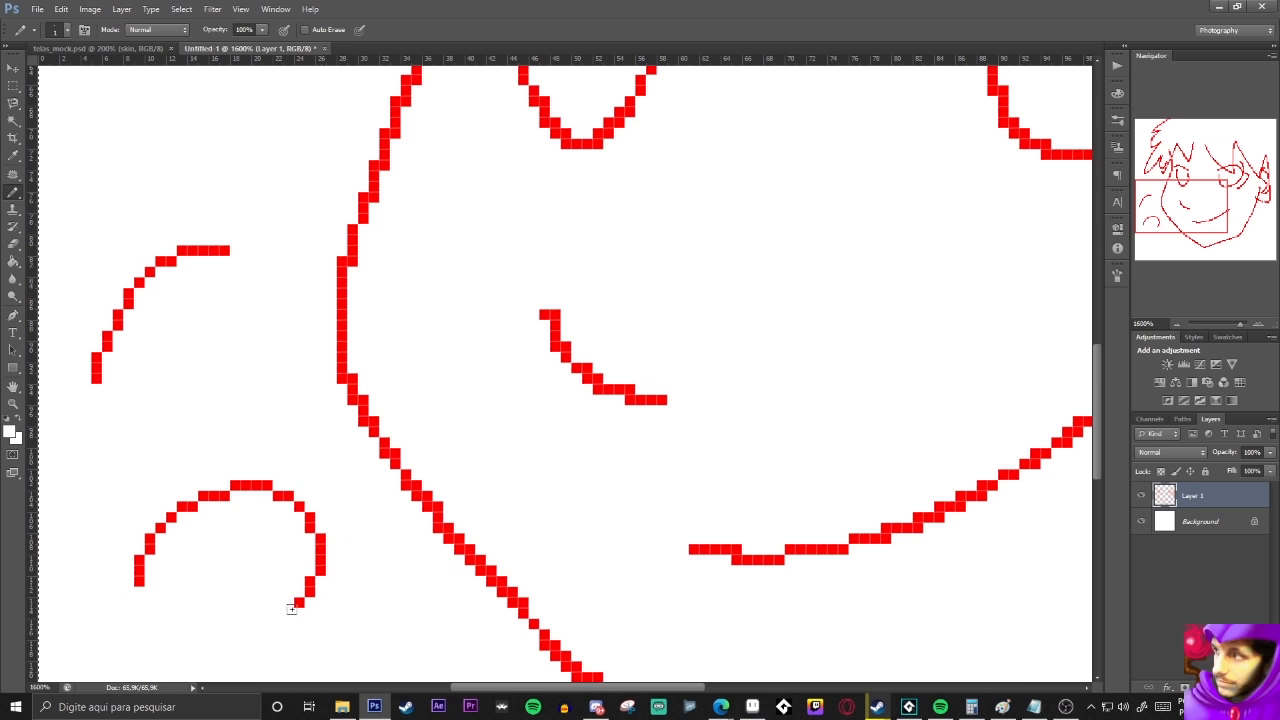
click(320, 567)
alt+click(327, 595)
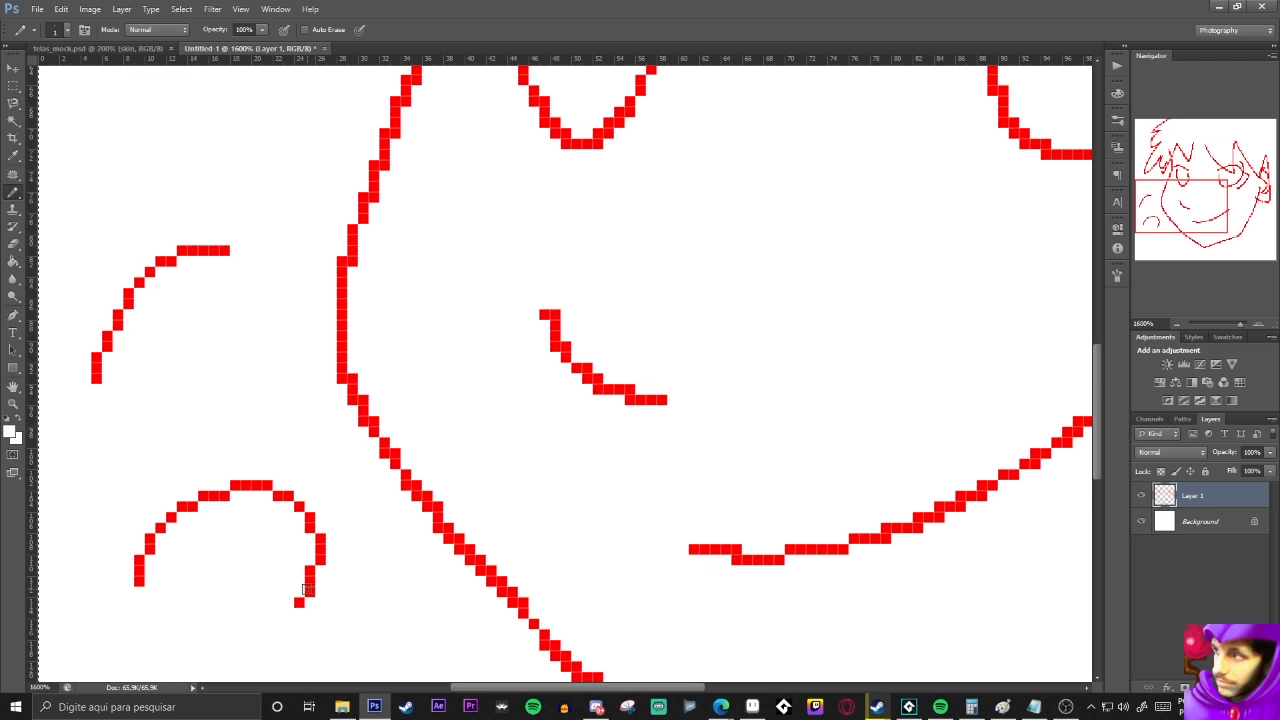
Reshape the second arc's lower end with single pixels so it curves inward diagonally
alt+click(310, 578)
drag(310, 580, 302, 598)
click(300, 600)
click(288, 601)
click(1177, 324)
click(1177, 324)
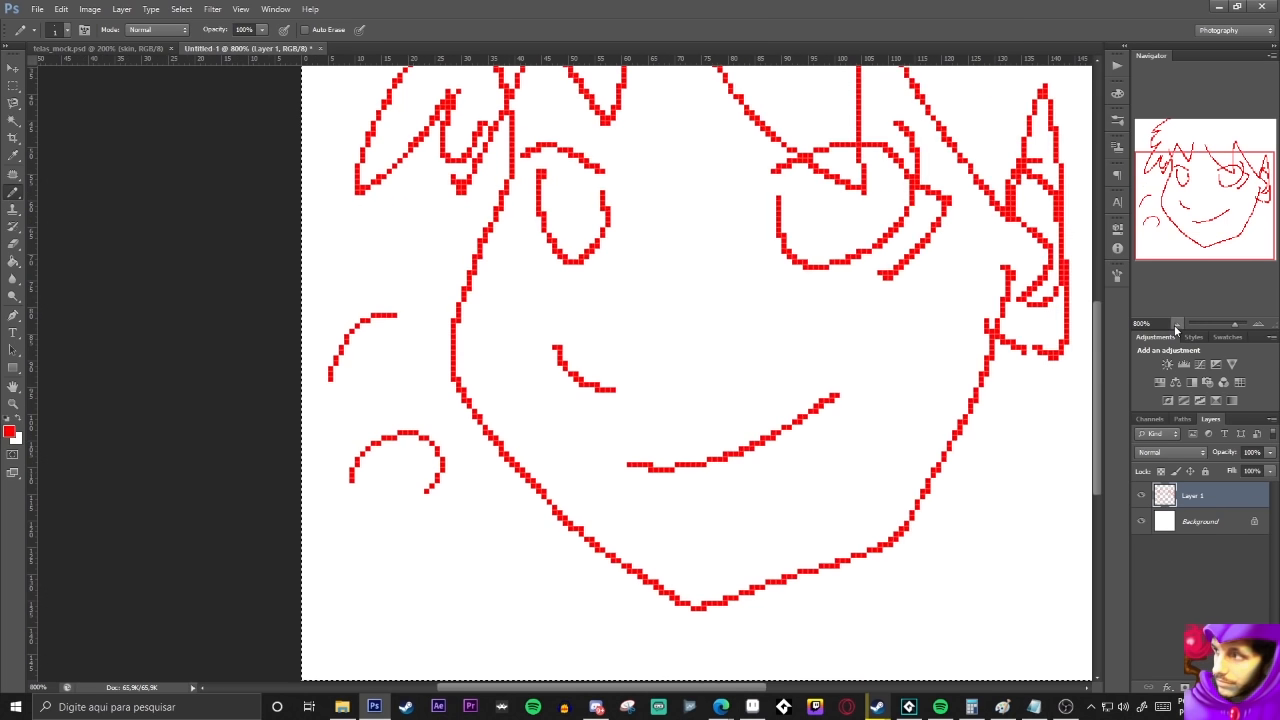
click(1177, 324)
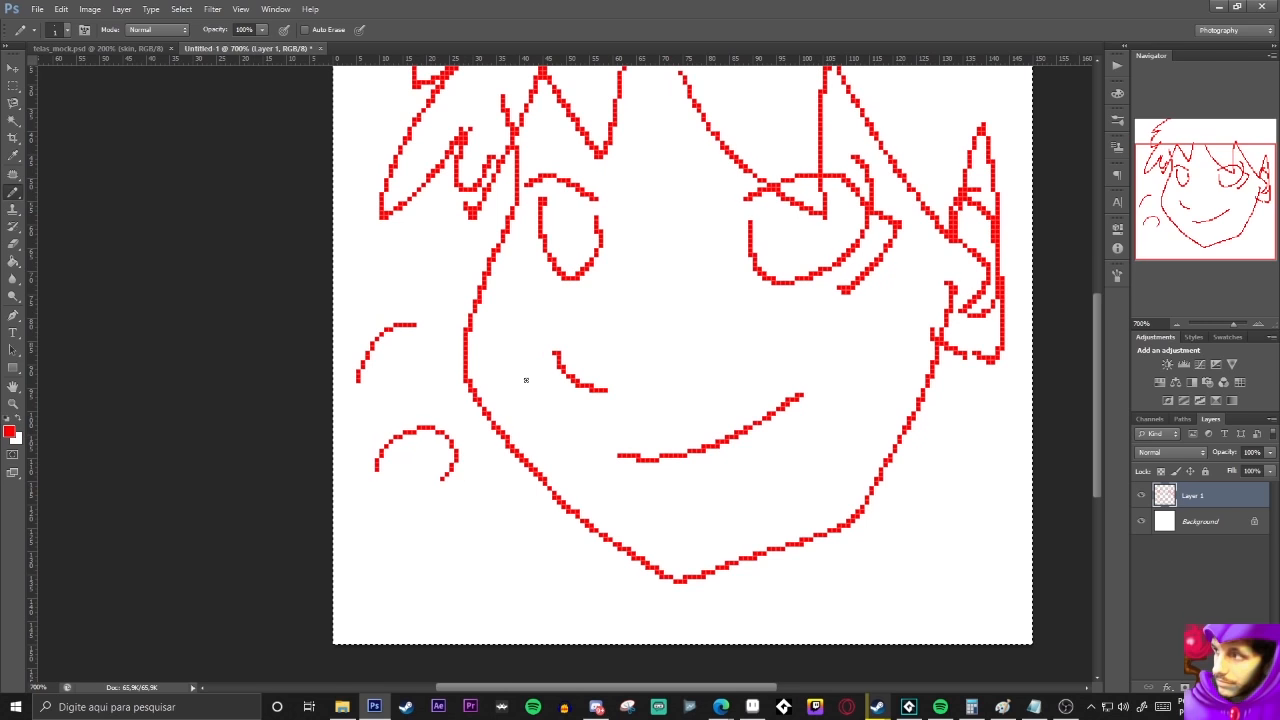
Thin the face outline along the left cheek and jaw by painting its doubled corner pixels white
click(1259, 324)
click(1259, 324)
click(1259, 324)
key(x)
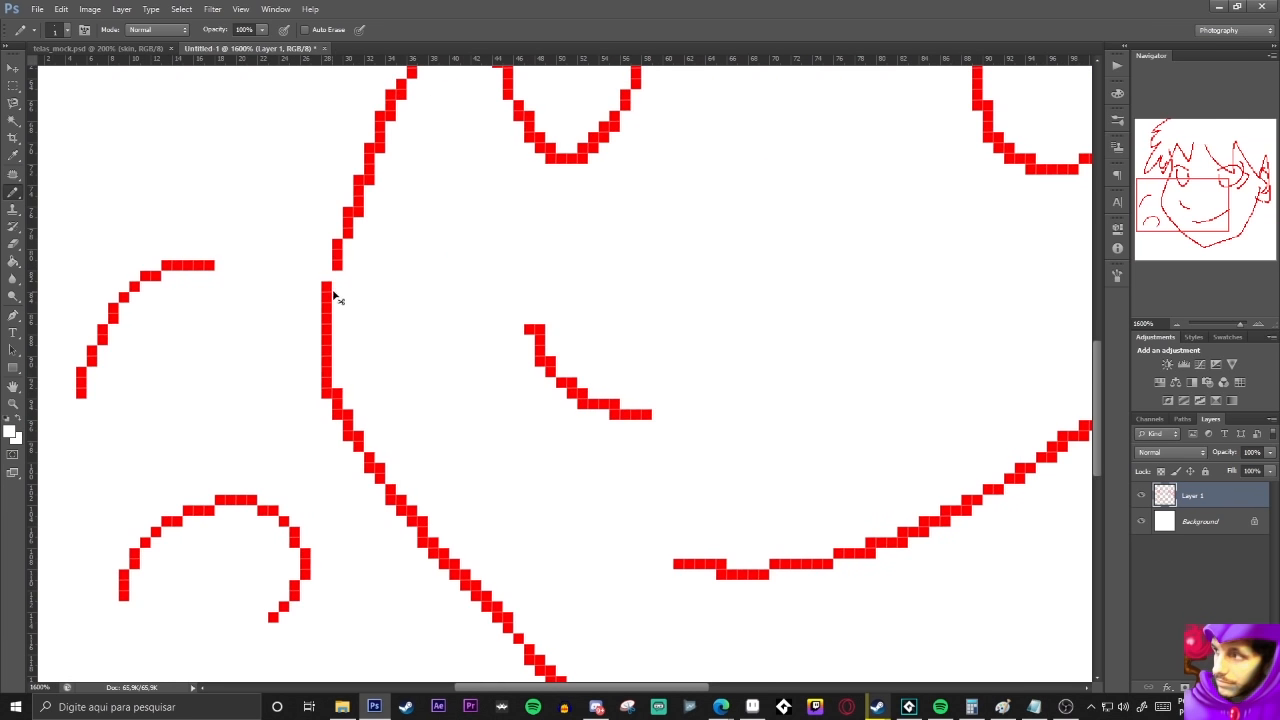
drag(345, 407, 440, 546)
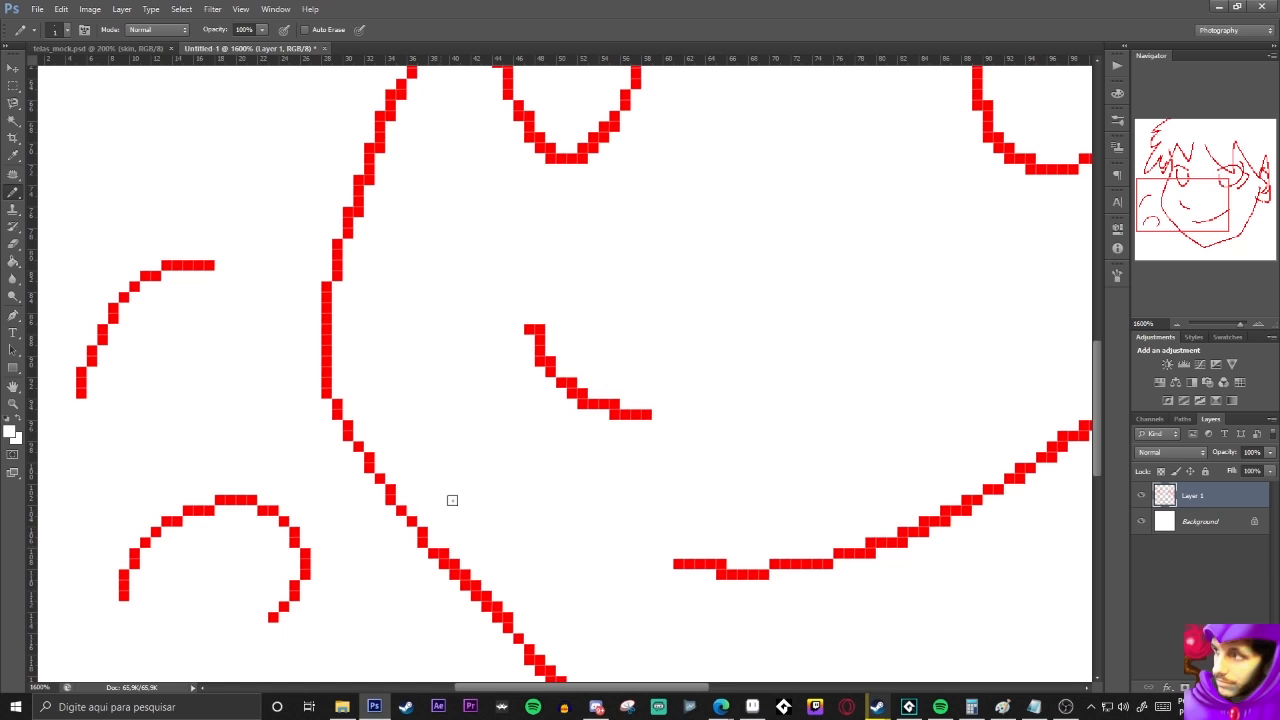
scroll(692, 363, down, 1)
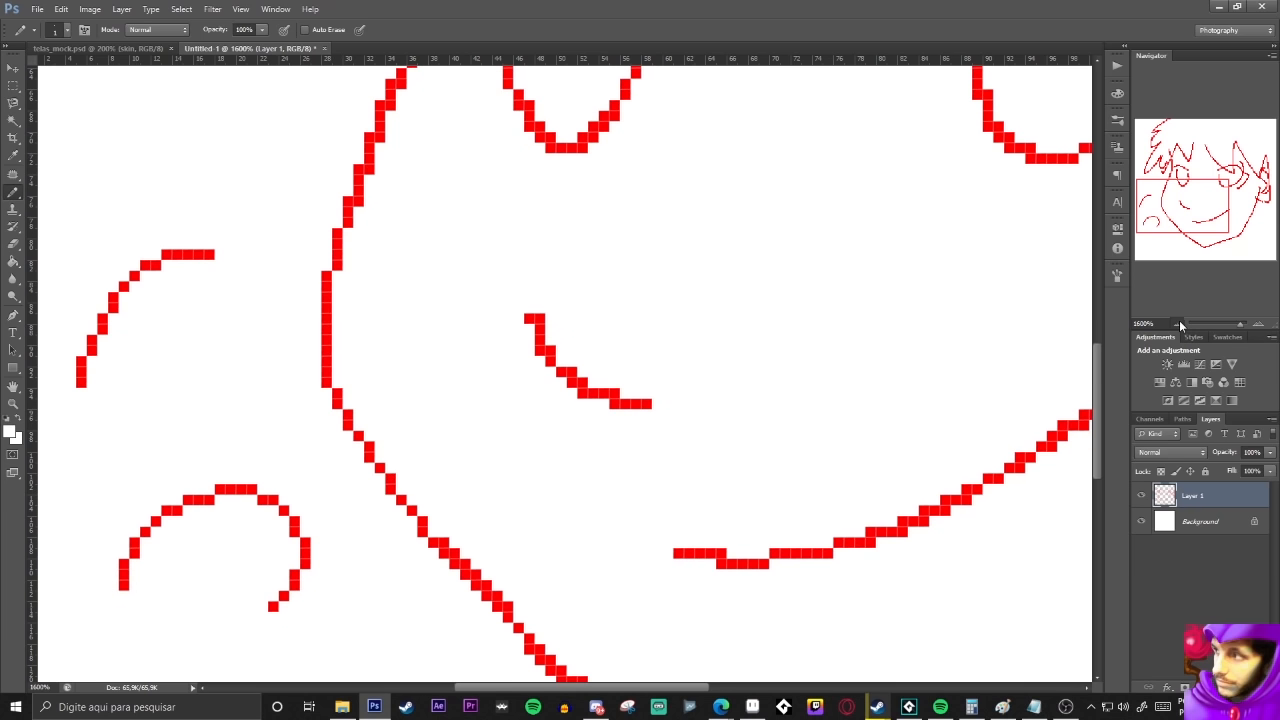
click(1178, 321)
click(1178, 321)
click(1178, 321)
click(1178, 321)
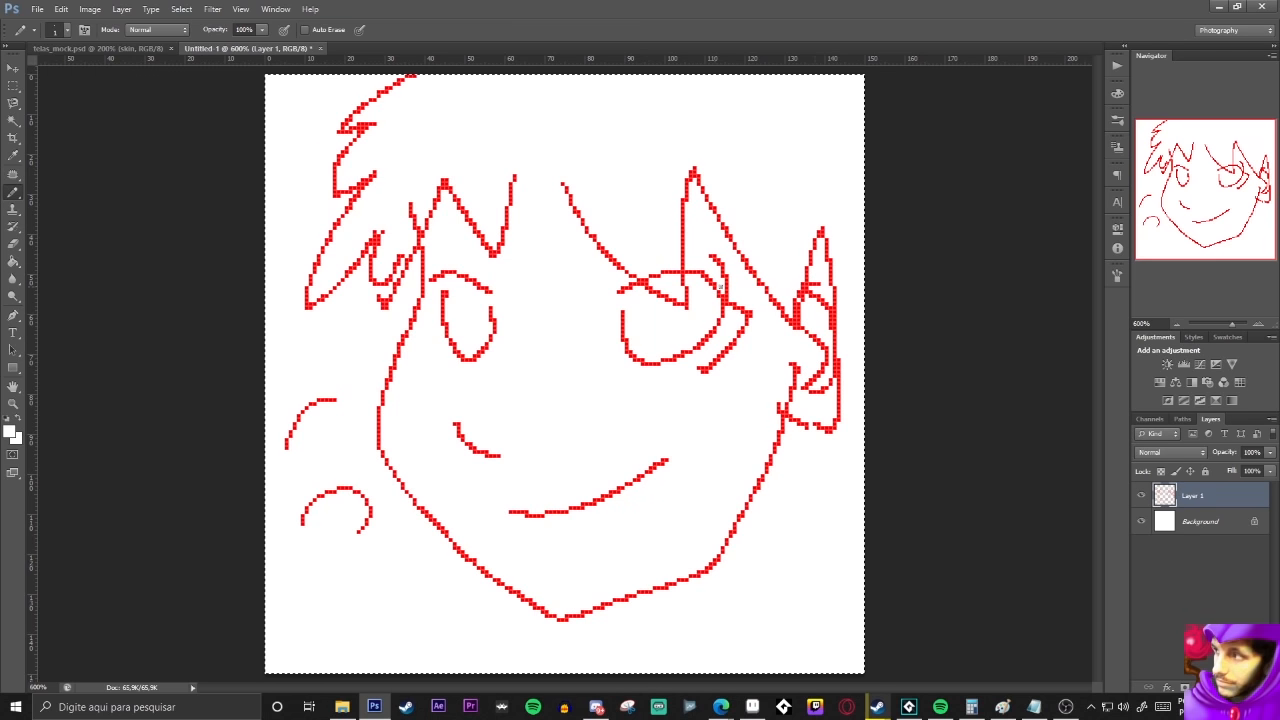
Clear the drawing on Layer 1 and set the foreground colour to pure red with a red value of 255
key(Delete)
key(x)
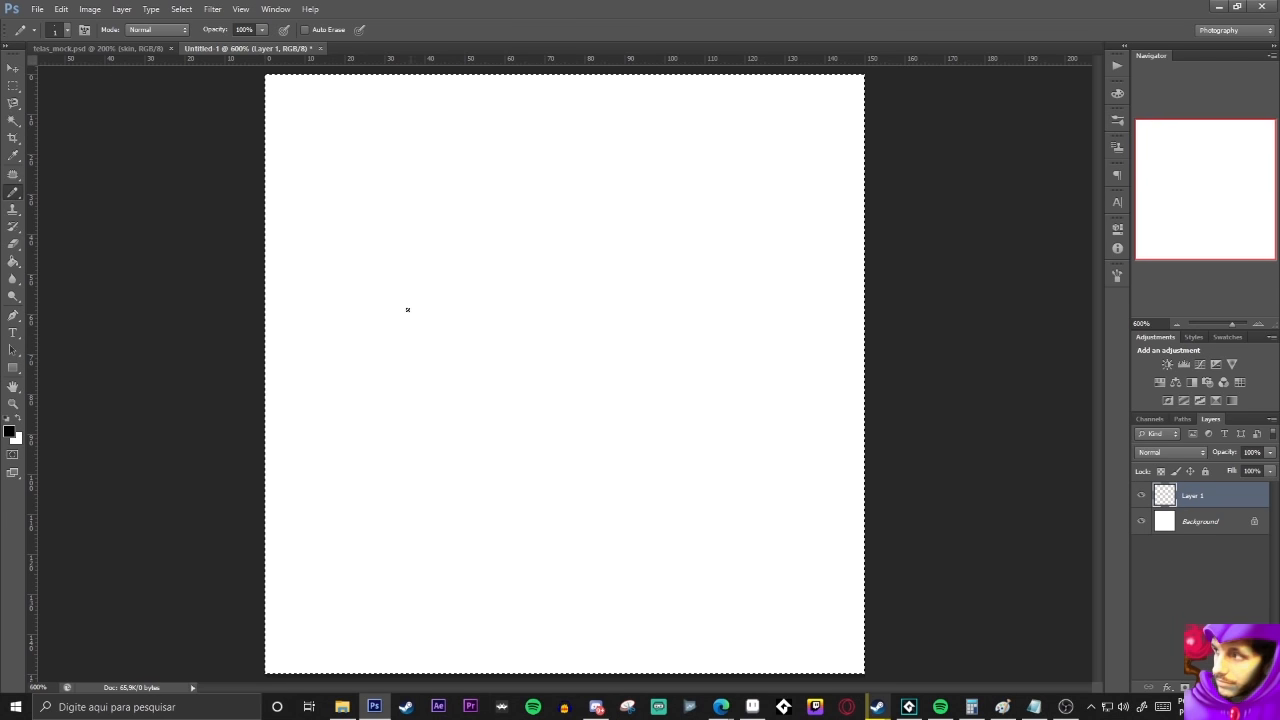
click(11, 432)
text(255)
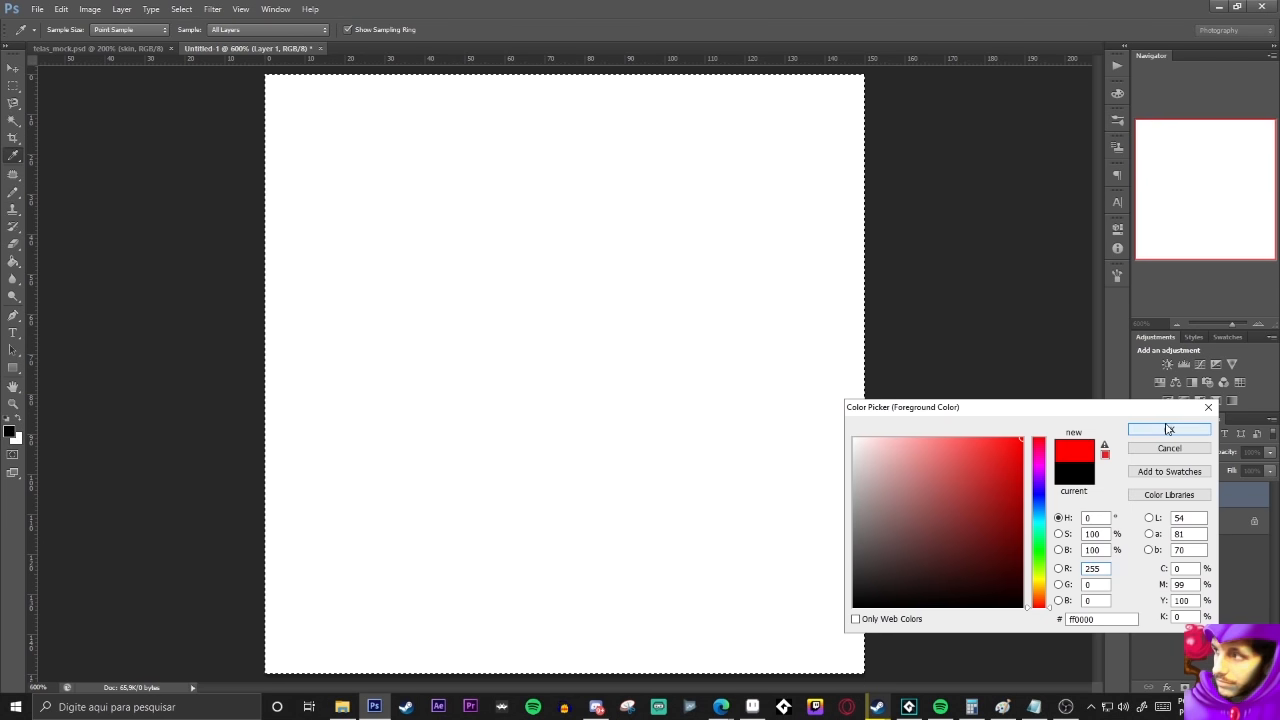
click(1168, 429)
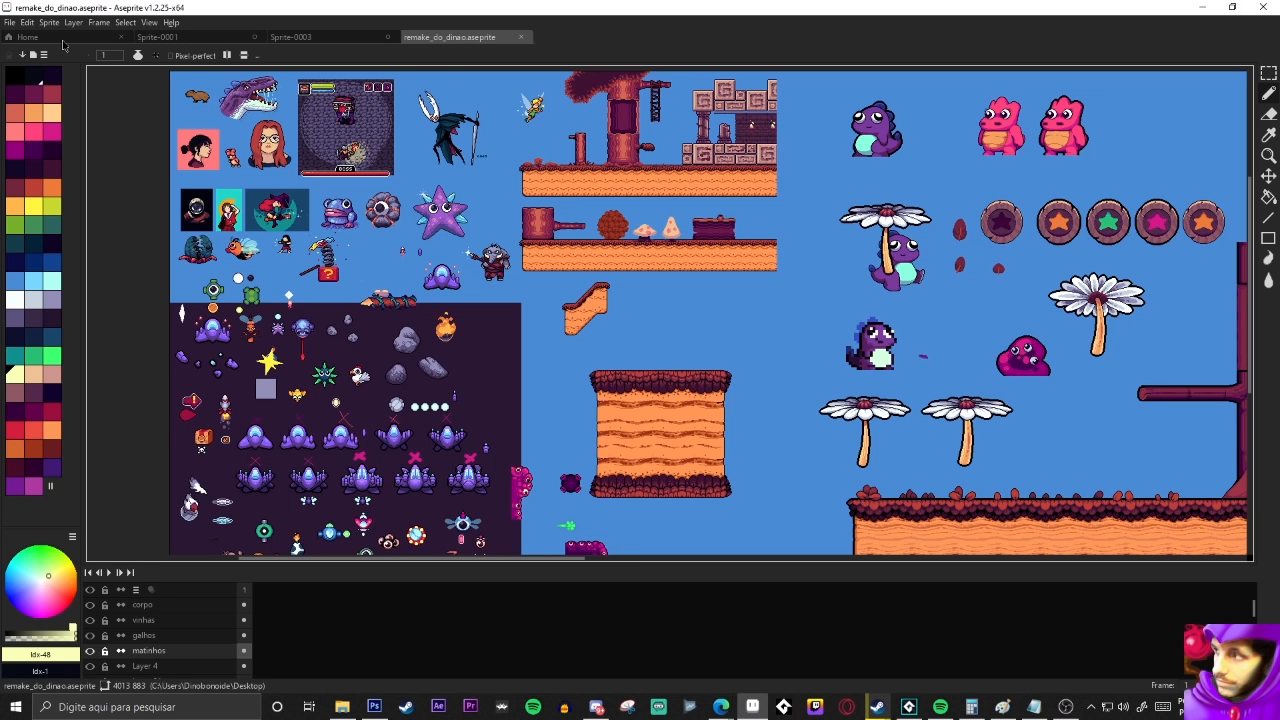
Create a new 32 × 32 px sprite in Aseprite
click(9, 22)
click(132, 52)
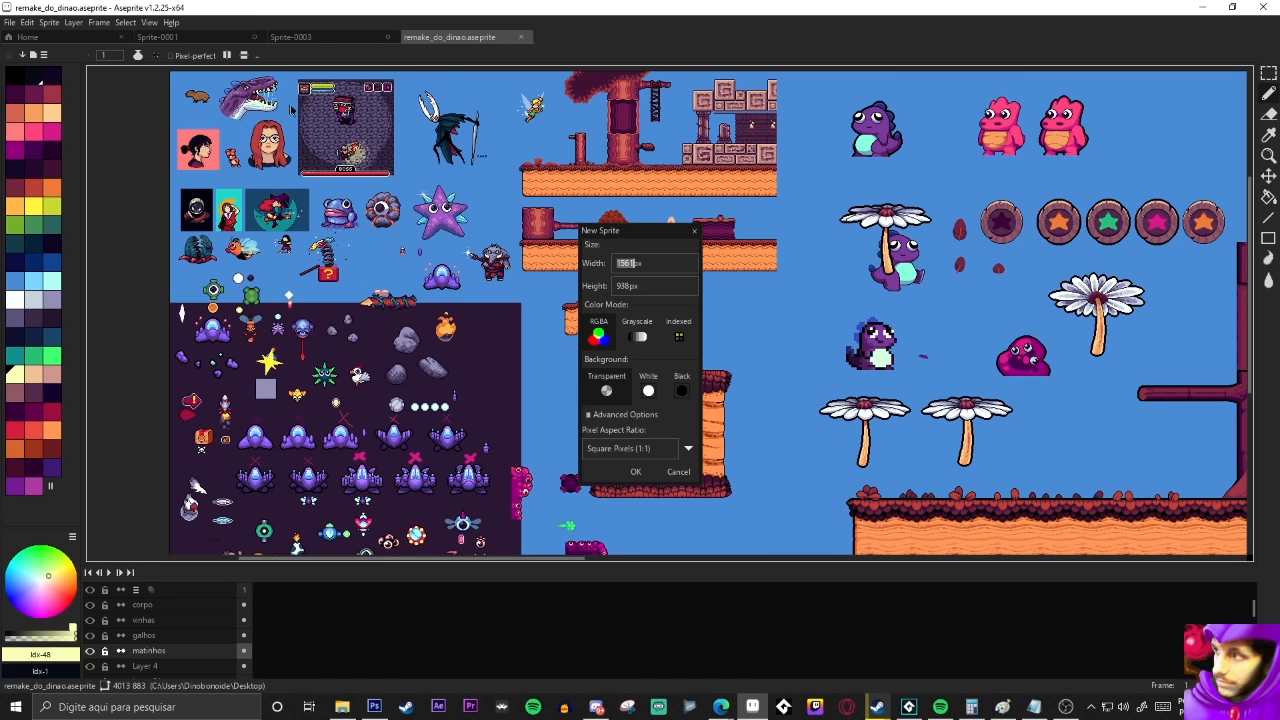
text(32)
key(Return)
scroll(684, 326, up, 4)
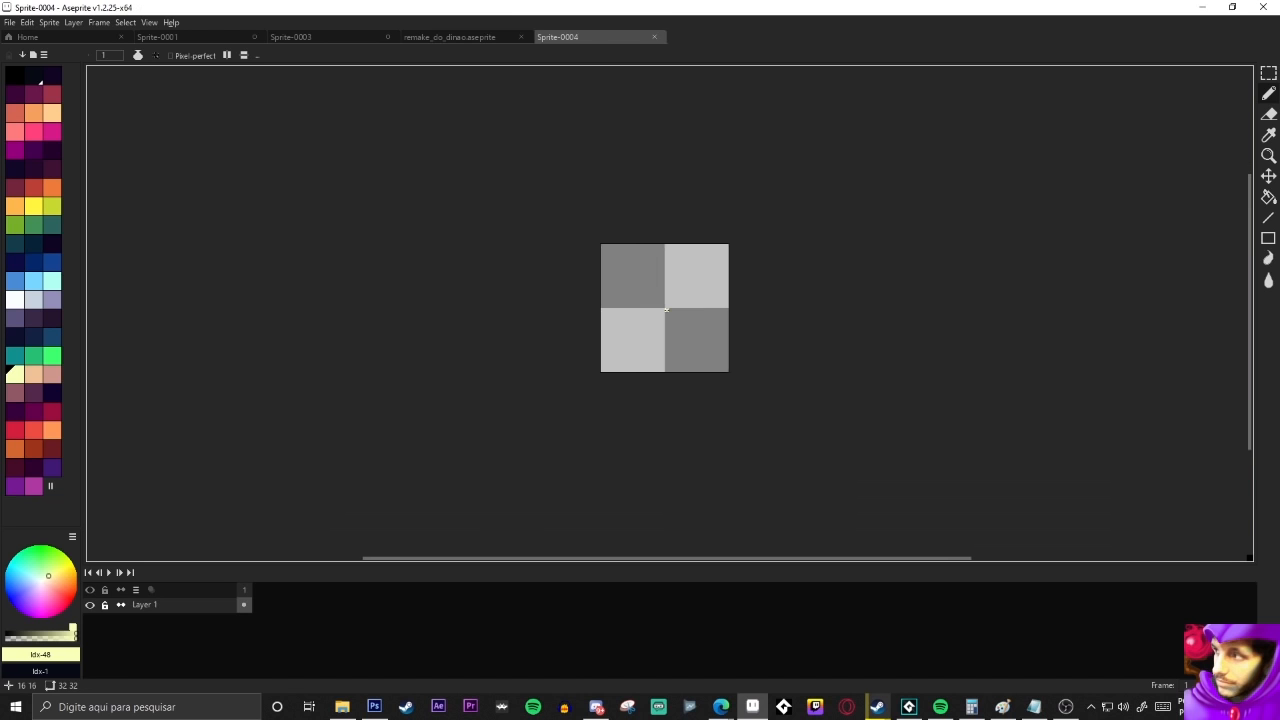
drag(684, 326, 325, 324)
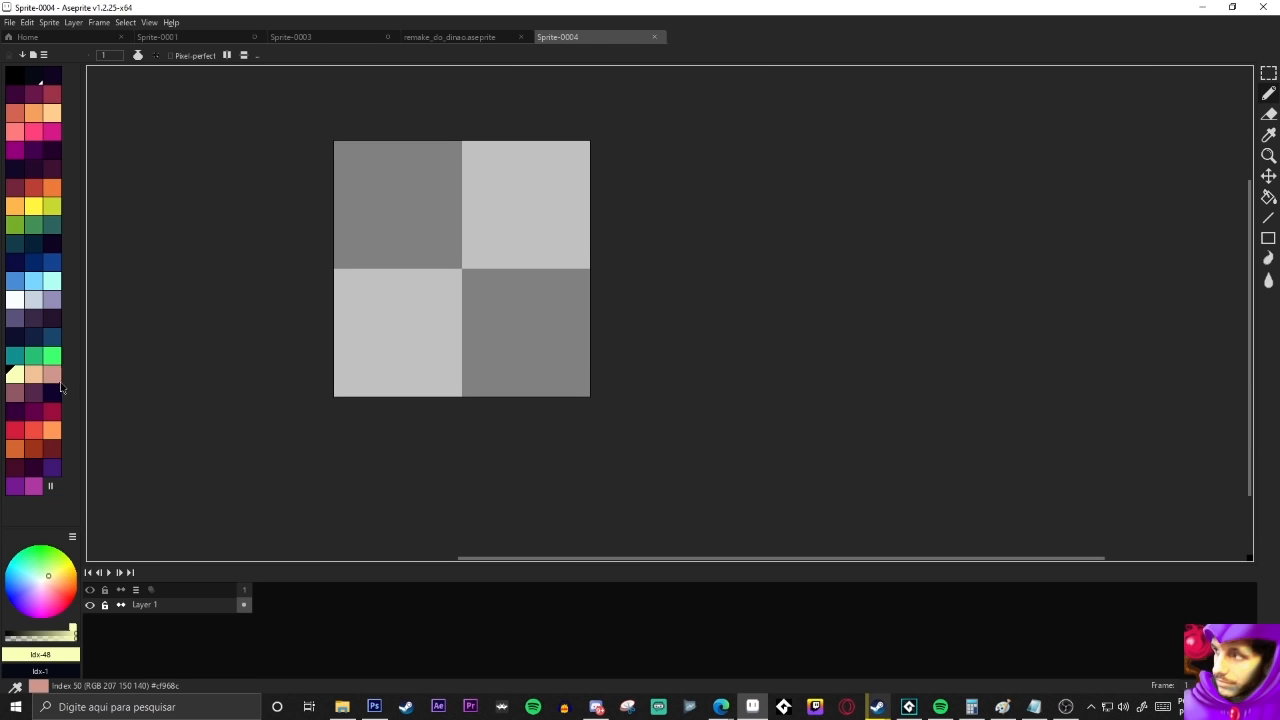
click(52, 410)
mouse_move(360, 249)
mouse_down()
mouse_move(408, 321)
mouse_move(466, 349)
mouse_move(532, 320)
mouse_up()
key(ctrl+z)
Draw and fill an orange rounded face shape with a 2 px pencil, trimming its left edge with the eraser
key(b)
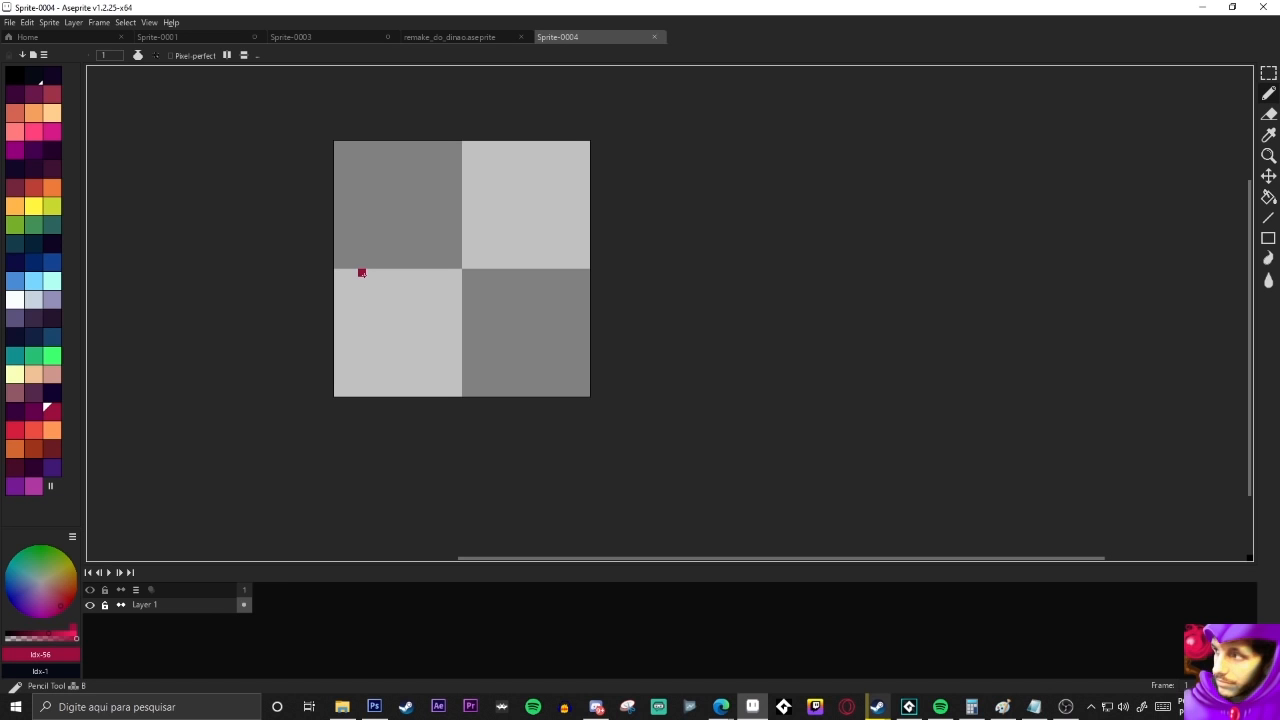
key(plus)
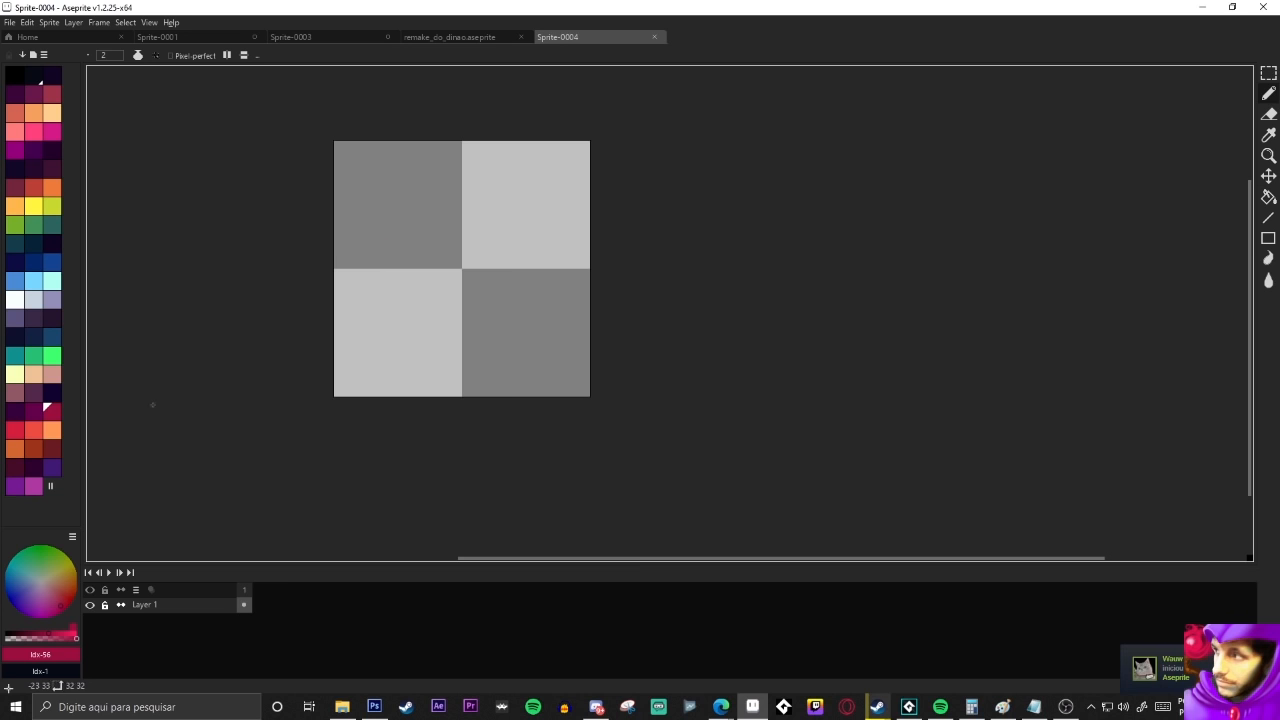
click(52, 430)
mouse_move(374, 238)
mouse_down()
mouse_move(394, 310)
mouse_move(491, 330)
mouse_move(536, 265)
mouse_move(482, 226)
mouse_move(383, 236)
mouse_move(357, 212)
mouse_move(366, 277)
mouse_up()
key(g)
click(478, 285)
key(e)
drag(366, 213, 371, 306)
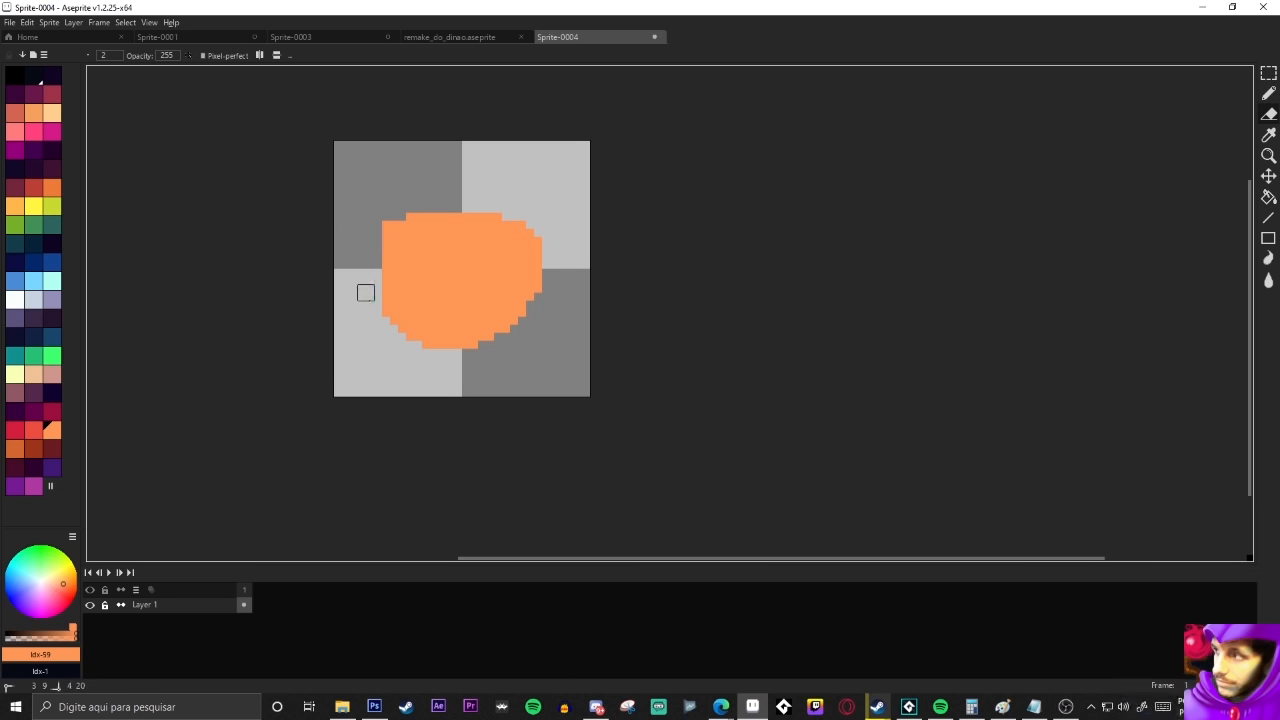
Paint a dark purple mass of hair over the top of the orange face
key(b)
click(33, 392)
mouse_move(486, 175)
mouse_down()
mouse_move(532, 169)
mouse_move(554, 245)
mouse_move(508, 225)
mouse_move(473, 240)
mouse_move(423, 228)
mouse_move(475, 221)
mouse_move(466, 204)
mouse_move(426, 213)
mouse_move(458, 177)
mouse_move(415, 181)
mouse_move(381, 218)
mouse_move(421, 238)
mouse_move(436, 162)
mouse_move(394, 183)
mouse_move(449, 203)
mouse_move(512, 200)
mouse_up()
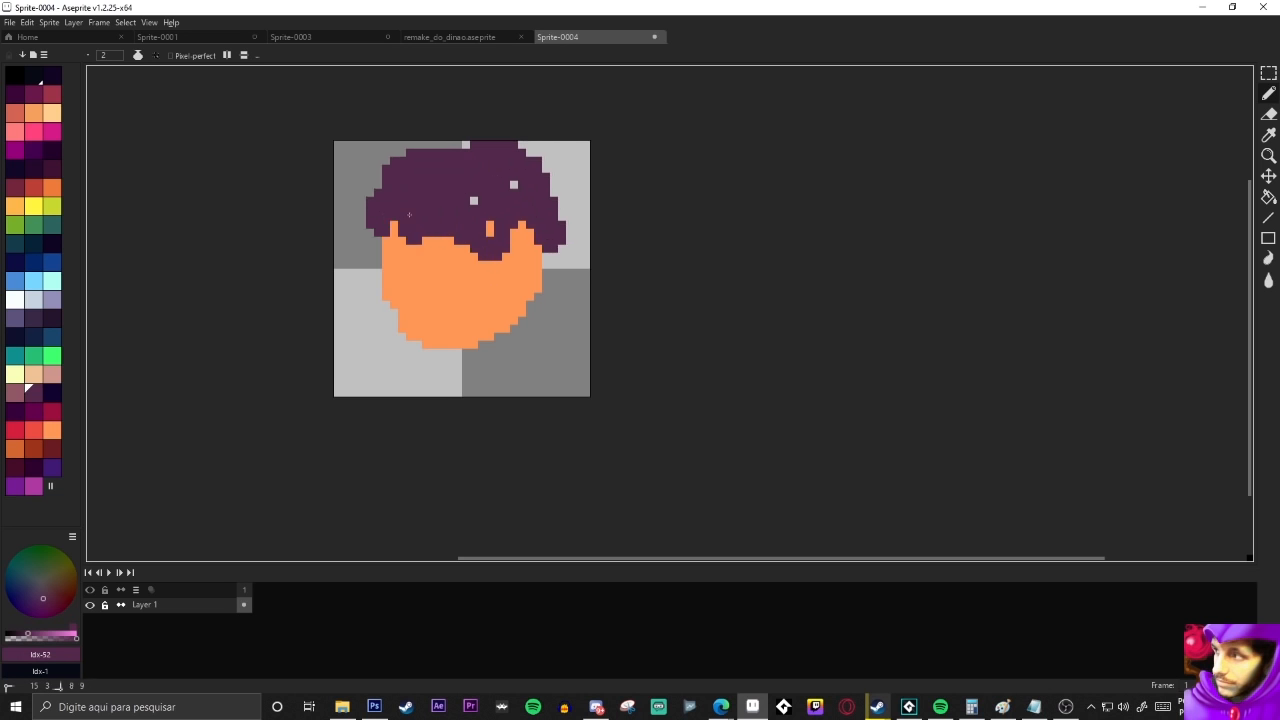
click(490, 225)
Sample the face and hair colours to add an orange ear on the right side and tidy the gaps and fringe
alt+click(488, 250)
mouse_move(540, 225)
mouse_down()
mouse_move(554, 261)
mouse_move(547, 238)
mouse_move(509, 266)
mouse_move(474, 233)
mouse_move(503, 241)
mouse_move(477, 239)
mouse_move(512, 230)
mouse_move(418, 235)
mouse_move(530, 232)
mouse_up()
click(546, 273)
alt+click(444, 263)
alt+click(506, 206)
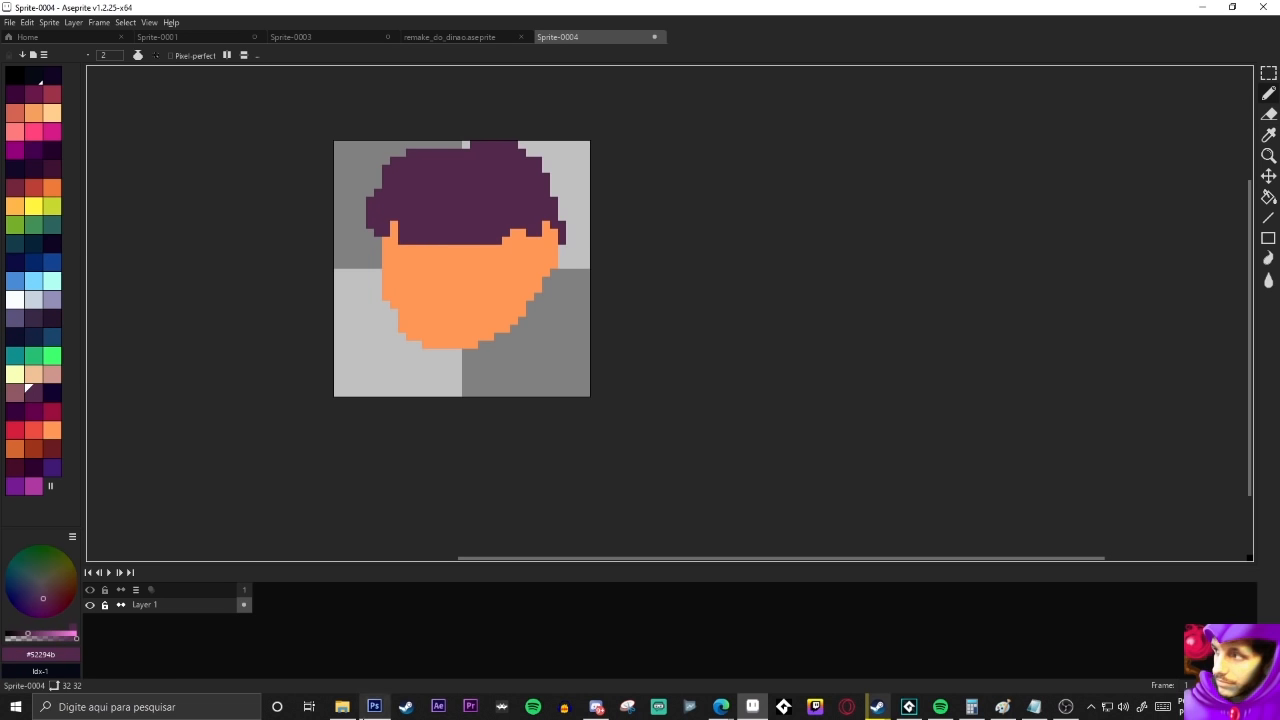
Switch to Photoshop and open the Eraser's brush settings for inspection
click(374, 706)
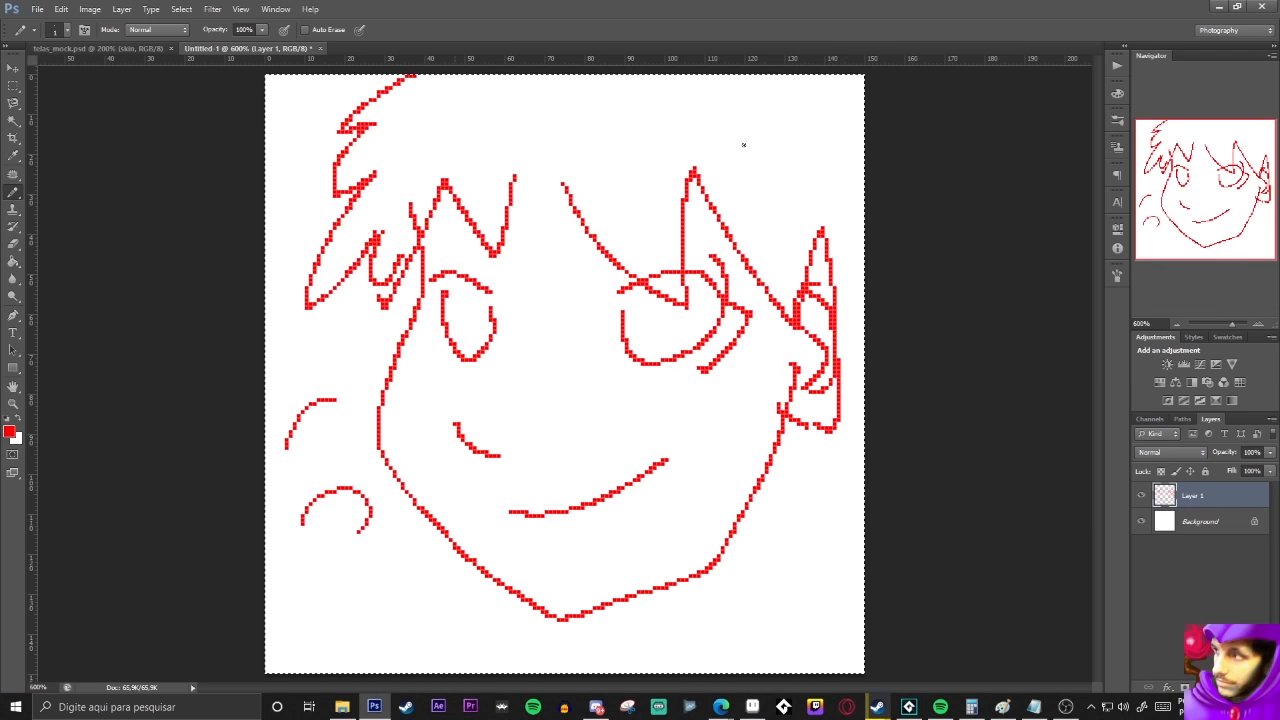
key(e)
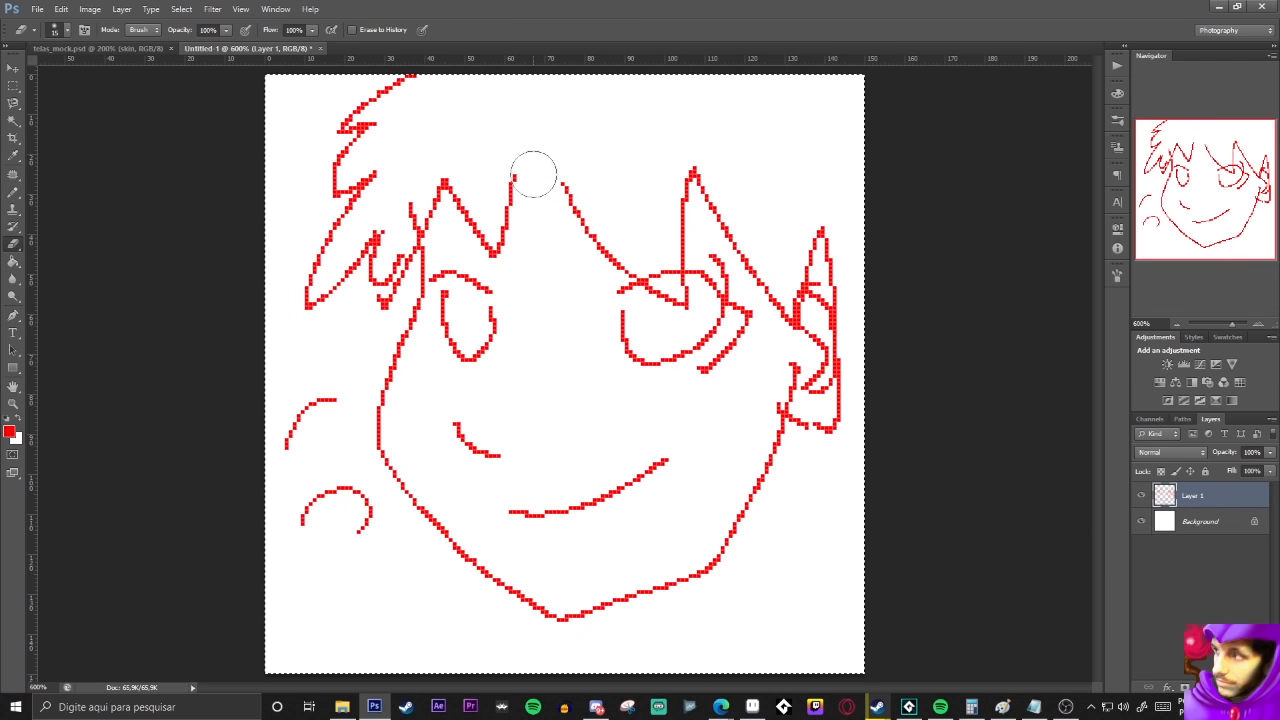
right_click(14, 246)
click(67, 30)
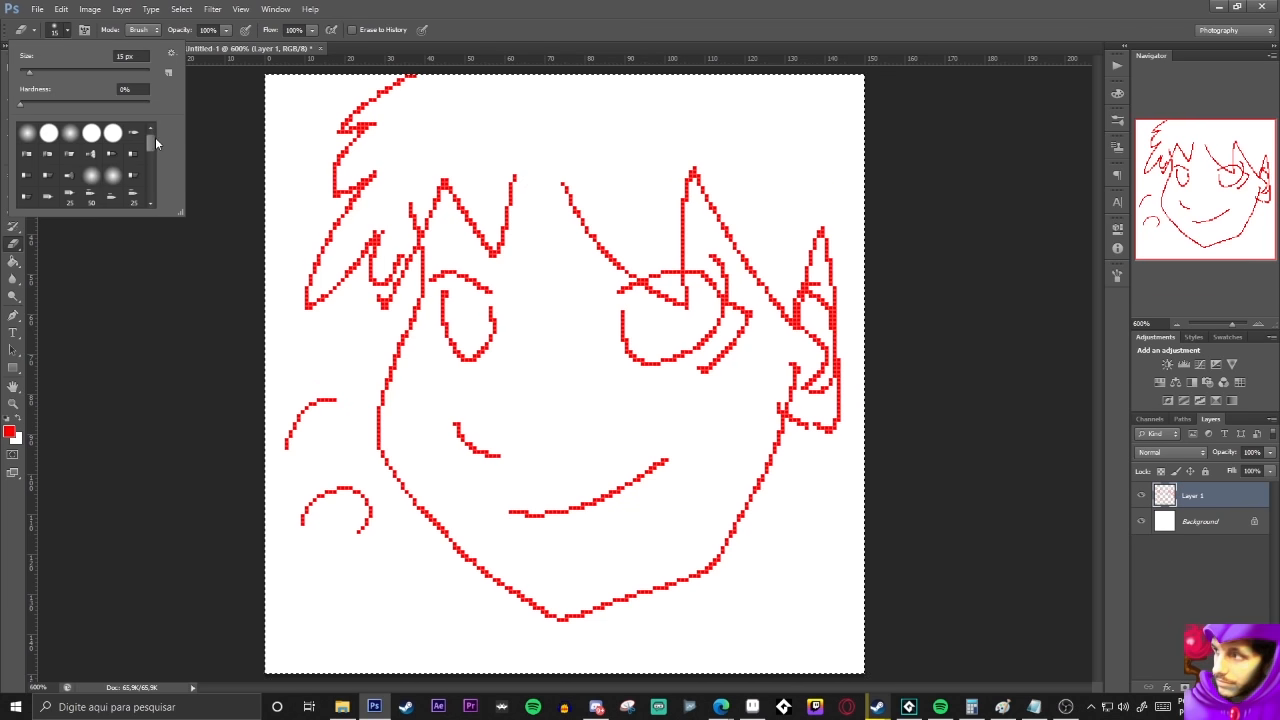
double_click(534, 9)
Paint white over the red lines near the right eye with the Pencil tool, and switch back to Aseprite
click(11, 196)
key(x)
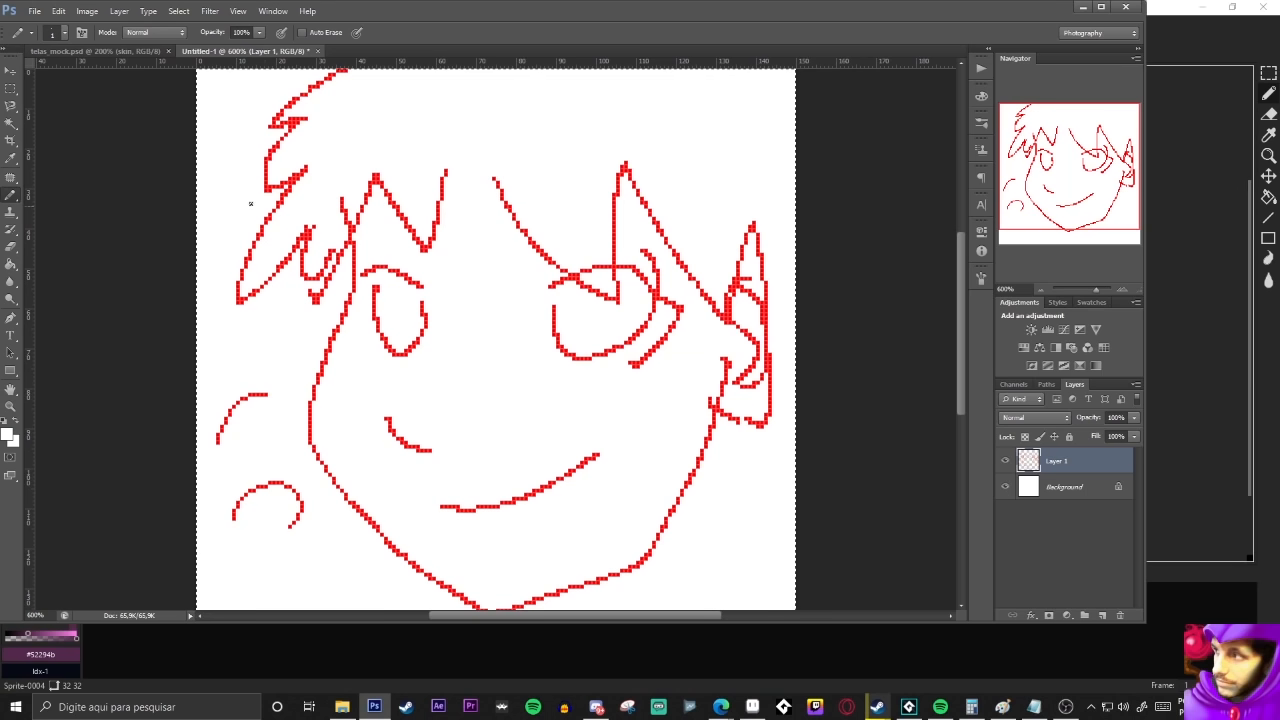
drag(577, 294, 612, 298)
key(alt+Tab)
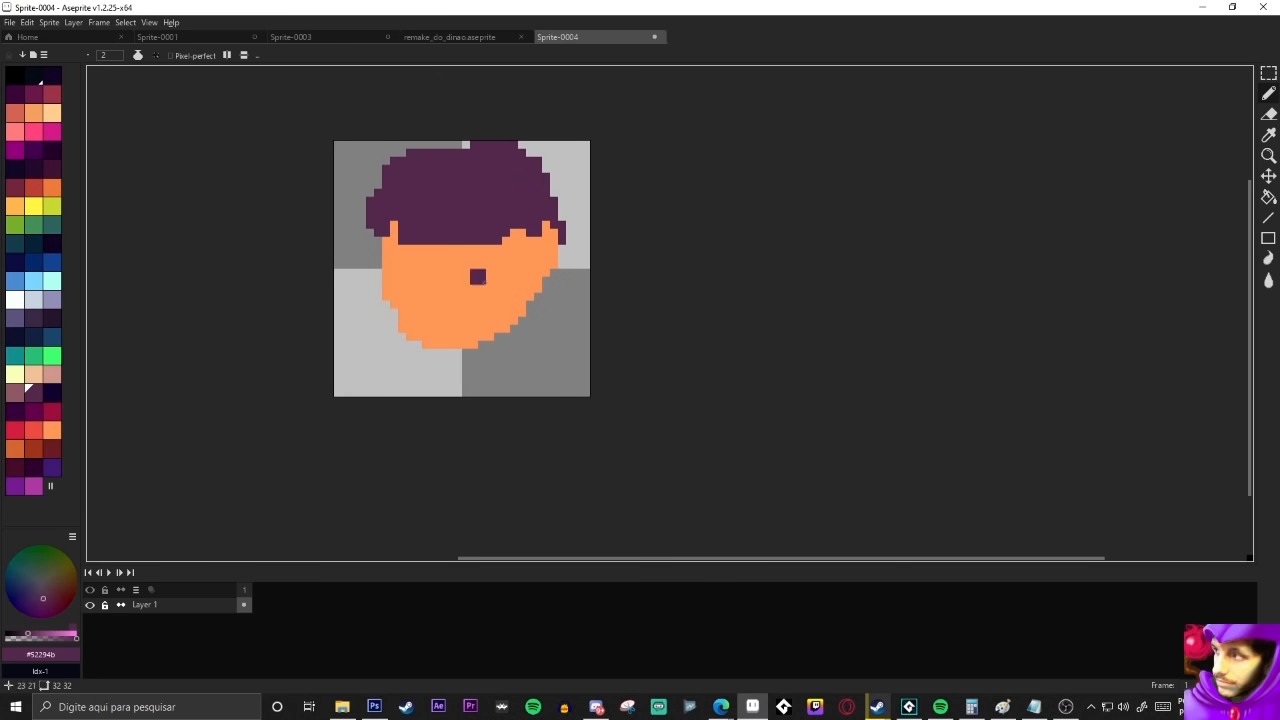
Draw two small rectangular dark purple eyes on the face
key(e)
scroll(475, 362, down, 1)
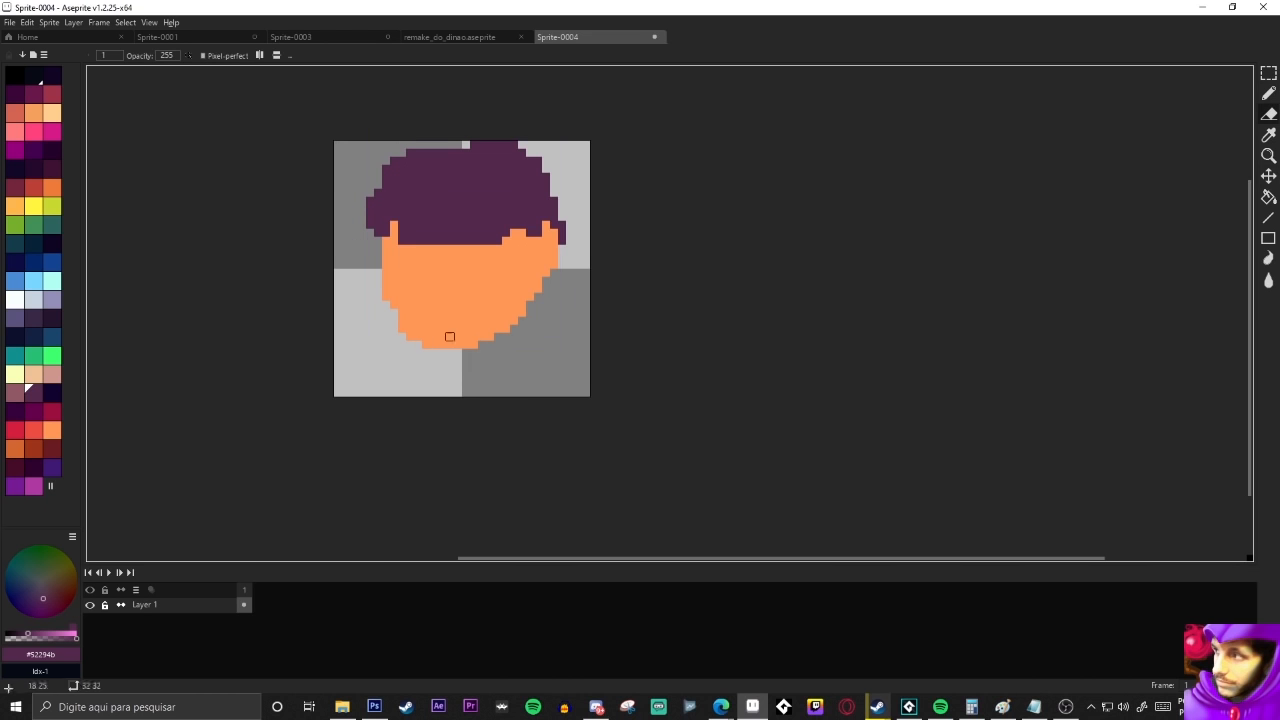
key(b)
click(33, 392)
click(413, 260)
mouse_move(418, 262)
mouse_down()
mouse_move(418, 274)
mouse_move(469, 274)
mouse_move(469, 286)
mouse_up()
Sample the face's orange (#ff9757) and set the pencil size to 1 px
key(e)
alt+click(489, 296)
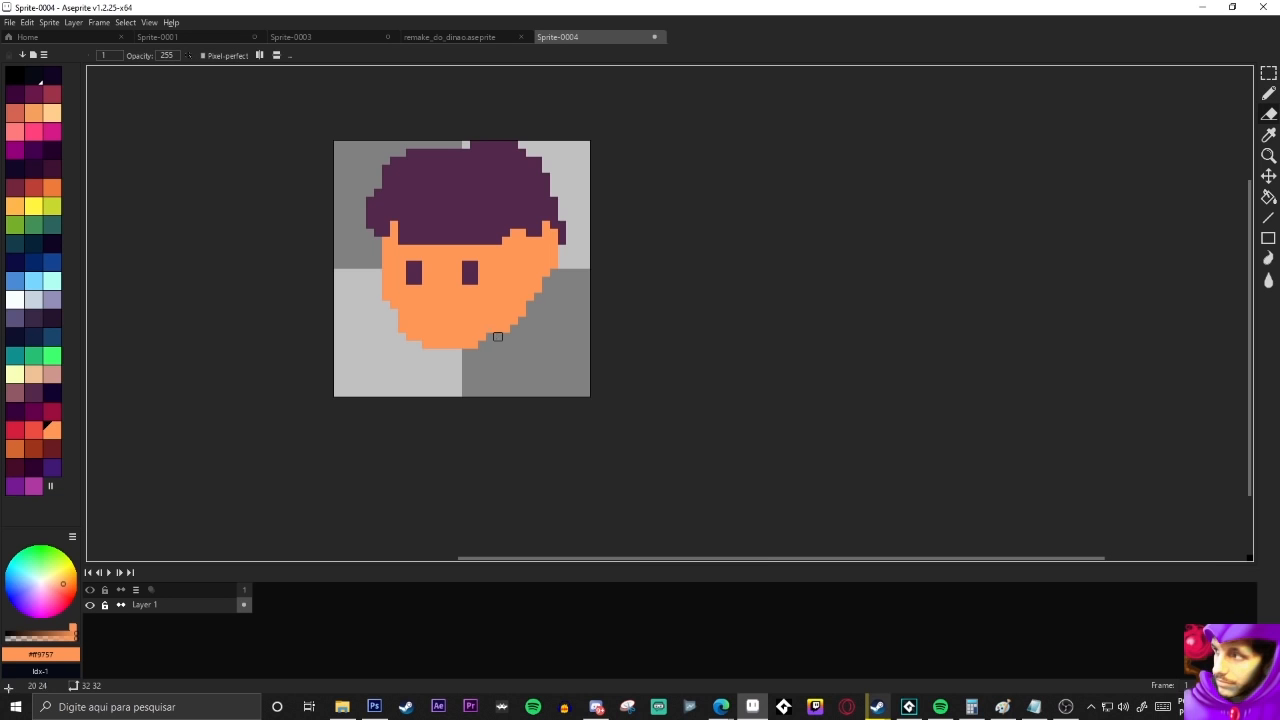
key(b)
key(minus)
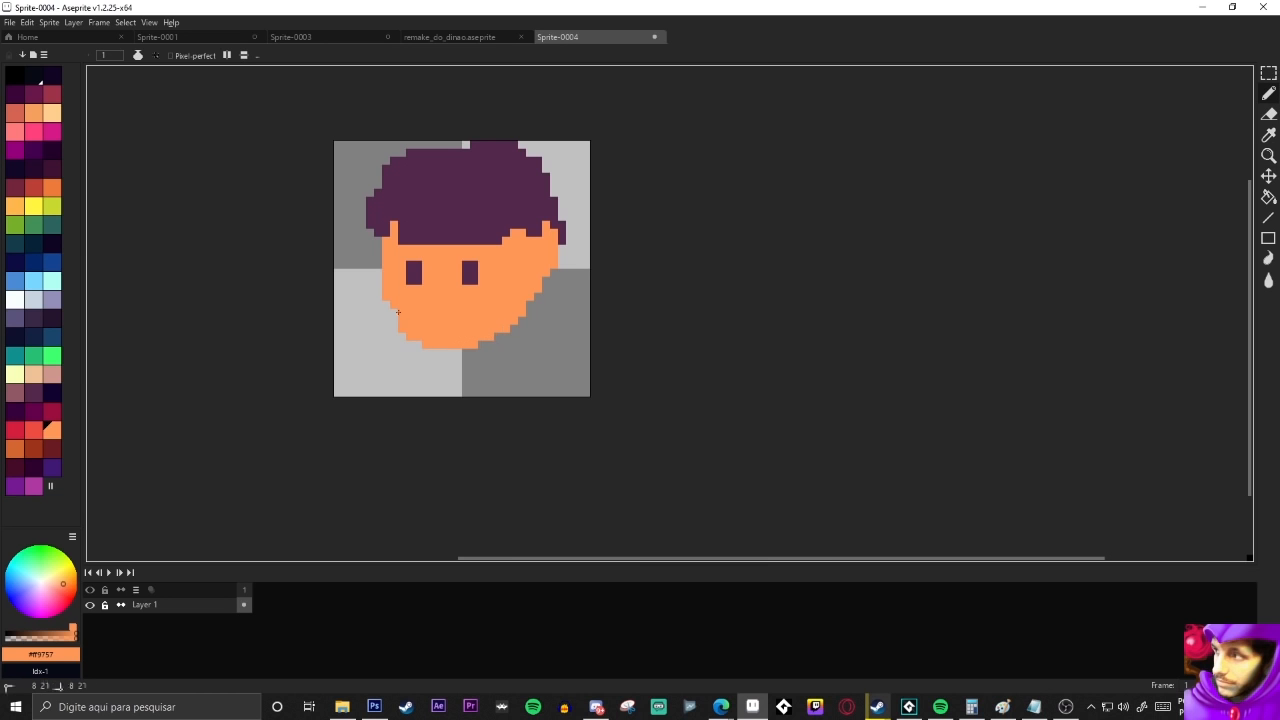
key(ctrl)
Select the whole head, move it about 3 pixels down the canvas and deselect it
key(m)
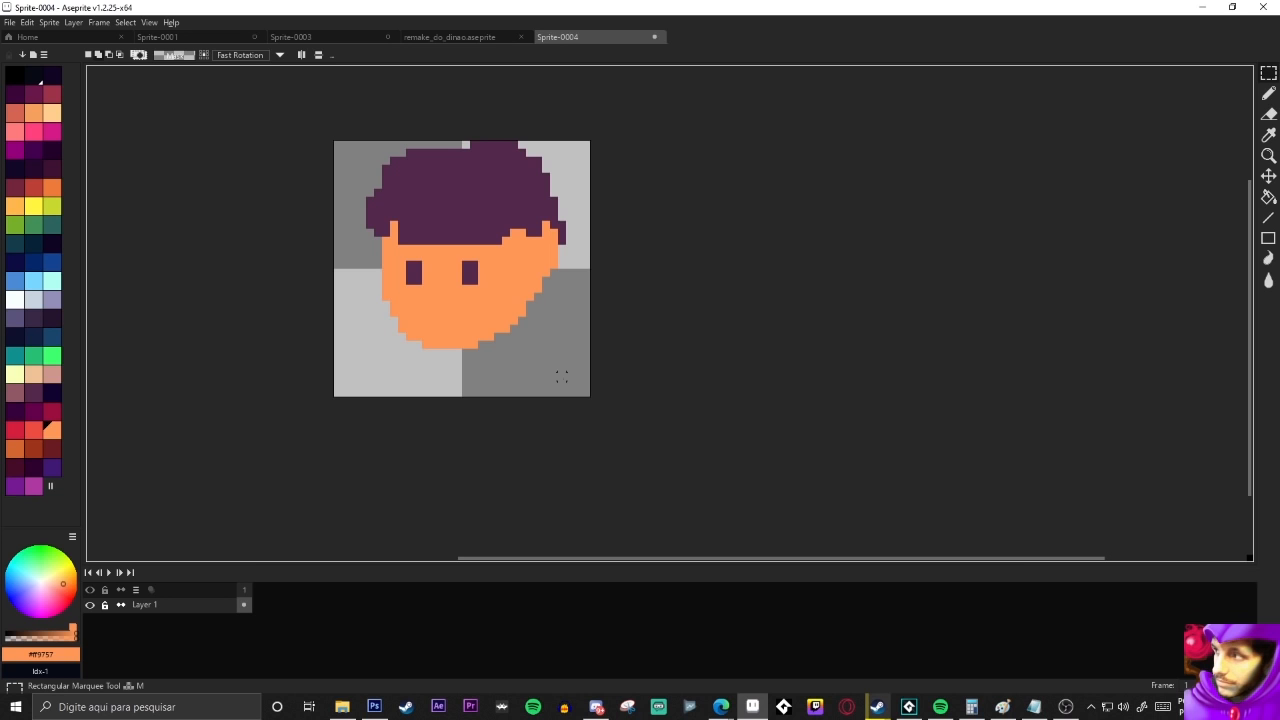
drag(573, 382, 329, 120)
drag(428, 202, 426, 226)
key(ctrl+d)
key(b)
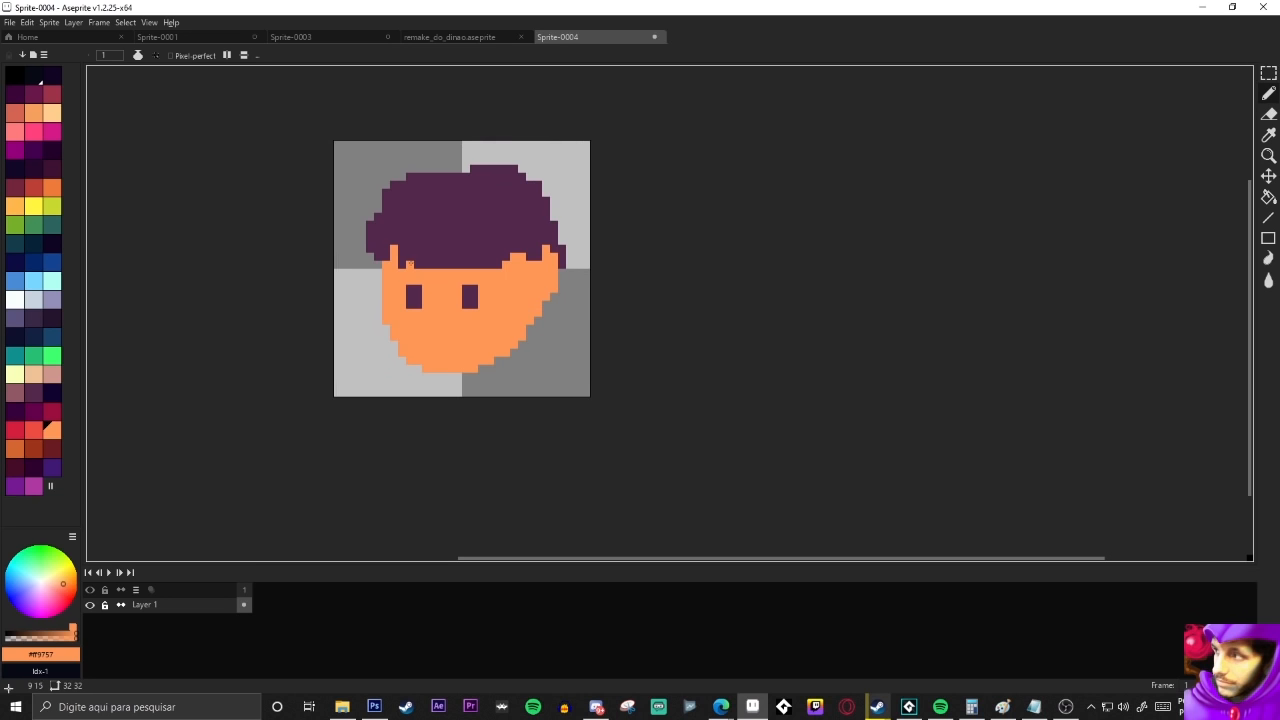
Examine the ground tiles and foliage up close in remake_do_dinao.aseprite
click(340, 37)
click(195, 37)
click(450, 37)
scroll(870, 270, up, 2)
scroll(454, 263, up, 3)
scroll(571, 391, down, 1)
scroll(340, 290, up, 1)
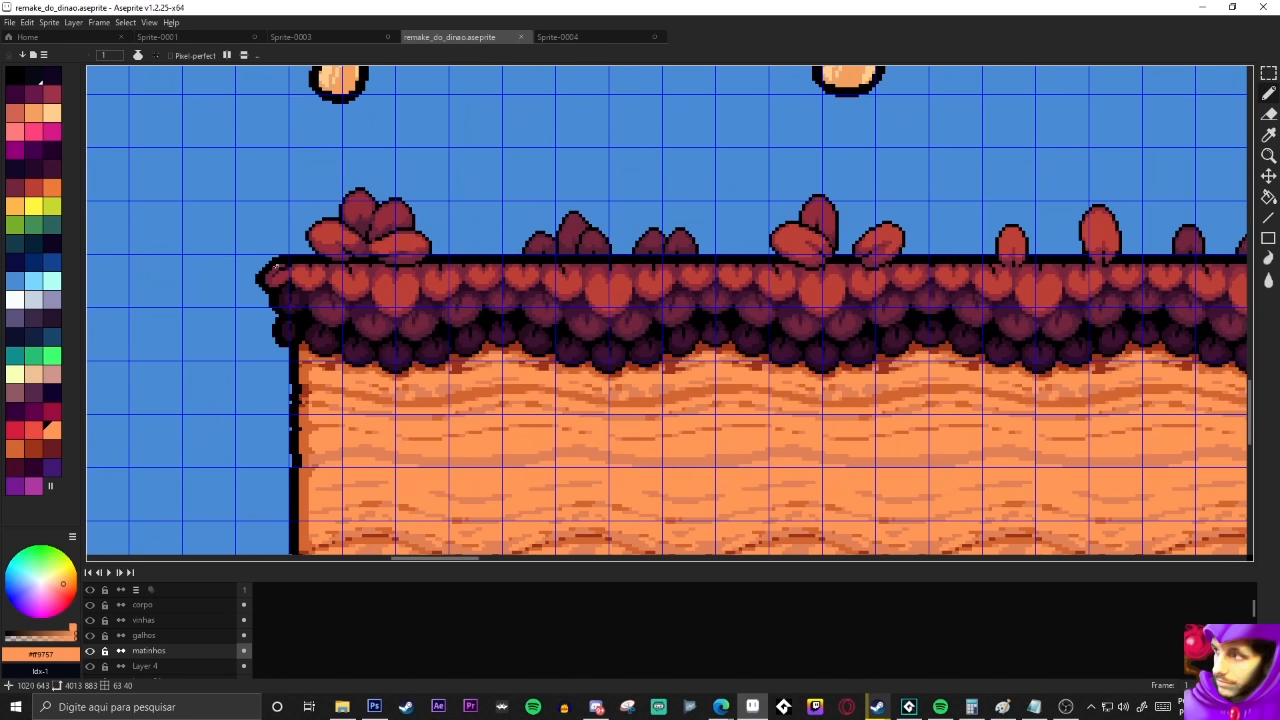
scroll(350, 293, down, 1)
scroll(355, 326, down, 1)
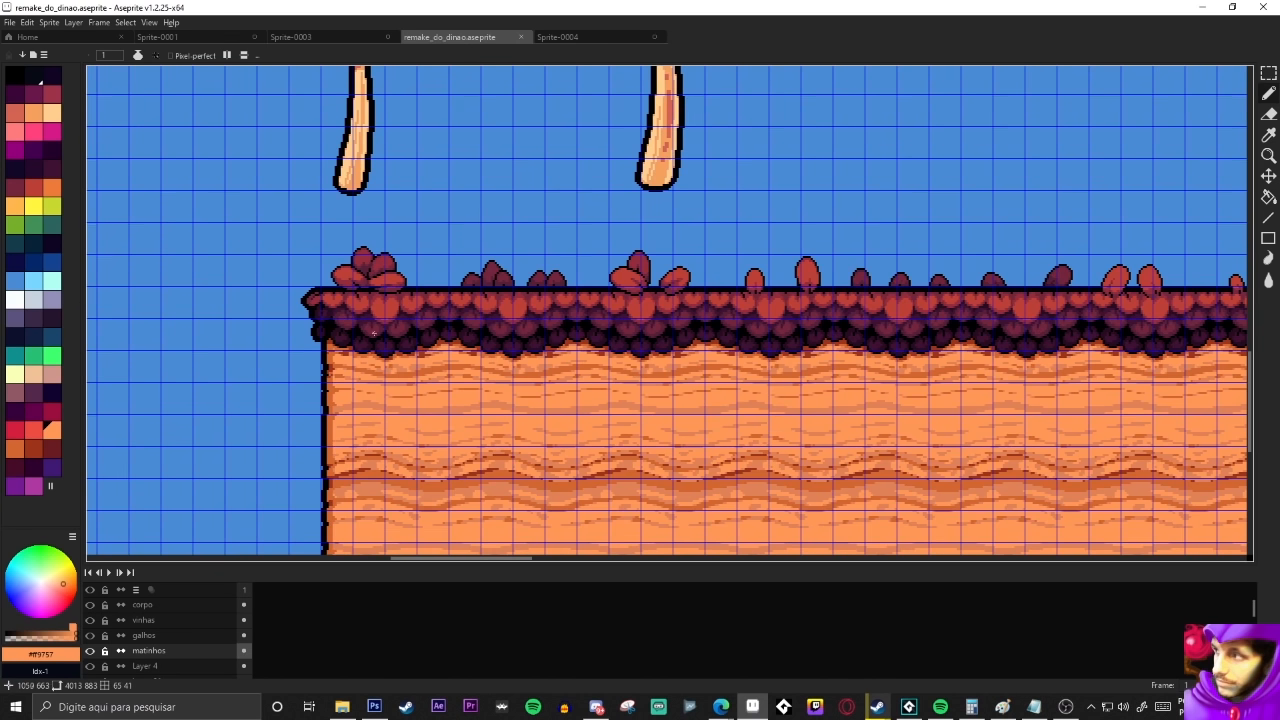
scroll(449, 336, down, 4)
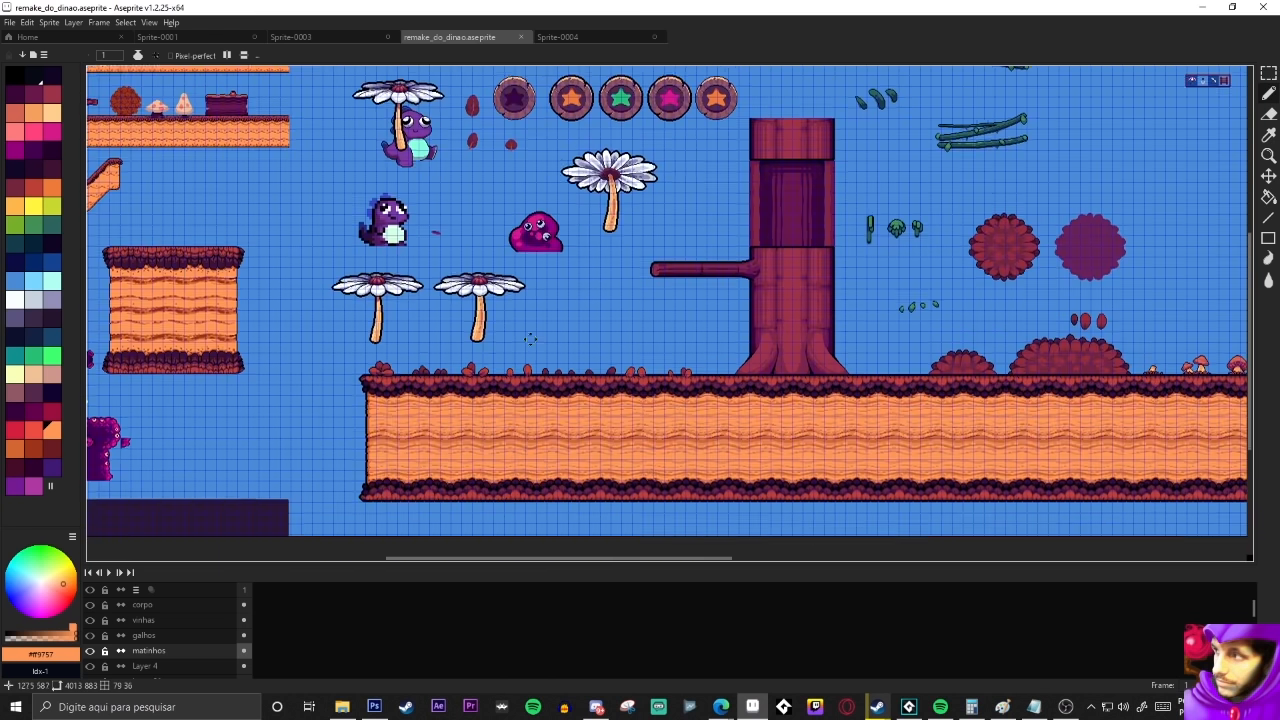
Examine the purple dinosaur hanging from the flower and the surrounding sprites in remake_do_dinao.aseprite
scroll(438, 68, up, 3)
drag(503, 338, 567, 415)
scroll(524, 363, up, 1)
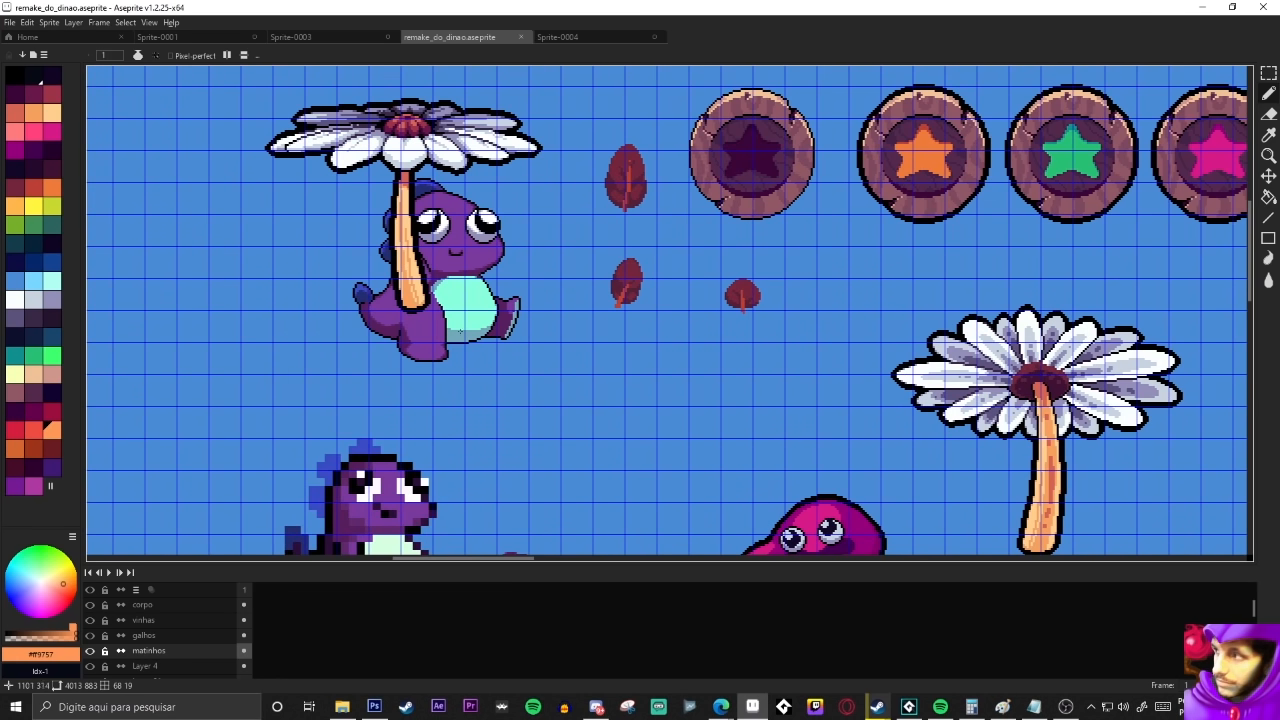
key(v)
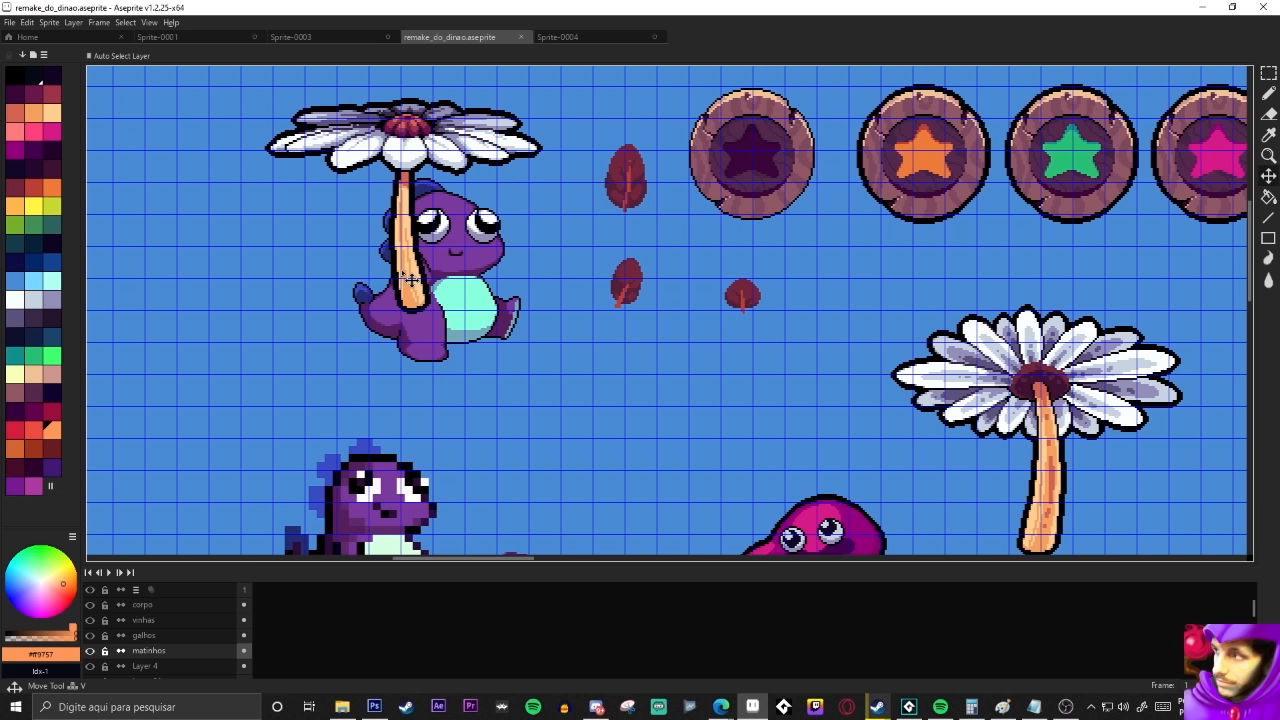
scroll(411, 280, down, 4)
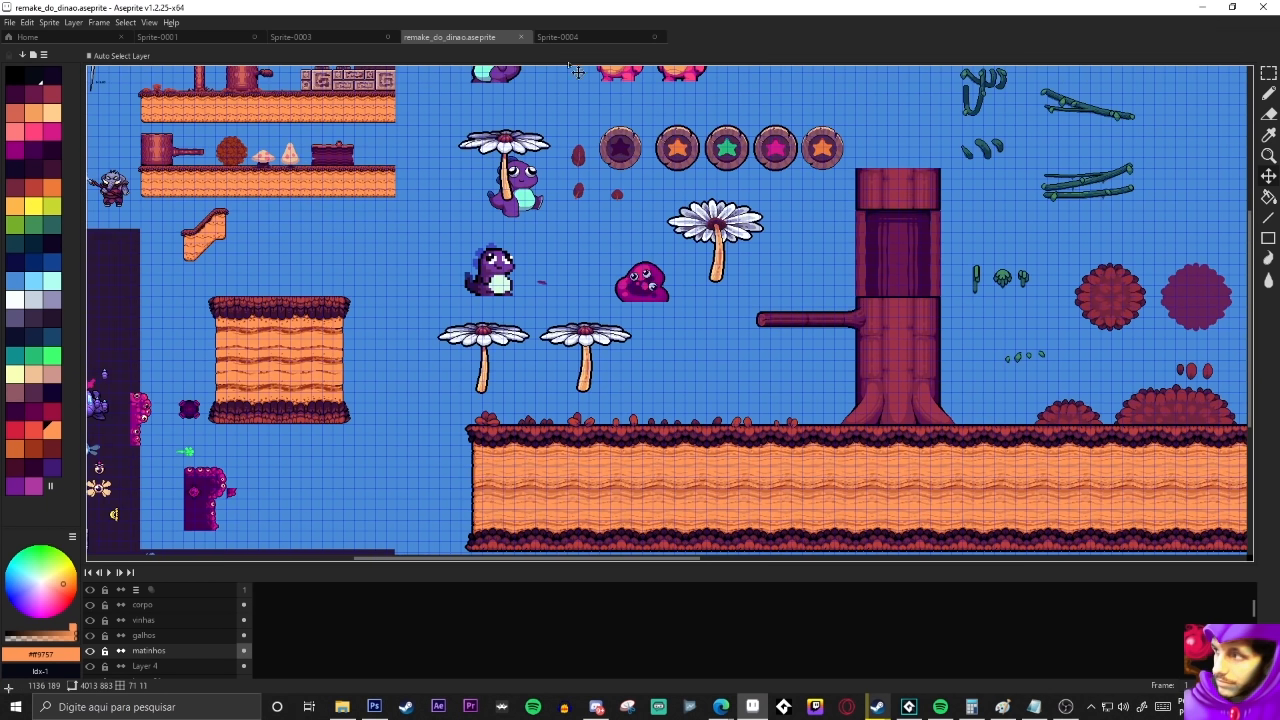
Return to Sprite-0004 and widen the ear with a straight one-pixel orange line down its outer edge
click(570, 40)
scroll(468, 305, up, 1)
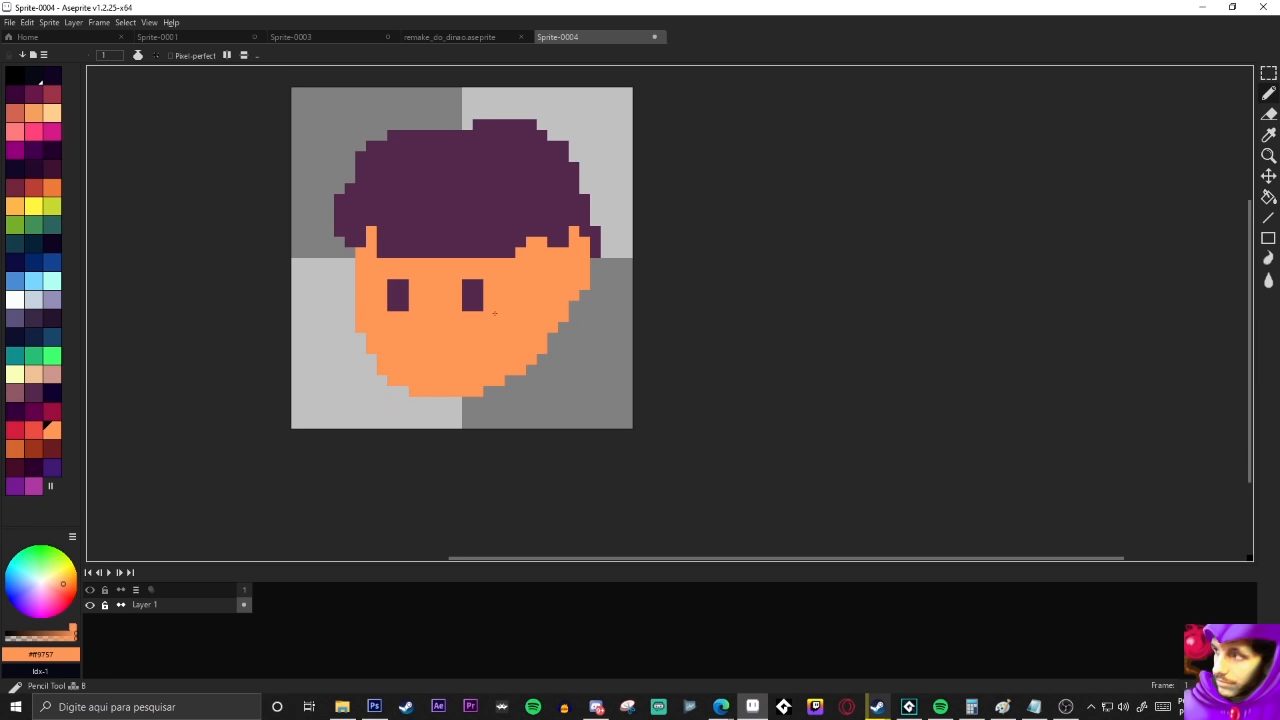
click(595, 231)
shift+click(591, 278)
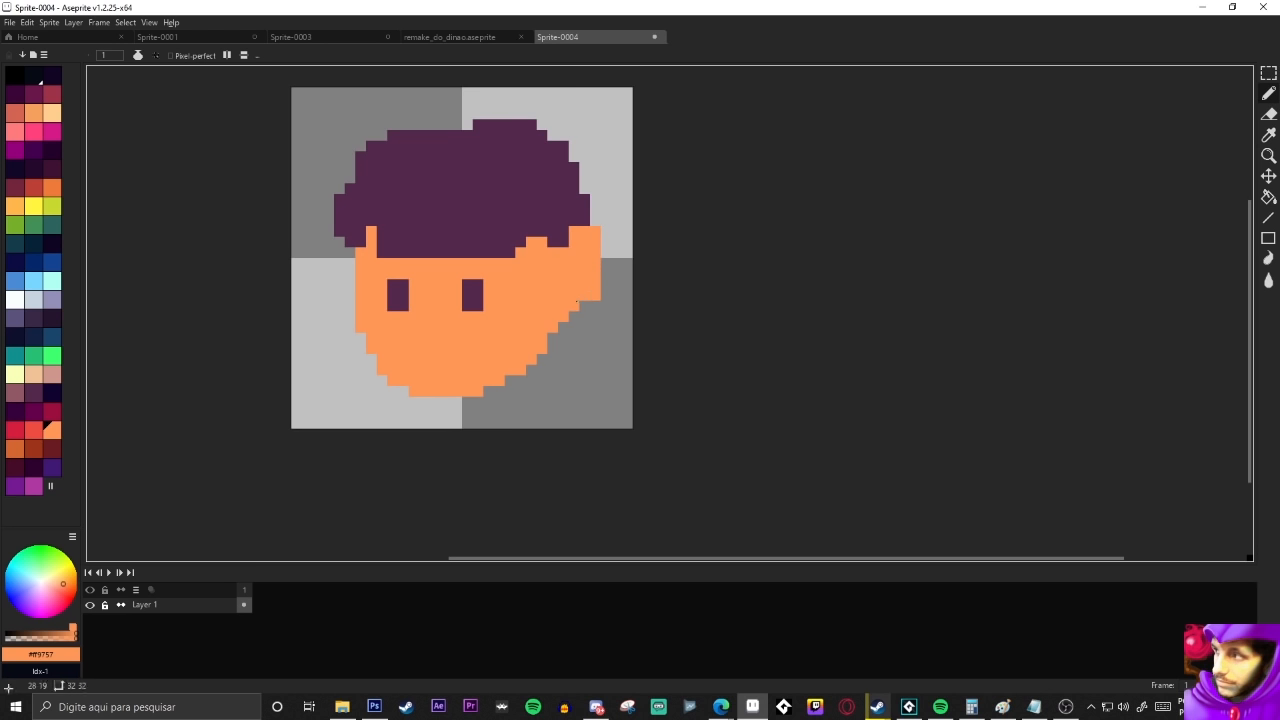
Sample the hair colour #52294b and extend the two-pixel-wide sideburn in front of the ear about 2 pixels downward
click(563, 231)
key(ctrl+z)
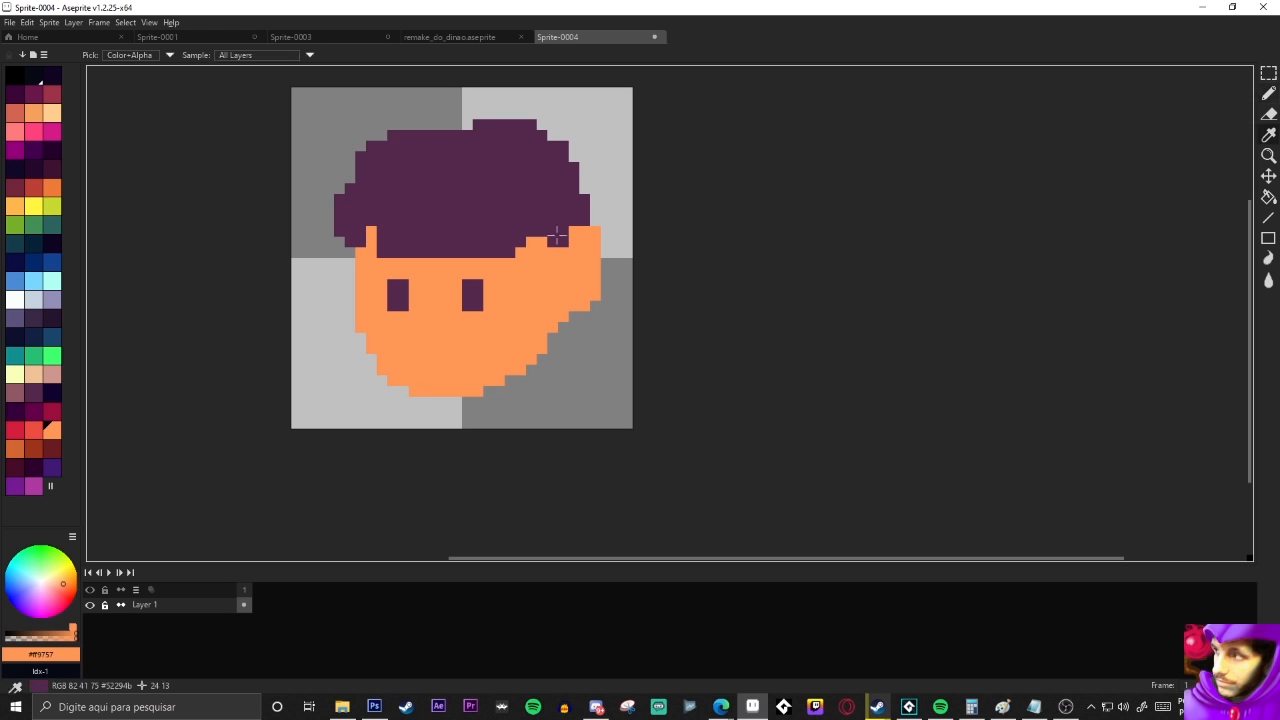
alt+click(562, 233)
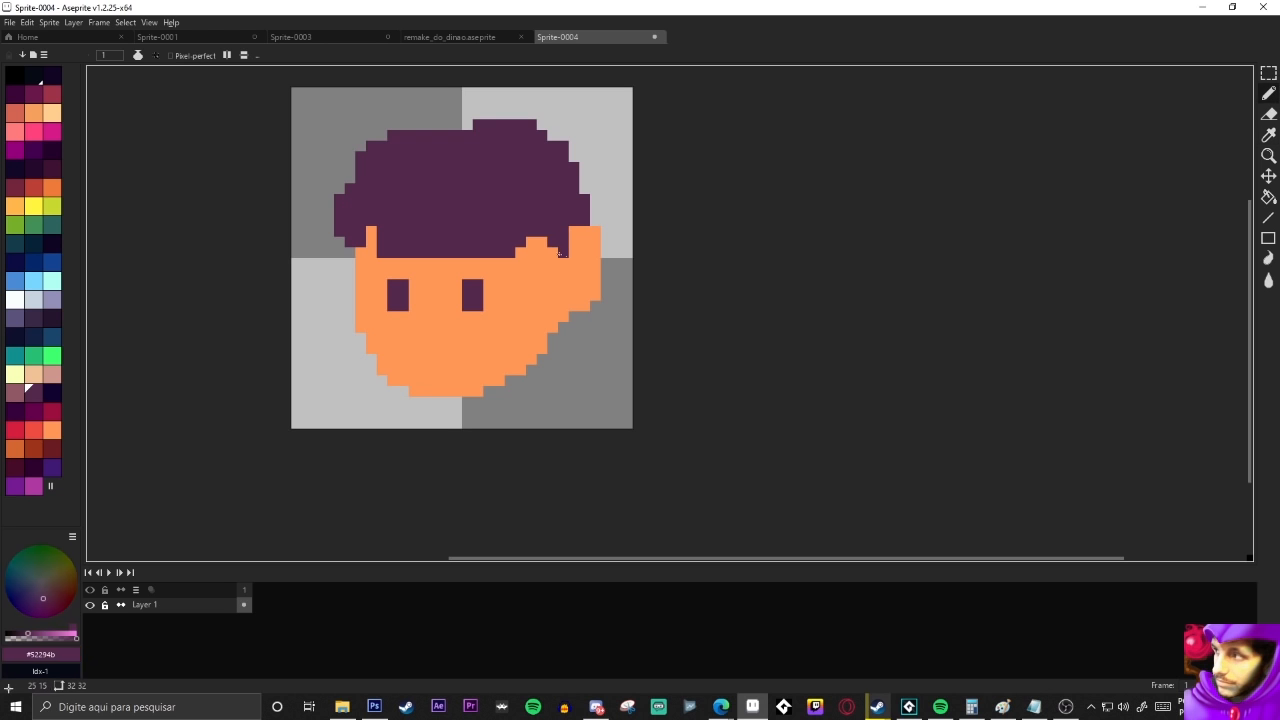
click(557, 252)
click(552, 263)
click(563, 263)
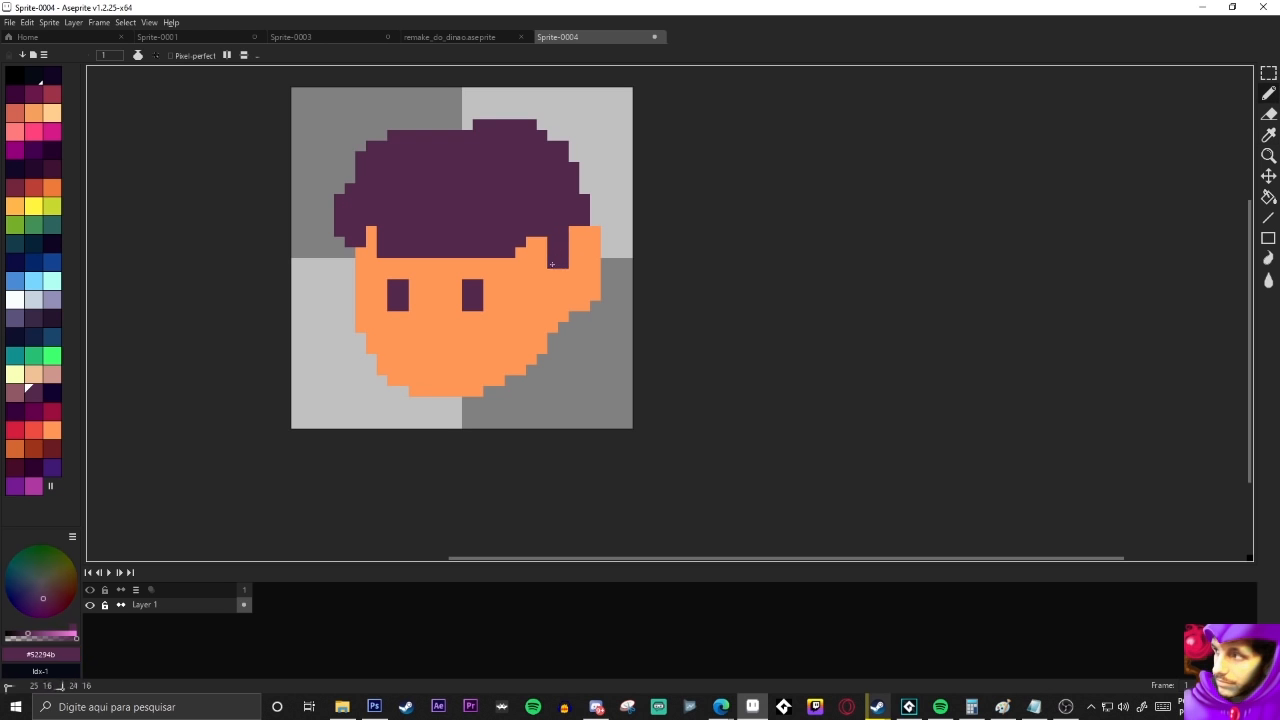
Paint a one-pixel dark purple hair edge around the outside of the ear, from the hairline down to below the lobe
click(585, 241)
mouse_move(605, 228)
mouse_down()
mouse_move(604, 295)
mouse_move(574, 316)
mouse_up()
click(596, 305)
click(594, 216)
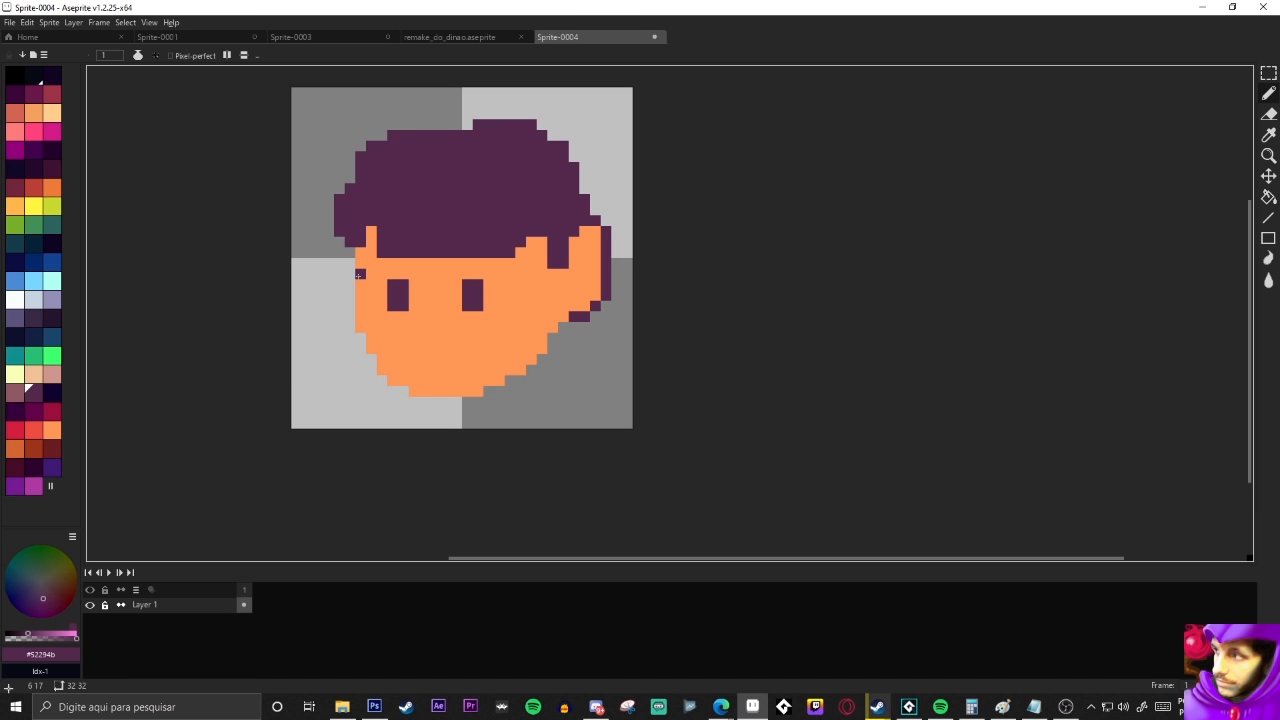
Select and delete the whole drawing in Sprite-0004, and raise the pencil size to 2 pixels
key(ctrl+a)
key(Delete)
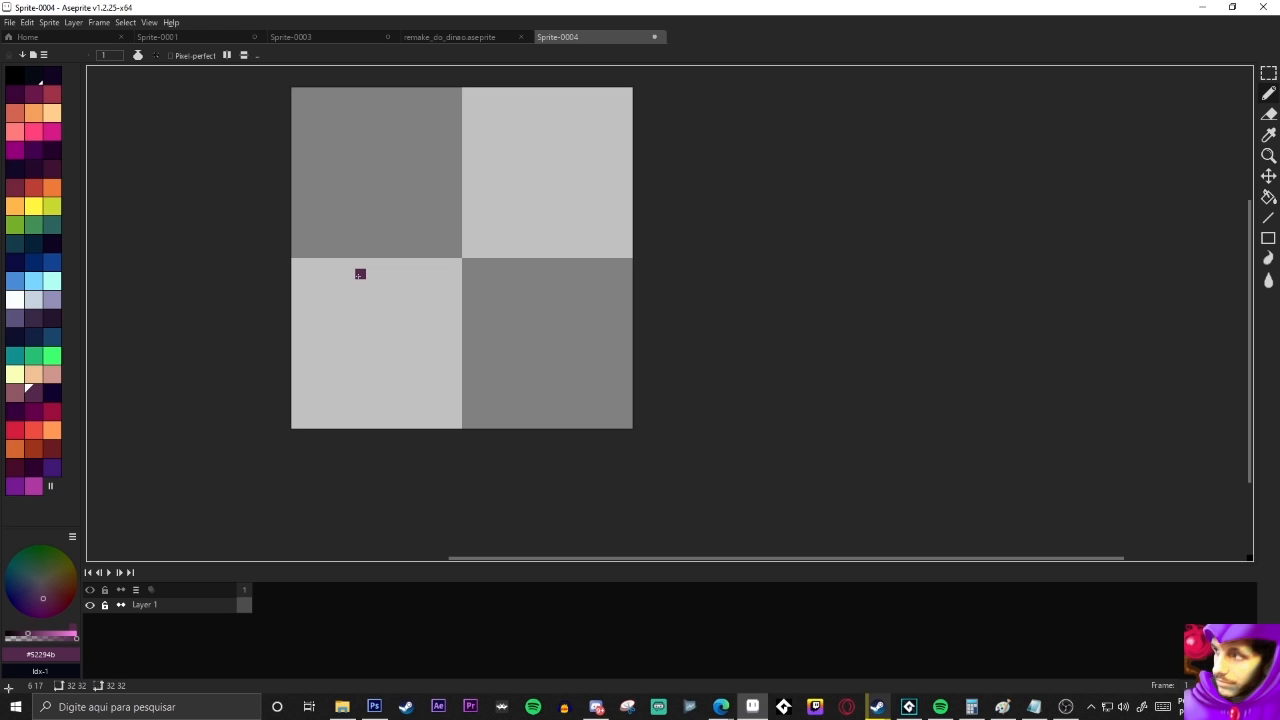
key(plus)
Switch to the browser and look through the Lospec palette list, including Endesga 32, Pear36, Sweetie 16 and Resurrect 64
mouse_move(720, 707)
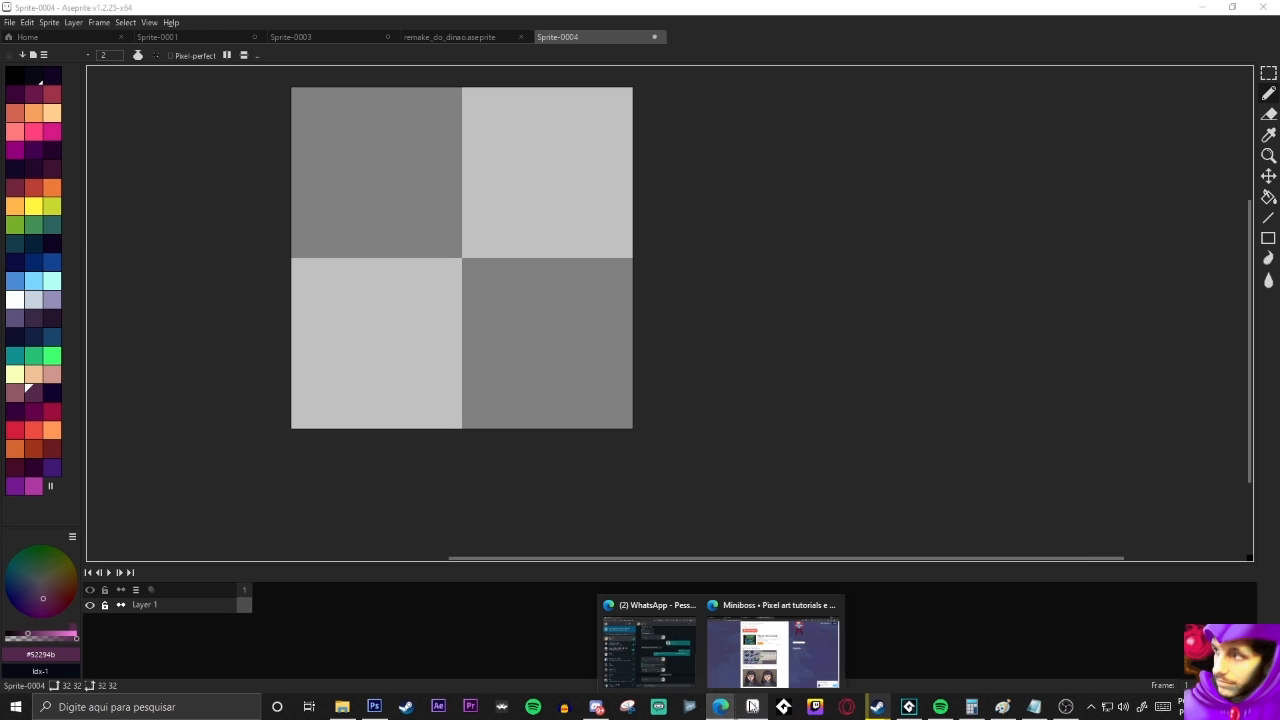
click(803, 650)
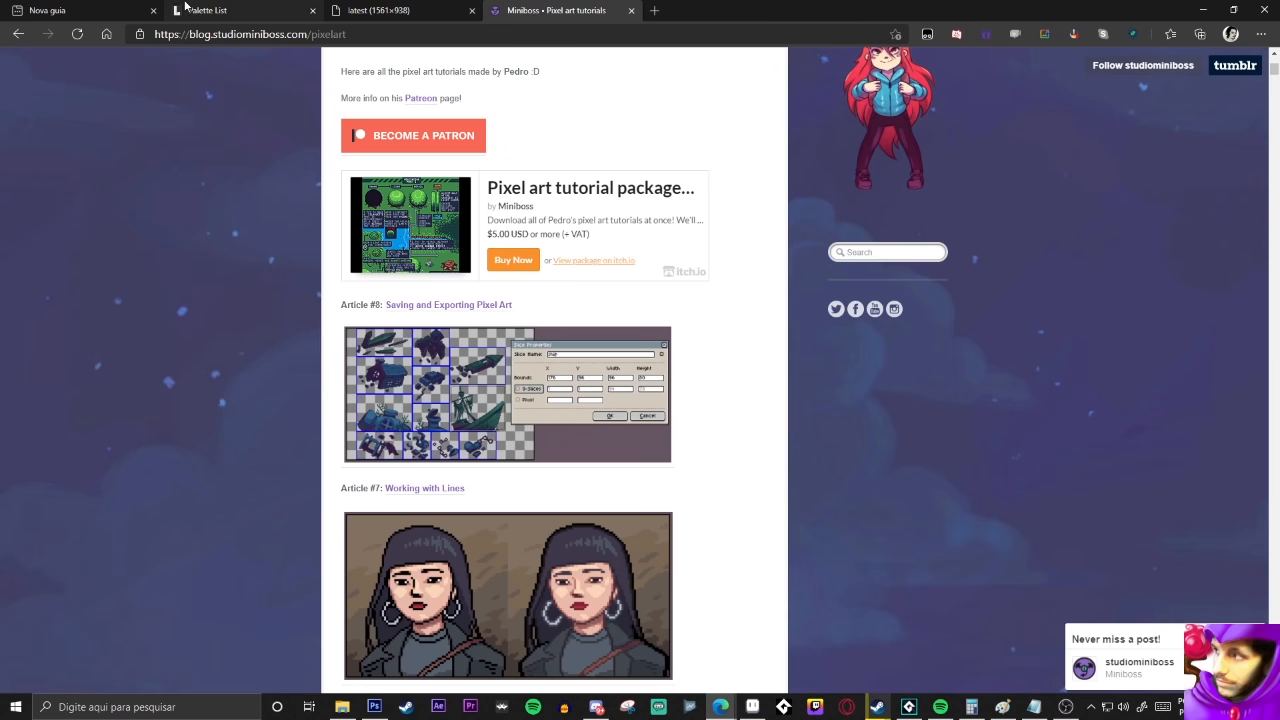
click(215, 10)
scroll(267, 380, down, 10)
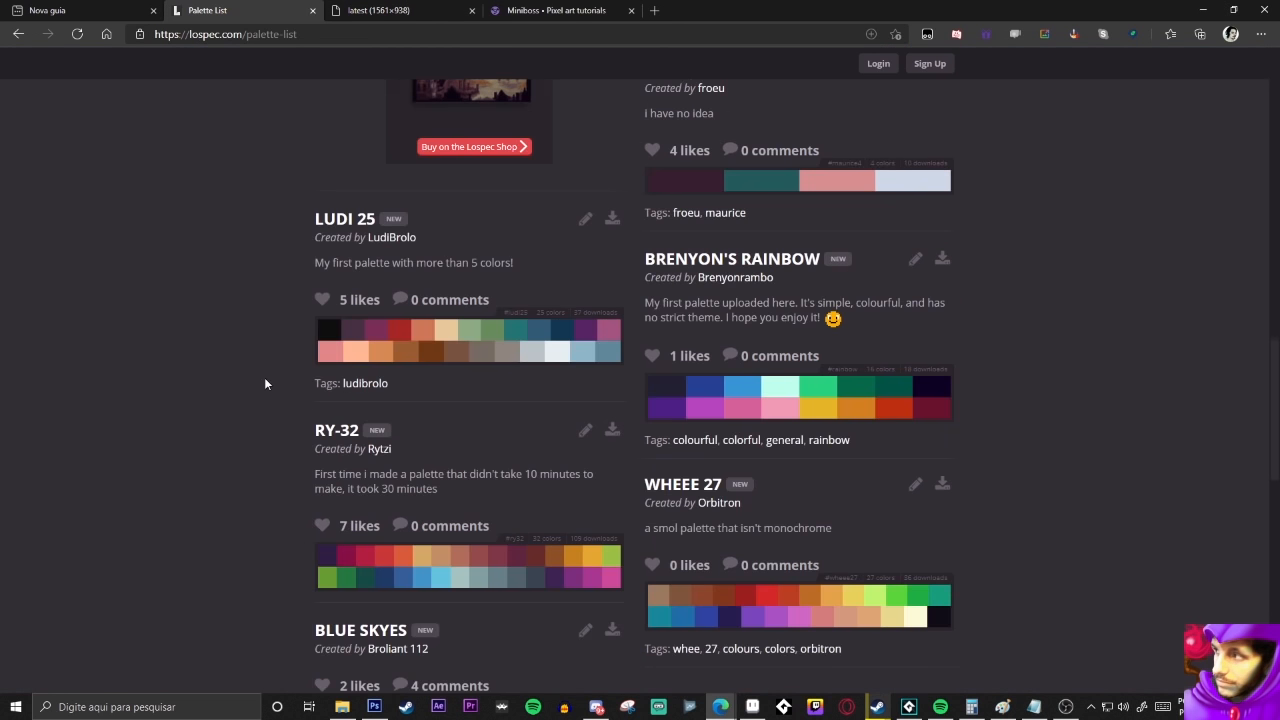
scroll(274, 319, down, 5)
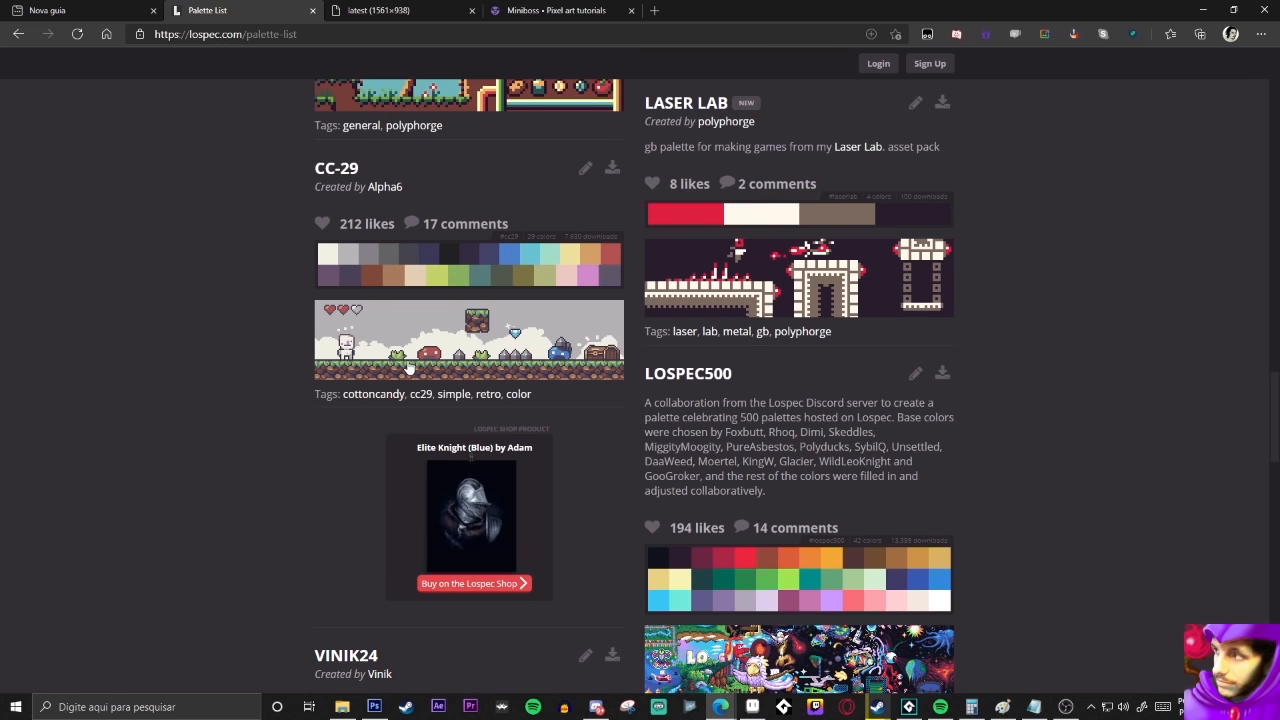
scroll(342, 408, down, 6)
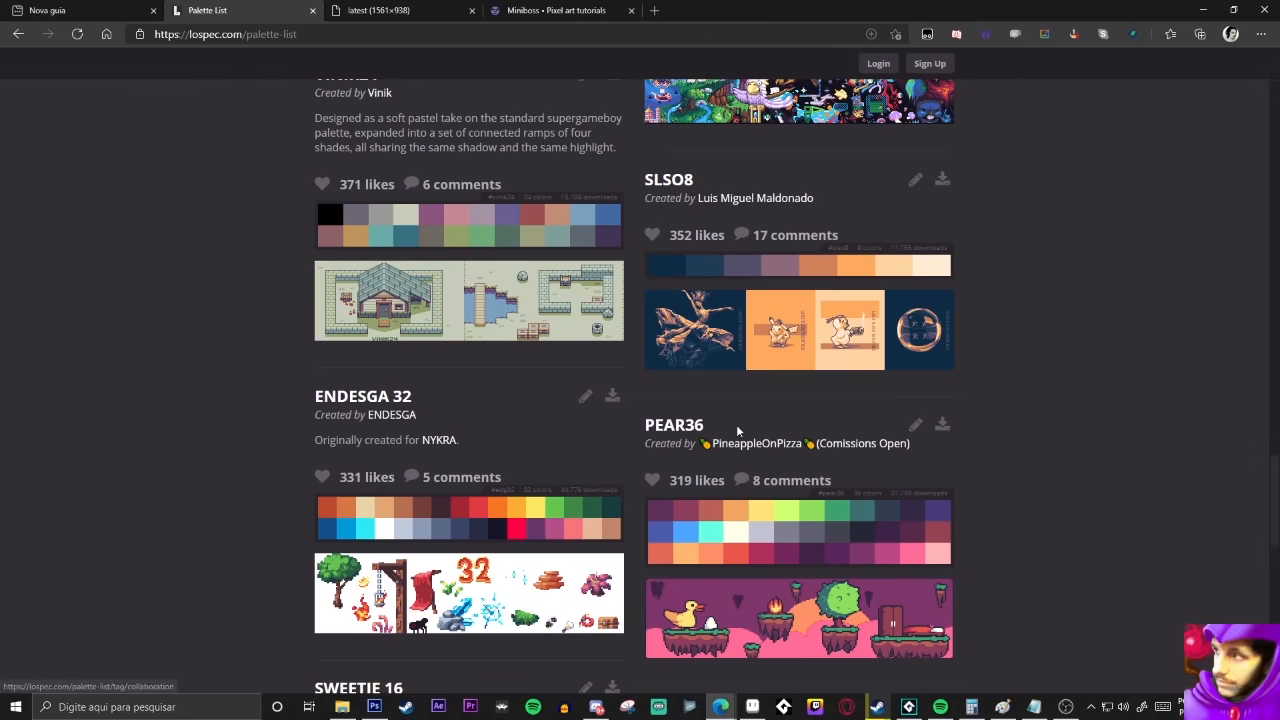
scroll(342, 408, down, 2)
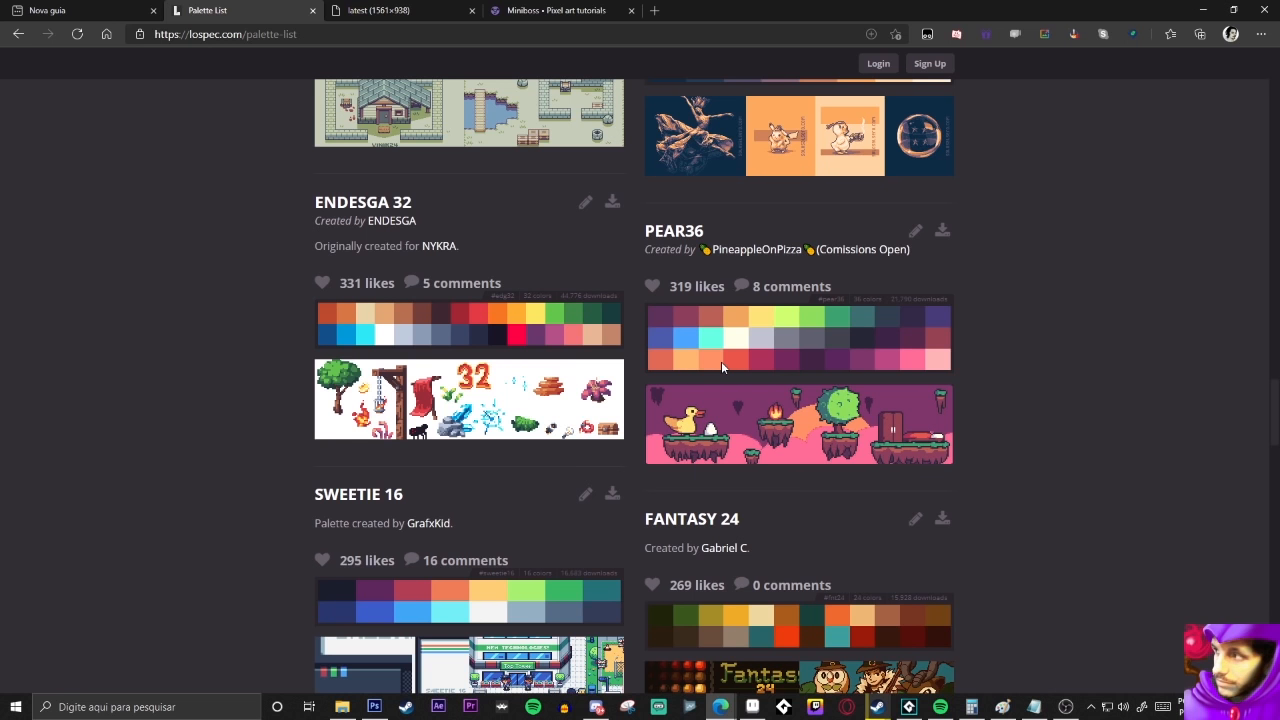
scroll(735, 368, down, 4)
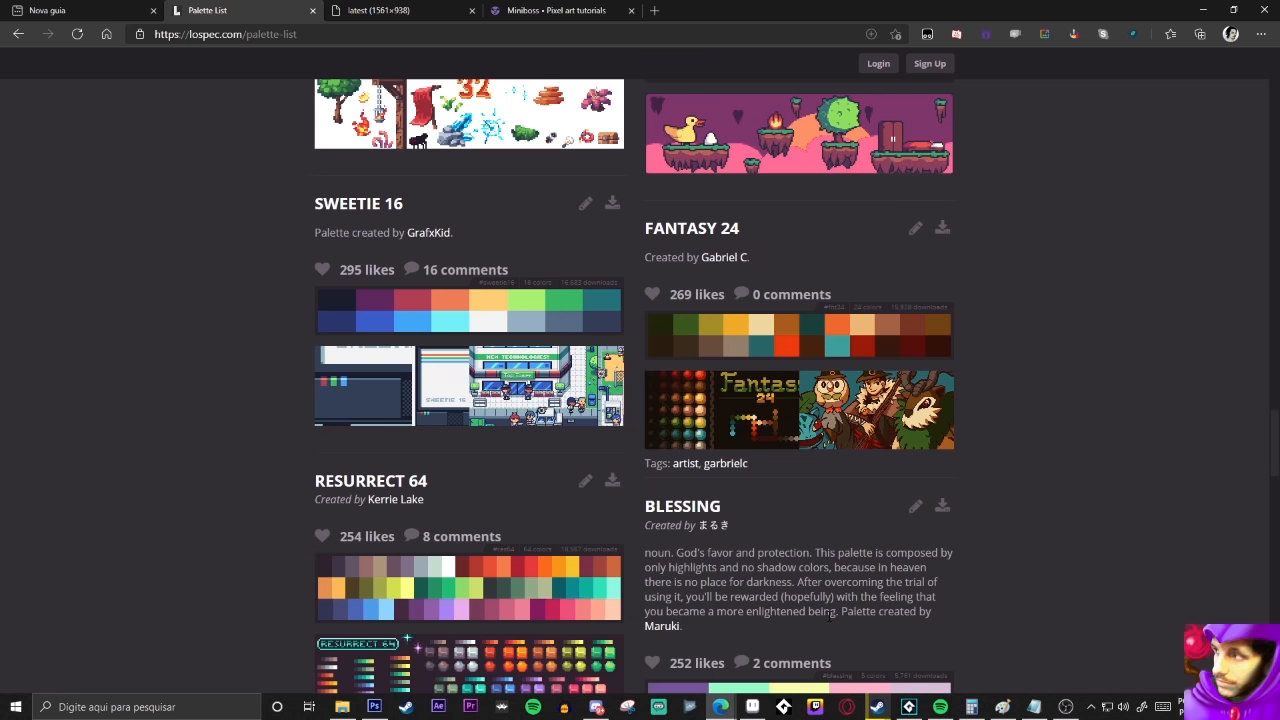
Return to Aseprite, outline a large rounded head in light skin colour #f0c297 and fill it with the same colour
click(752, 707)
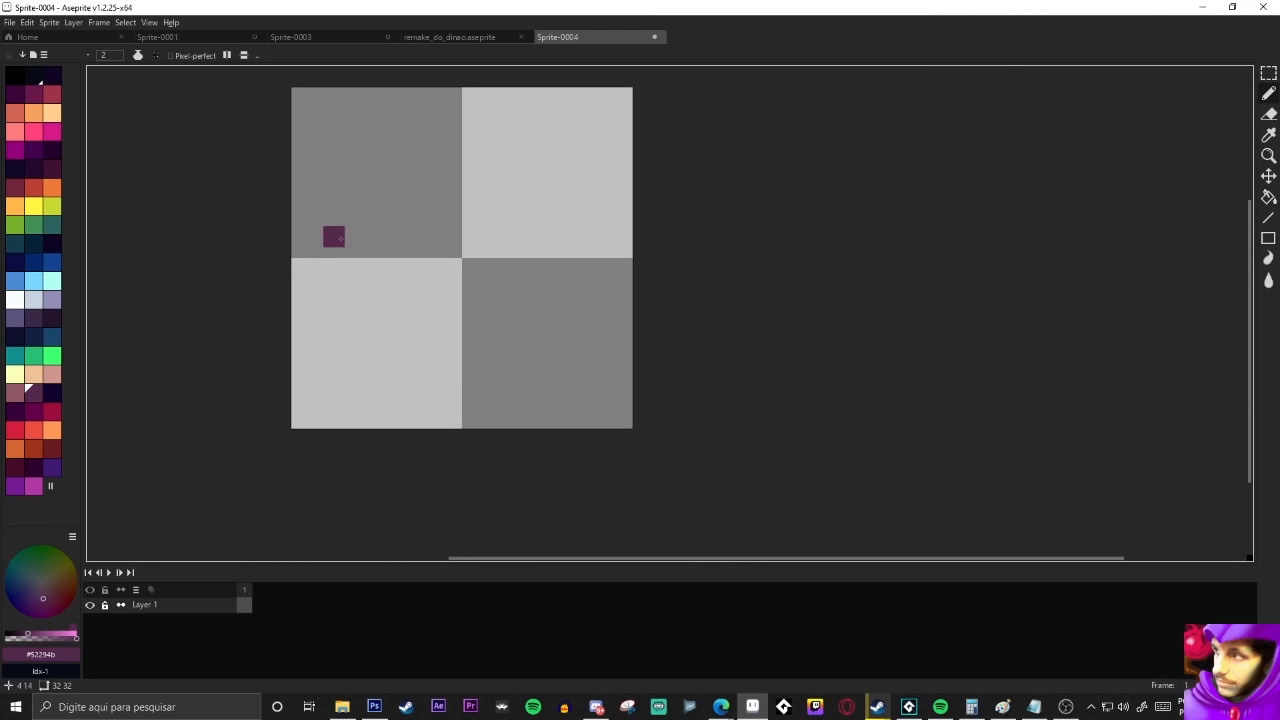
click(33, 374)
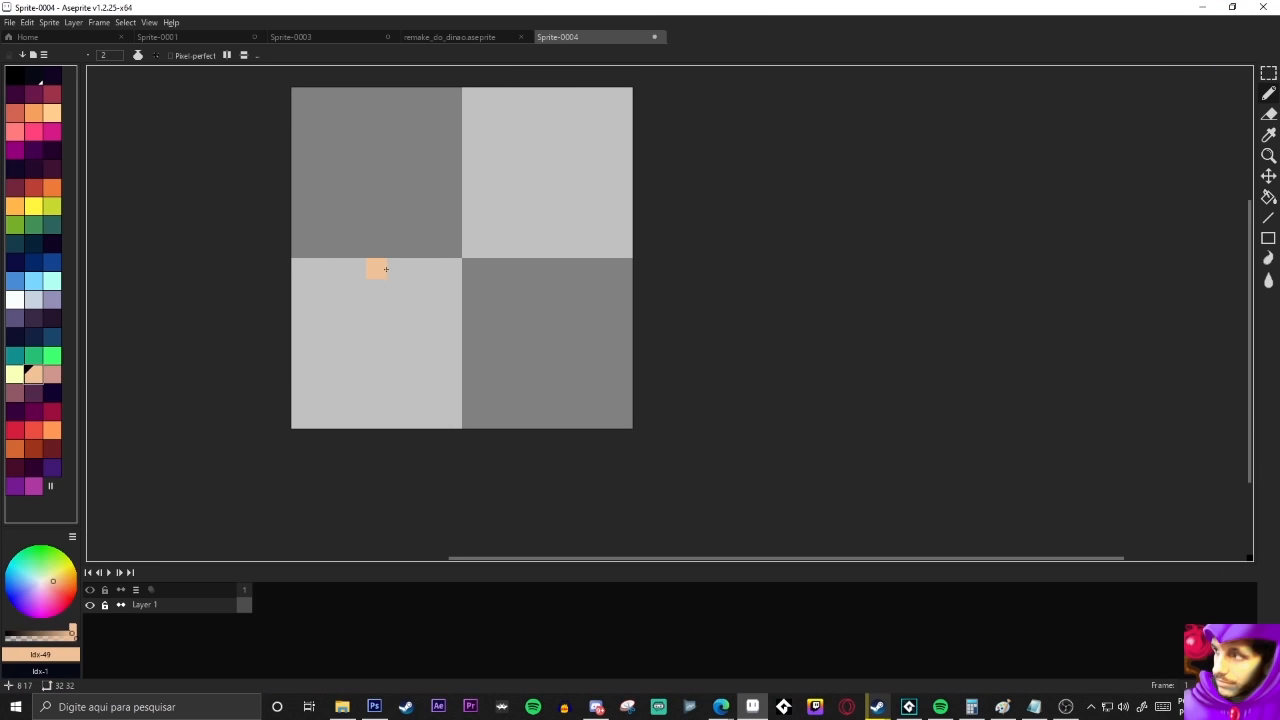
mouse_move(366, 216)
mouse_down()
mouse_move(349, 307)
mouse_move(430, 387)
mouse_move(531, 371)
mouse_move(587, 226)
mouse_move(511, 169)
mouse_move(367, 218)
mouse_move(348, 242)
mouse_up()
key(g)
click(440, 258)
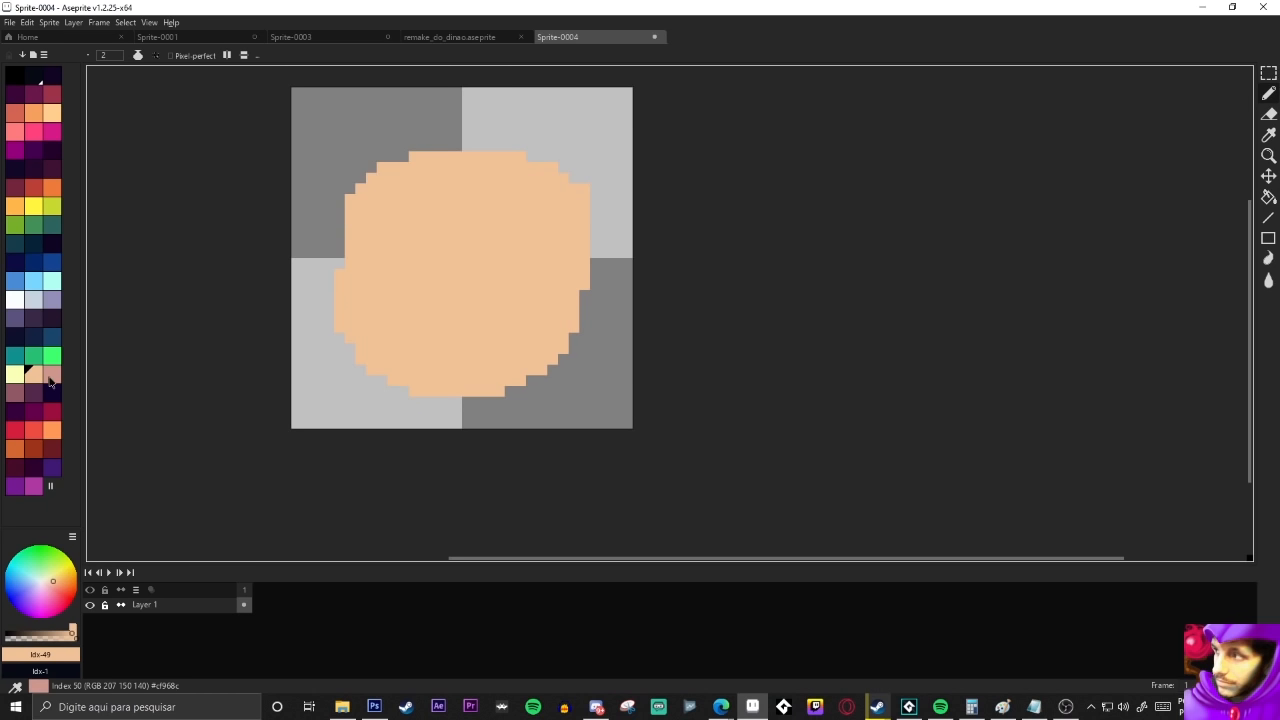
Draw two tall vertical eyes, each 2 pixels wide and about 6 pixels high, in very dark purple on the head
click(52, 392)
drag(397, 214, 397, 260)
click(472, 226)
drag(494, 215, 494, 258)
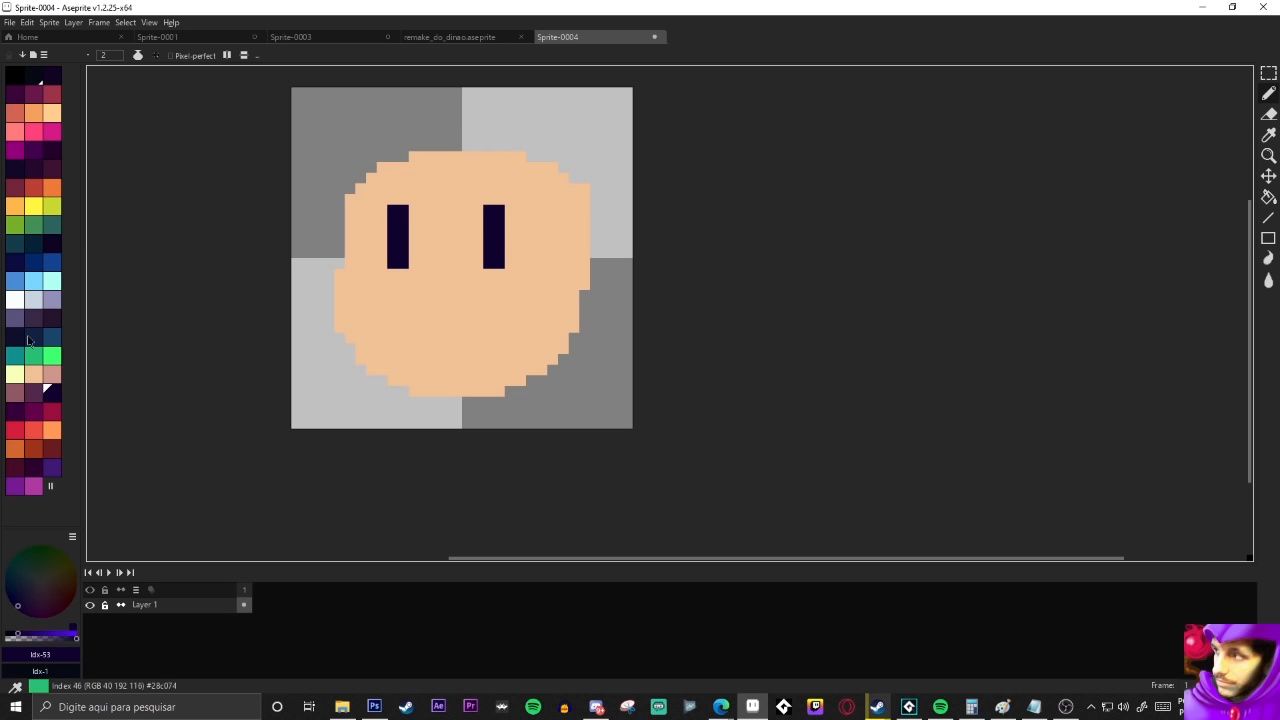
Fill the background around the head with light blue and replace it with dark navy blue
click(33, 290)
key(g)
click(330, 415)
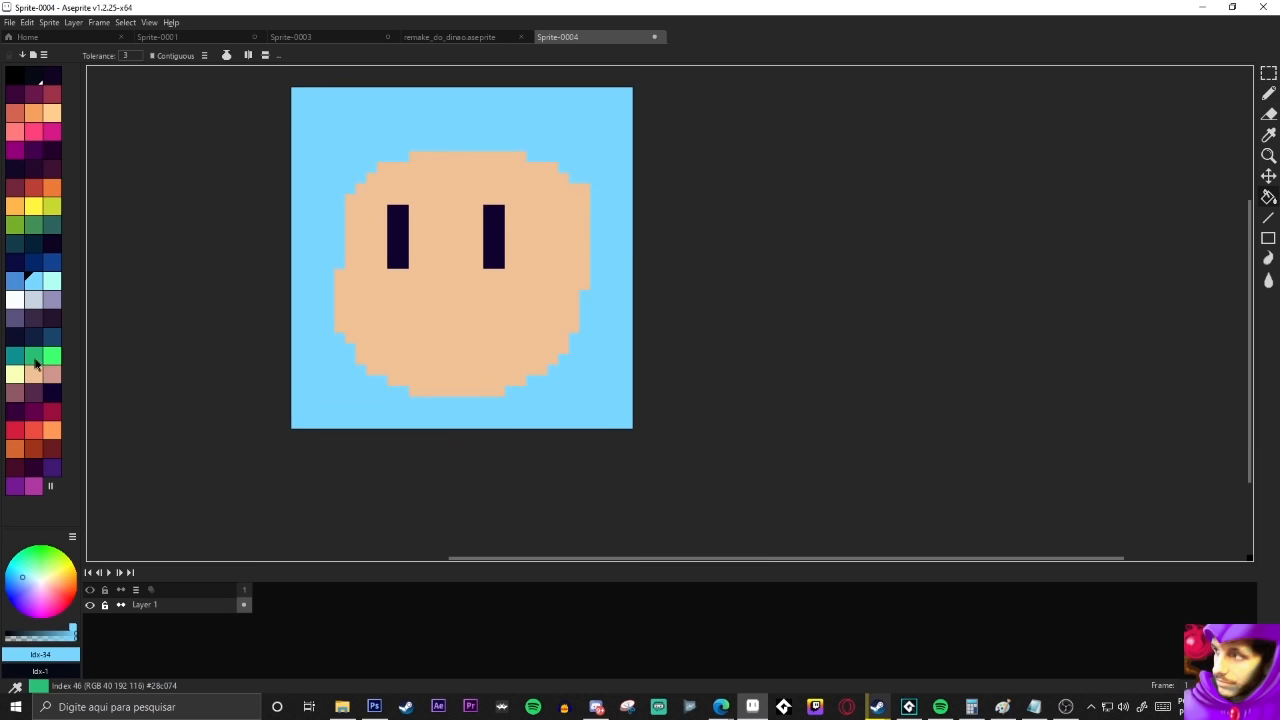
click(349, 381)
Sample the skin colour, darken it to value 66 and paint a shadow along the head's underside and right side
key(b)
alt+click(473, 312)
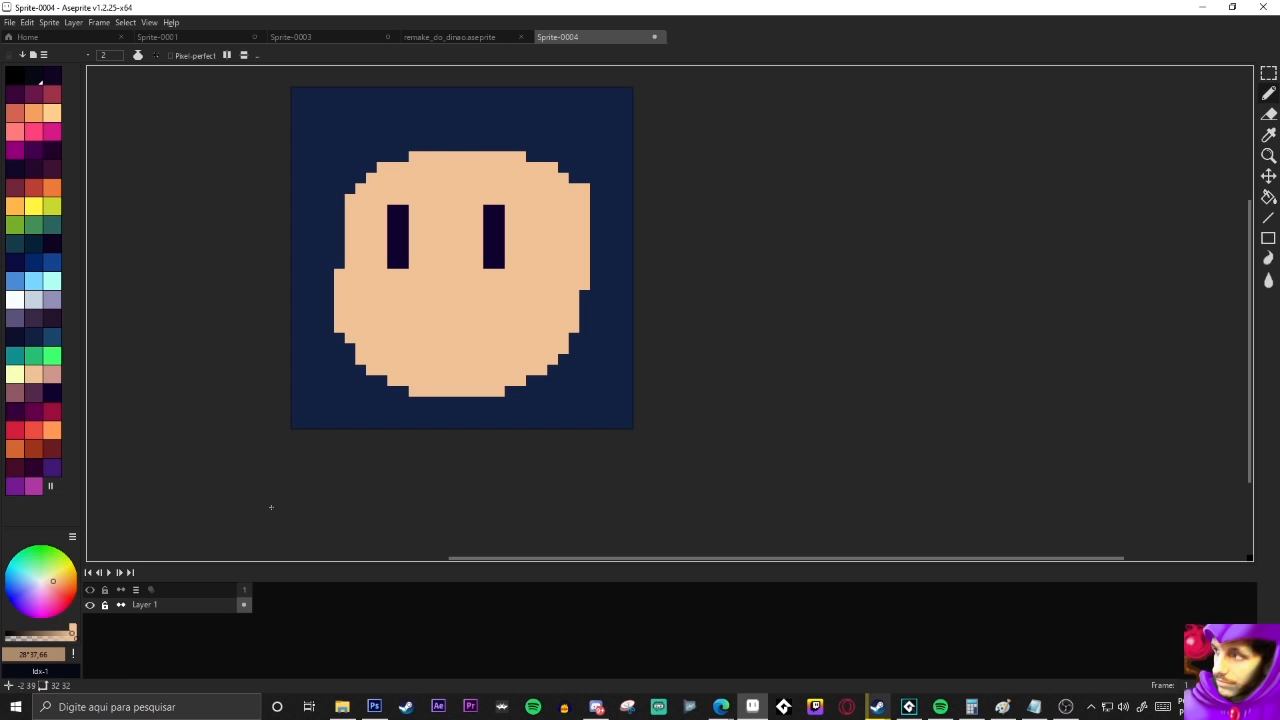
mouse_move(471, 383)
mouse_down()
mouse_move(550, 341)
mouse_move(576, 196)
mouse_move(583, 245)
mouse_move(565, 314)
mouse_move(530, 365)
mouse_move(452, 388)
mouse_move(548, 365)
mouse_move(569, 325)
mouse_move(550, 302)
mouse_move(490, 353)
mouse_move(416, 388)
mouse_move(434, 388)
mouse_move(353, 340)
mouse_up()
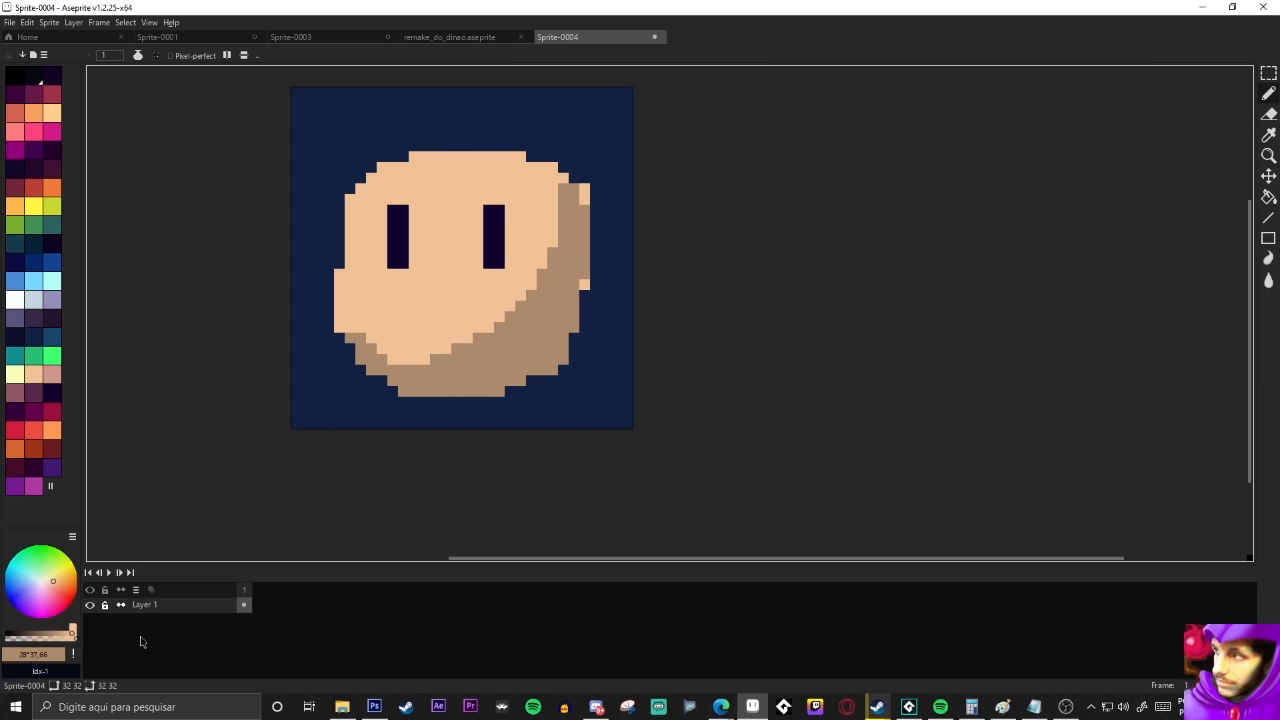
Duplicate Layer 1 and smooth the shadow's inner curve on the copy with skin colour #f0c297
right_click(166, 605)
click(238, 648)
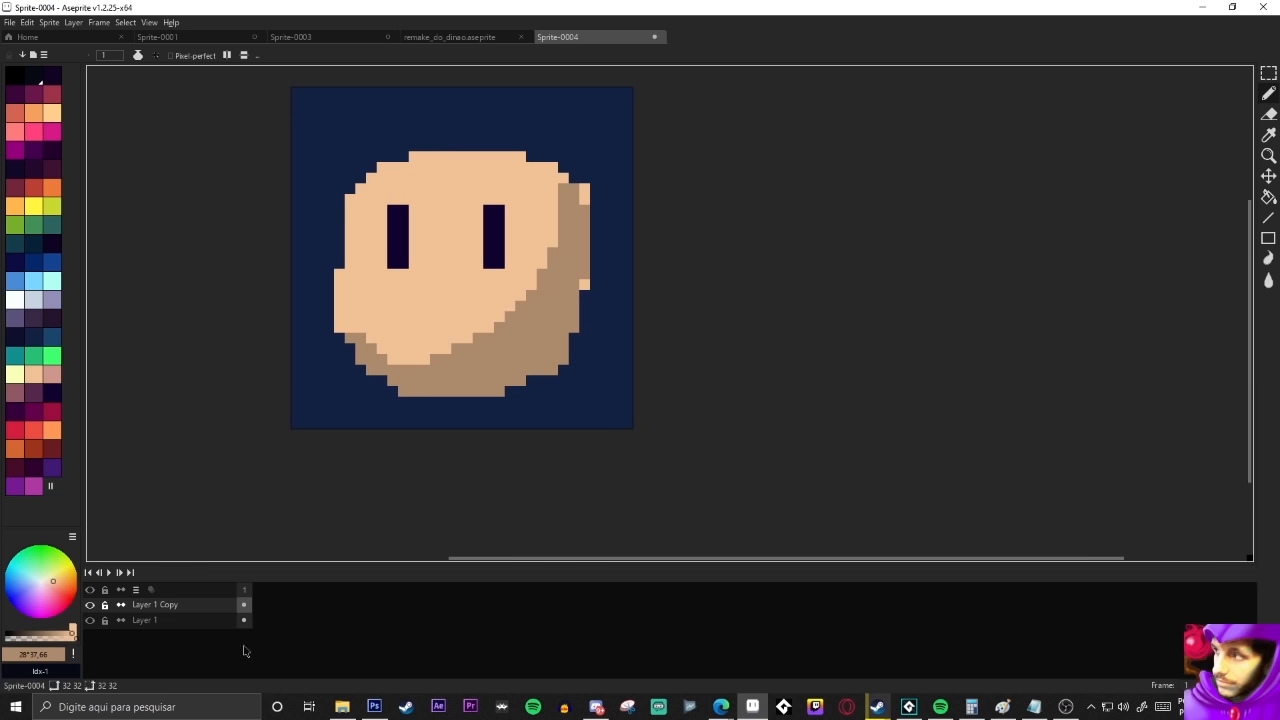
alt+click(548, 230)
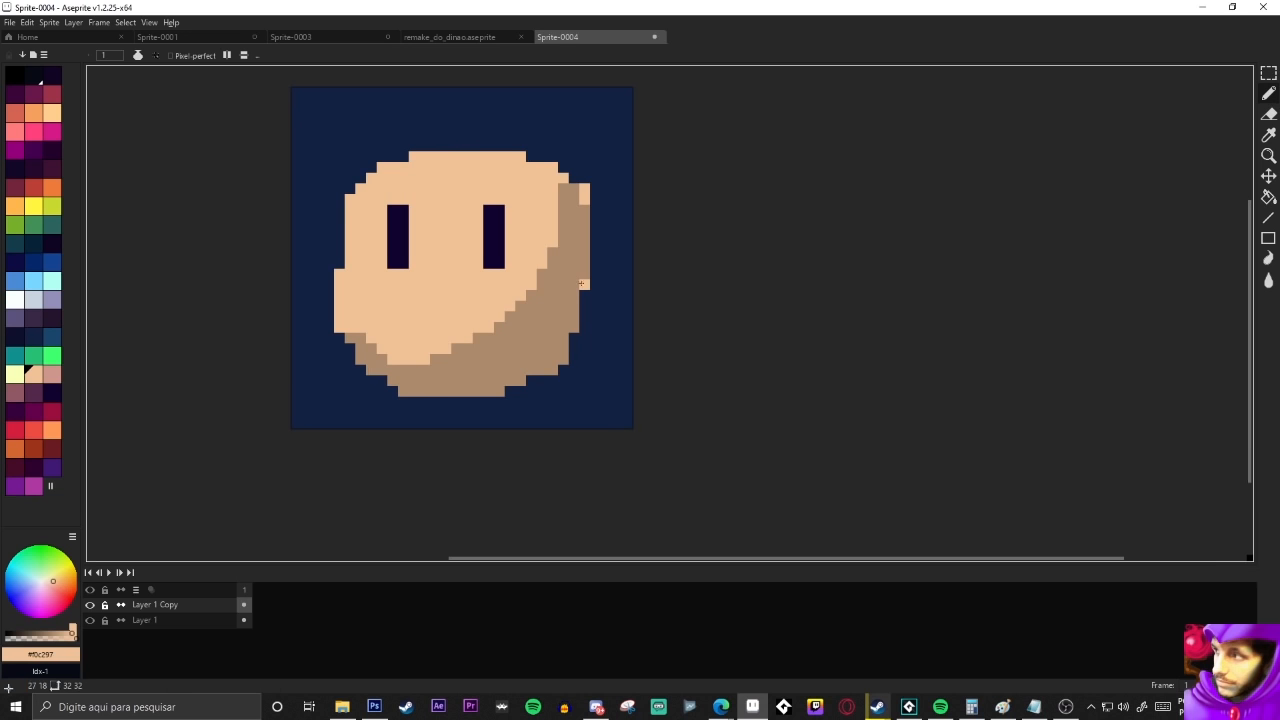
drag(436, 360, 499, 321)
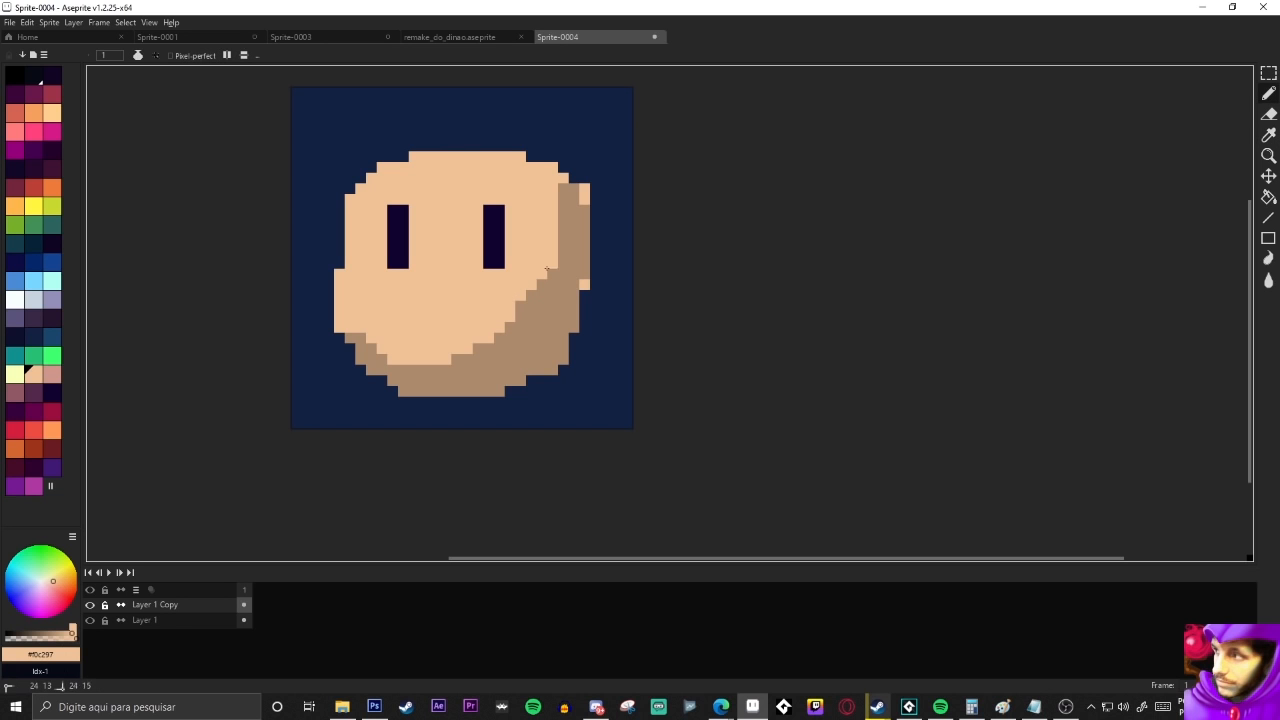
drag(548, 270, 482, 348)
Cover the stray light pixels on the head's right edge with shadow colour #ab8a6b and tidy the shadow's lower curve
click(564, 295)
alt+click(570, 235)
click(584, 190)
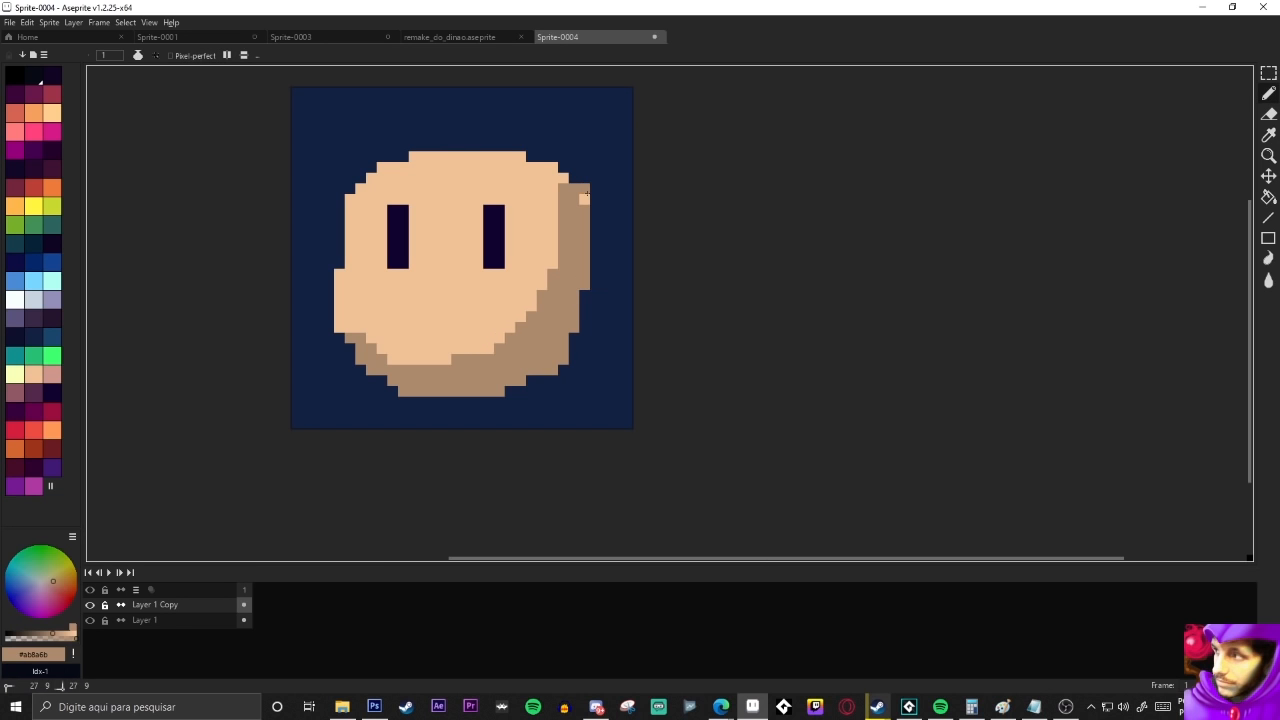
alt+click(392, 362)
click(392, 360)
alt+click(412, 360)
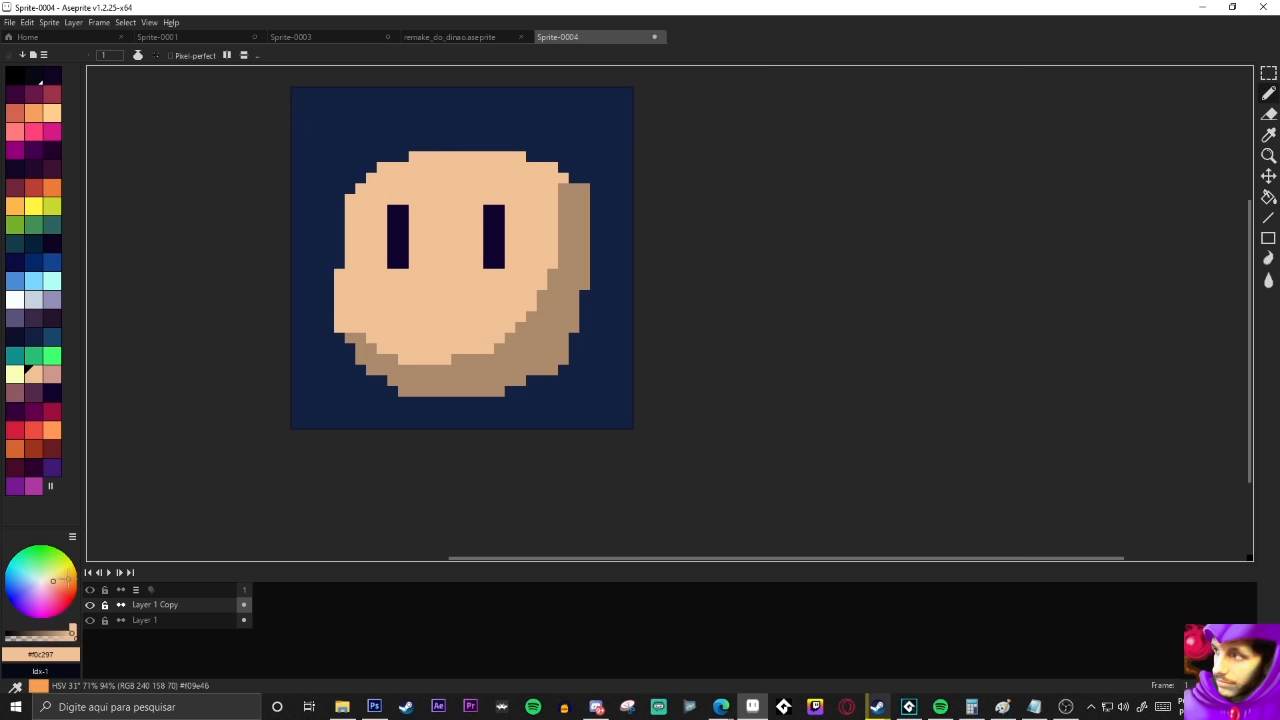
Enlarge the colour selector, mix a redder brown with value 70 and fill the head's shadow with it
drag(83, 575, 154, 572)
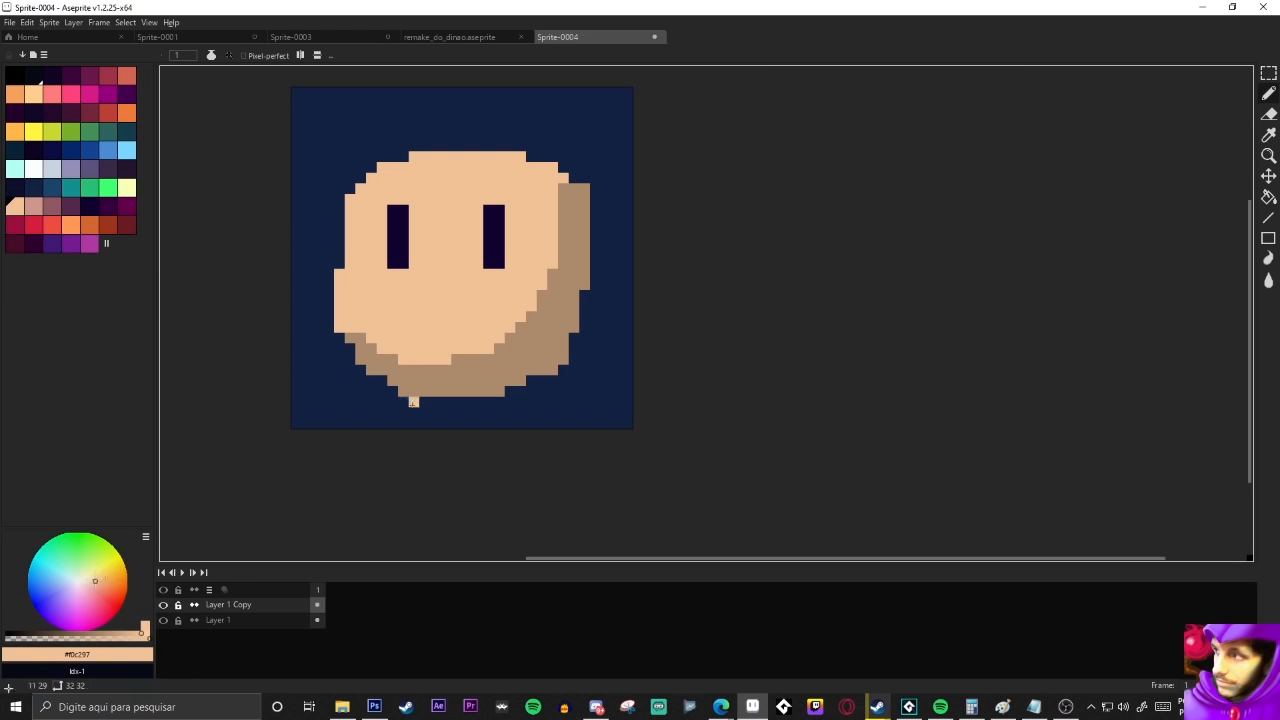
drag(141, 630, 107, 633)
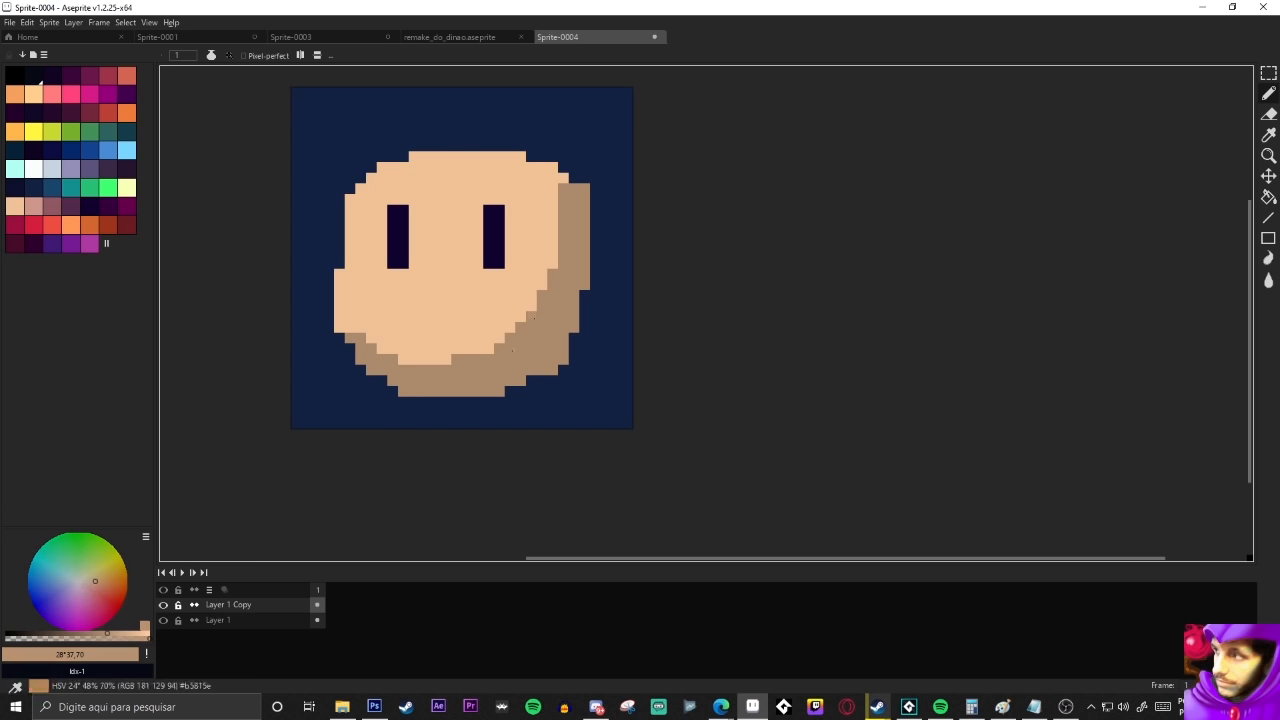
click(95, 585)
key(g)
click(568, 301)
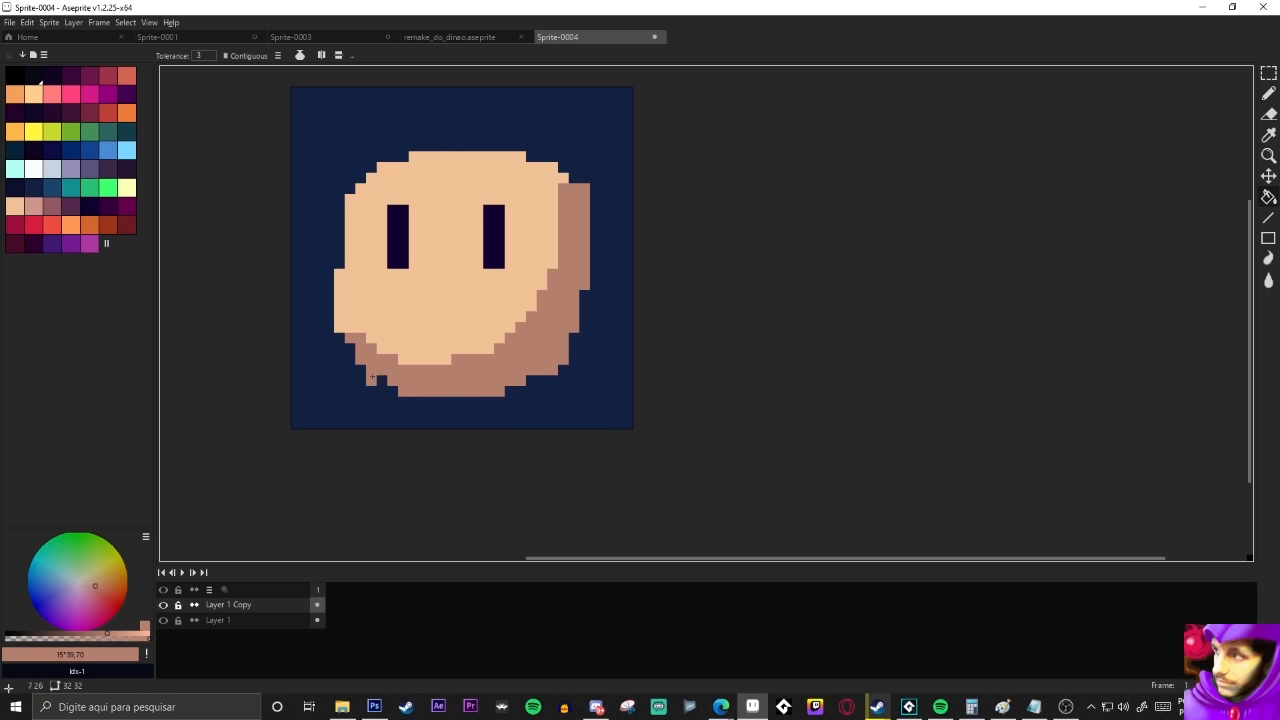
Hide and show Layer 1 Copy to compare the reddish shadow with the original brown shadow
key(b)
drag(482, 336, 471, 366)
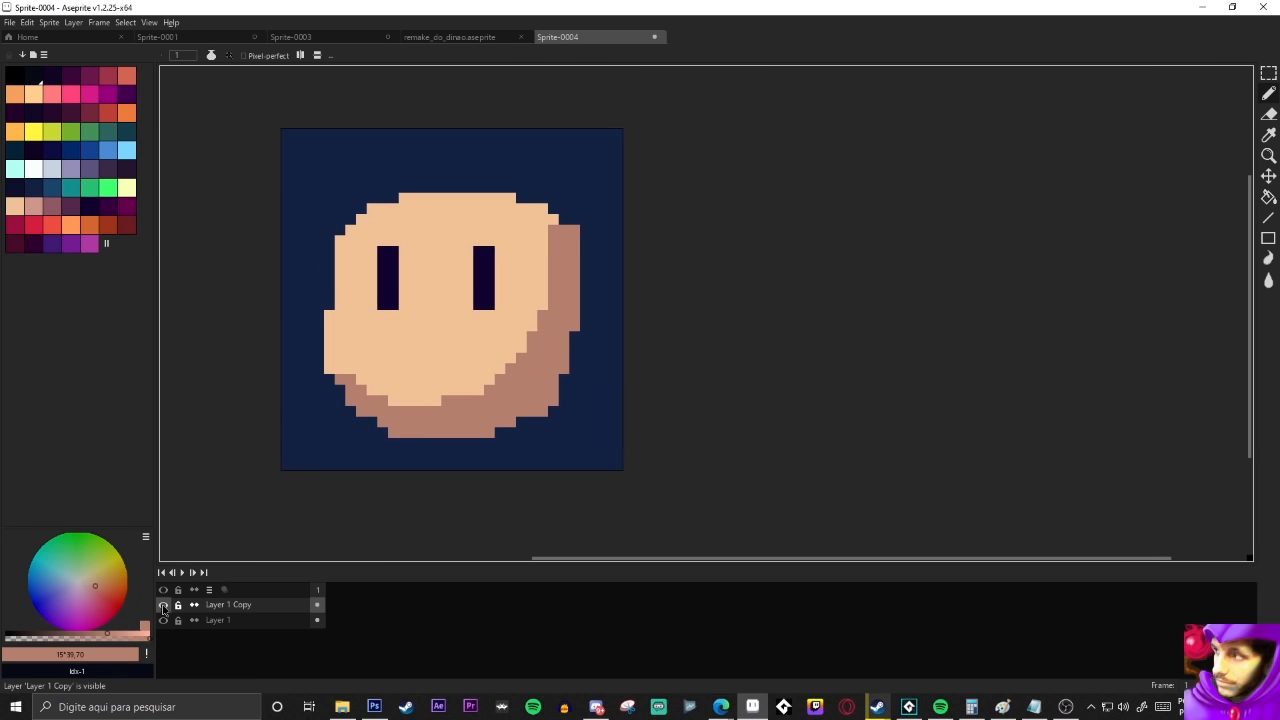
click(164, 604)
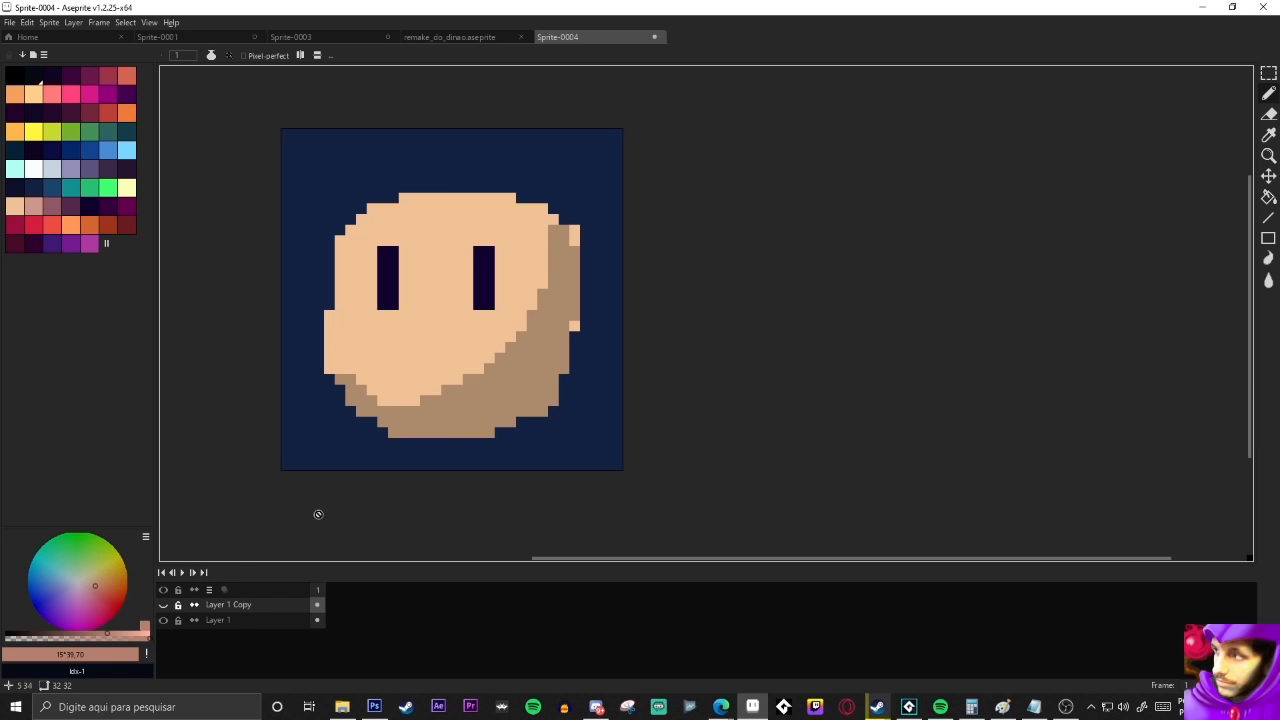
click(164, 604)
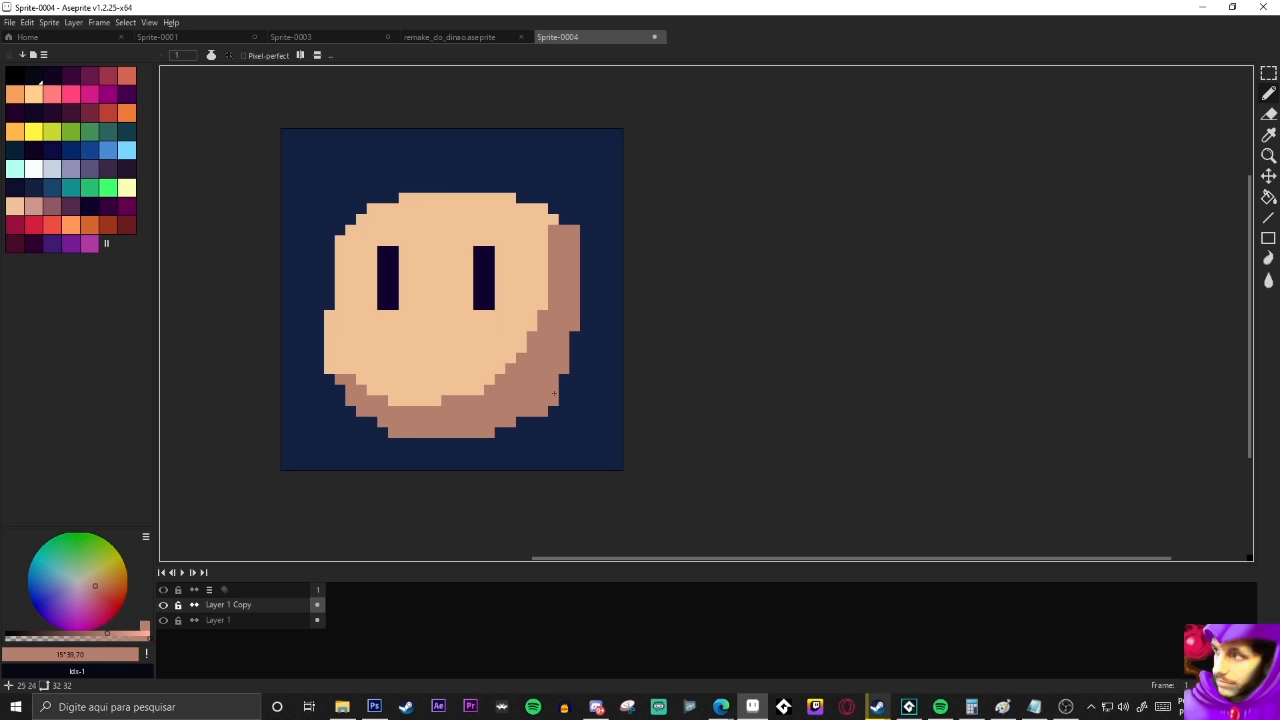
Alternate between palette colours 49 and 50 to compare the hue, saturation and brightness of the skin and shadow tones
alt+click(361, 315)
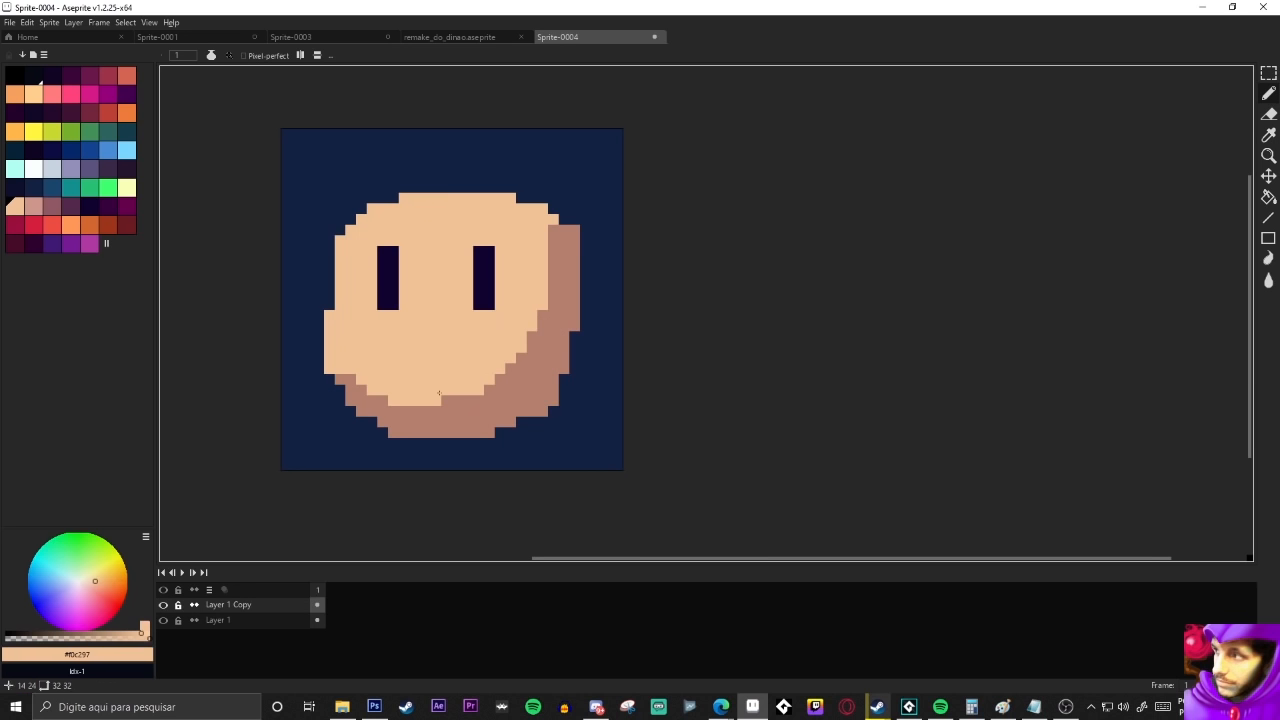
click(47, 210)
click(15, 208)
click(32, 207)
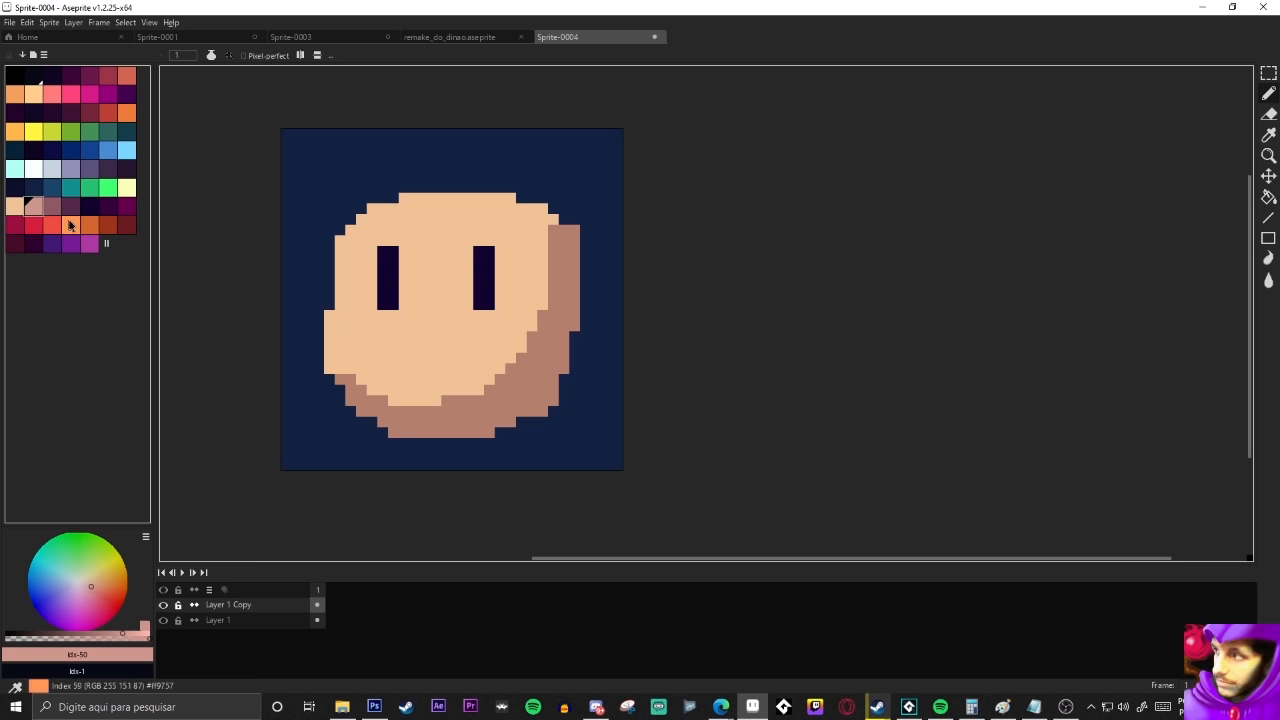
click(15, 208)
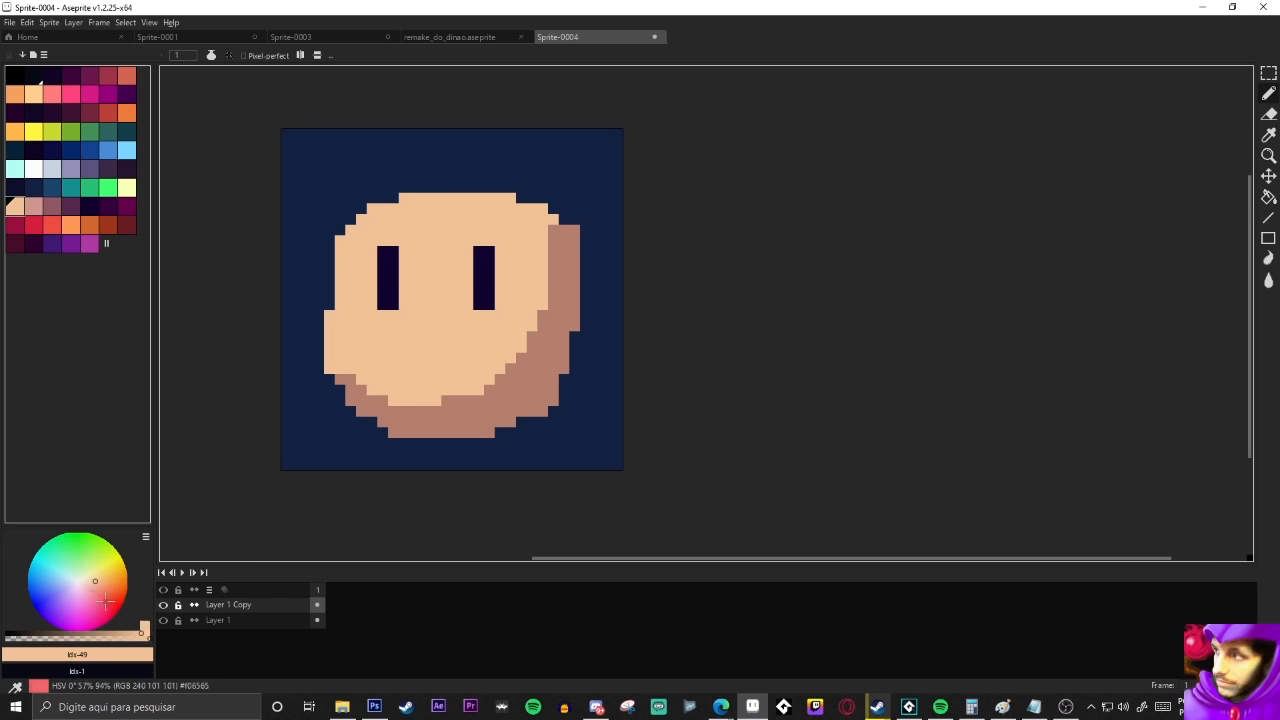
click(34, 213)
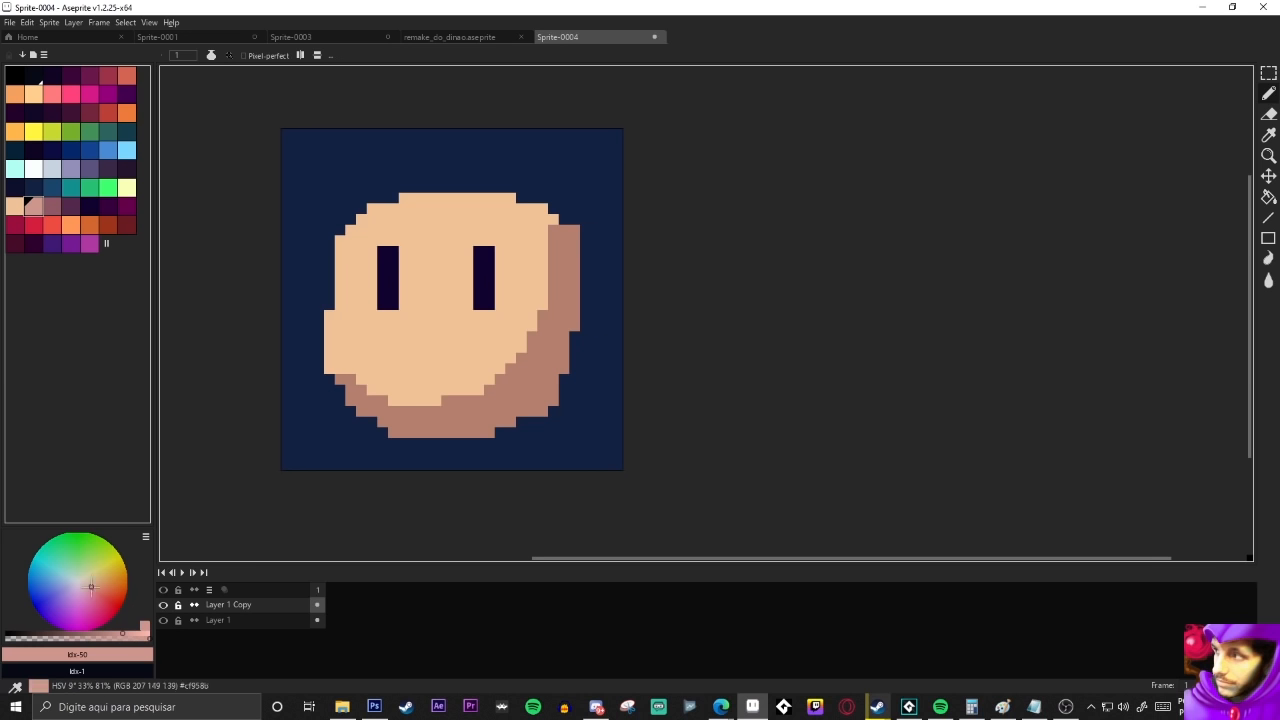
click(16, 209)
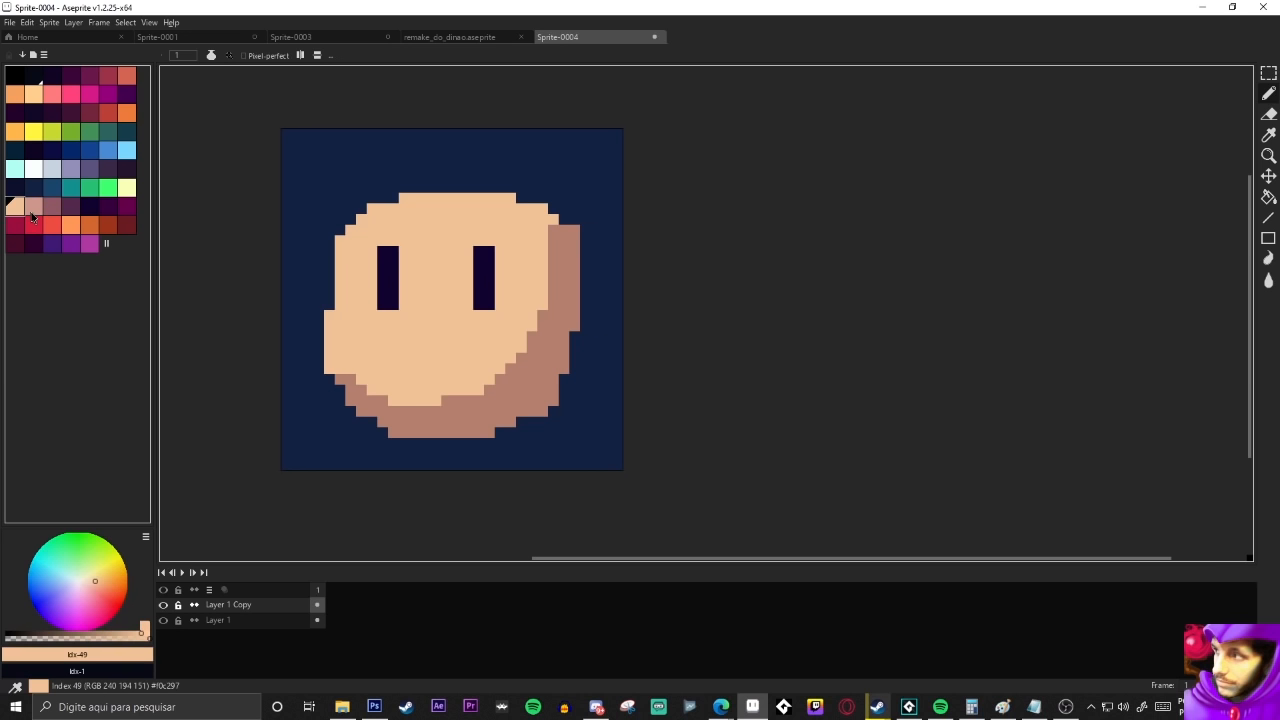
Fill the head's shadow with the pinkish palette colour 50
click(32, 212)
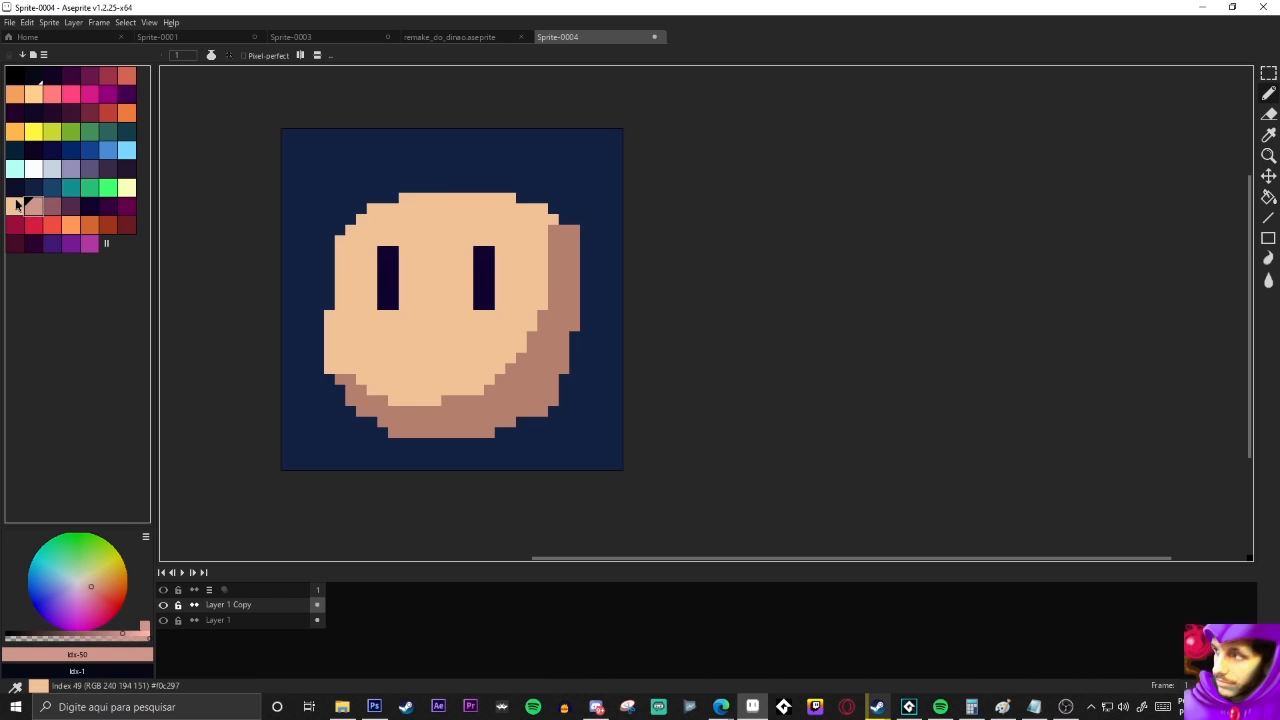
key(g)
click(510, 421)
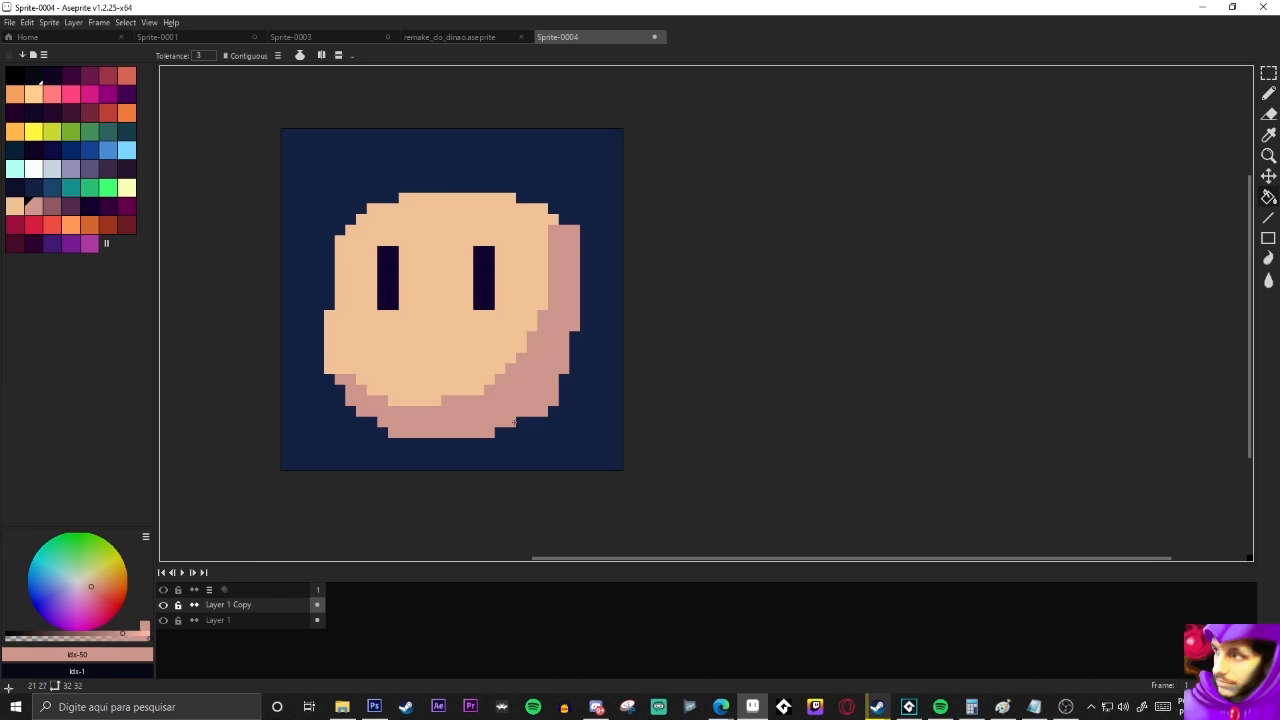
key(b)
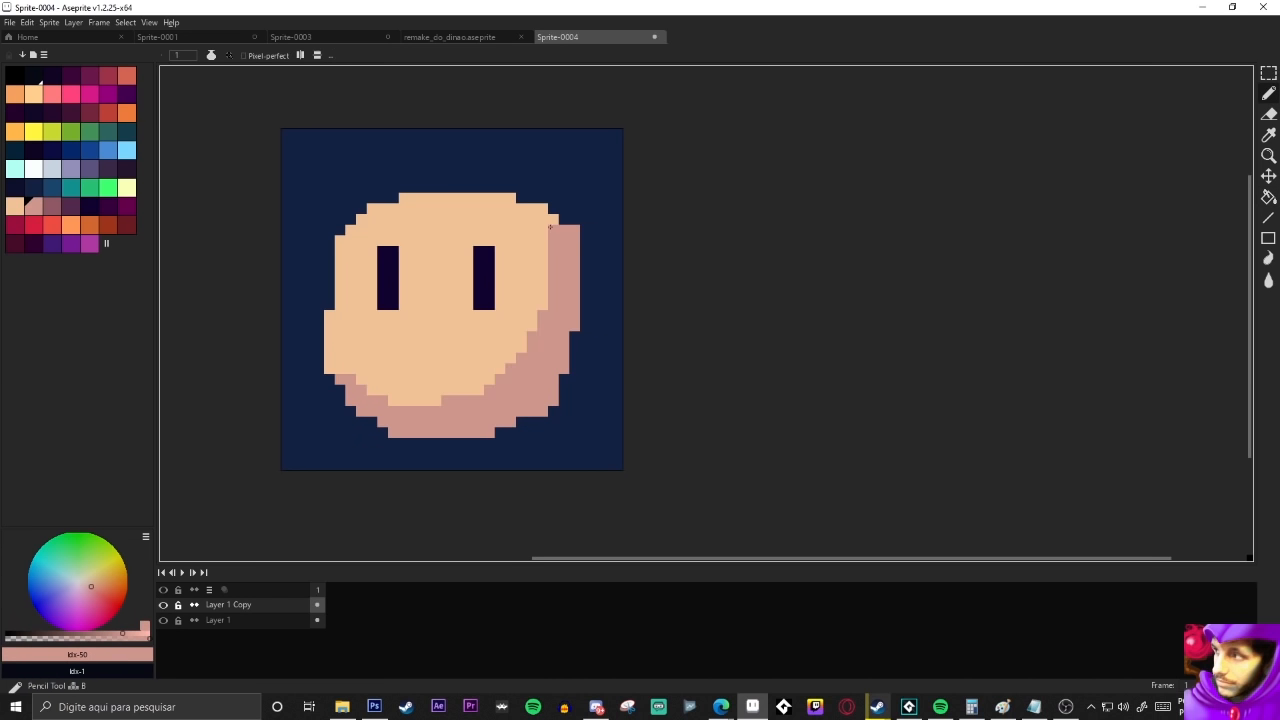
Hide and show Layer 1 Copy to compare the pinkish shadow with the original brown one
click(163, 604)
key(v)
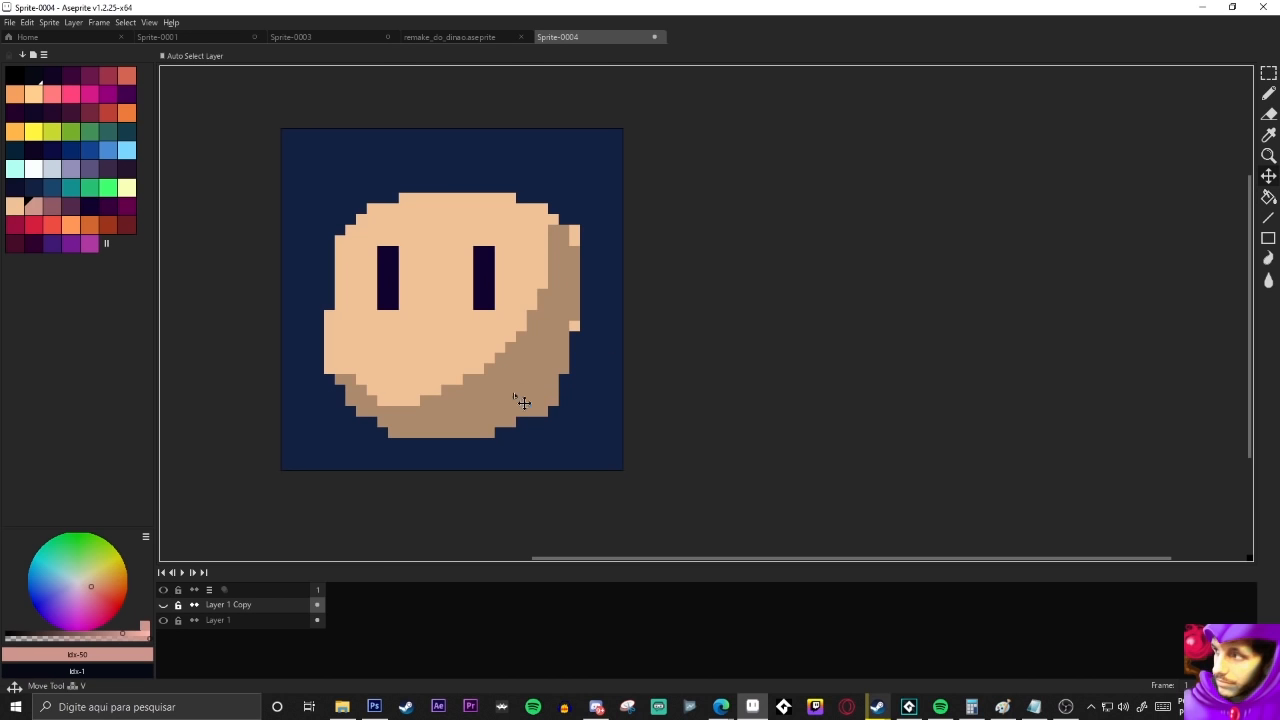
click(163, 605)
key(b)
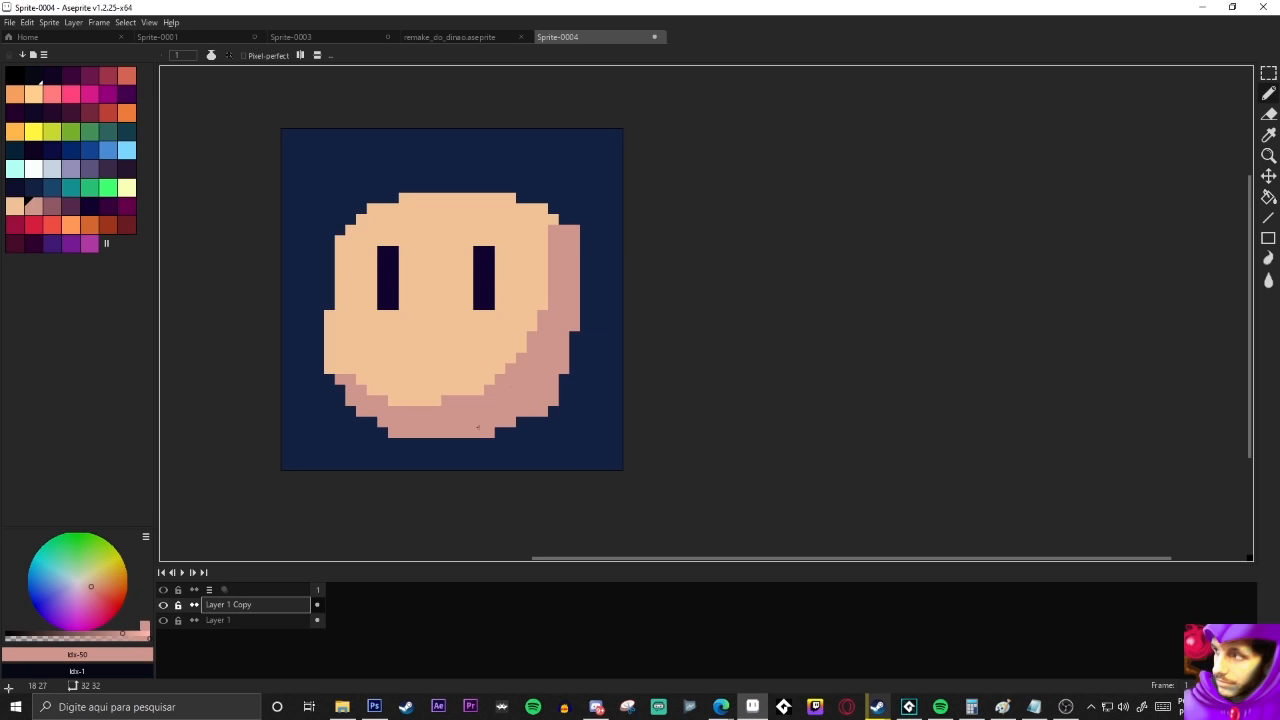
Sample shadow colour #cf968c and touch up the shadow's upper-right and lower-left ends with single pixels
key(i)
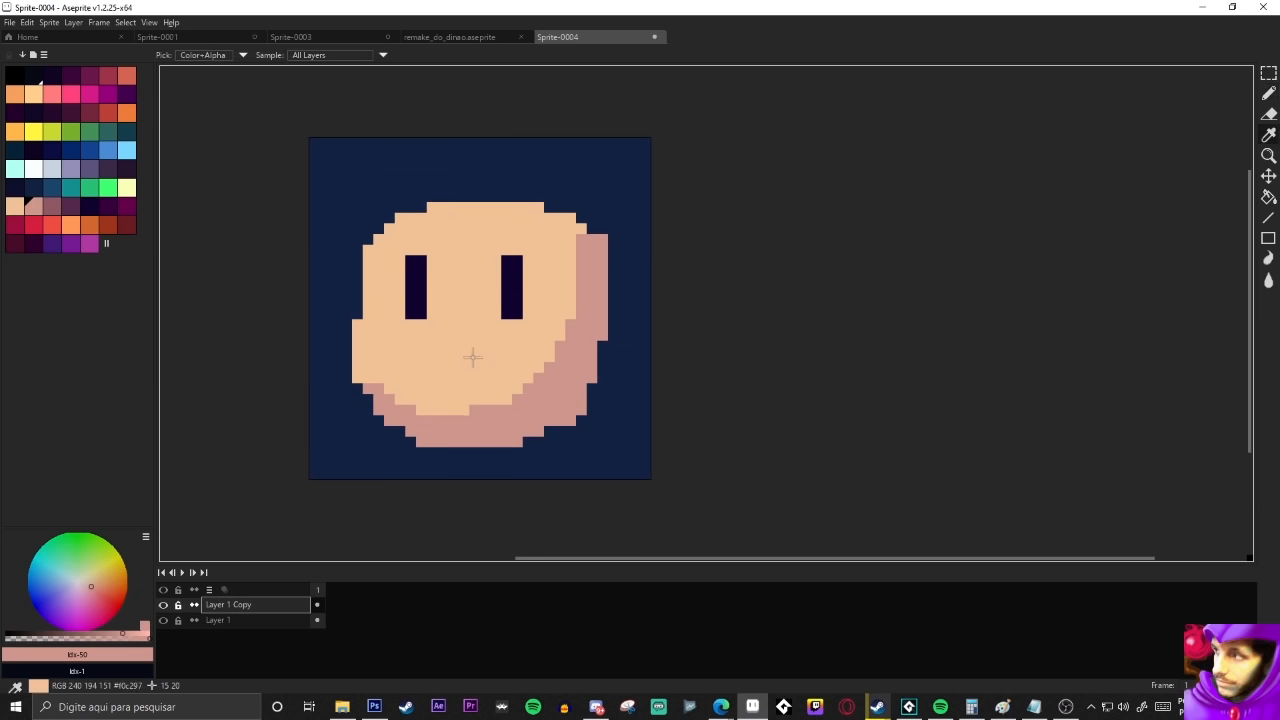
click(474, 357)
key(b)
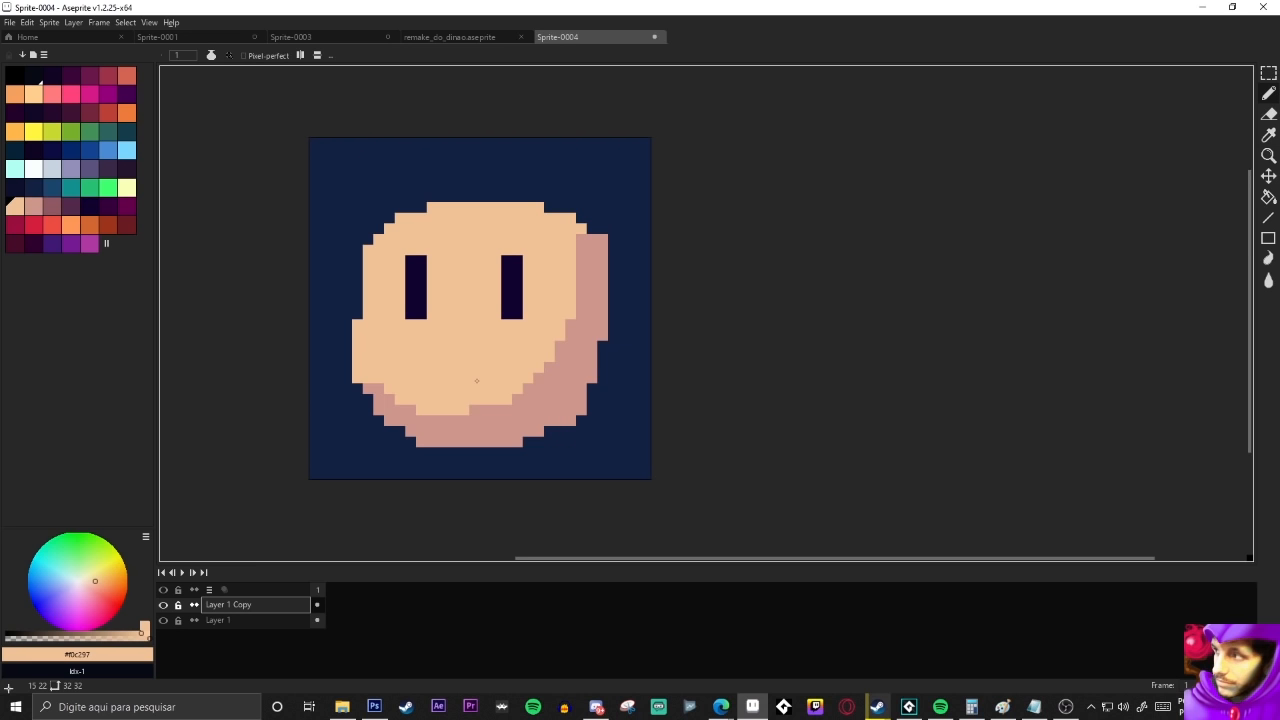
alt+click(593, 261)
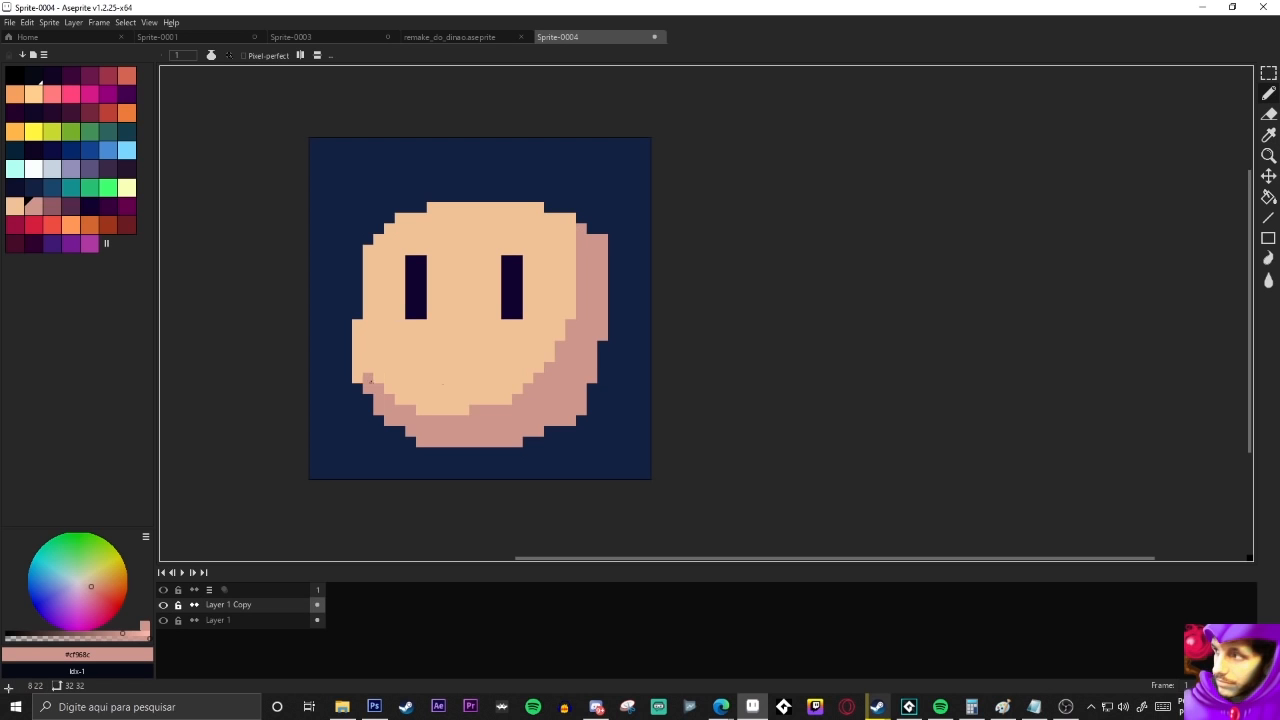
drag(369, 389, 366, 378)
scroll(499, 425, up, 2)
drag(503, 423, 589, 438)
key(alt)
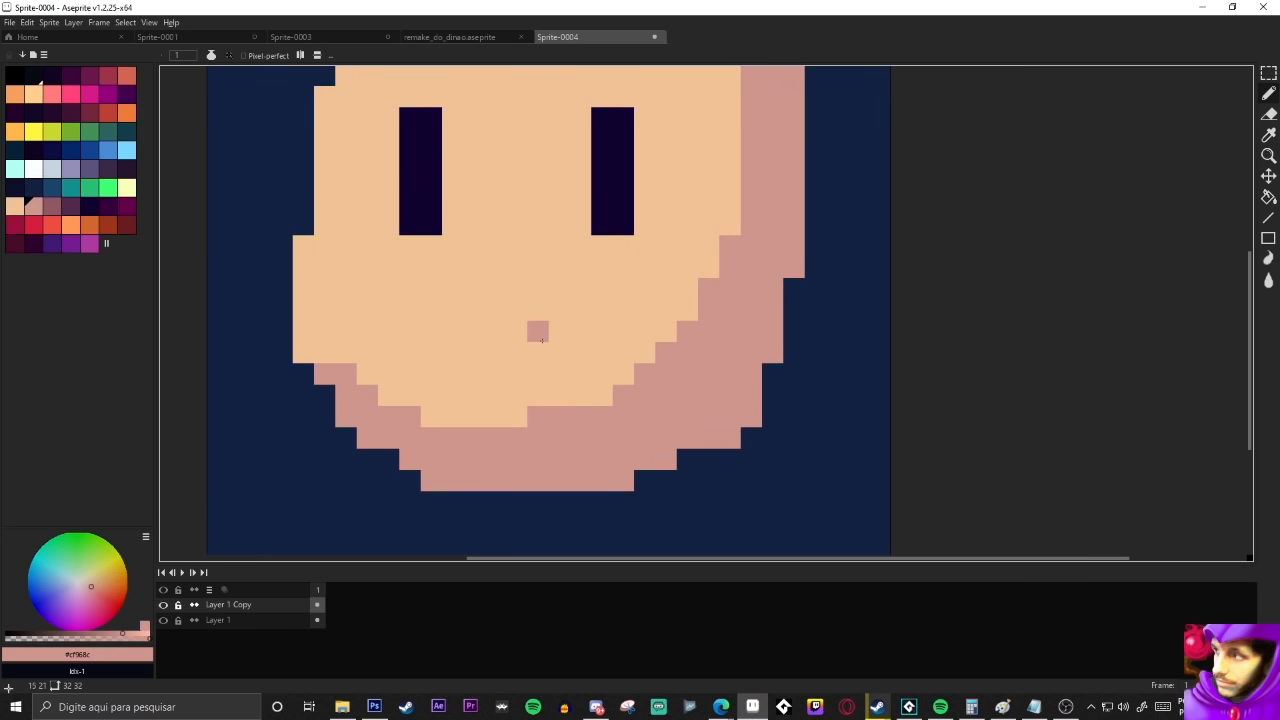
key(alt)
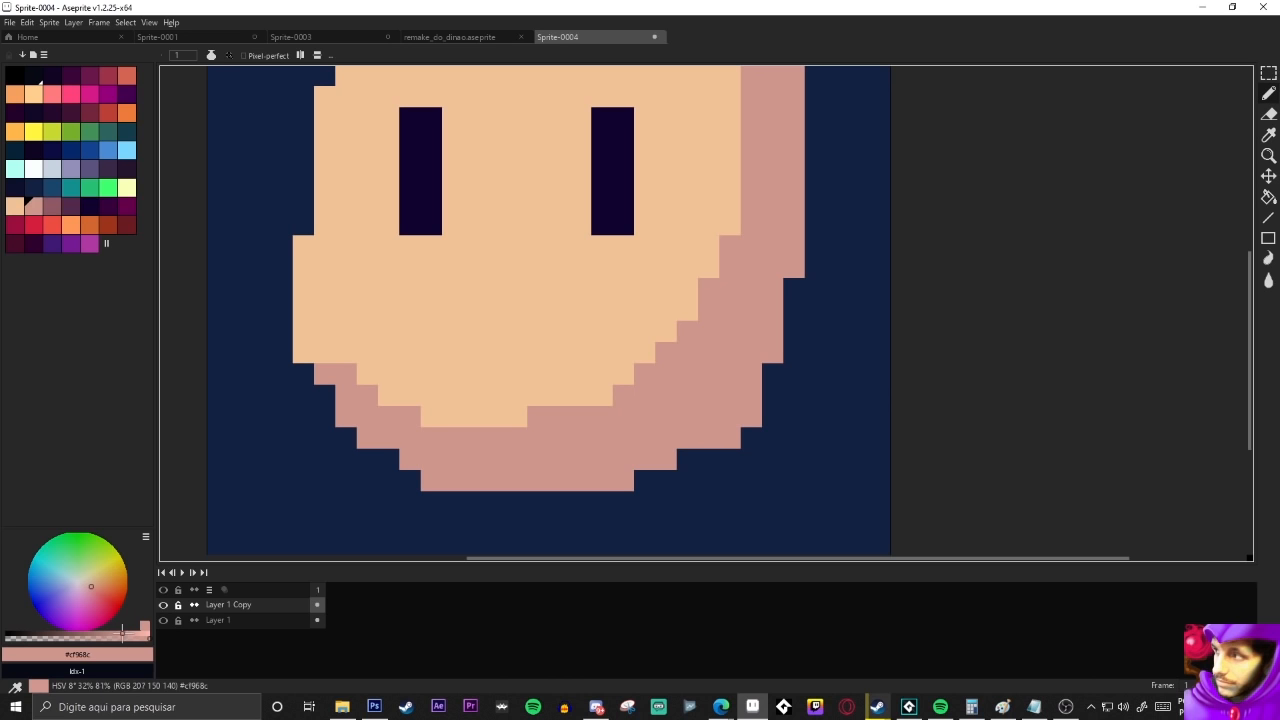
drag(122, 630, 95, 630)
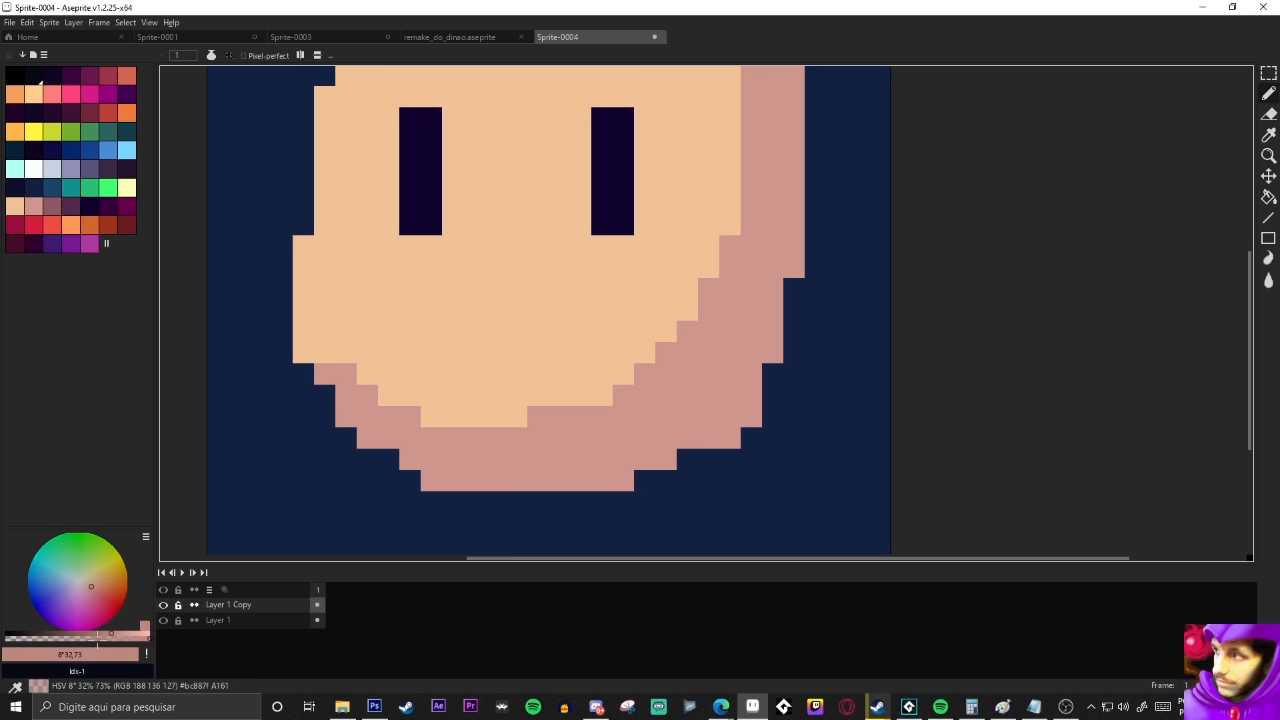
Darken the sampled skin colour to HSV 28°, 37, 83 and place single transition pixels on the steps between skin and shadow
alt+click(589, 361)
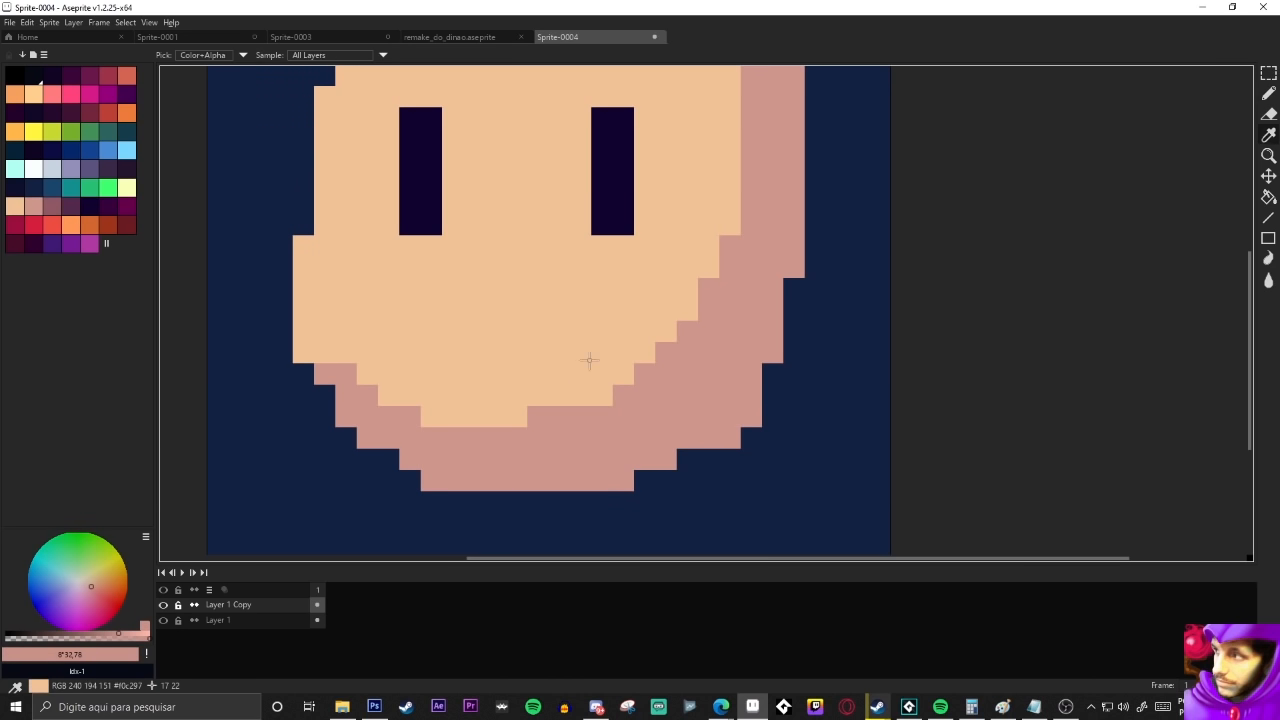
click(600, 390)
click(622, 373)
click(644, 352)
click(516, 416)
click(431, 416)
click(388, 395)
click(367, 373)
click(303, 352)
click(325, 352)
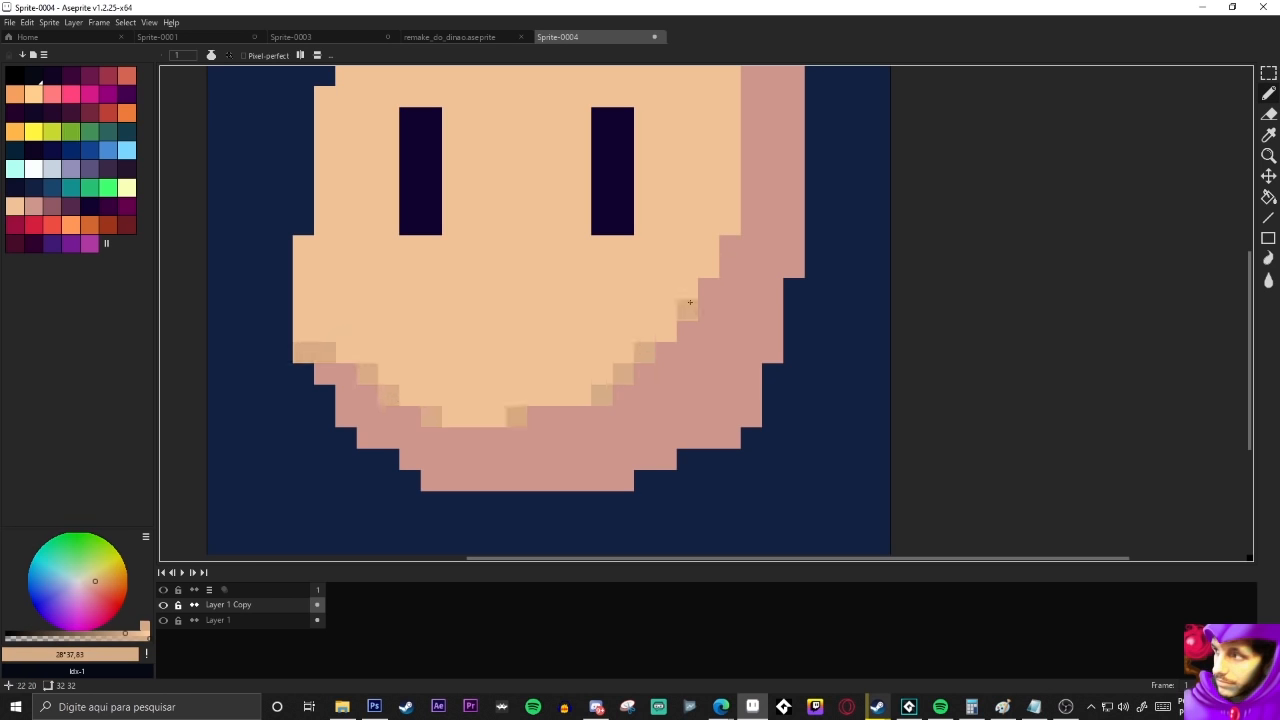
scroll(706, 297, down, 2)
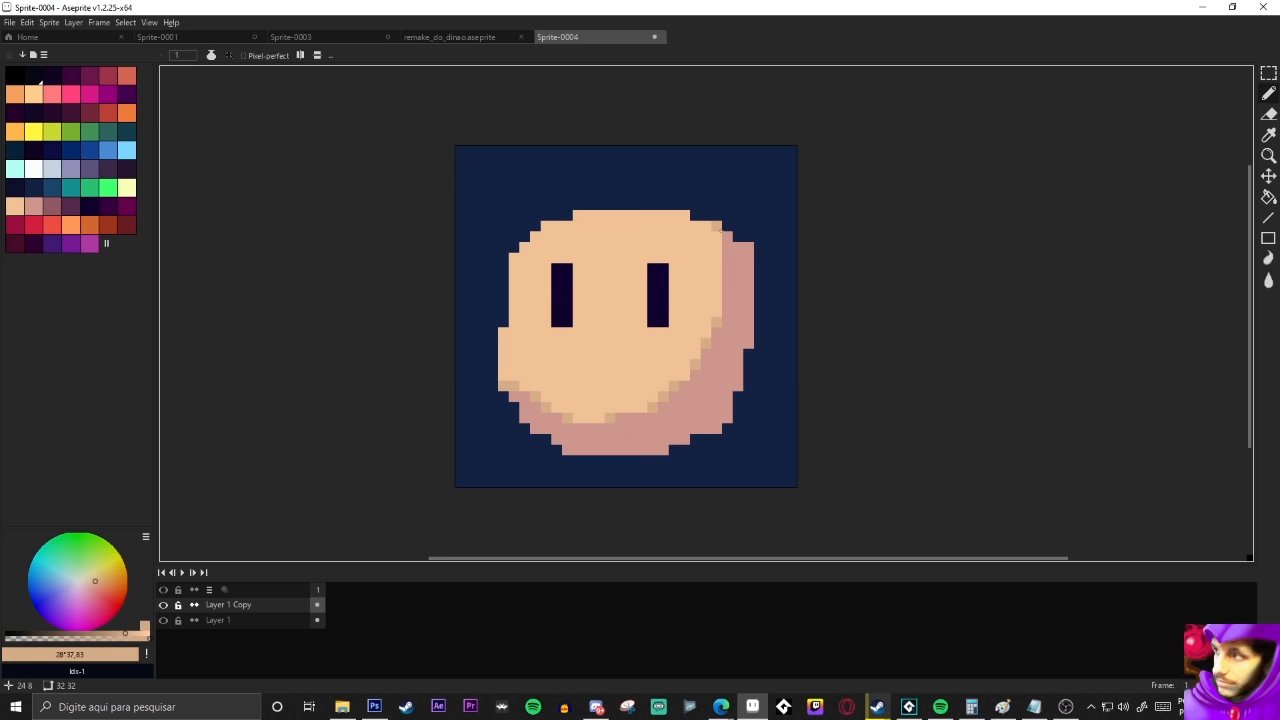
scroll(632, 397, down, 3)
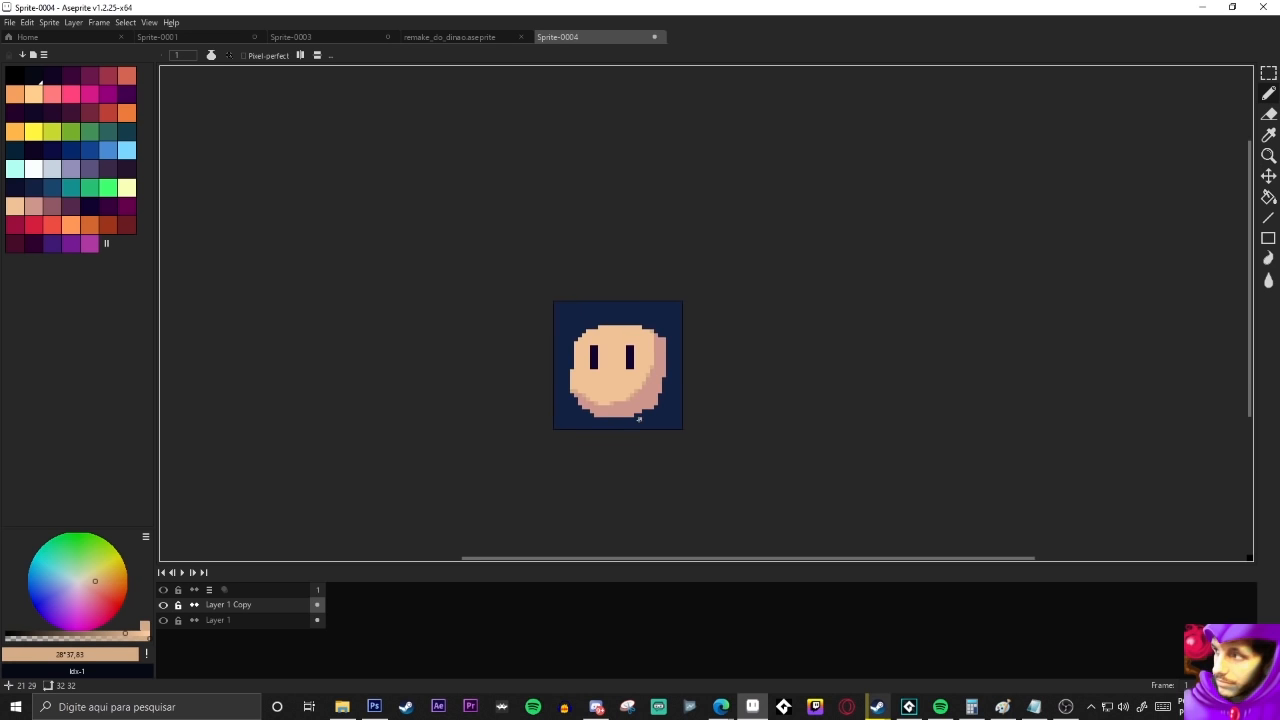
scroll(639, 419, up, 2)
Switch to remake_do_dinao.aseprite and examine the intermediate-tone pixels along the edges of the heart-shaped leaves
key(ctrl+shift+Tab)
scroll(615, 500, up, 3)
scroll(716, 379, up, 5)
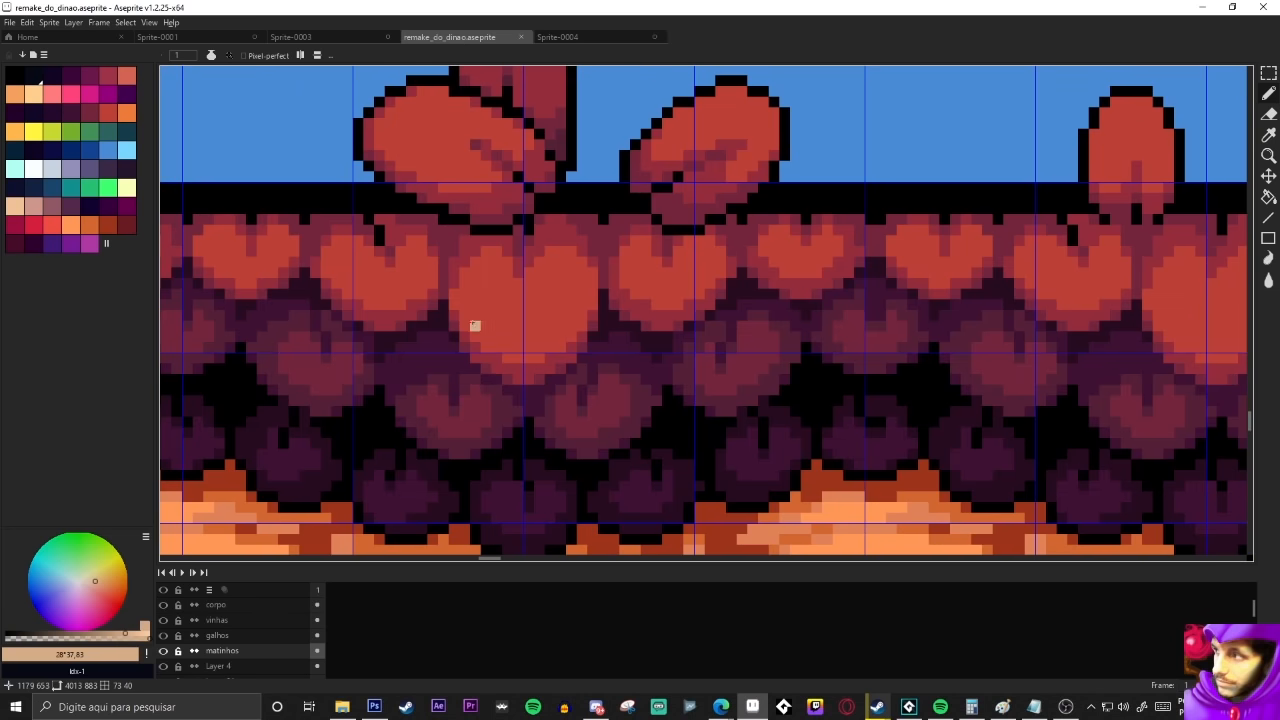
scroll(464, 284, up, 1)
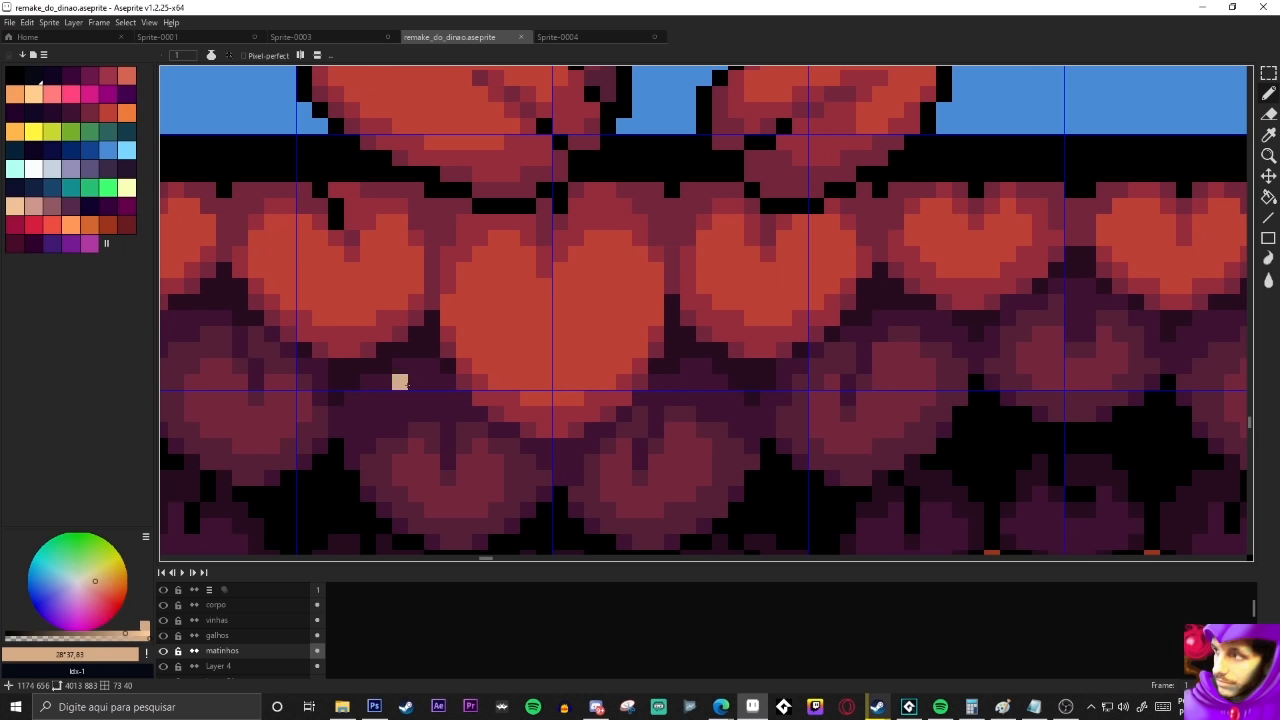
scroll(415, 390, down, 1)
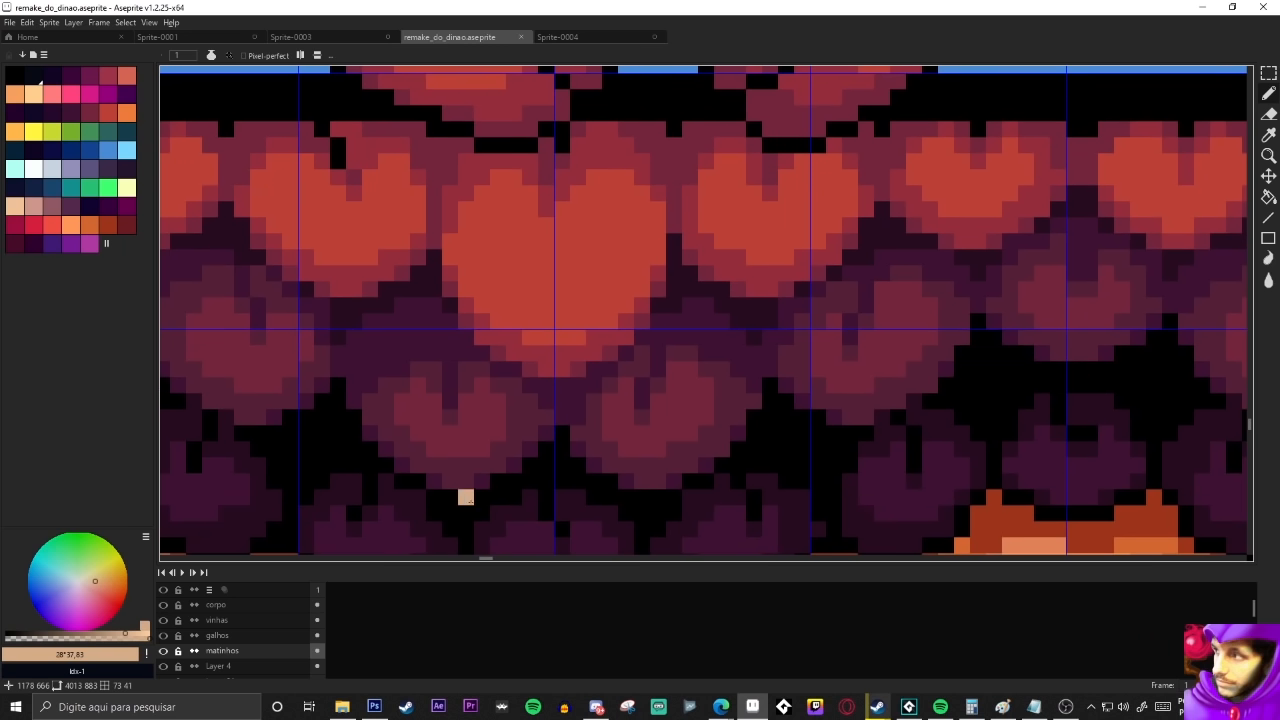
scroll(513, 466, up, 3)
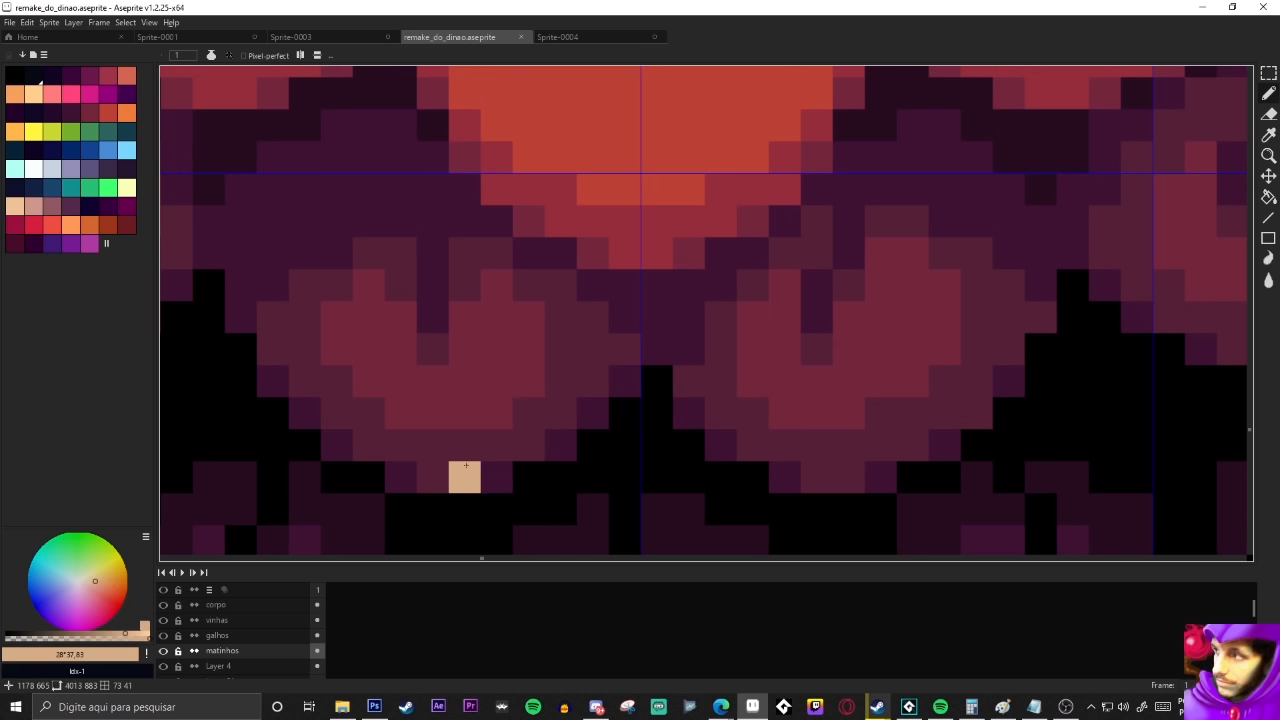
alt+click(451, 454)
scroll(477, 469, down, 2)
scroll(477, 469, down, 4)
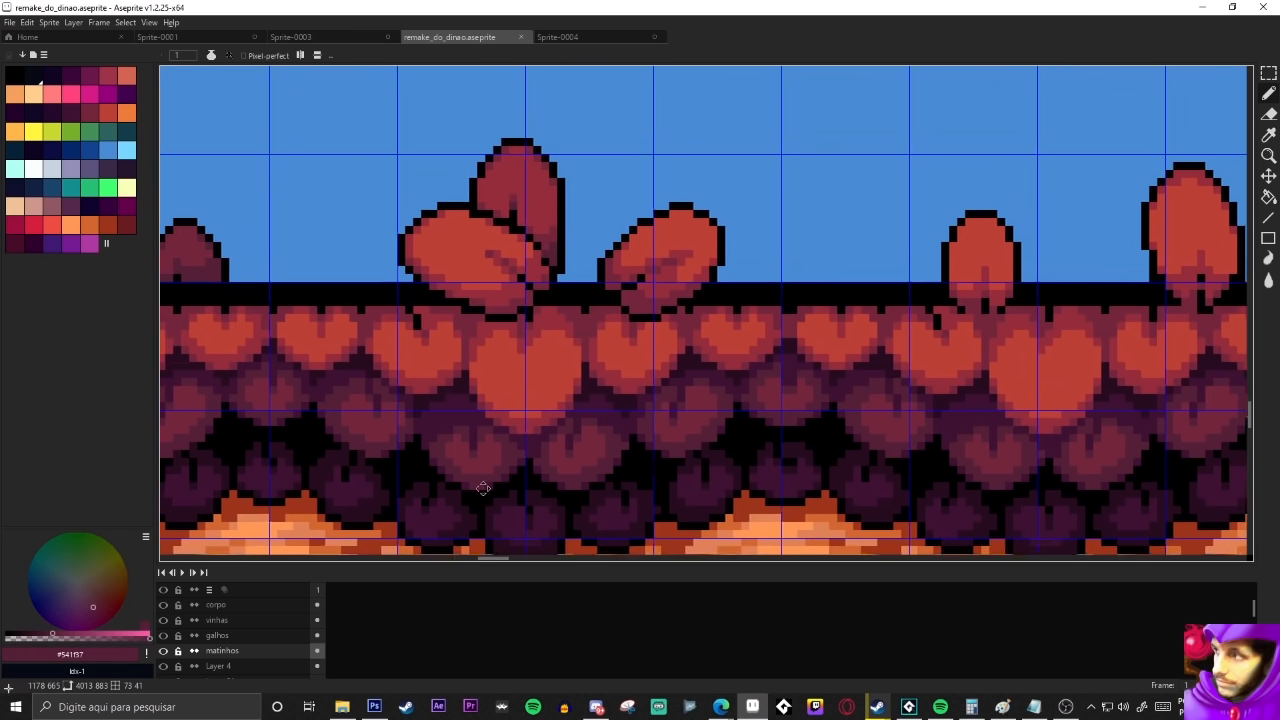
scroll(471, 397, up, 1)
scroll(471, 397, down, 1)
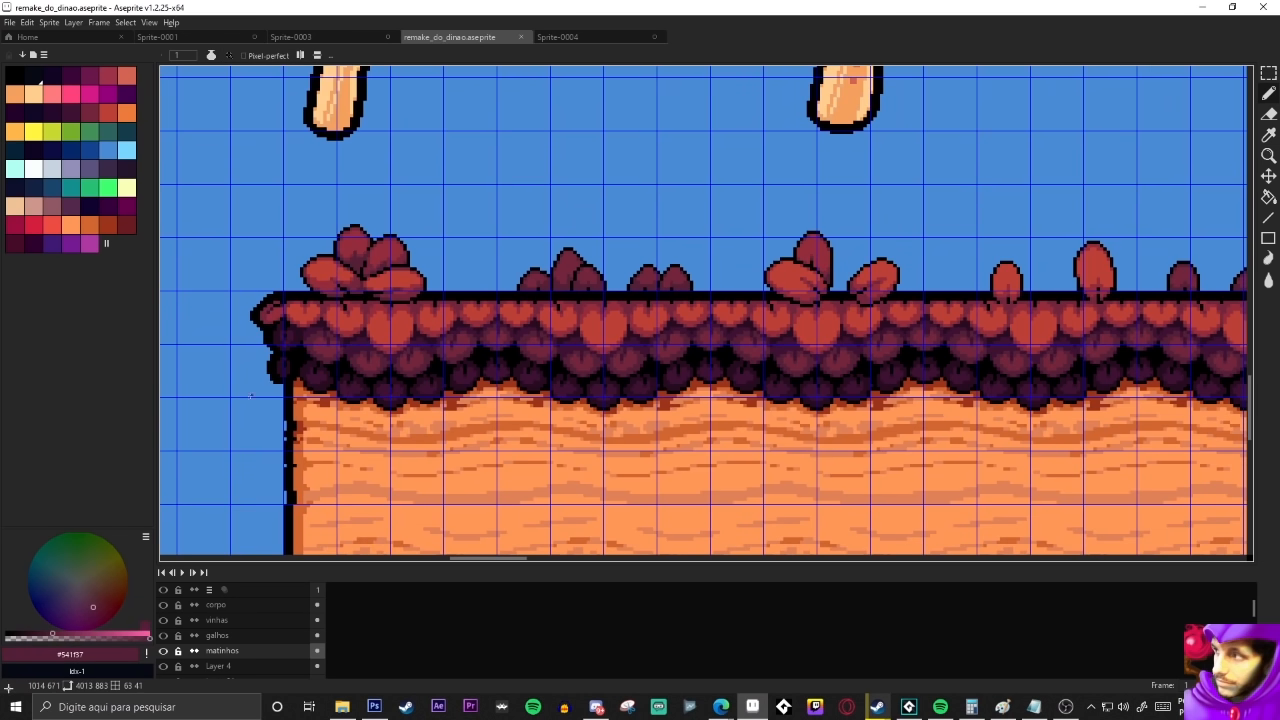
Return to Sprite-0004 and cover the transition pixels along the shadow's right-hand curve with skin colour #f0c297
click(610, 37)
scroll(592, 370, up, 2)
scroll(606, 420, down, 2)
scroll(571, 409, up, 2)
scroll(640, 350, down, 1)
scroll(590, 440, up, 1)
alt+click(592, 447)
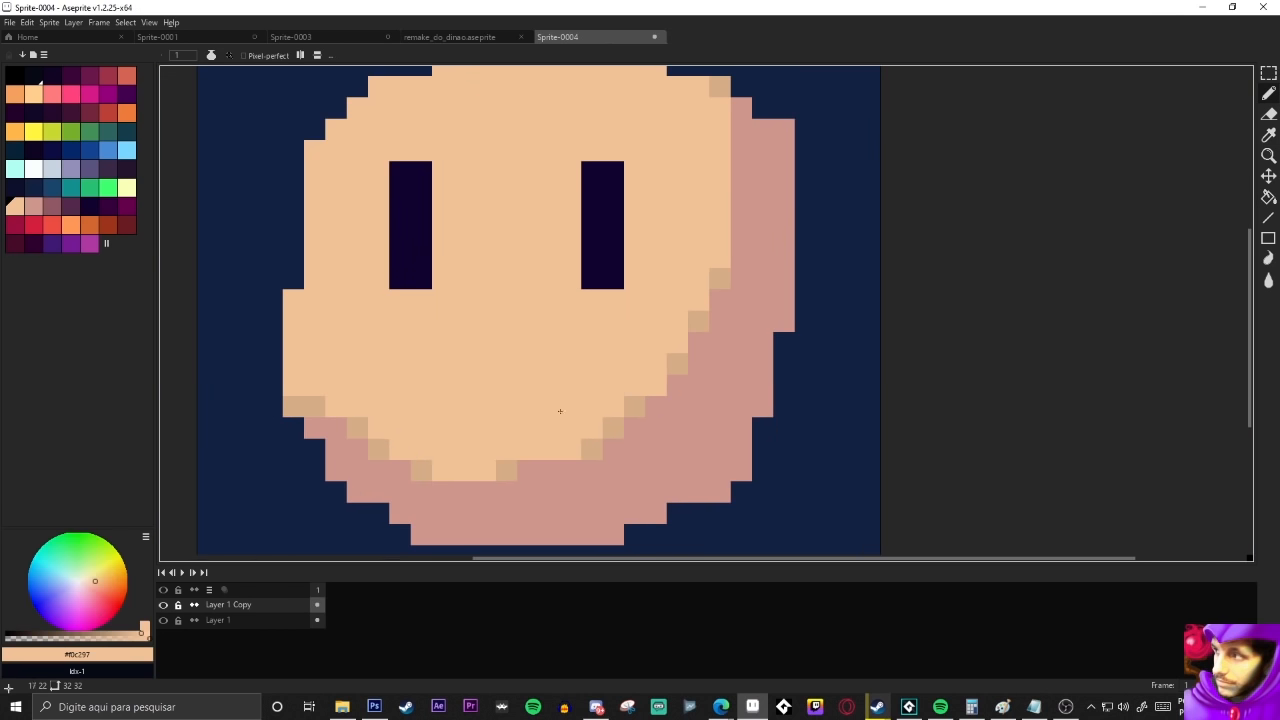
click(592, 447)
click(612, 428)
click(634, 407)
click(677, 364)
click(698, 321)
click(719, 279)
Cover the remaining transition pixels along the chin and lower-left edge with the skin colour
click(421, 470)
click(505, 469)
click(379, 447)
click(357, 425)
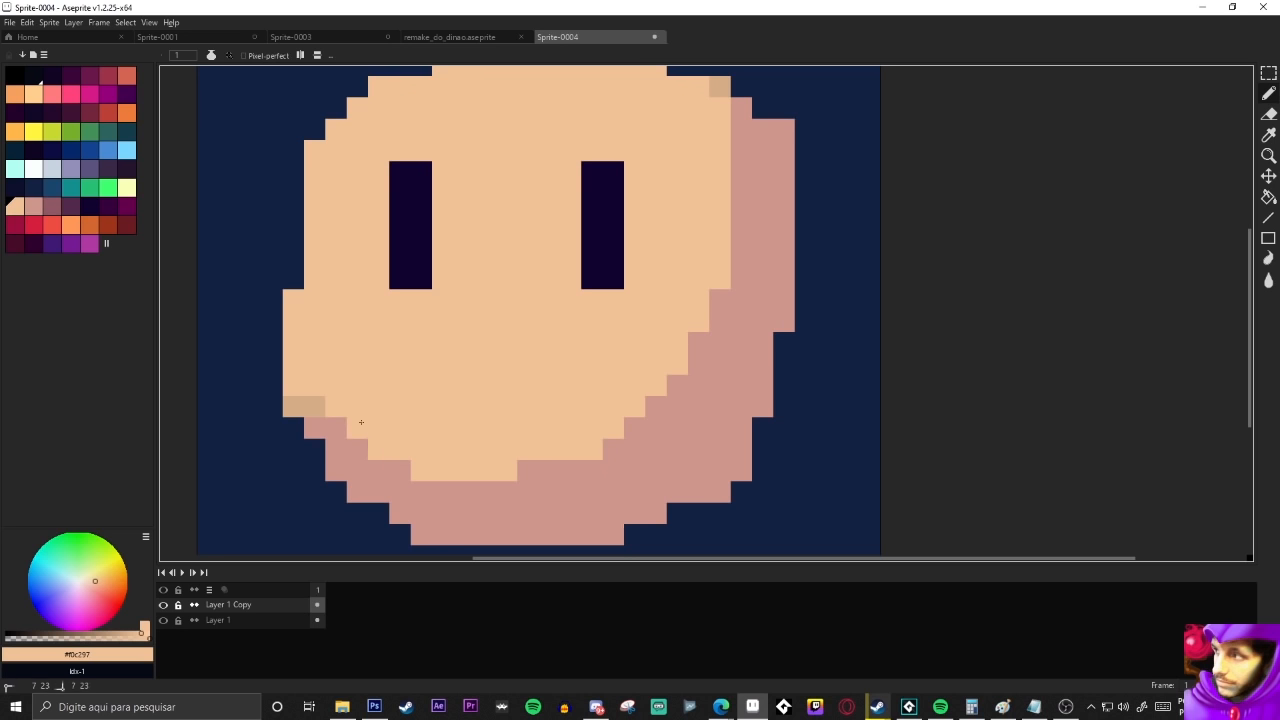
click(315, 406)
click(301, 404)
scroll(393, 437, down, 2)
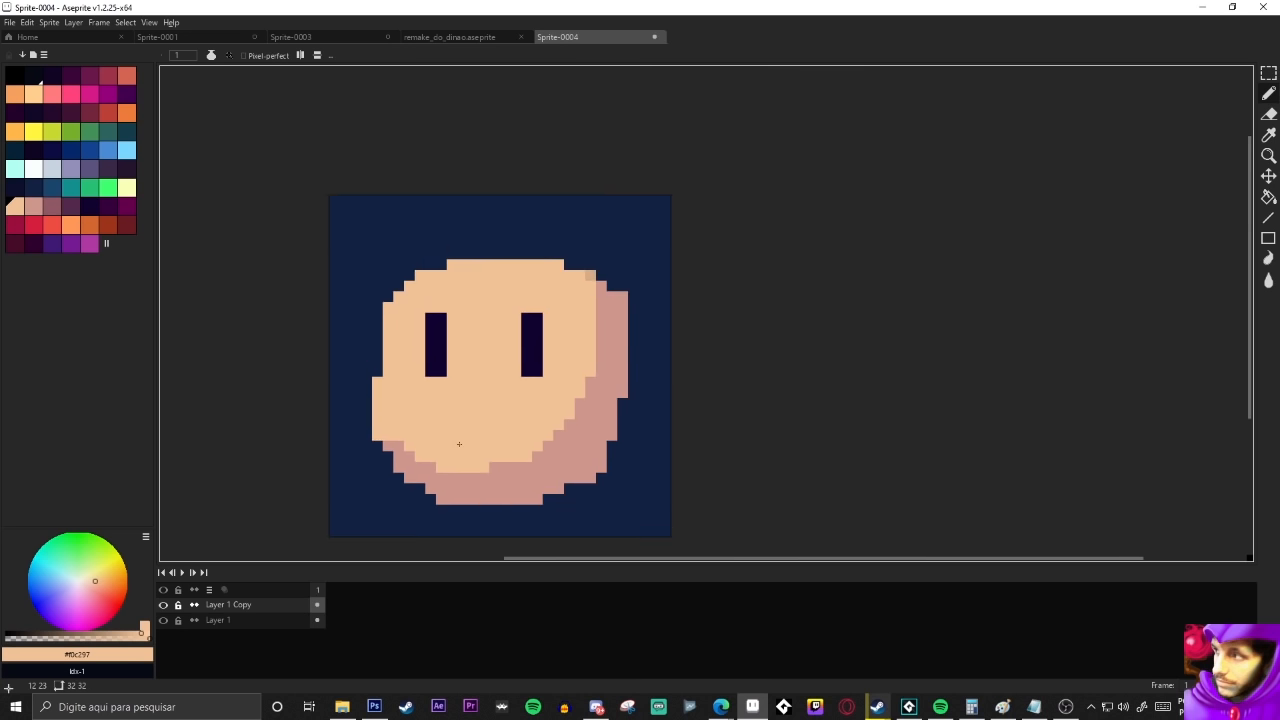
Smooth the steps of the shadow's inner right curve by adding skin-coloured pixels
scroll(531, 449, up, 2)
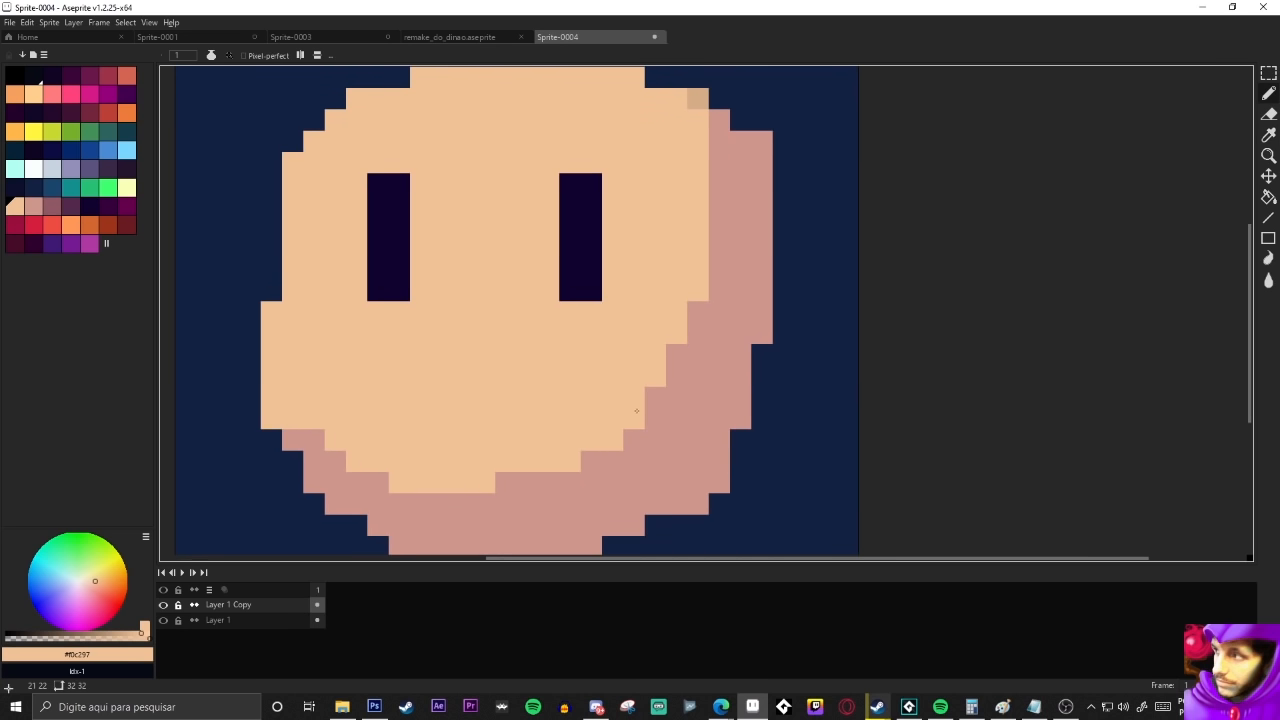
click(667, 367)
click(695, 310)
scroll(679, 371, down, 3)
Sample shadow colour #cf968c and add a shadow pixel at the head's lower-left corner
scroll(494, 412, up, 3)
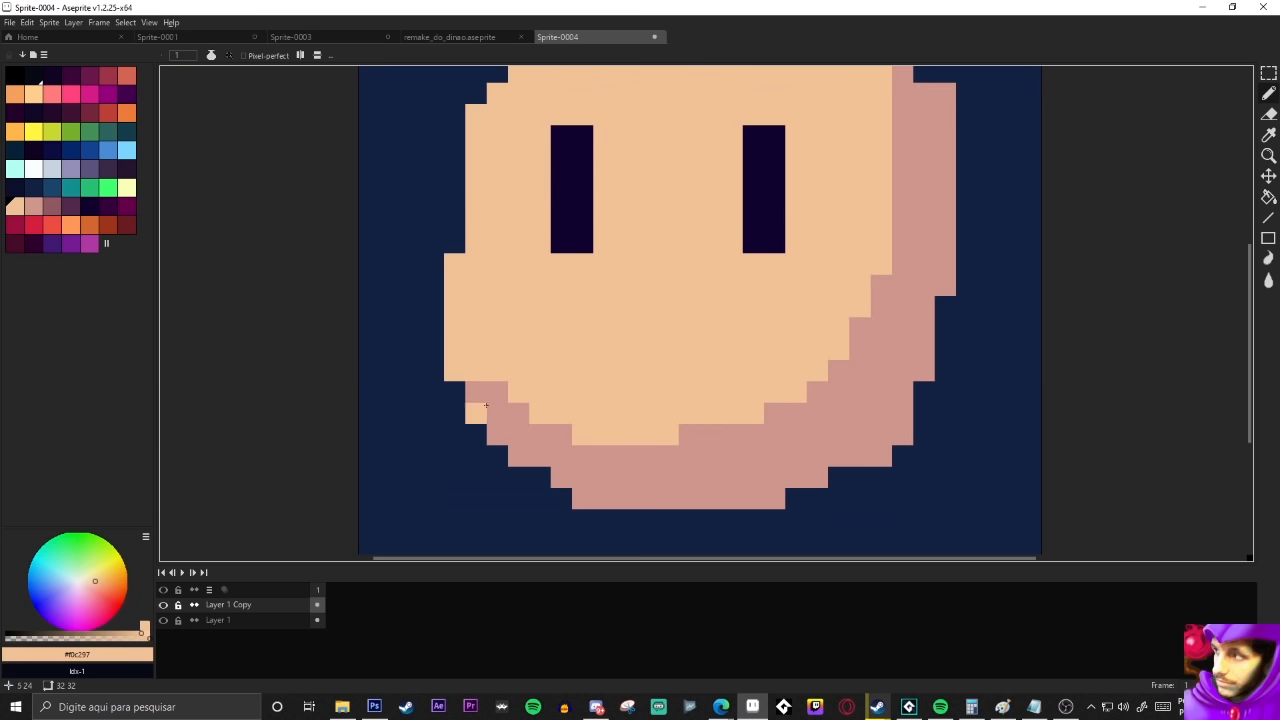
alt+click(494, 412)
click(476, 371)
scroll(698, 425, down, 2)
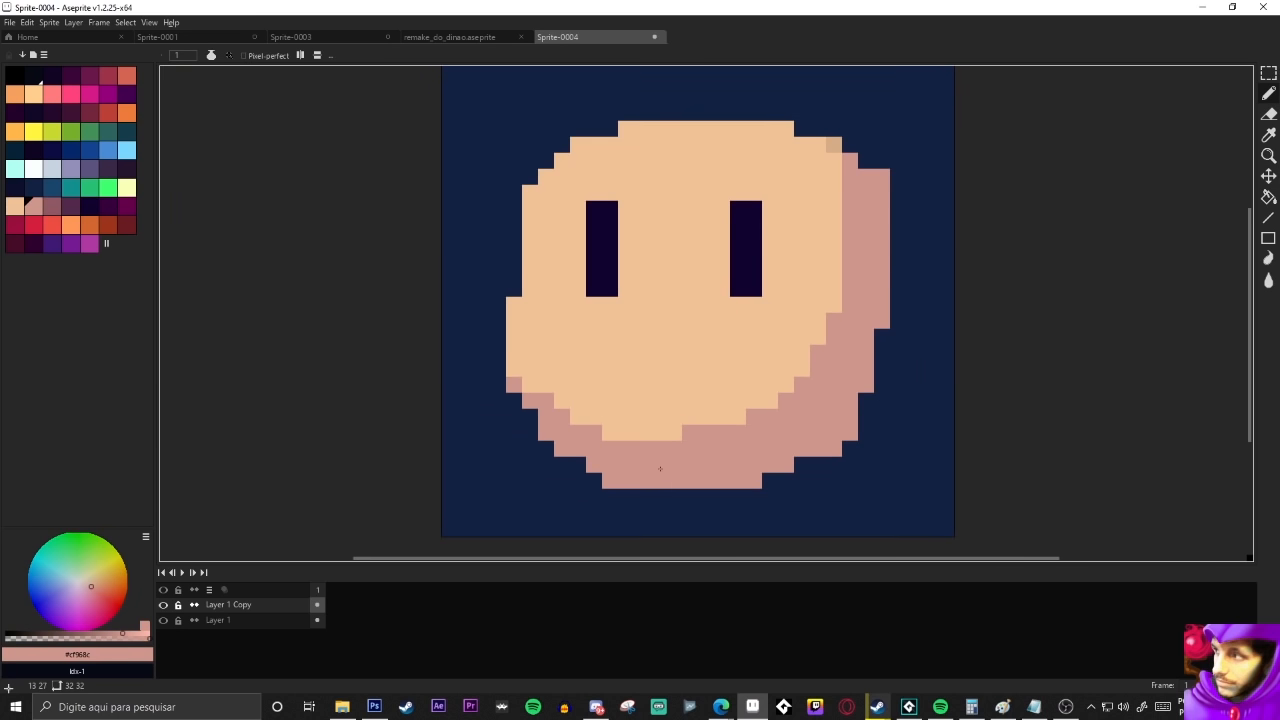
scroll(714, 432, up, 1)
click(630, 429)
scroll(630, 429, down, 1)
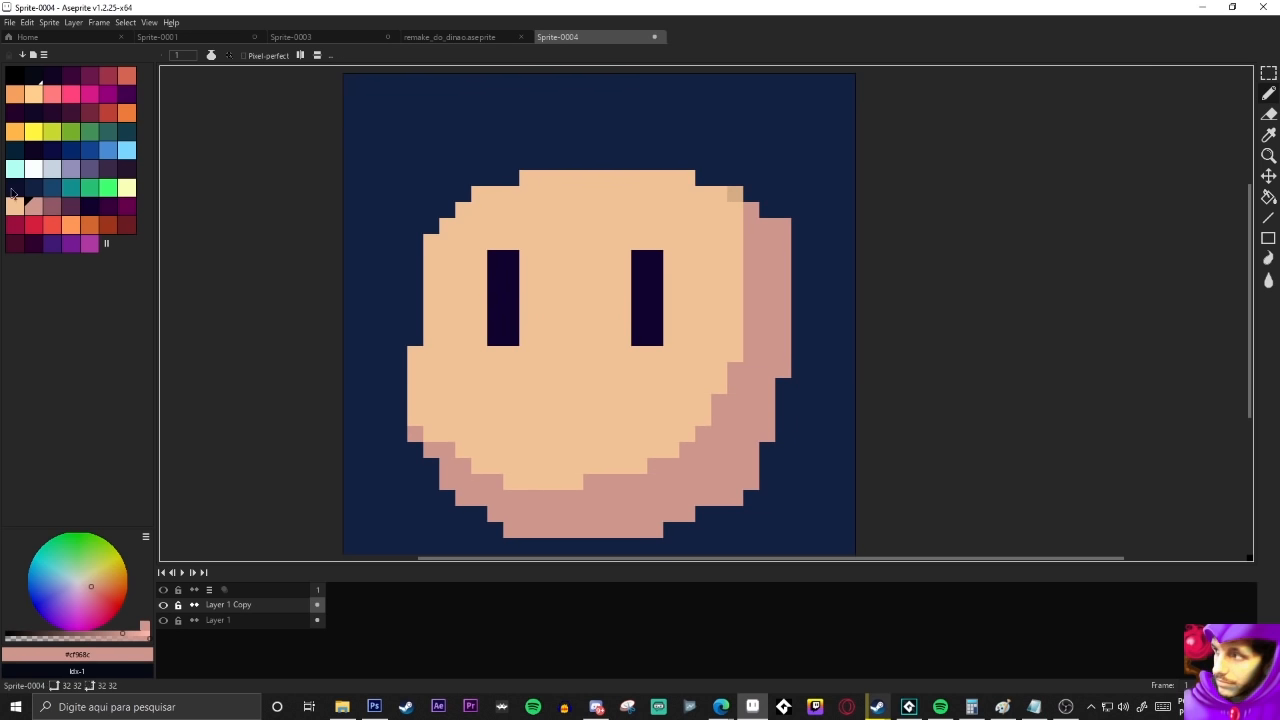
Paint a light-yellow highlight across the forehead with palette colour 48 and a 2-pixel brush, undoing the last dab
click(126, 187)
click(448, 226)
mouse_move(537, 205)
mouse_down()
mouse_move(628, 231)
mouse_move(533, 222)
mouse_move(510, 242)
mouse_move(586, 235)
mouse_move(472, 267)
mouse_move(573, 272)
mouse_up()
click(521, 220)
click(471, 266)
click(455, 266)
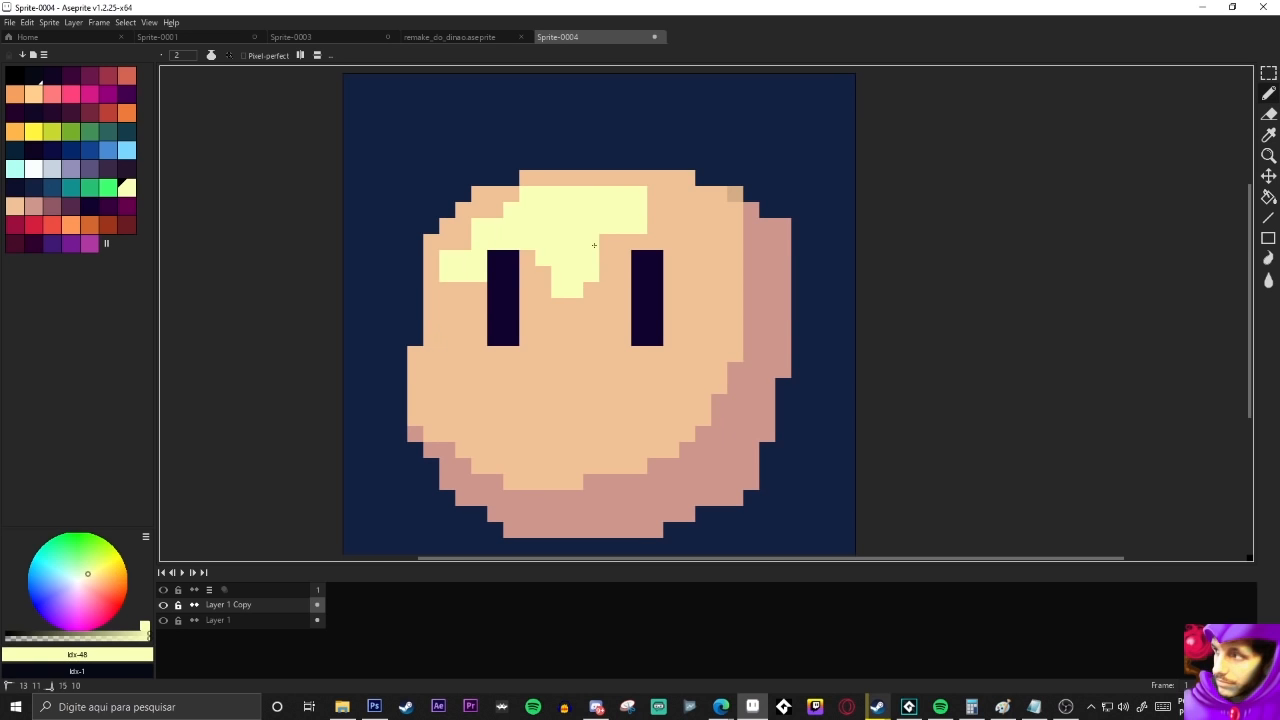
click(543, 348)
scroll(550, 358, down, 2)
key(ctrl+z)
scroll(560, 368, up, 3)
scroll(565, 370, down, 2)
Fill the yellow forehead highlight with the sampled skin colour #f0c297
key(i)
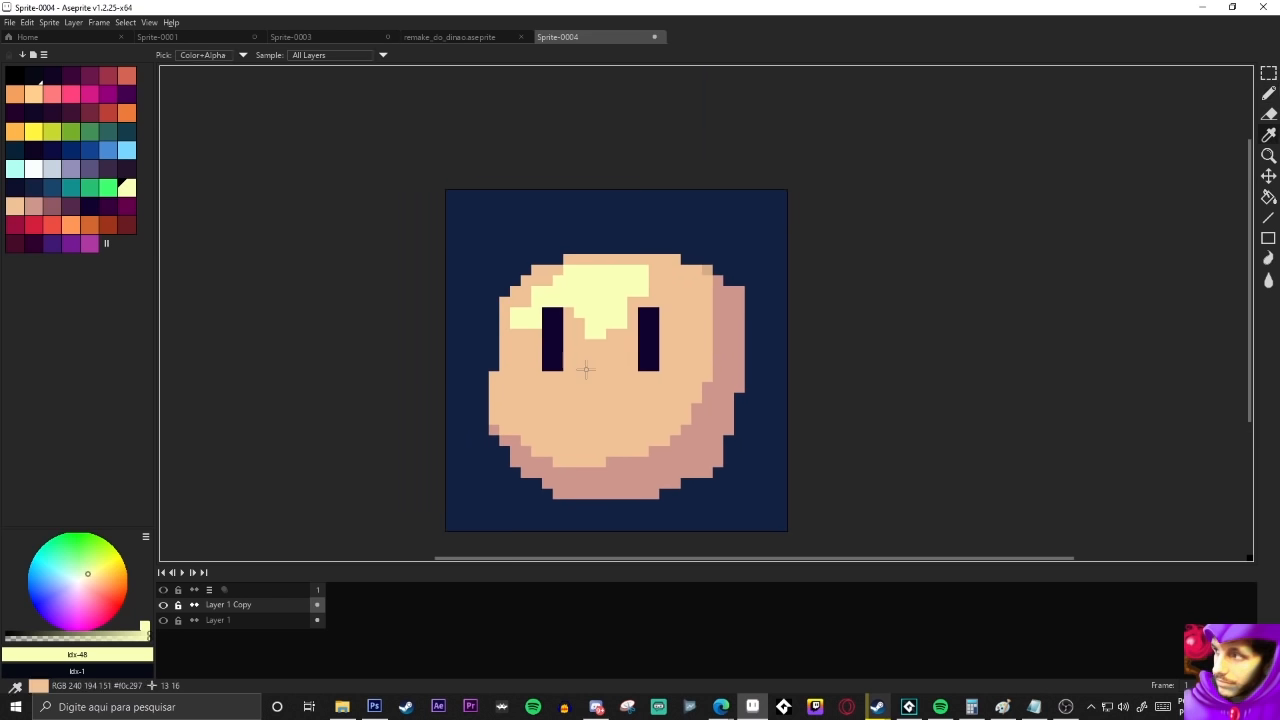
click(586, 369)
key(b)
key(g)
click(600, 290)
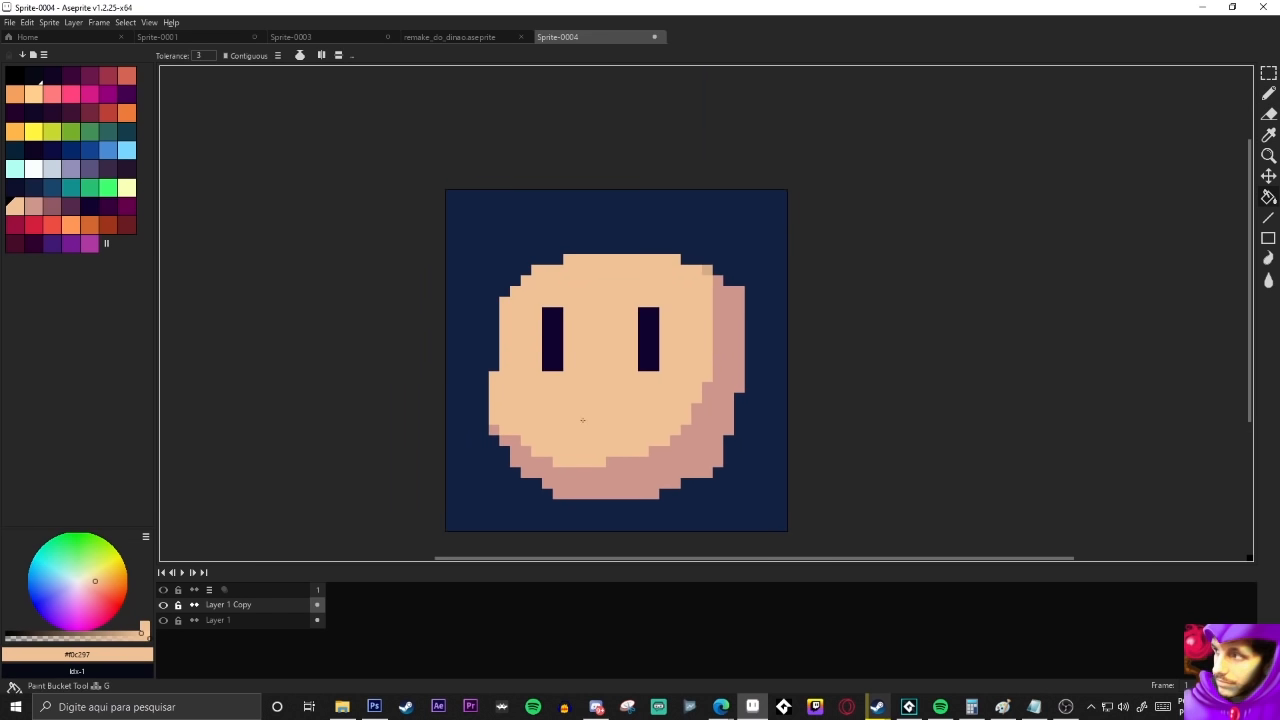
Sample shadow colour #cf968c again and extend the shadow one pixel up the head's lower-left edge
scroll(626, 387, up, 1)
scroll(626, 387, down, 1)
key(i)
scroll(553, 438, up, 1)
click(553, 438)
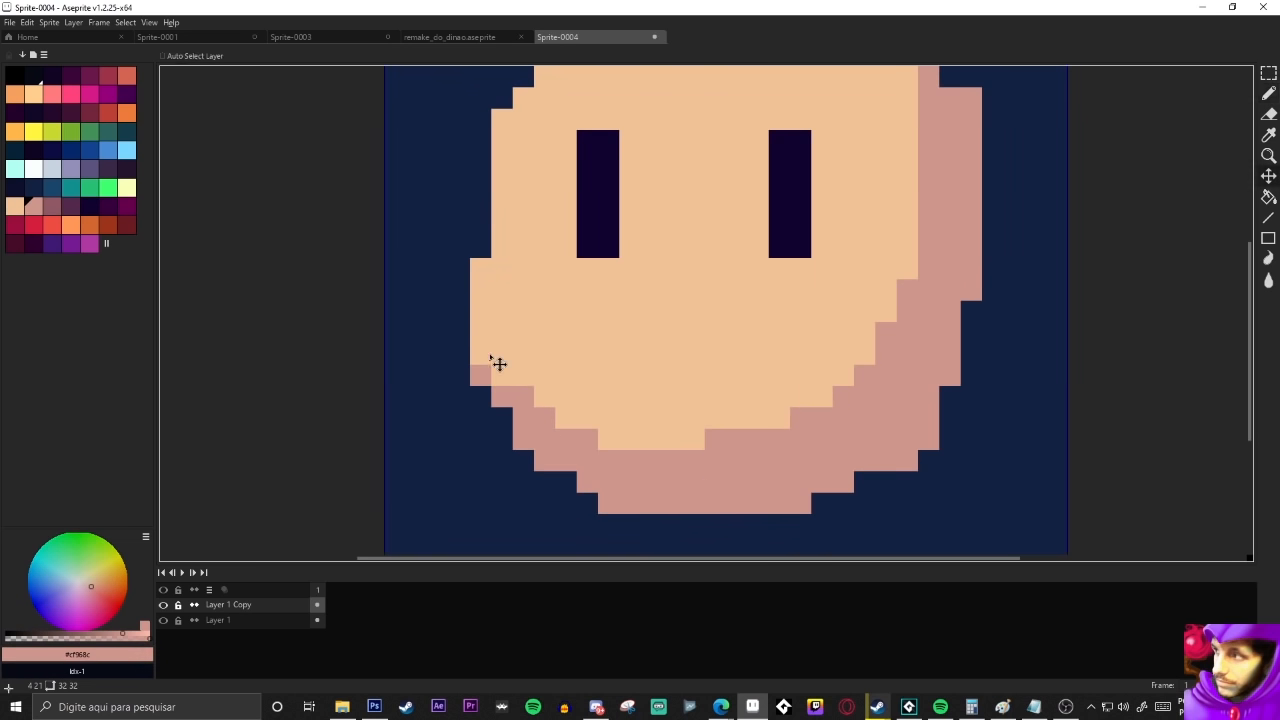
key(b)
click(481, 354)
click(502, 354)
scroll(502, 354, down, 3)
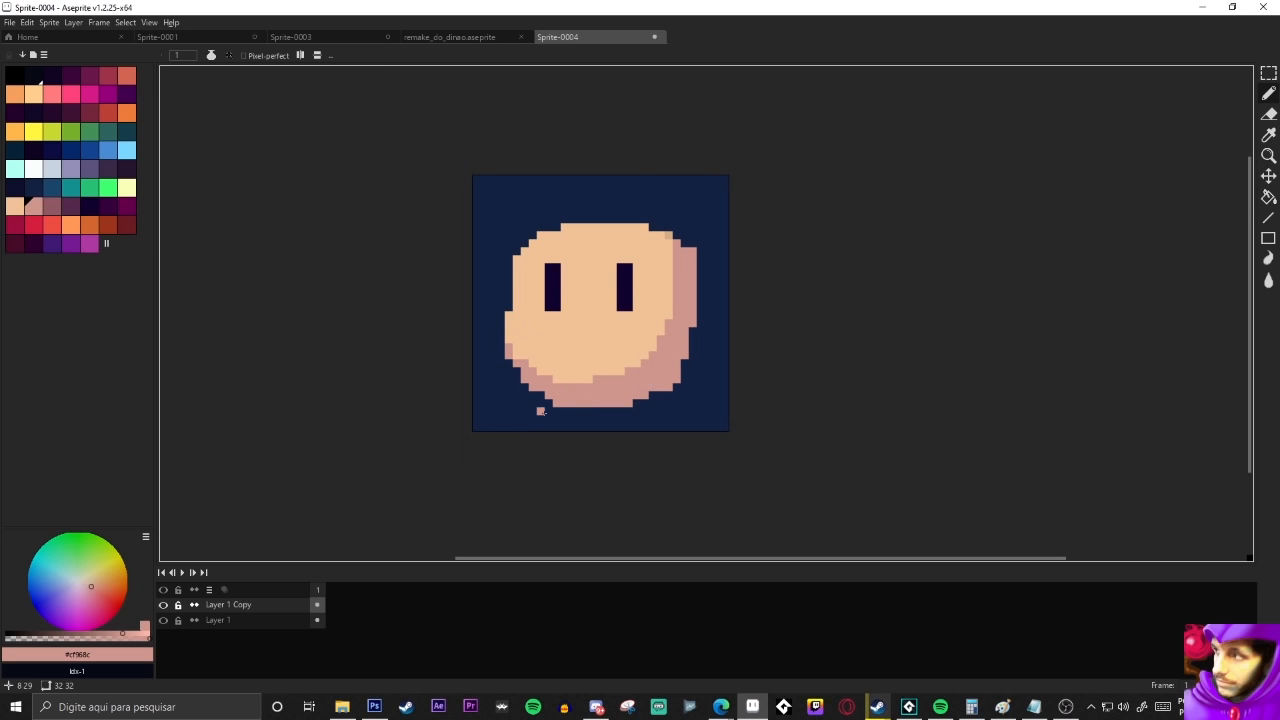
Trim the corner pixel at the left end of the head's bottom edge with background colour #132243
scroll(540, 411, up, 3)
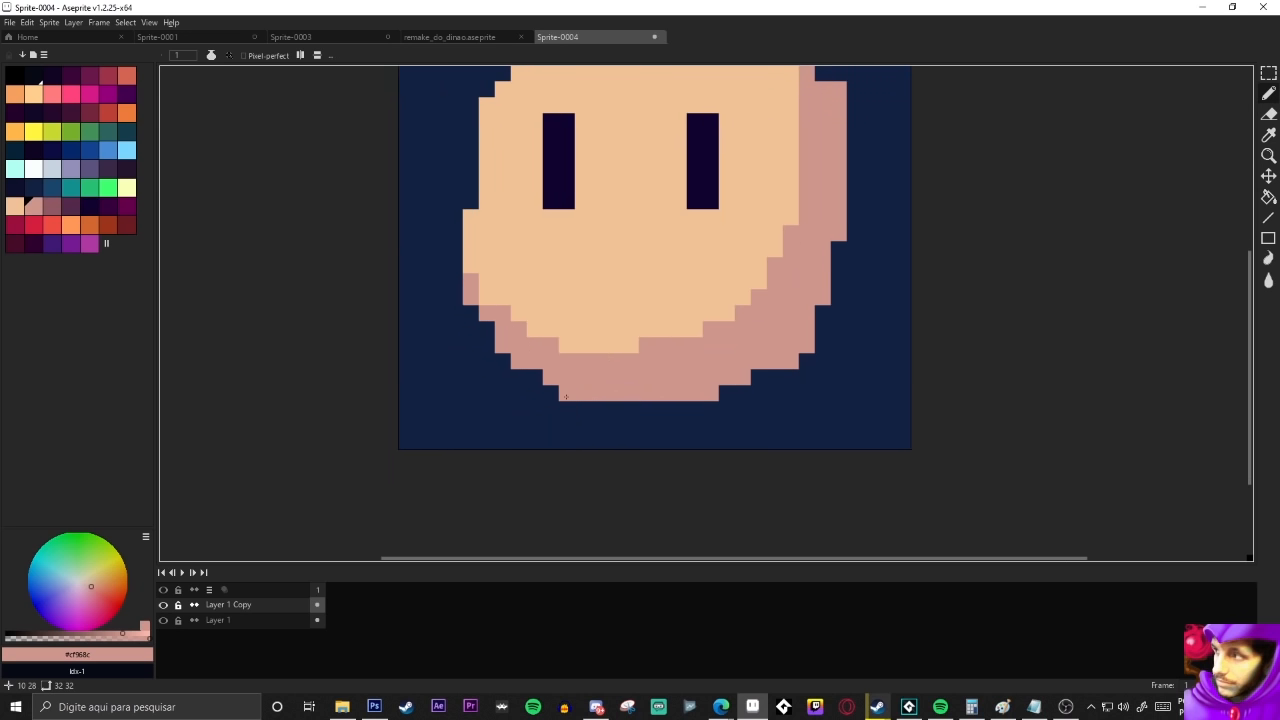
alt+click(578, 413)
click(568, 400)
scroll(705, 412, down, 3)
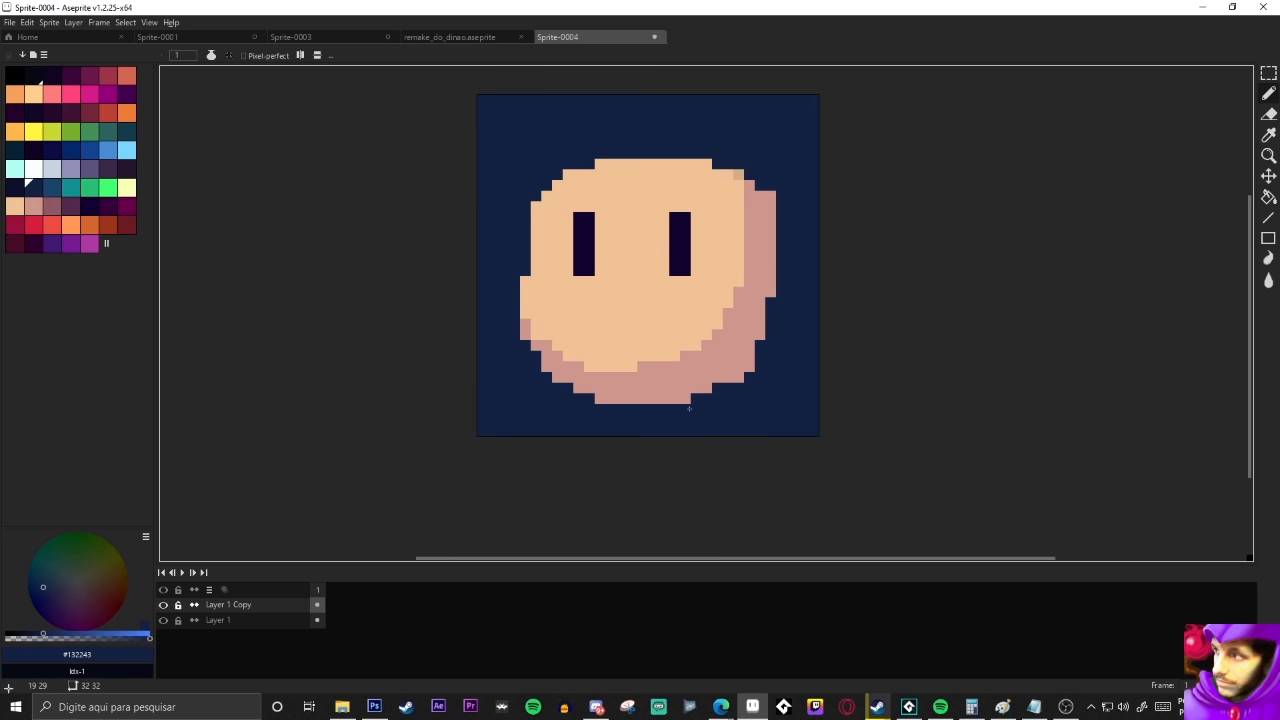
Smooth the head's lower outline and shadow boundary pixel by pixel, using sampled shadow #cf968c, background #132243 and skin #f0c297
alt+click(710, 375)
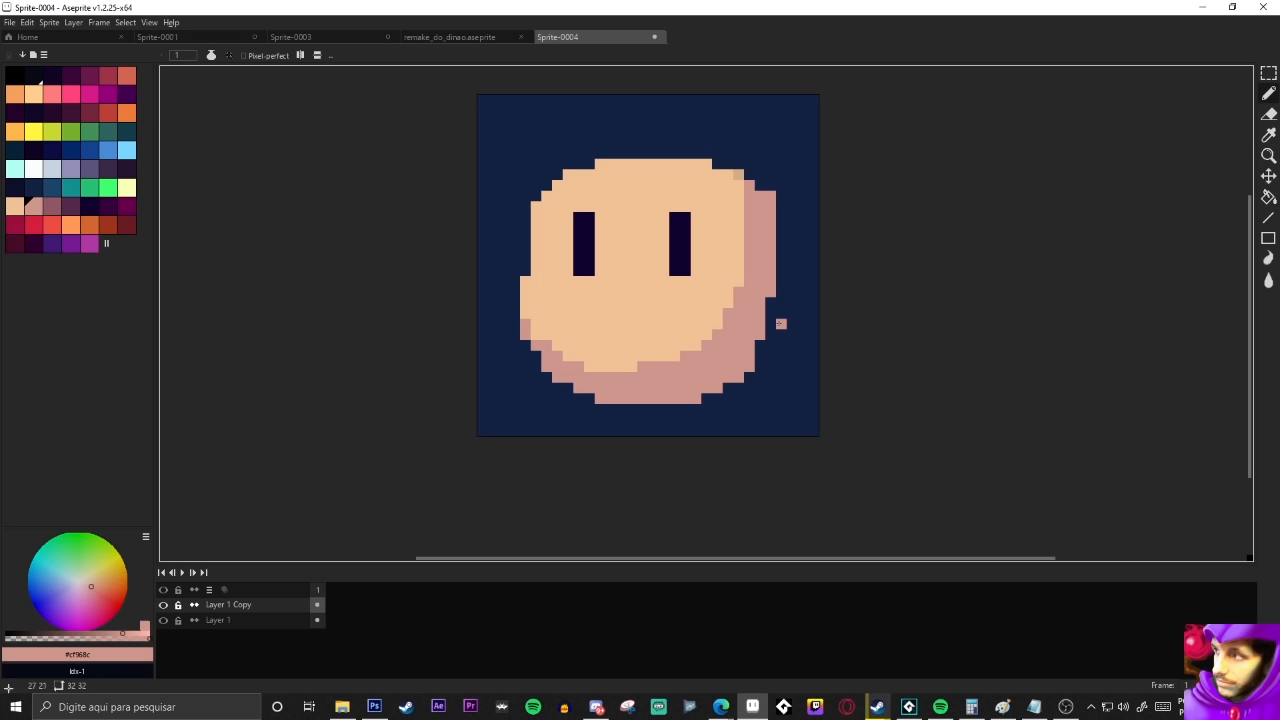
alt+click(700, 397)
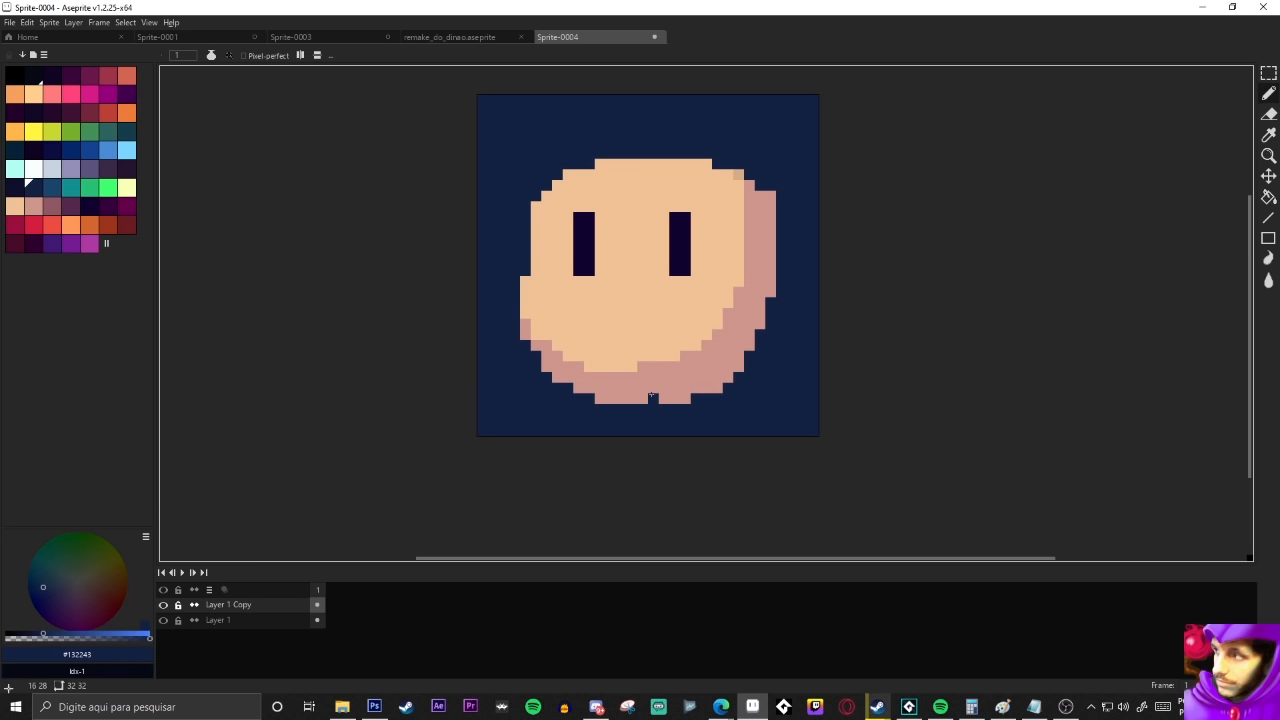
alt+click(645, 364)
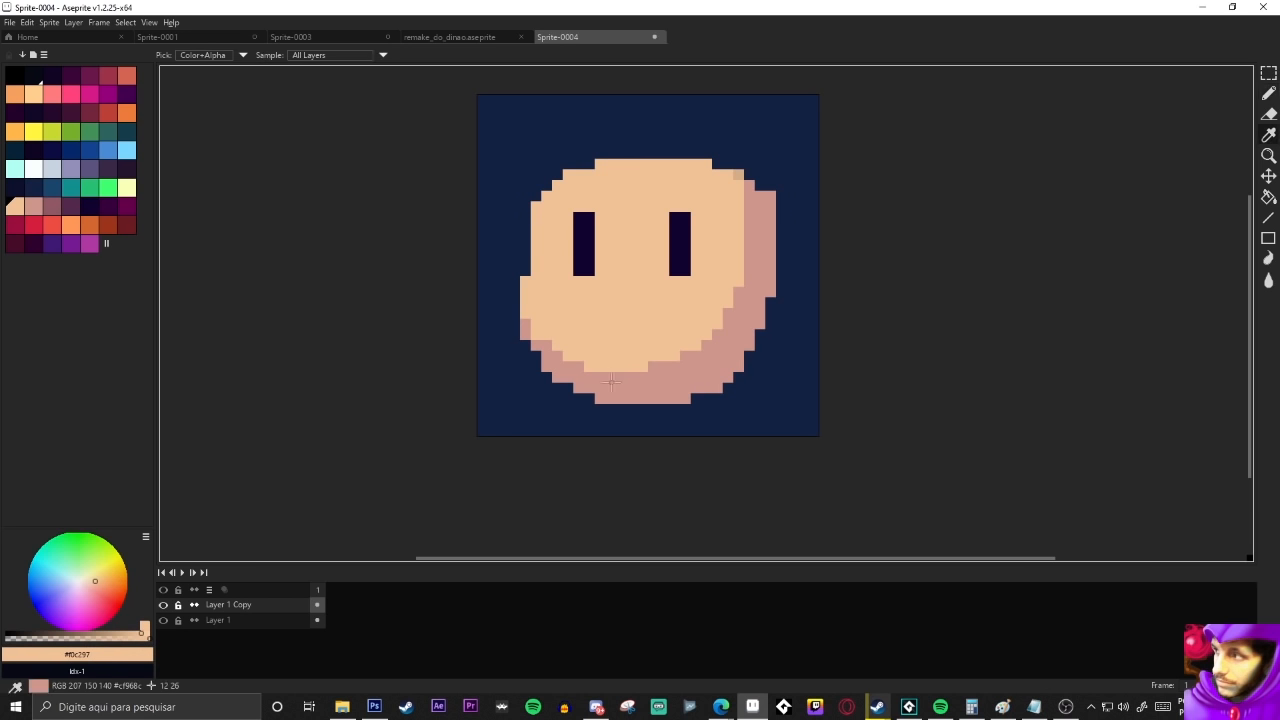
alt+click(608, 372)
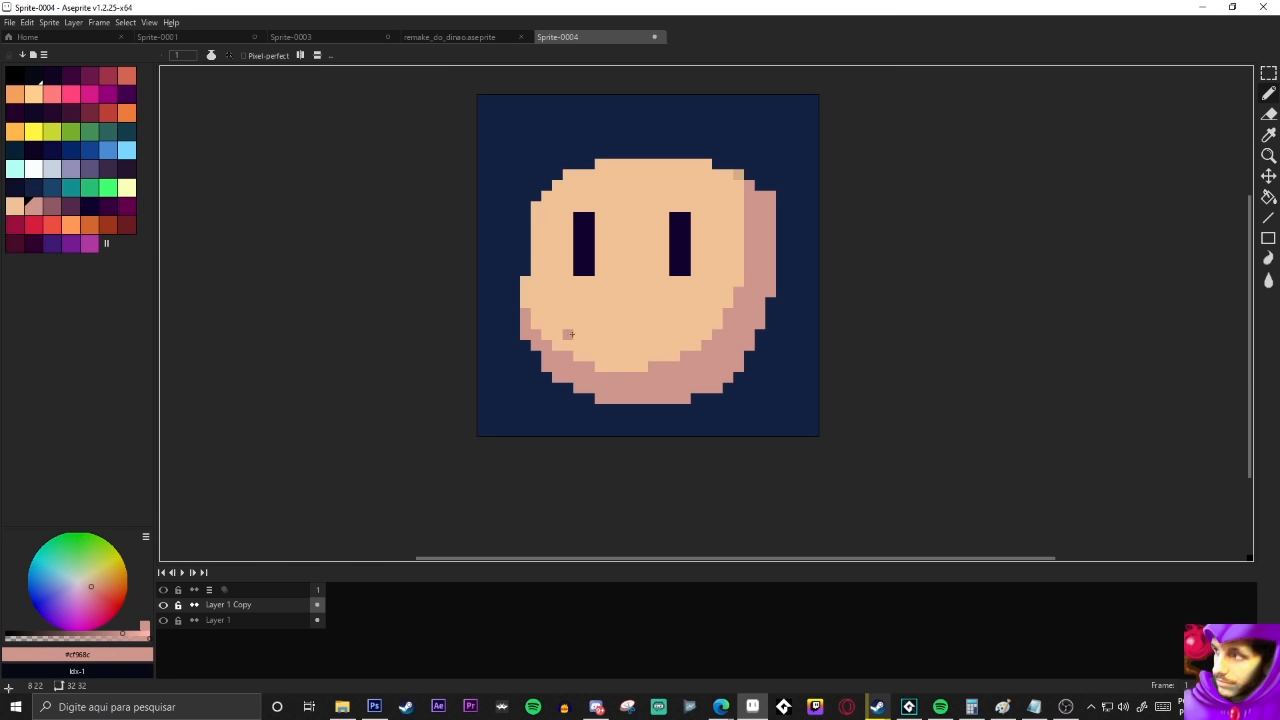
Darken the sampled skin colour to HSV 28°, 37, 79 and place anti-aliasing pixels along the lower shadow boundary
scroll(600, 346, down, 1)
scroll(630, 340, up, 2)
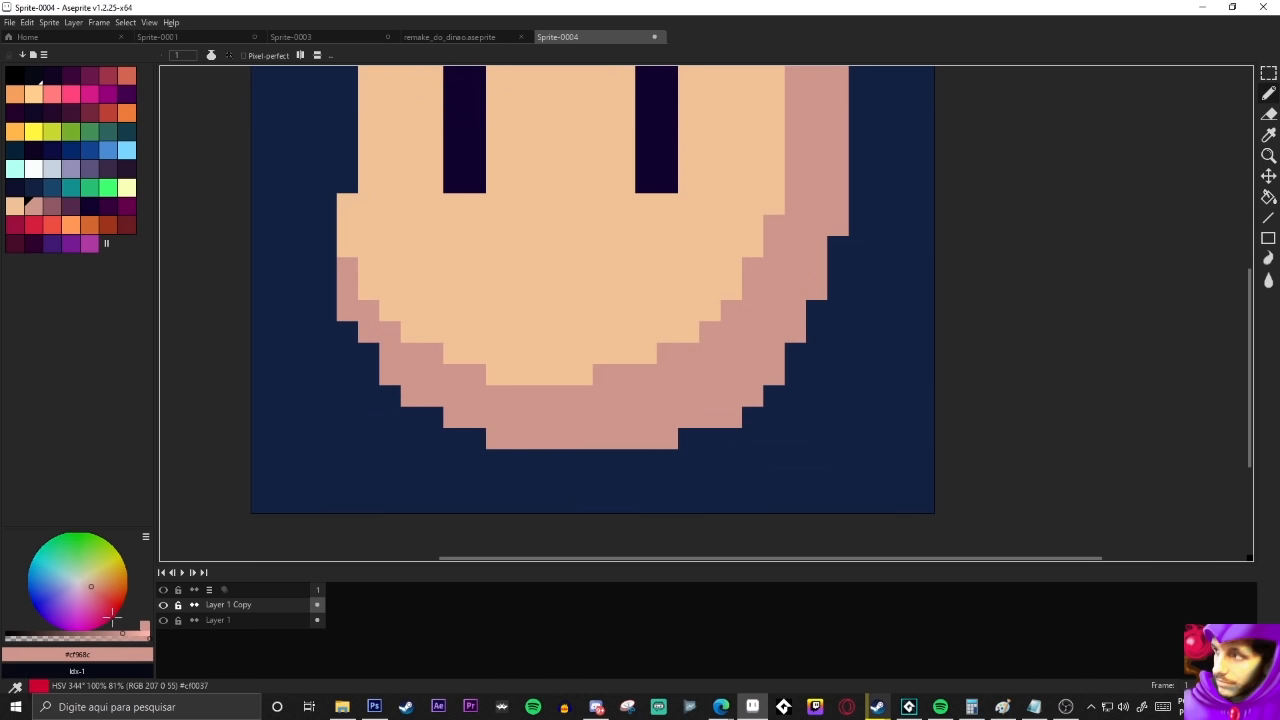
click(95, 581)
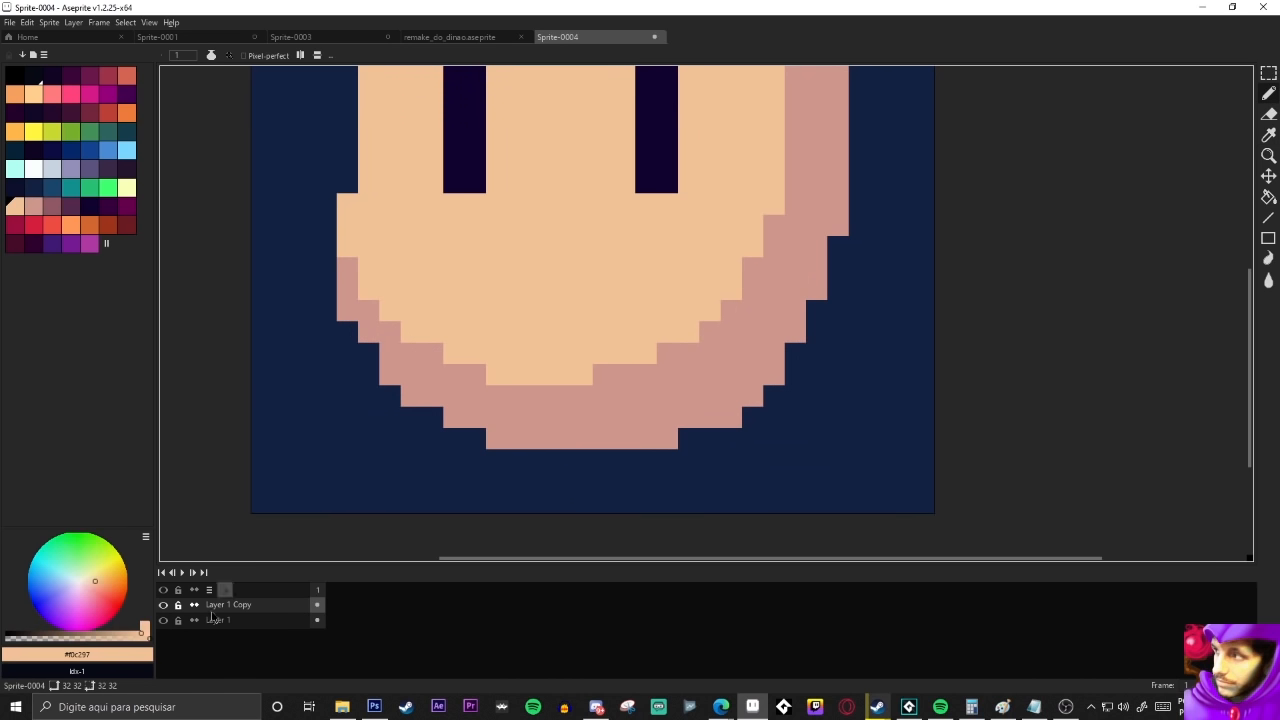
click(581, 374)
click(496, 374)
click(453, 352)
click(119, 632)
click(483, 366)
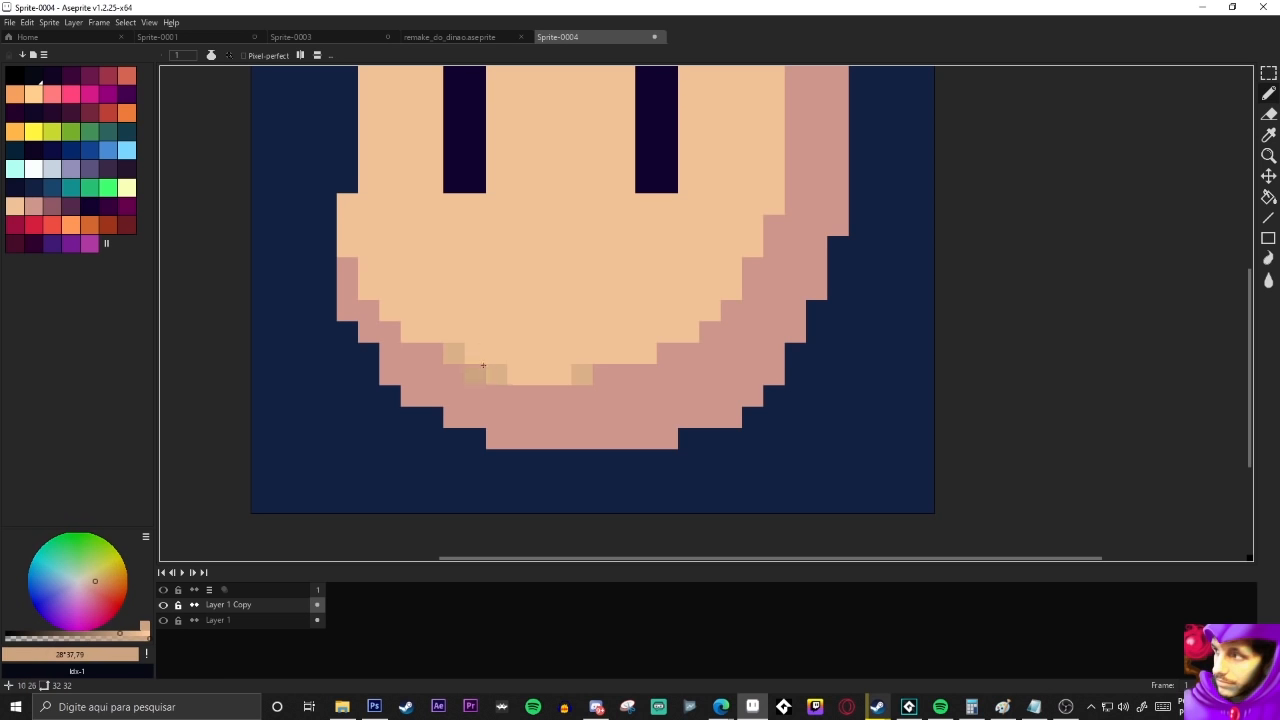
Shift the blending colour to HSV 21°, 34, 79 and add more anti-aliasing pixels along the lower shadow boundary
click(93, 575)
click(517, 375)
drag(476, 353, 449, 345)
click(411, 332)
click(626, 332)
scroll(675, 370, down, 4)
scroll(587, 426, down, 2)
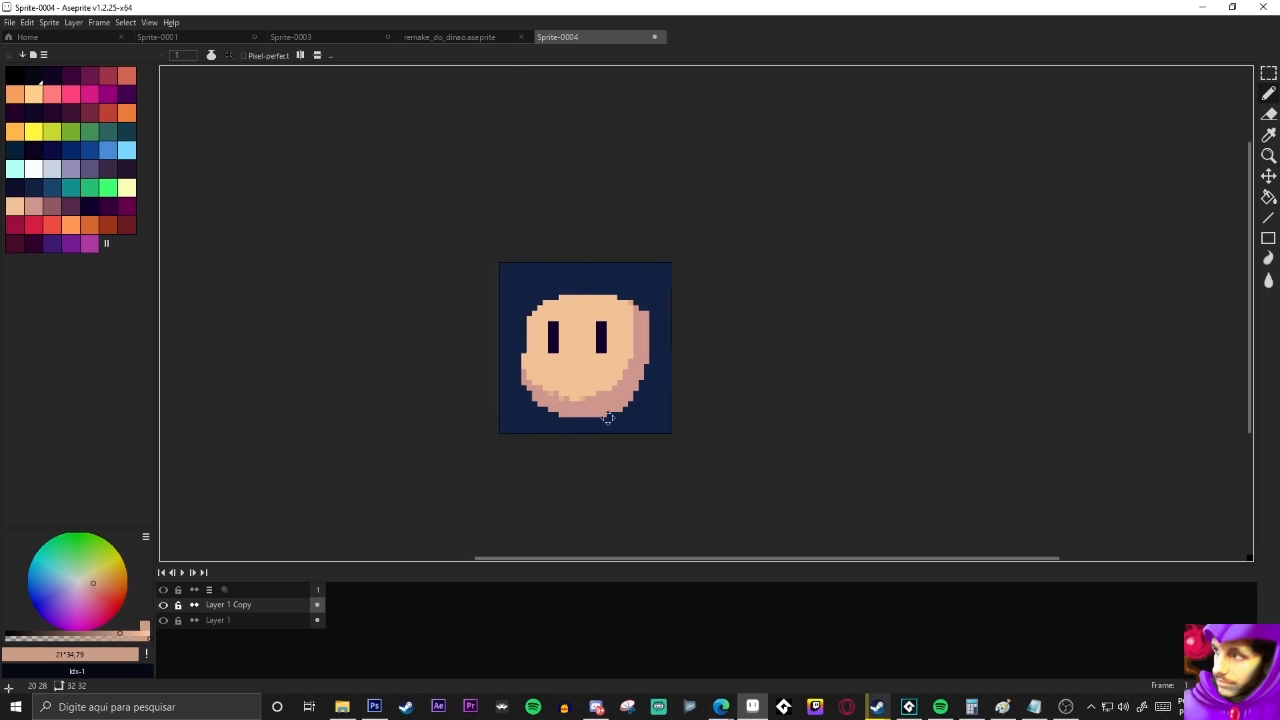
scroll(586, 410, down, 1)
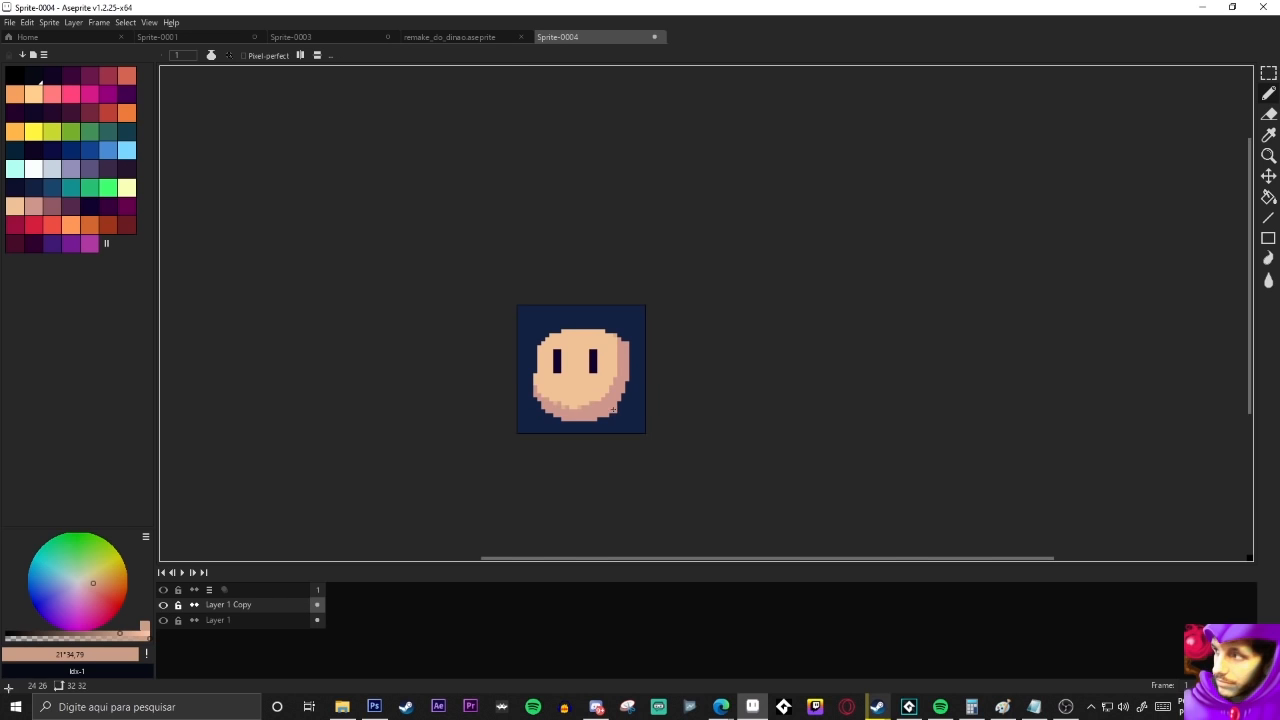
Cover the anti-aliasing pixels along the lower shadow boundary with the sampled skin colour #f0c297
scroll(613, 409, up, 3)
scroll(543, 398, up, 1)
alt+click(543, 398)
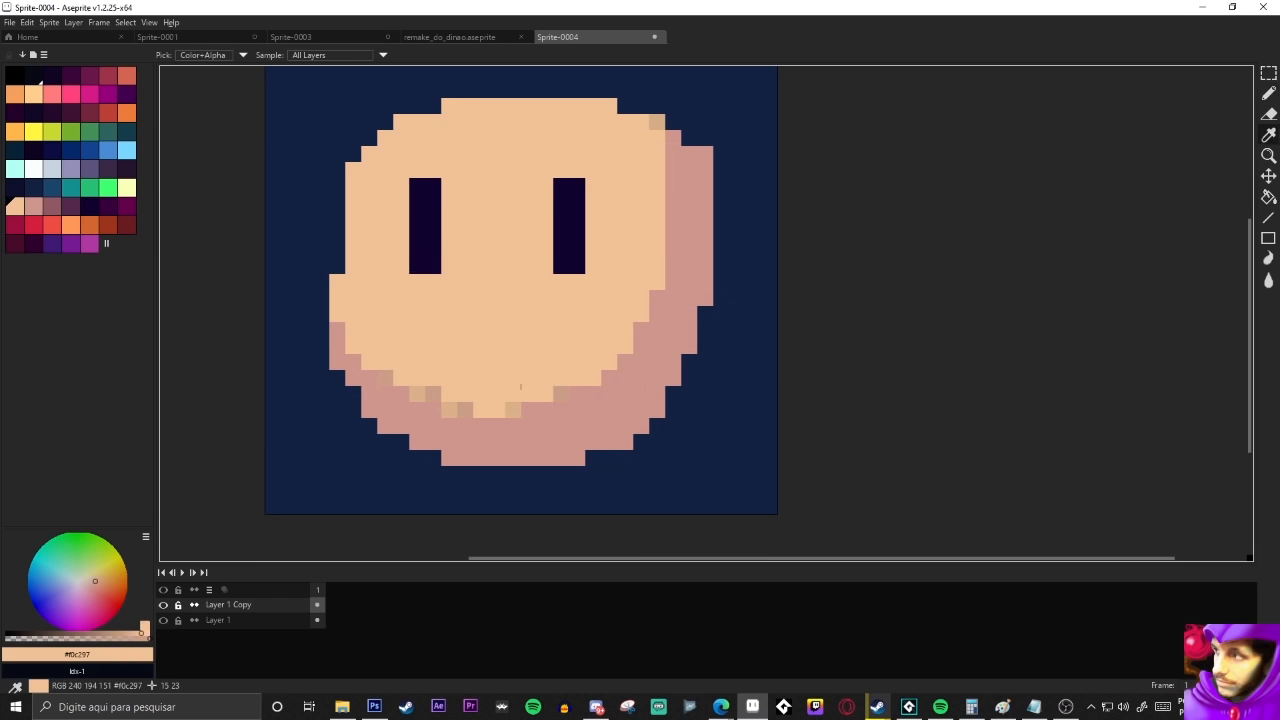
drag(450, 410, 419, 390)
scroll(390, 377, down, 2)
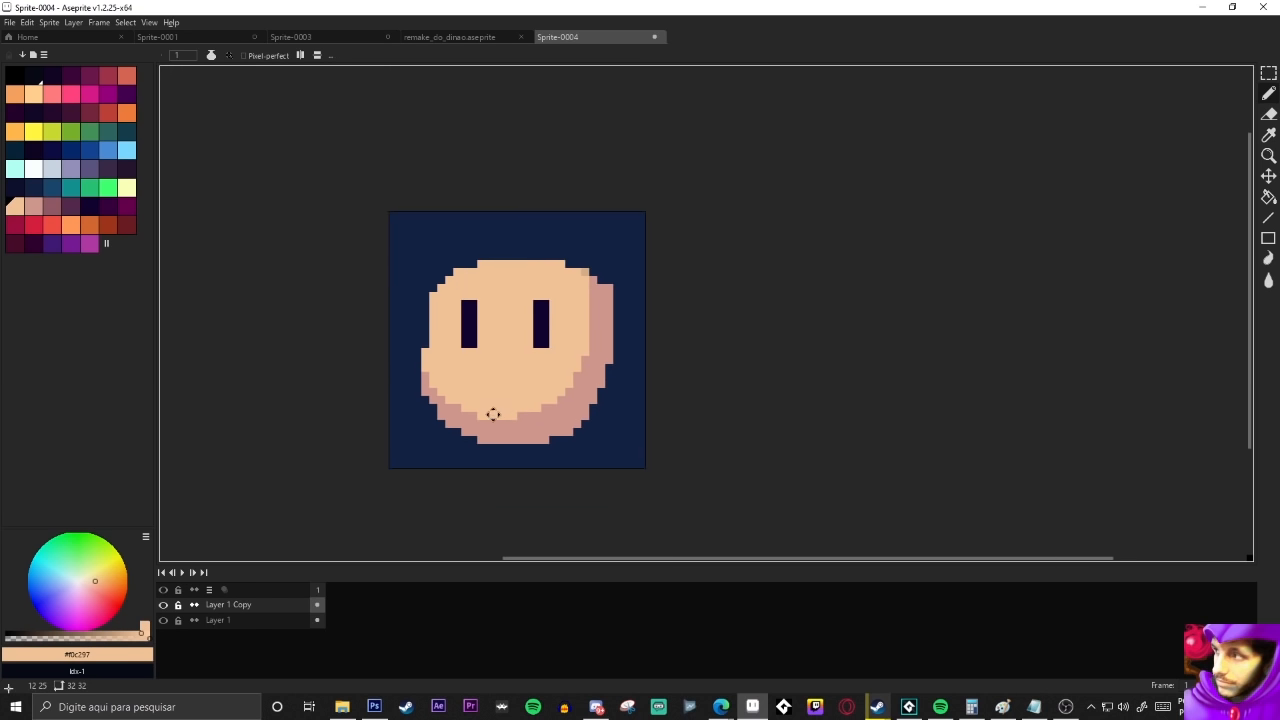
scroll(498, 448, up, 2)
Add a #cf968c shadow pixel above the head's left cheek bump and trim the upper-left corner pixel with the background colour
alt+click(397, 331)
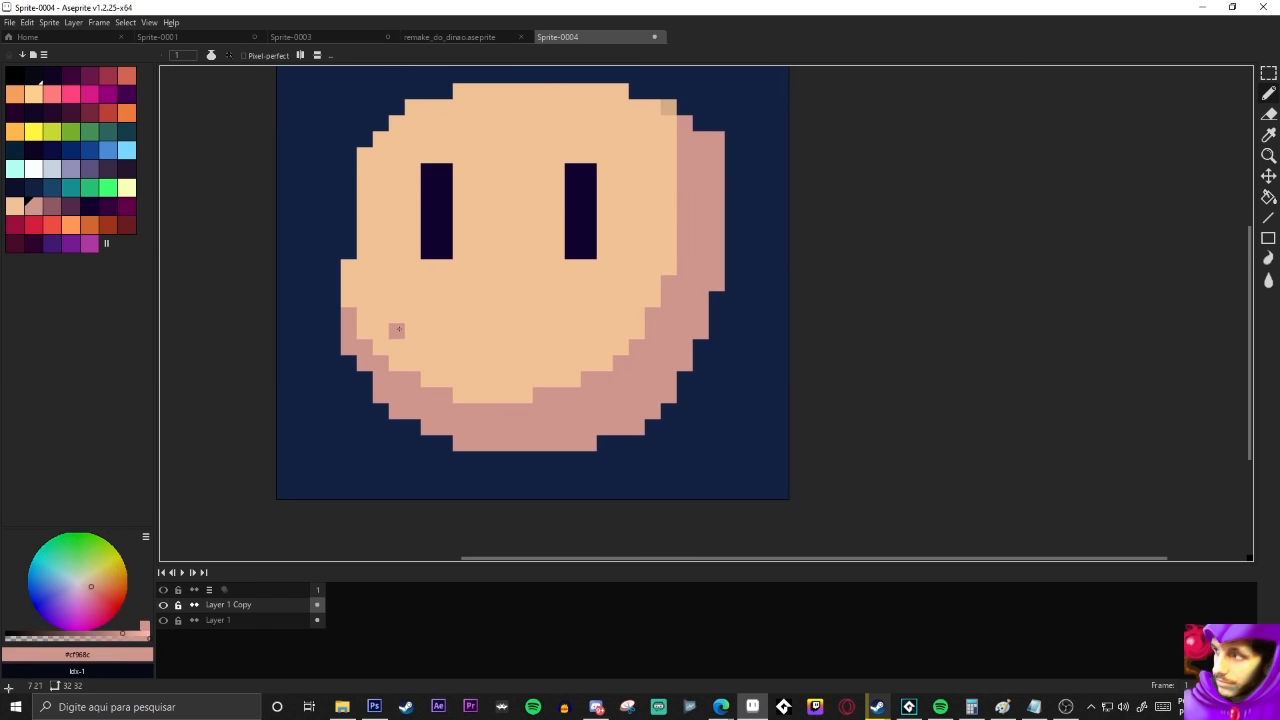
click(349, 251)
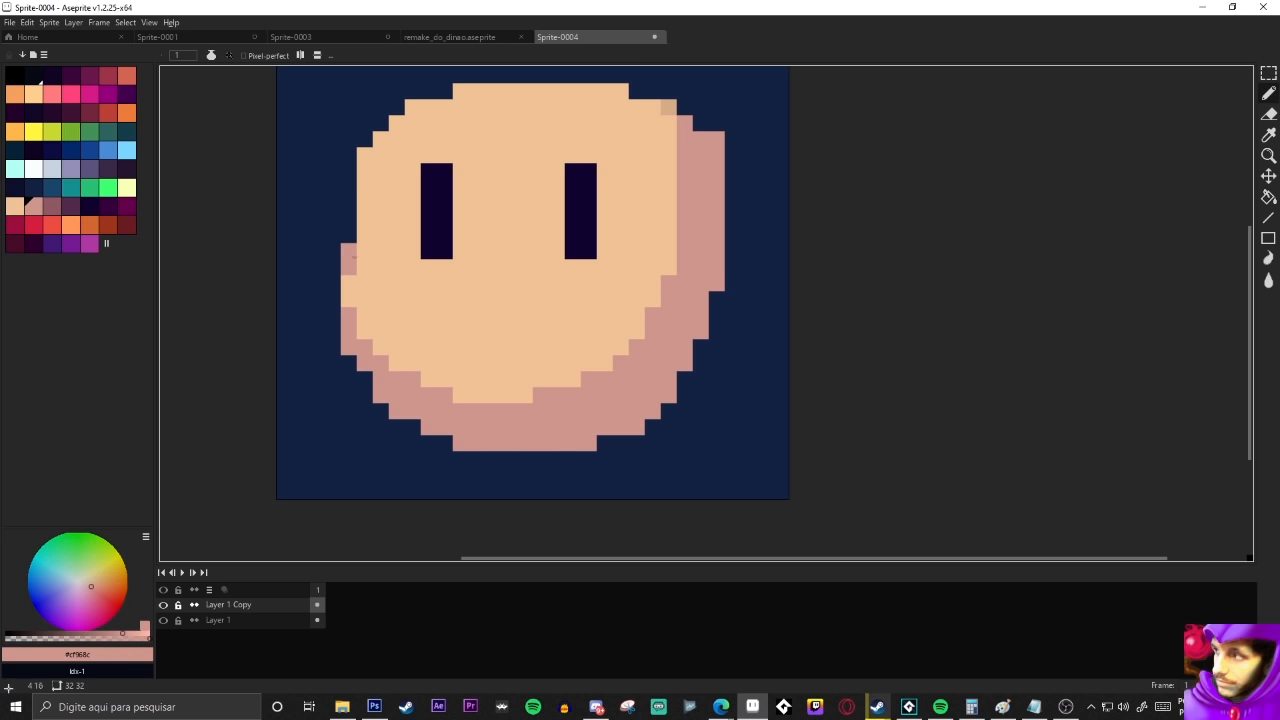
alt+click(352, 126)
click(364, 155)
Sample shadow colour #cf968c and soften the head's upper-right corner with shadow pixels
scroll(408, 220, down, 1)
alt+click(462, 380)
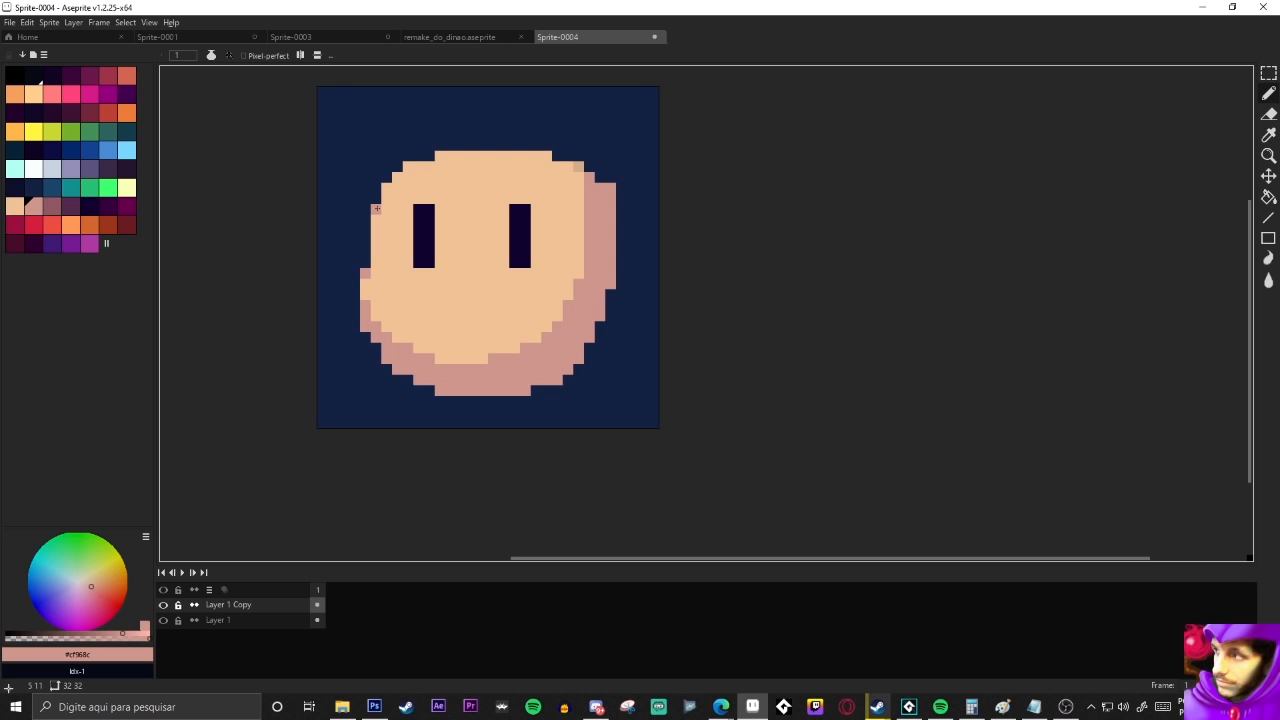
drag(593, 166, 576, 166)
scroll(445, 278, down, 1)
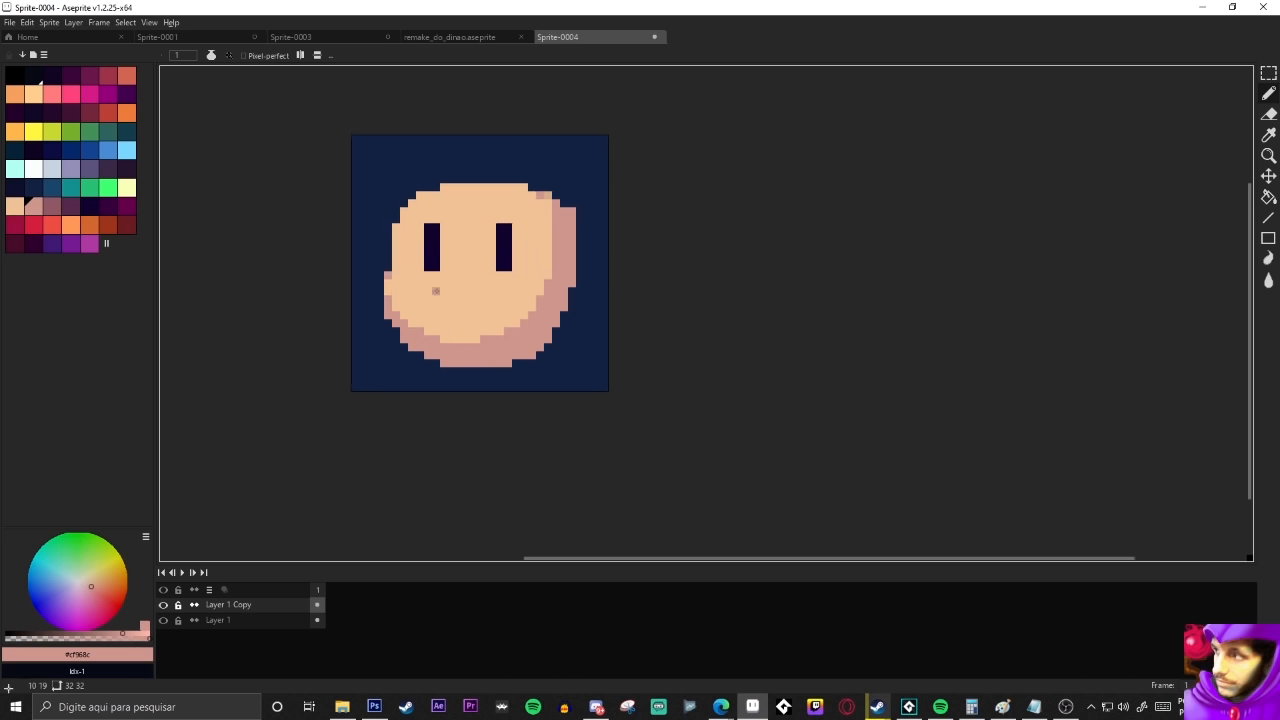
mouse_move(408, 296)
mouse_down()
mouse_move(408, 393)
mouse_move(402, 347)
mouse_up()
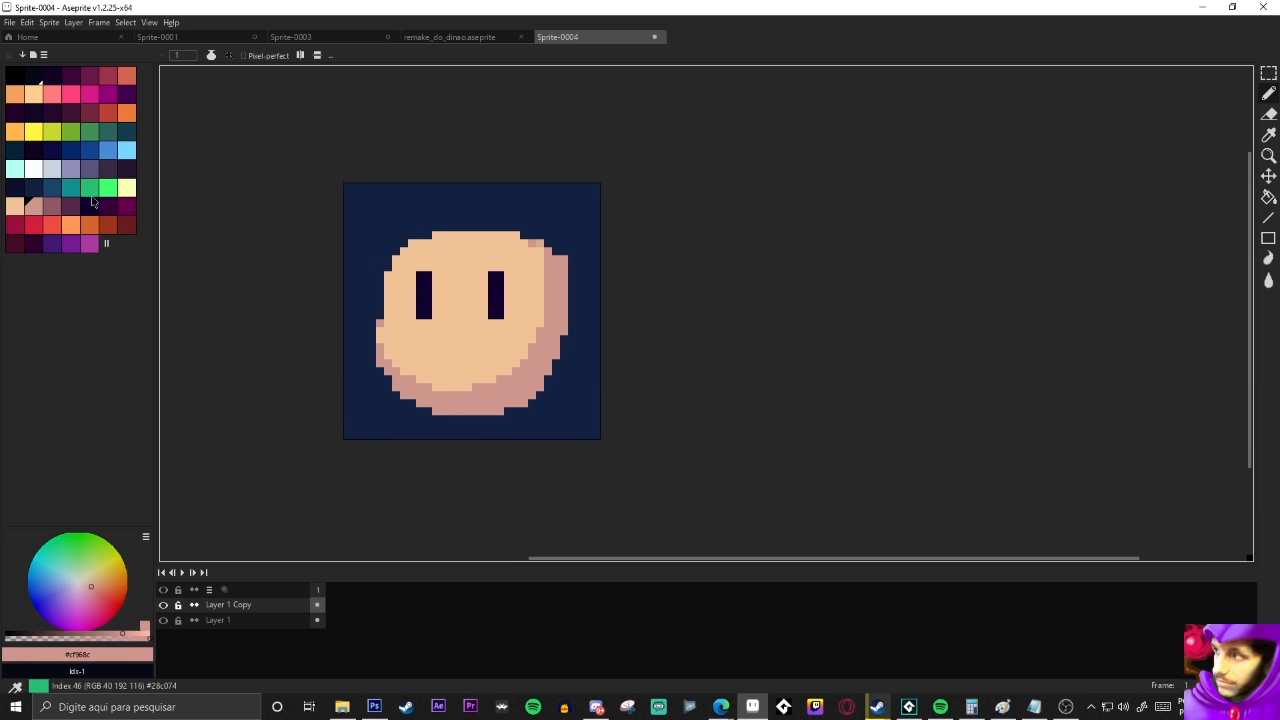
Delete the head from Layer 1 Copy and fill the whole layer with the background colour #132243
alt+click(366, 394)
key(m)
drag(368, 191, 580, 419)
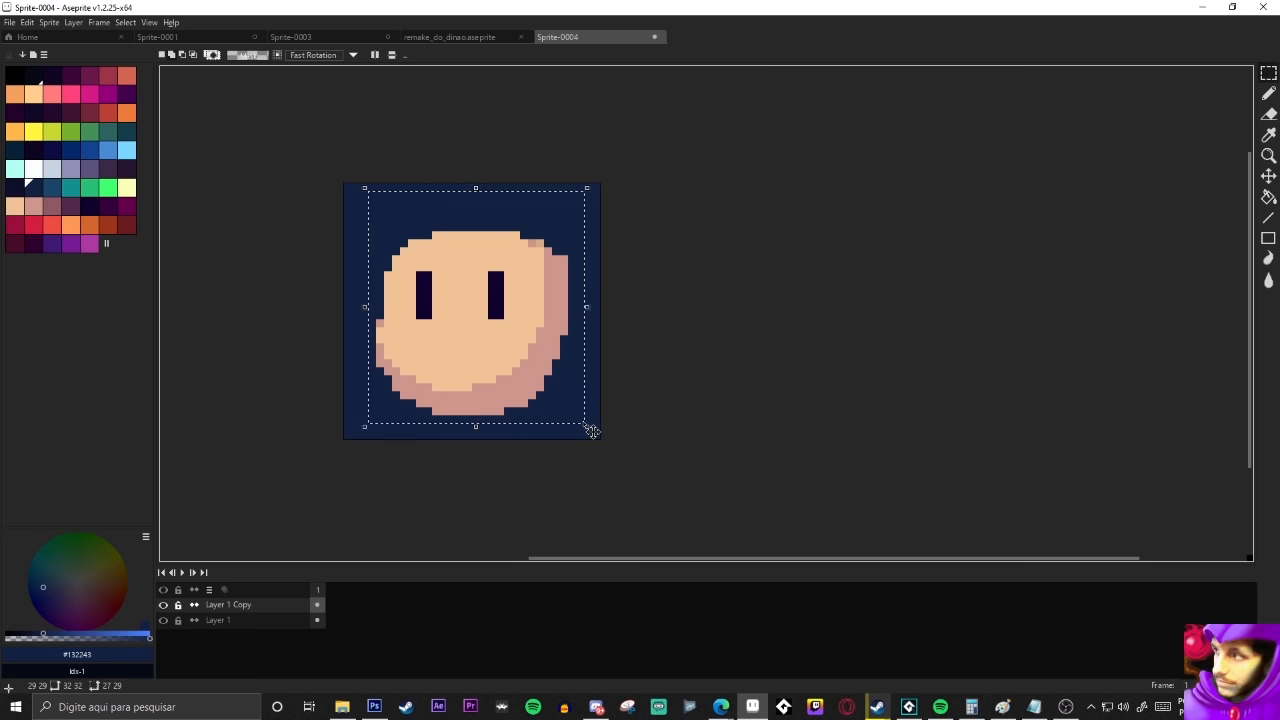
key(Delete)
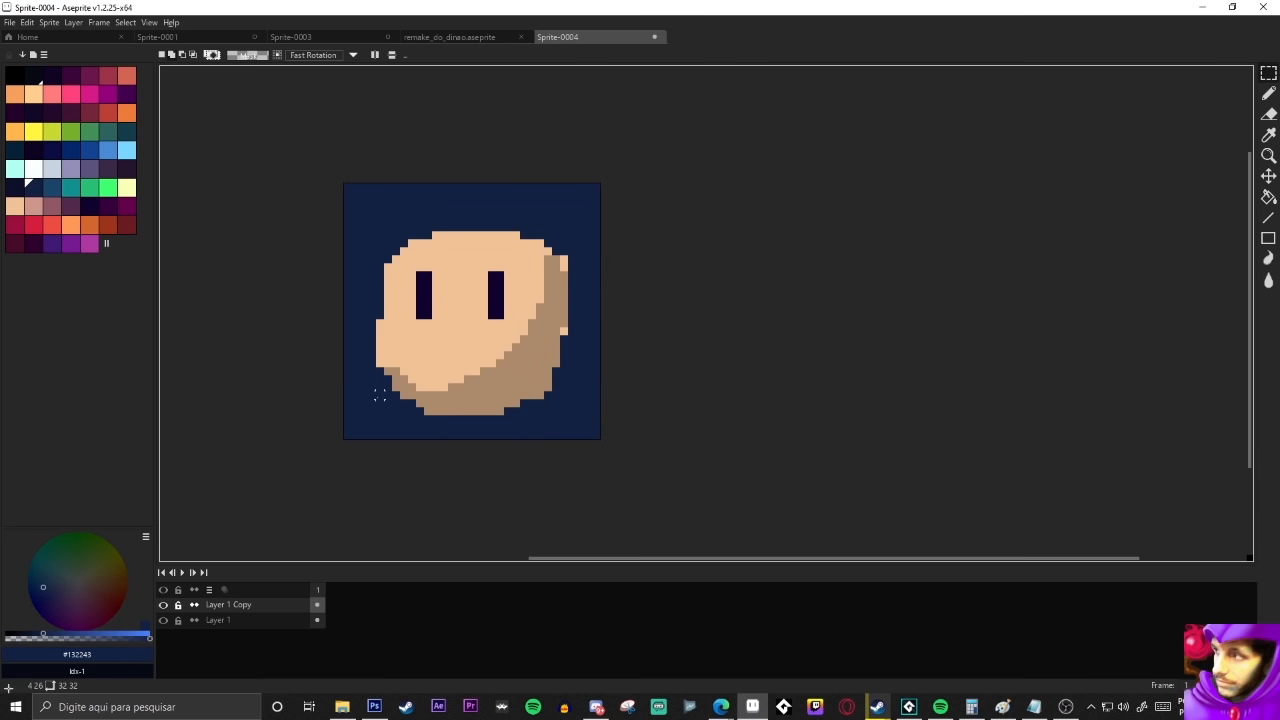
key(g)
click(418, 367)
key(b)
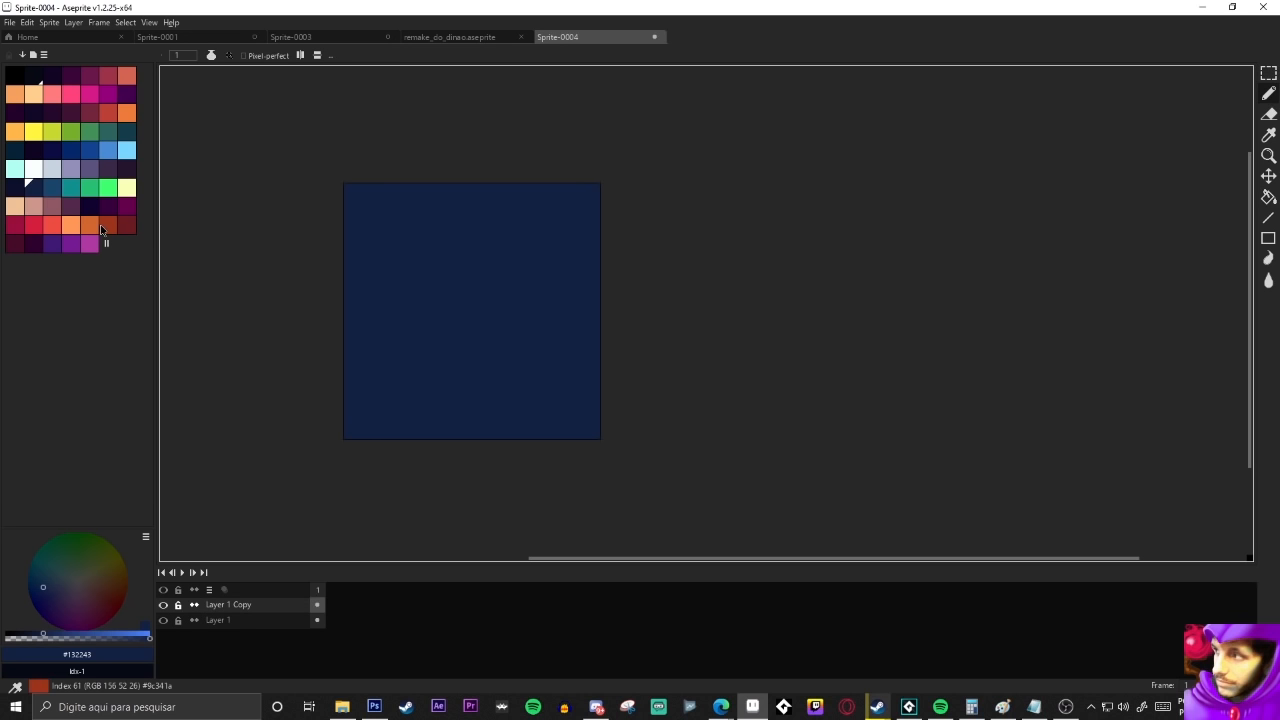
click(89, 188)
drag(409, 265, 503, 389)
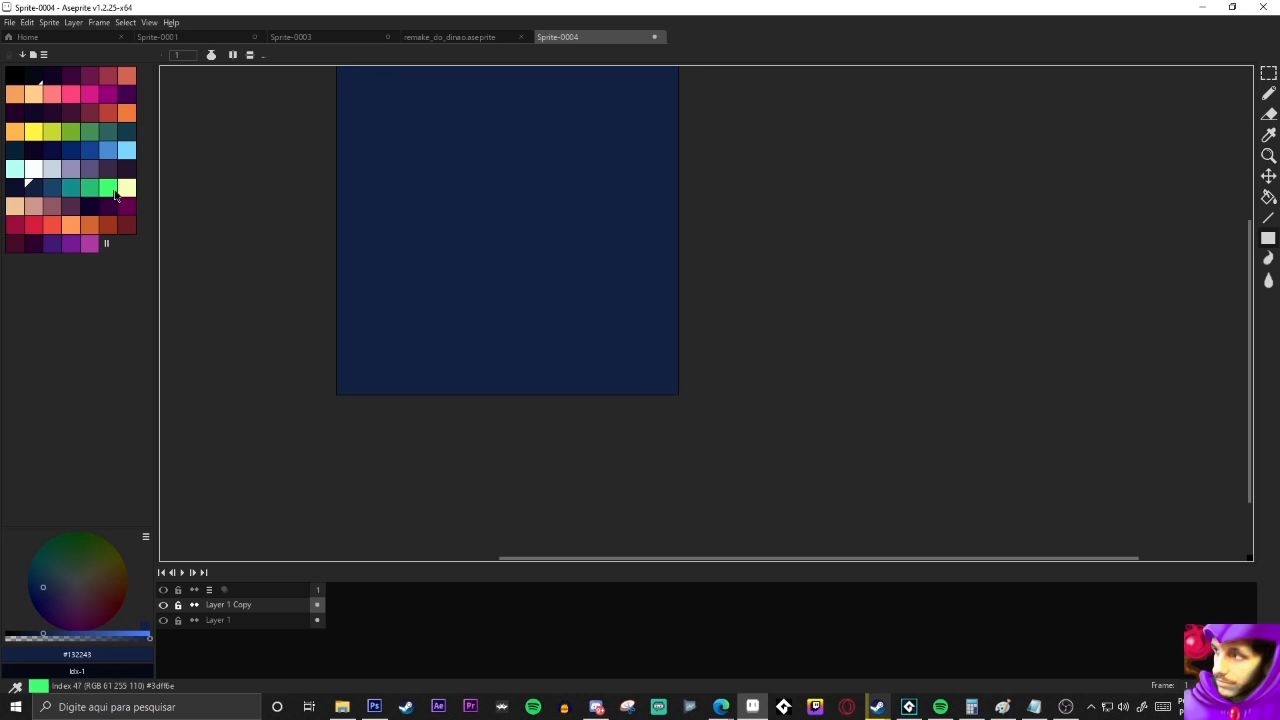
Draw a filled teal circle about 18 pixels wide near the middle of the canvas with the Ellipse tool
click(1247, 238)
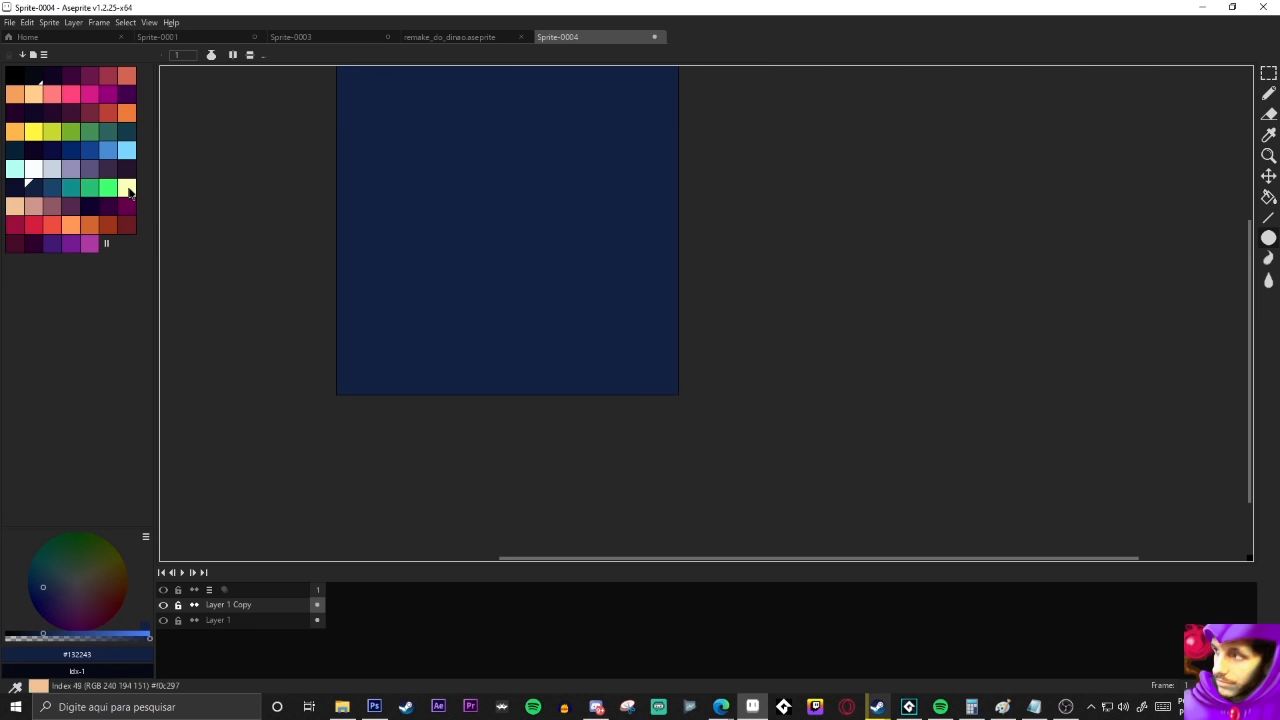
click(107, 188)
drag(468, 174, 624, 340)
key(ctrl+z)
click(70, 188)
drag(411, 162, 610, 350)
Trace the circle's upper rim with a one-pixel highlight in green palette colour 46
click(89, 188)
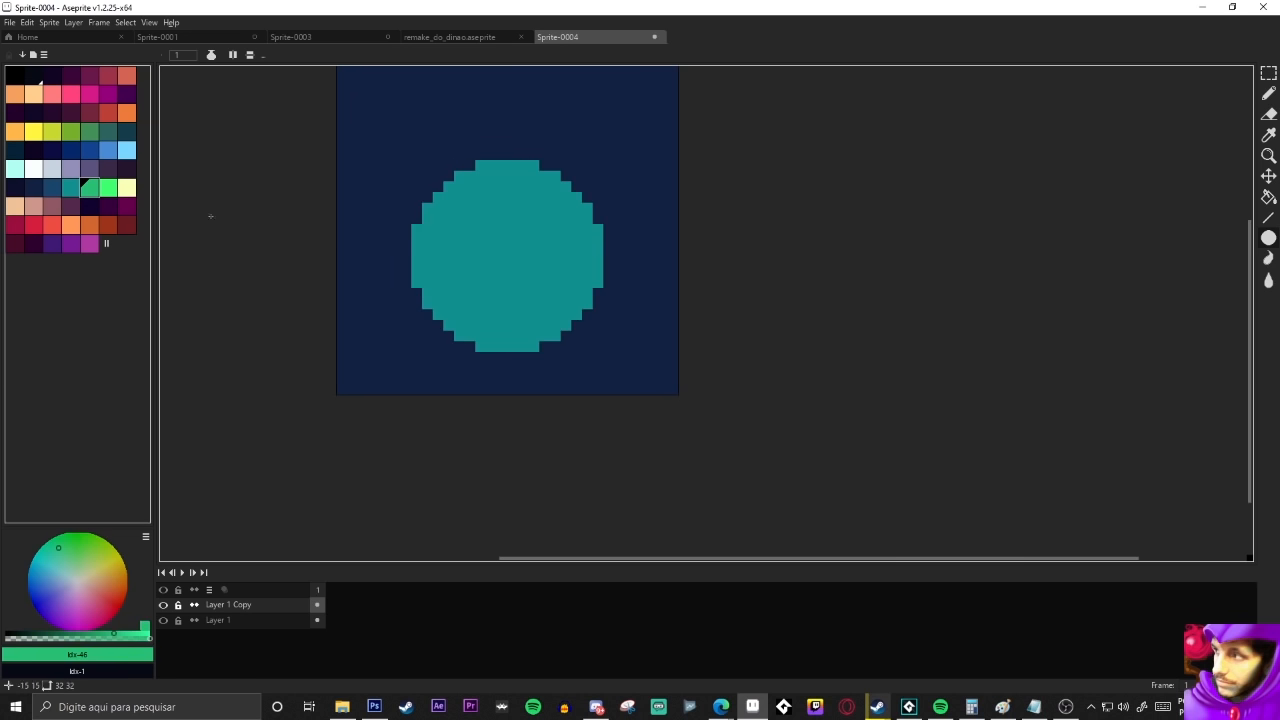
scroll(523, 171, up, 2)
key(b)
key(minus)
key(l)
mouse_move(459, 160)
mouse_down()
mouse_move(544, 160)
mouse_move(544, 181)
mouse_move(565, 181)
mouse_up()
click(437, 161)
key(ctrl+z)
click(607, 202)
click(629, 223)
click(651, 245)
click(416, 181)
click(395, 181)
click(373, 202)
click(351, 223)
click(331, 245)
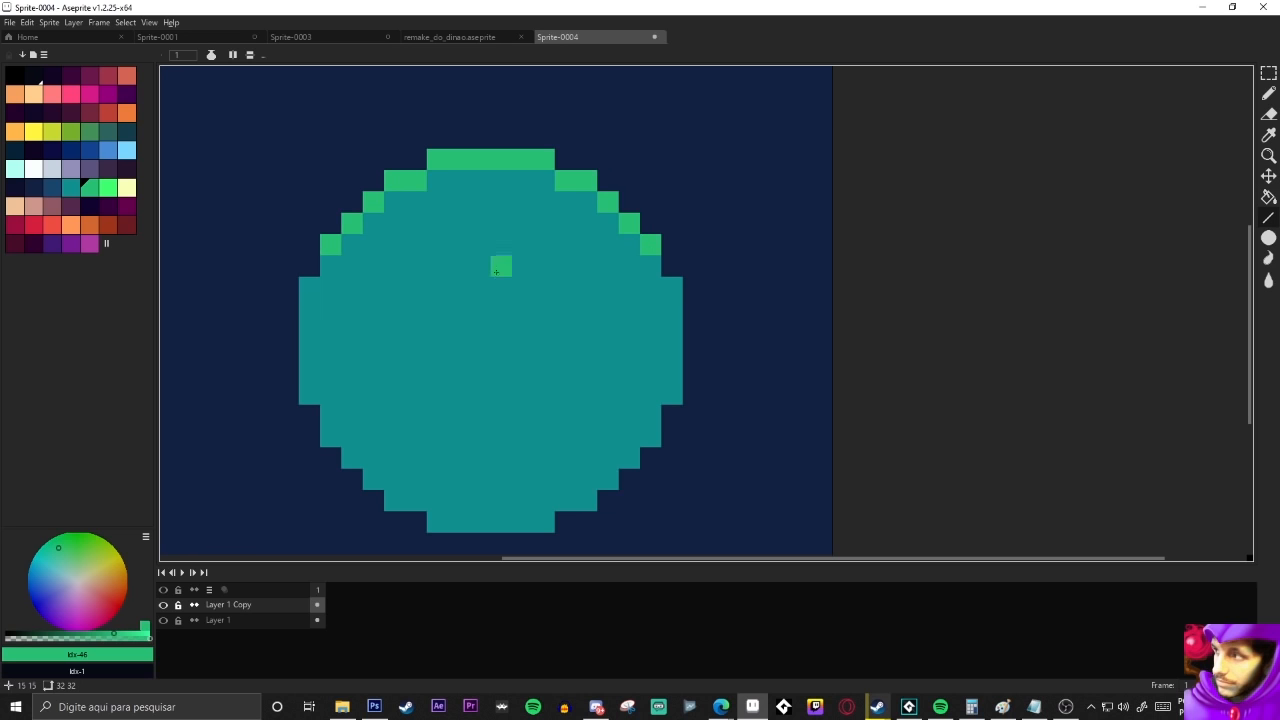
Thicken the green highlight into a crescent across the circle's upper part with the Pencil tool
scroll(478, 320, down, 4)
drag(485, 324, 509, 302)
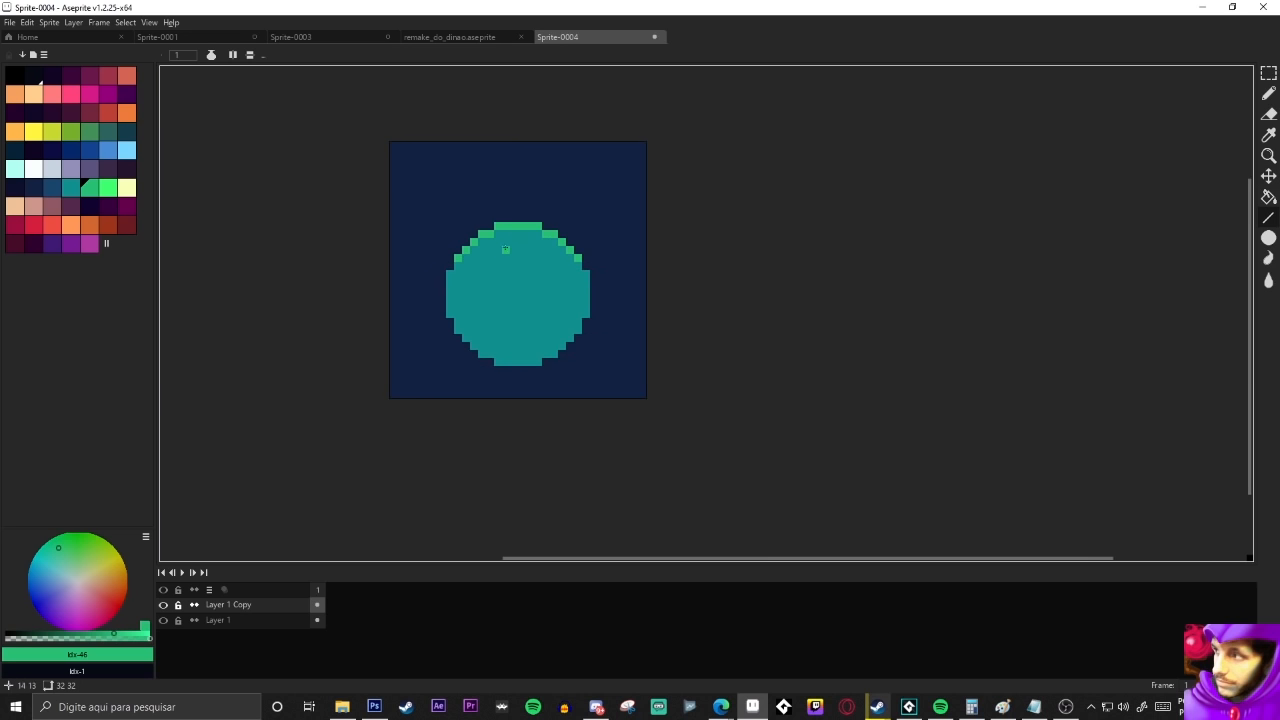
scroll(505, 289, up, 3)
key(b)
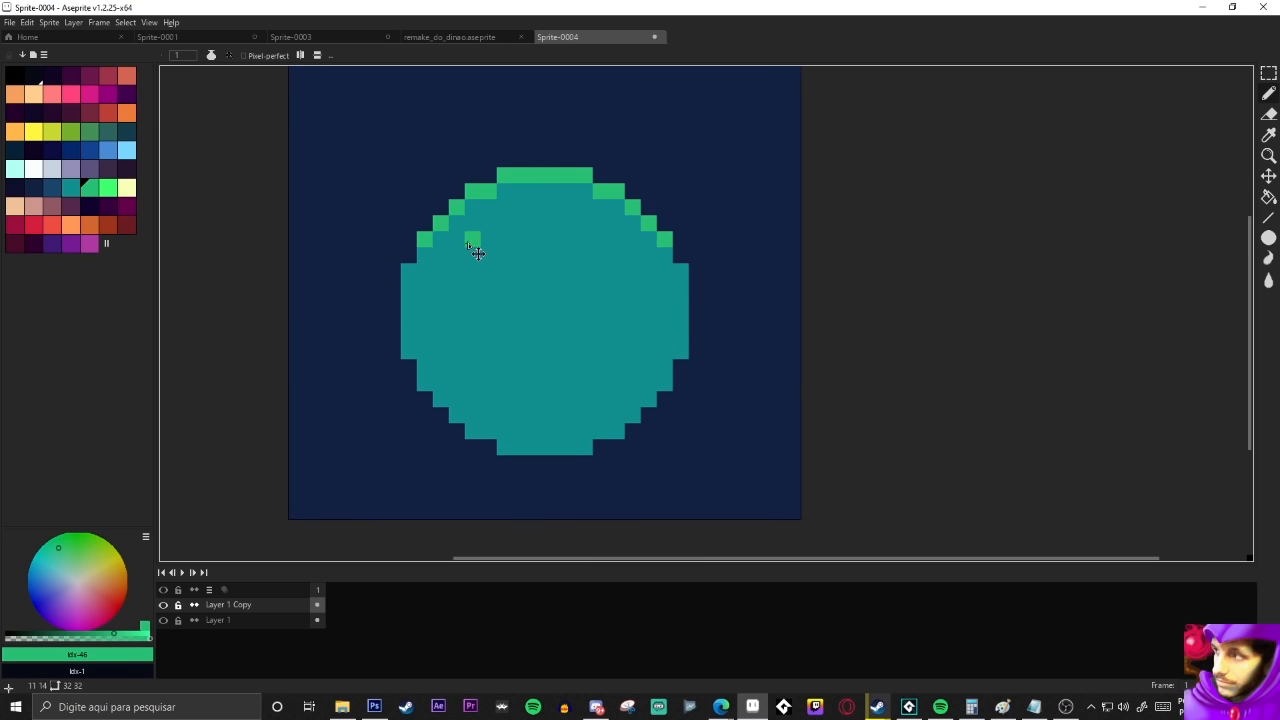
mouse_move(453, 269)
mouse_down()
mouse_move(474, 229)
mouse_move(530, 200)
mouse_move(575, 204)
mouse_move(668, 283)
mouse_up()
click(679, 285)
click(424, 286)
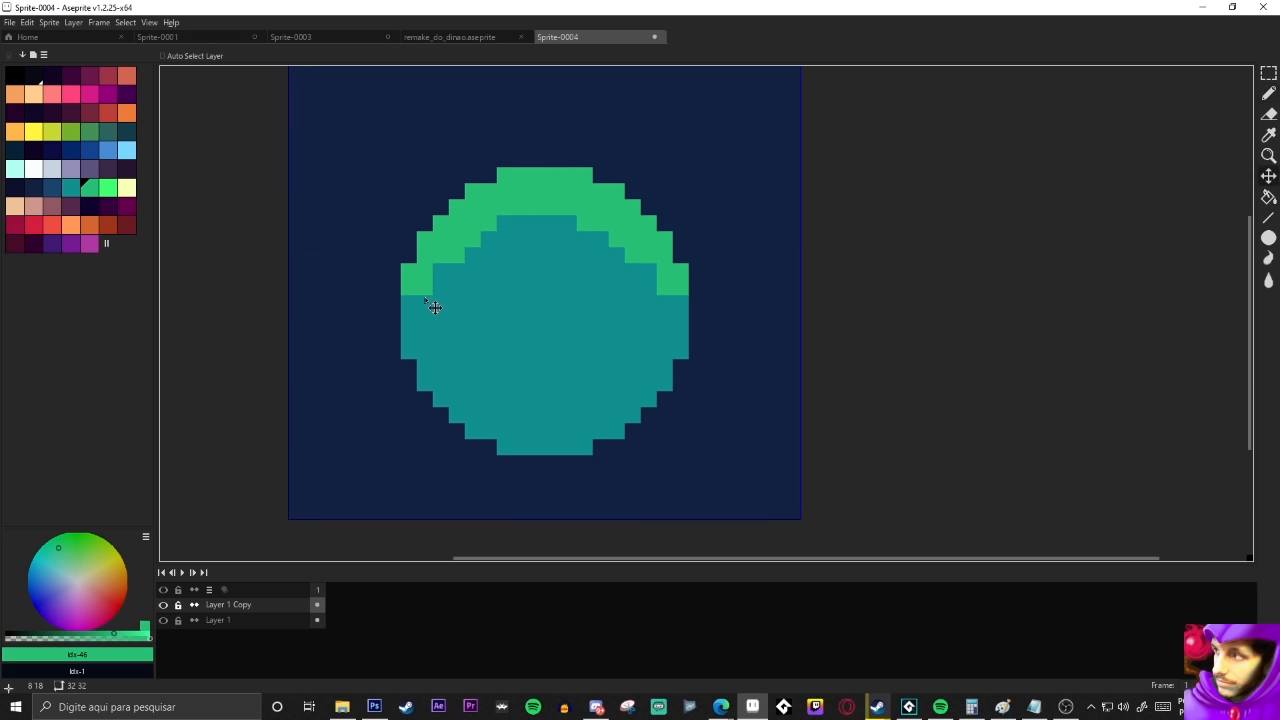
Refine the crescent highlight's inner edge into a smooth curve with sampled teal and green #28c074 pixels
alt+click(452, 304)
mouse_move(456, 250)
mouse_down()
mouse_move(551, 222)
mouse_move(658, 273)
mouse_up()
alt+click(680, 280)
click(489, 224)
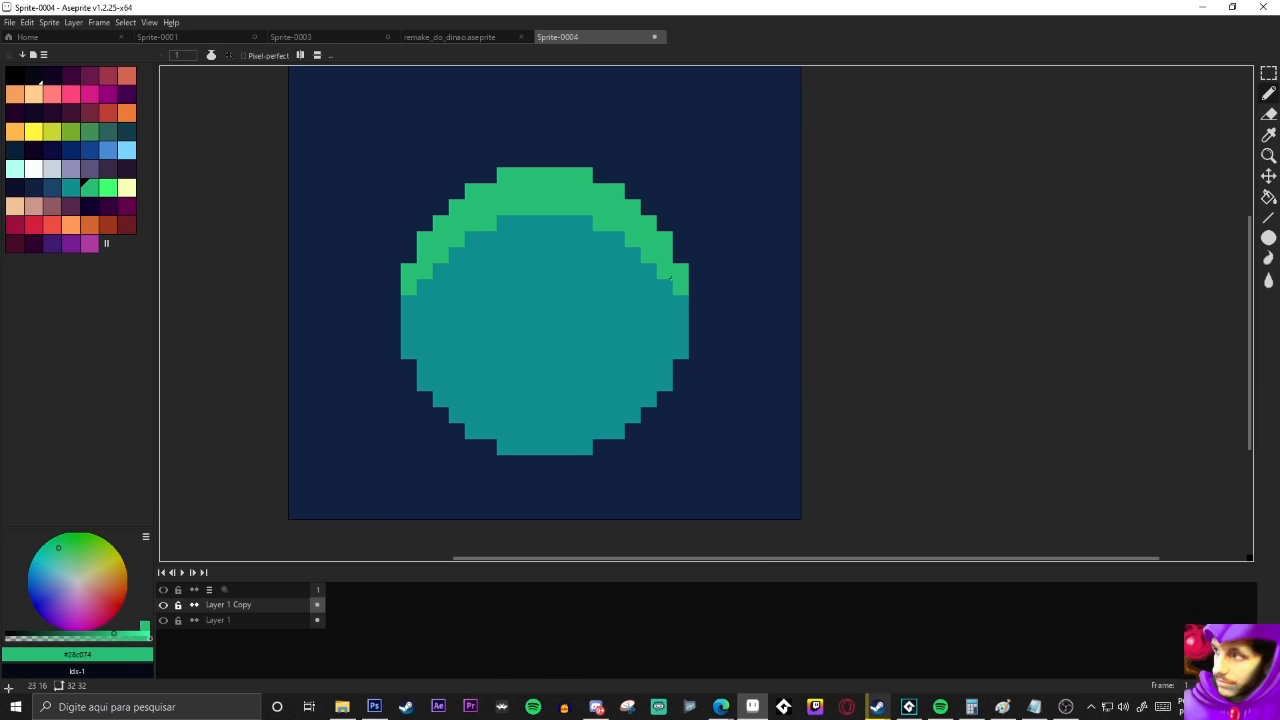
click(585, 223)
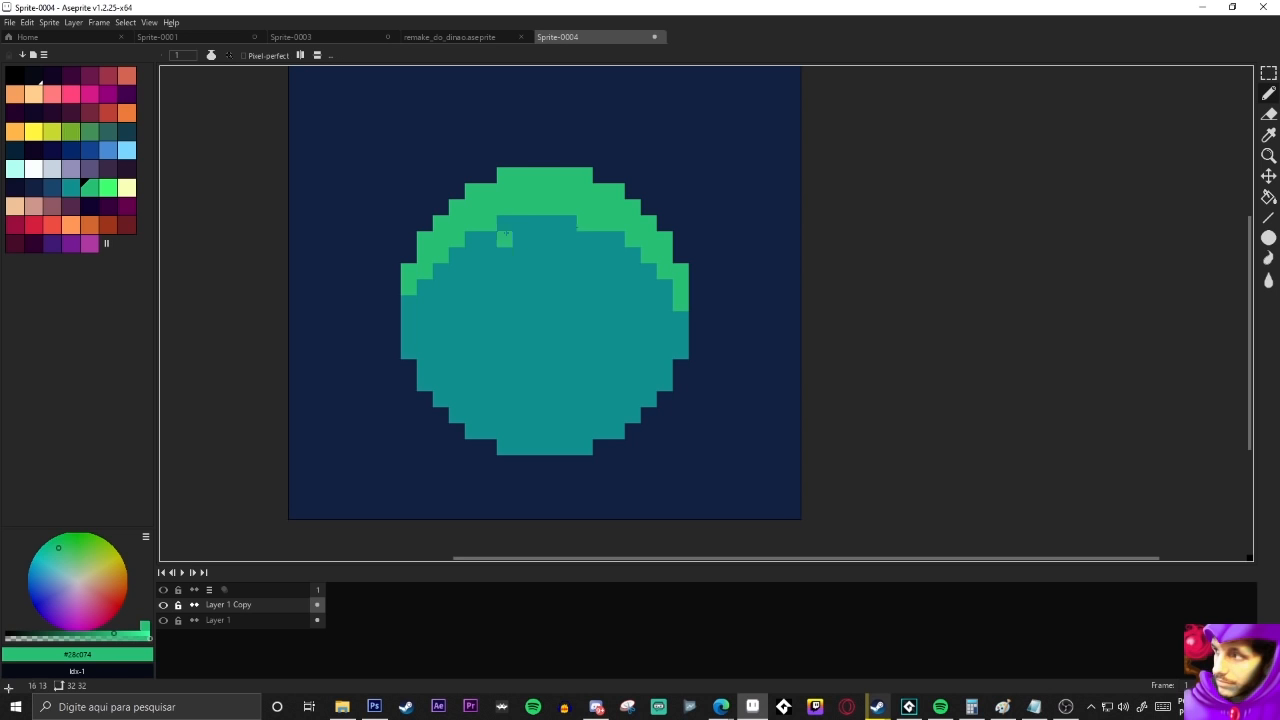
drag(406, 301, 451, 250)
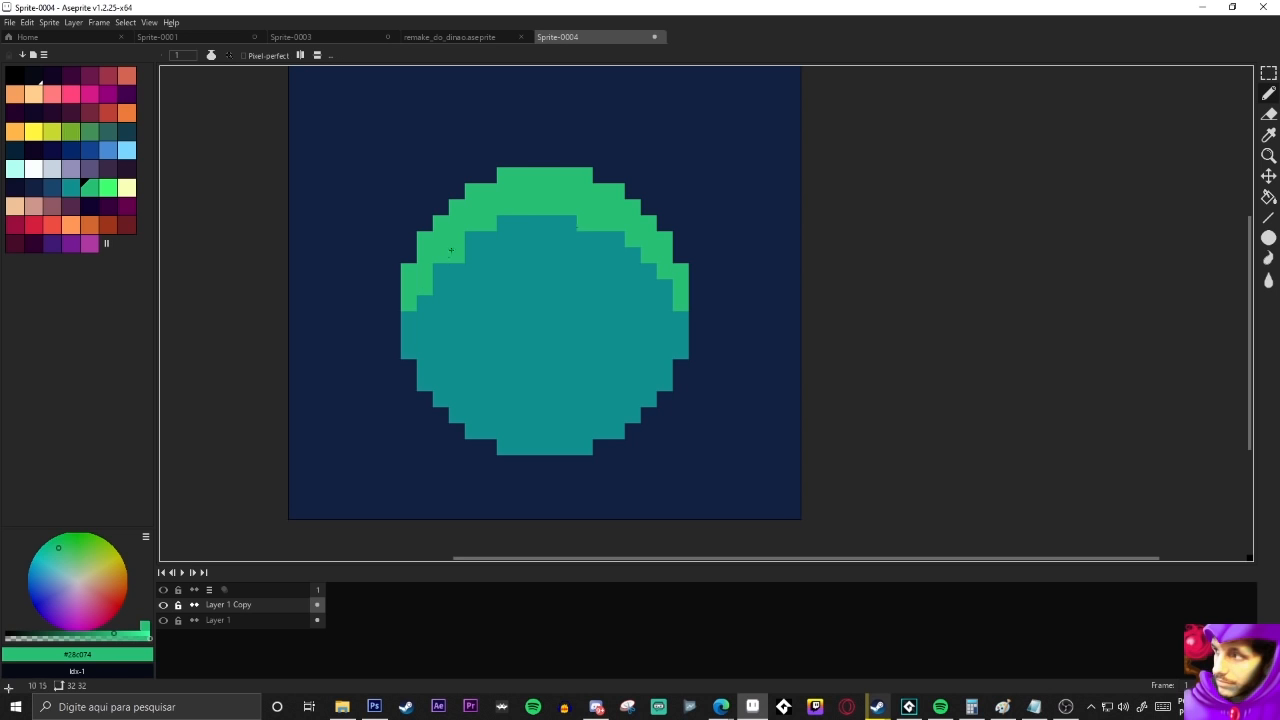
click(504, 224)
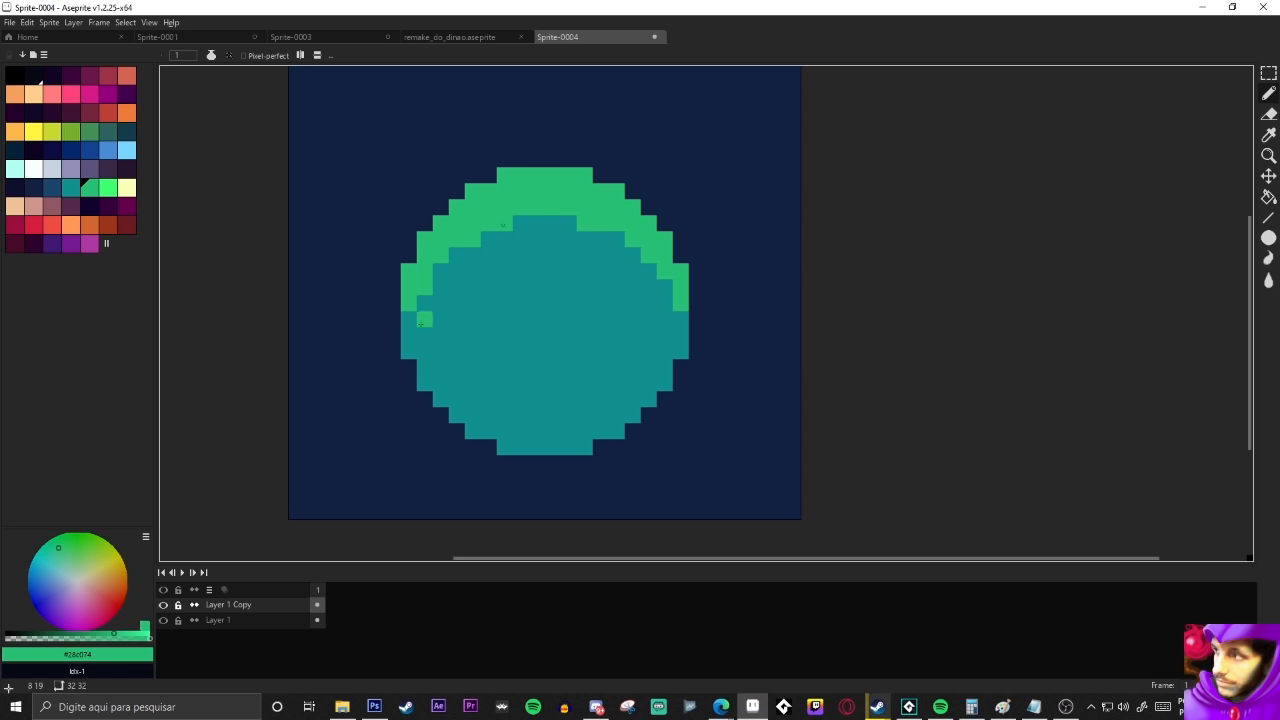
click(408, 319)
Trace the circle's lower rim with a one-pixel shadow in blue palette colour 44
scroll(613, 357, down, 3)
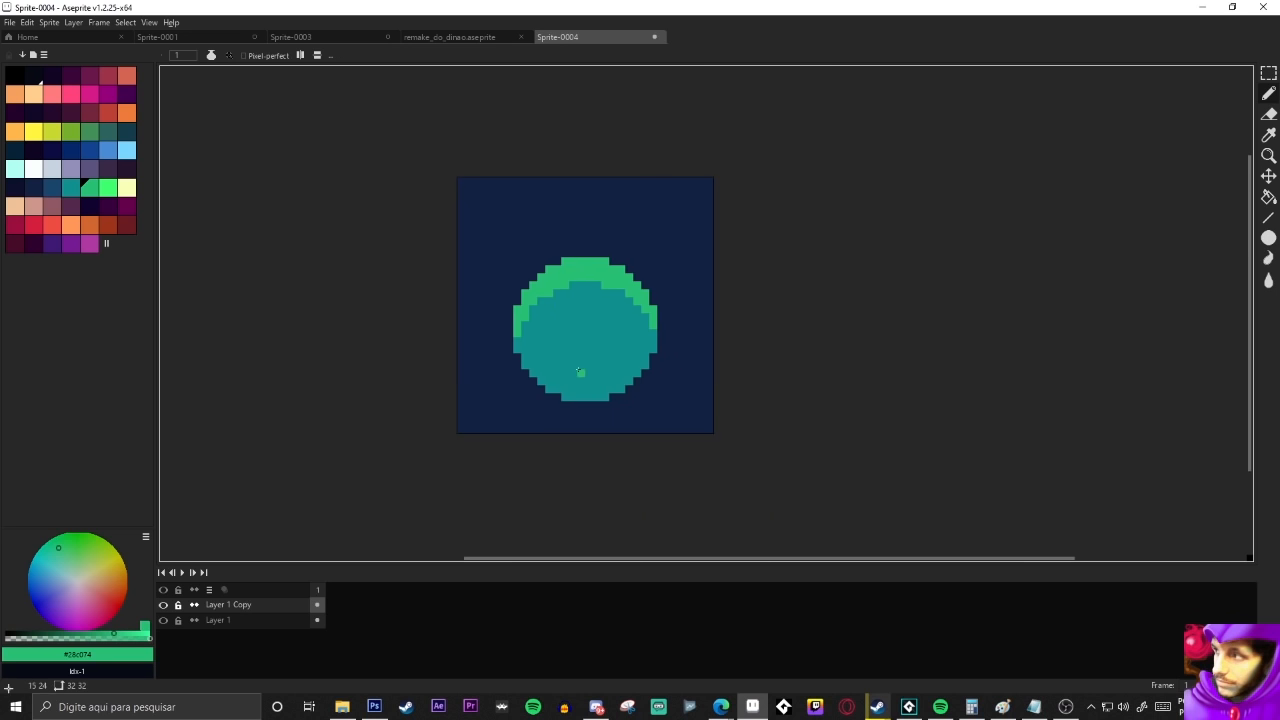
scroll(583, 385, down, 3)
scroll(540, 400, up, 4)
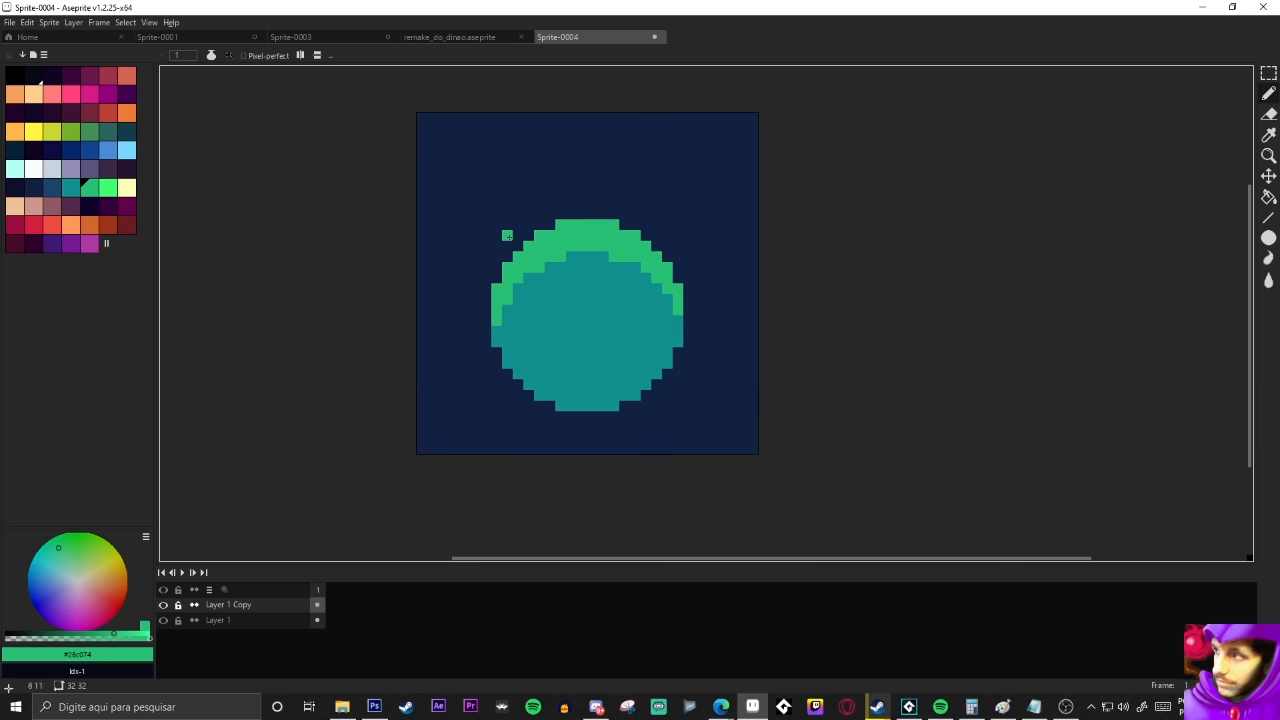
click(68, 190)
key(bracketleft)
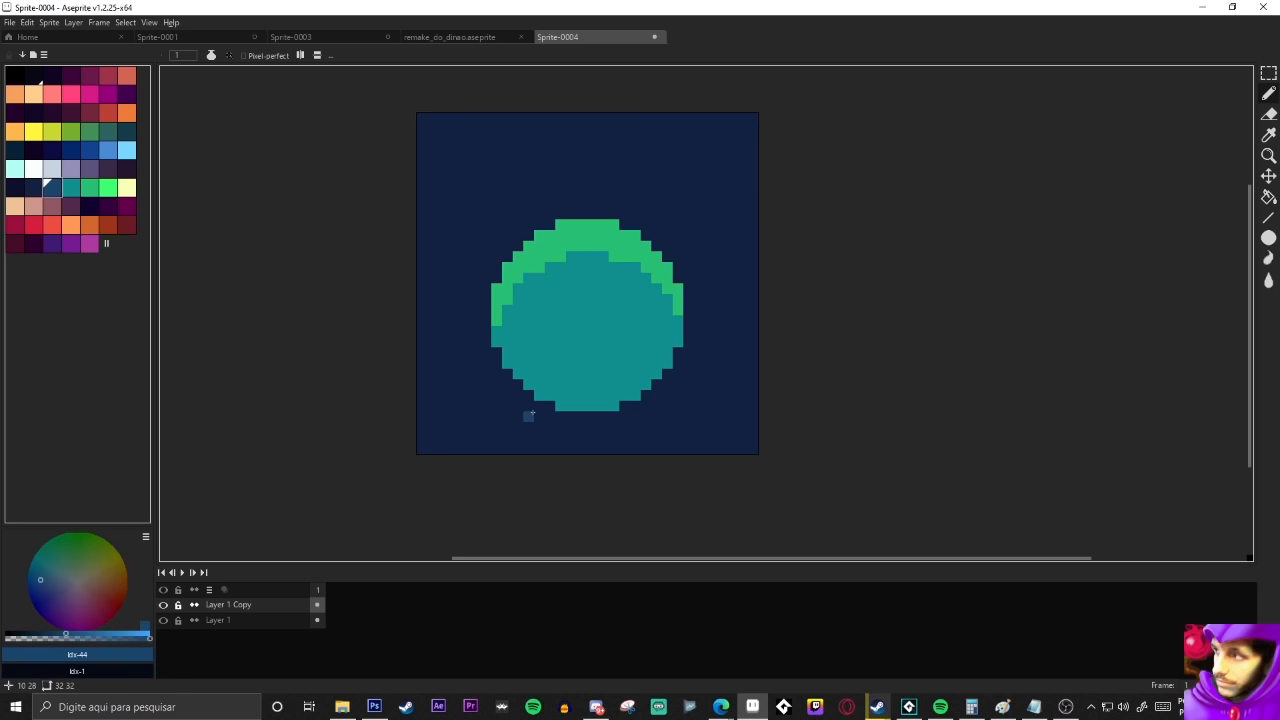
drag(561, 403, 607, 406)
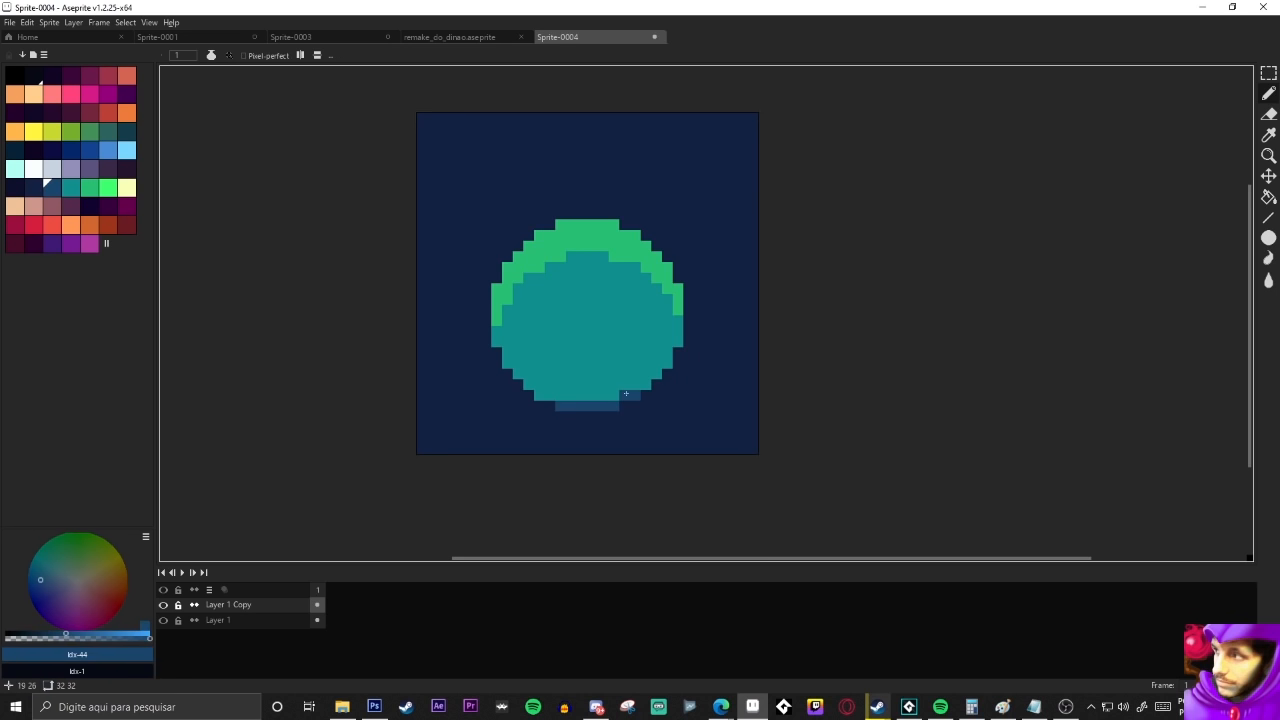
key(ctrl+z)
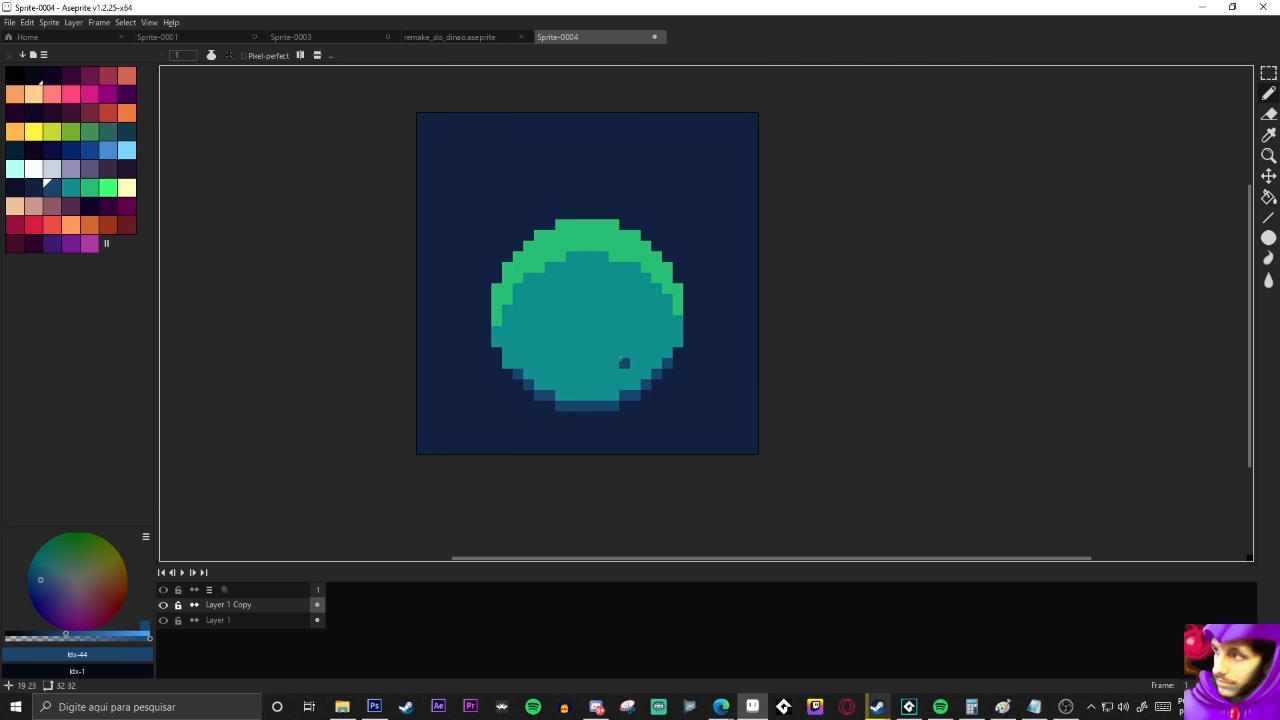
scroll(624, 352, down, 3)
scroll(620, 398, up, 2)
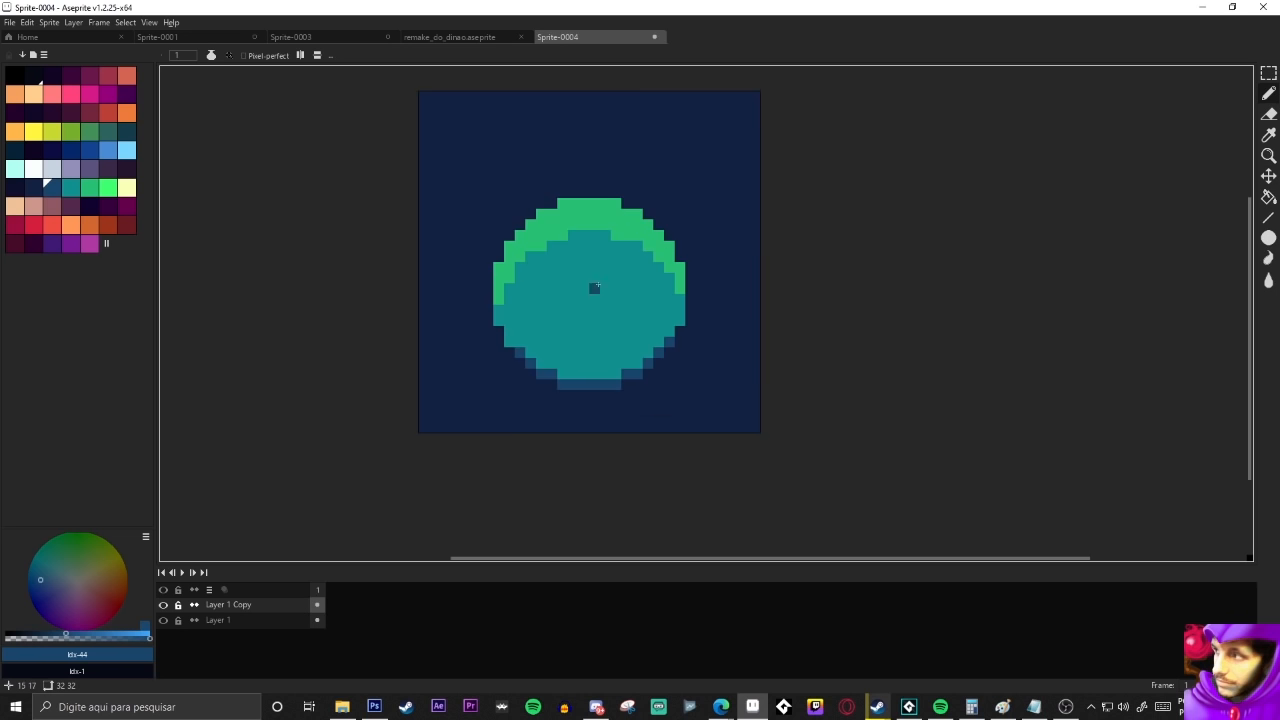
Fill the circle's blue lower rim back in with sampled teal #10908e using the Paint Bucket
key(g)
alt+click(603, 329)
click(595, 386)
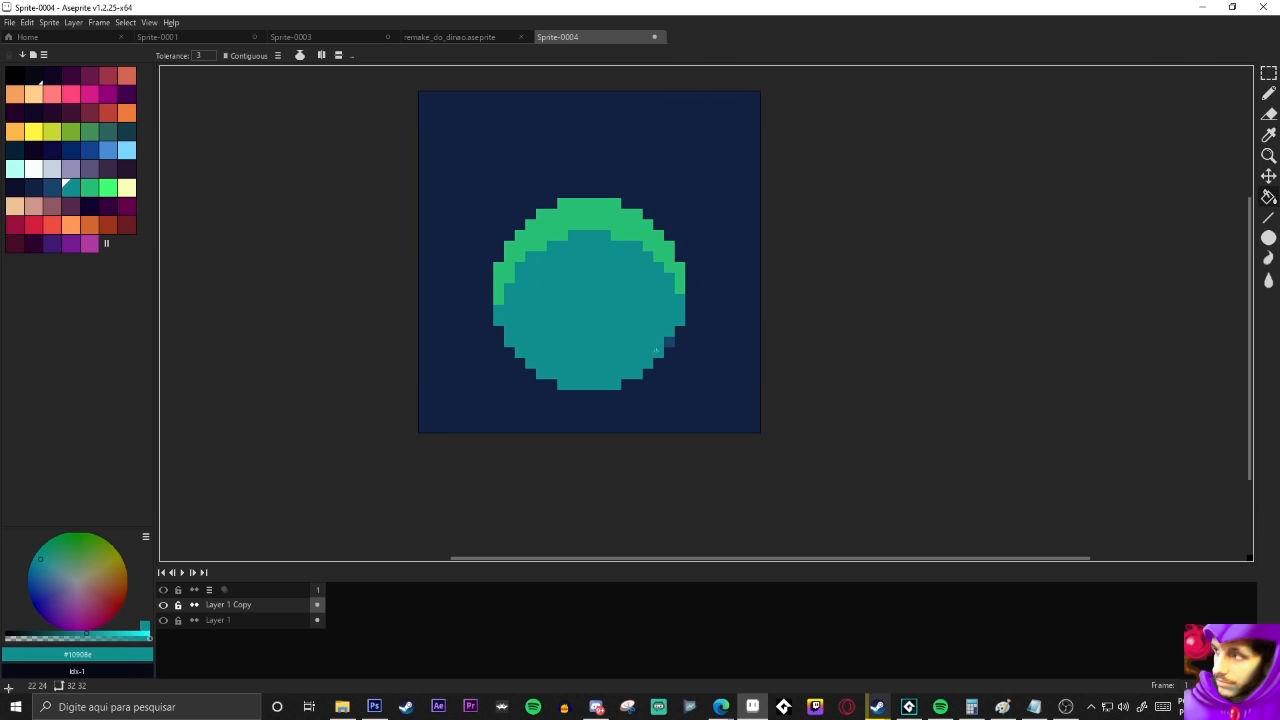
scroll(572, 353, down, 2)
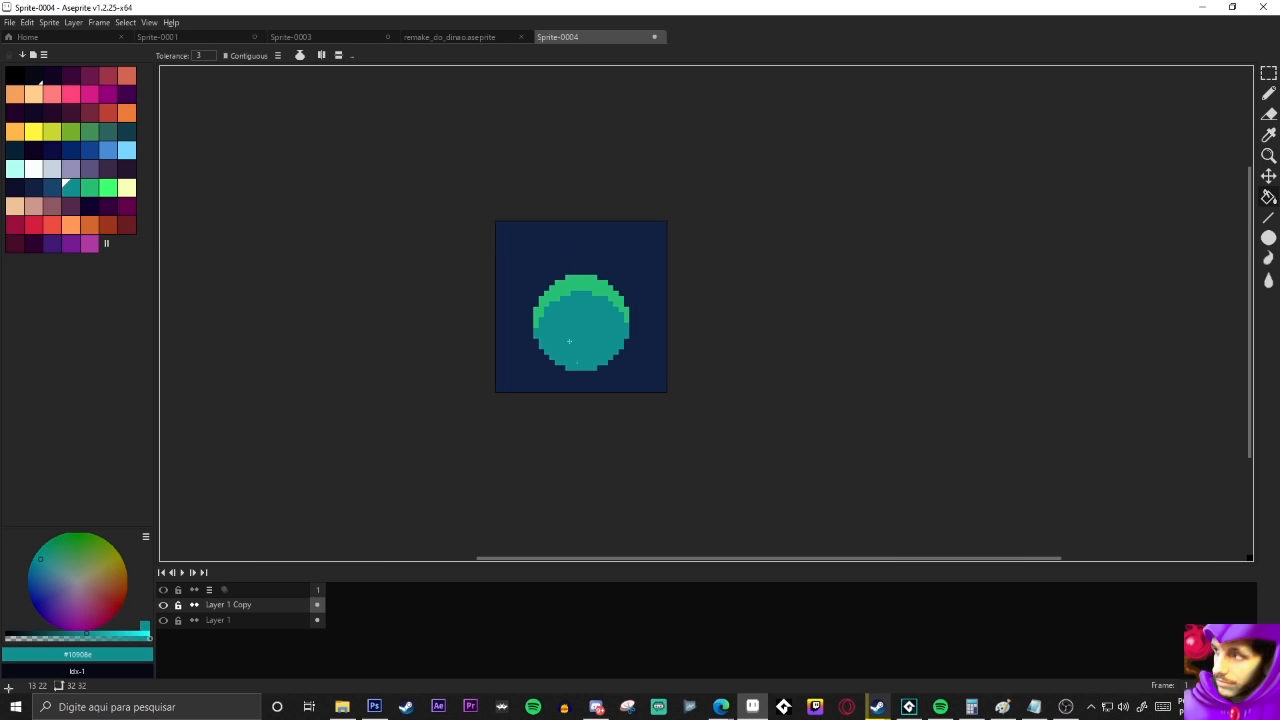
scroll(566, 334, up, 2)
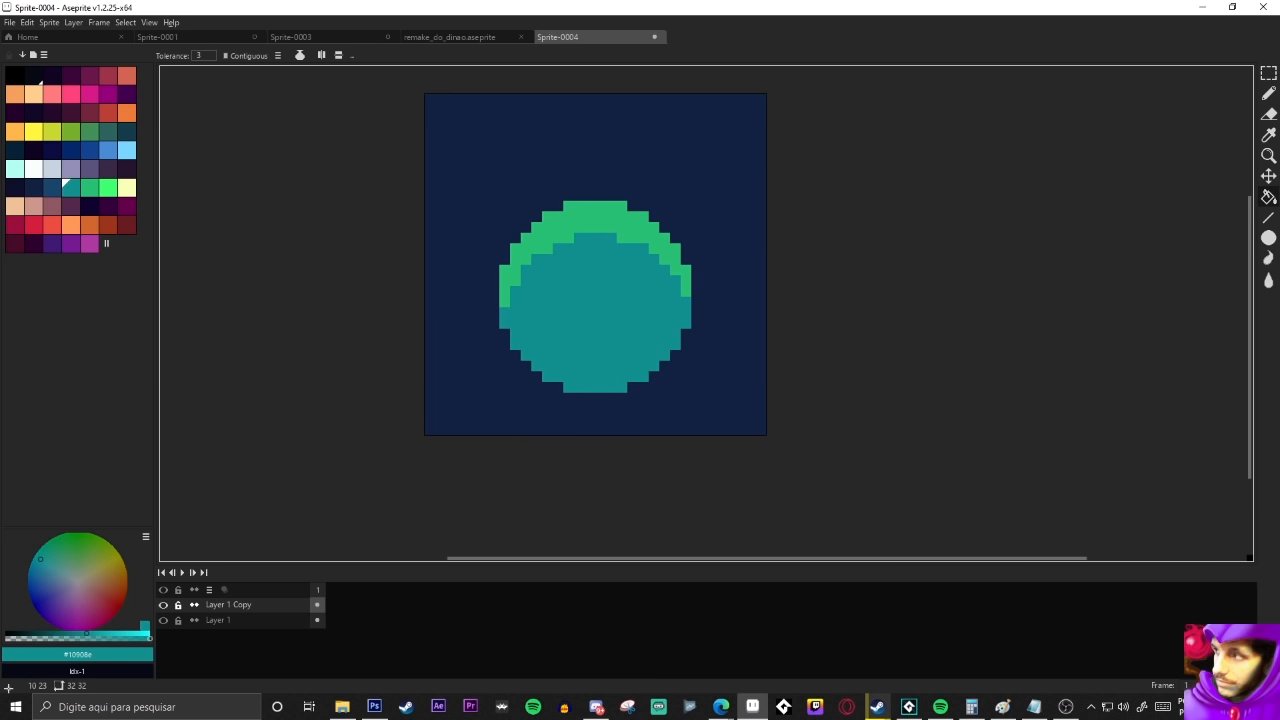
scroll(603, 342, down, 2)
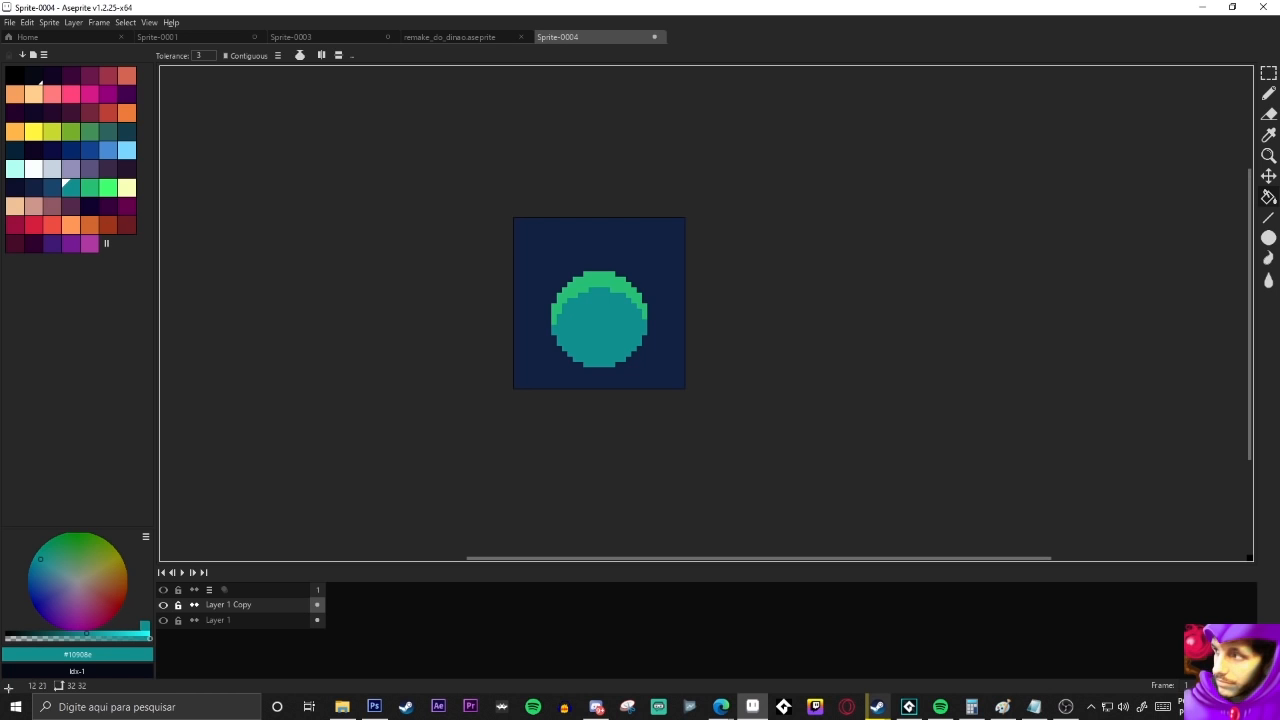
scroll(580, 325, up, 1)
drag(616, 329, 579, 325)
key(b)
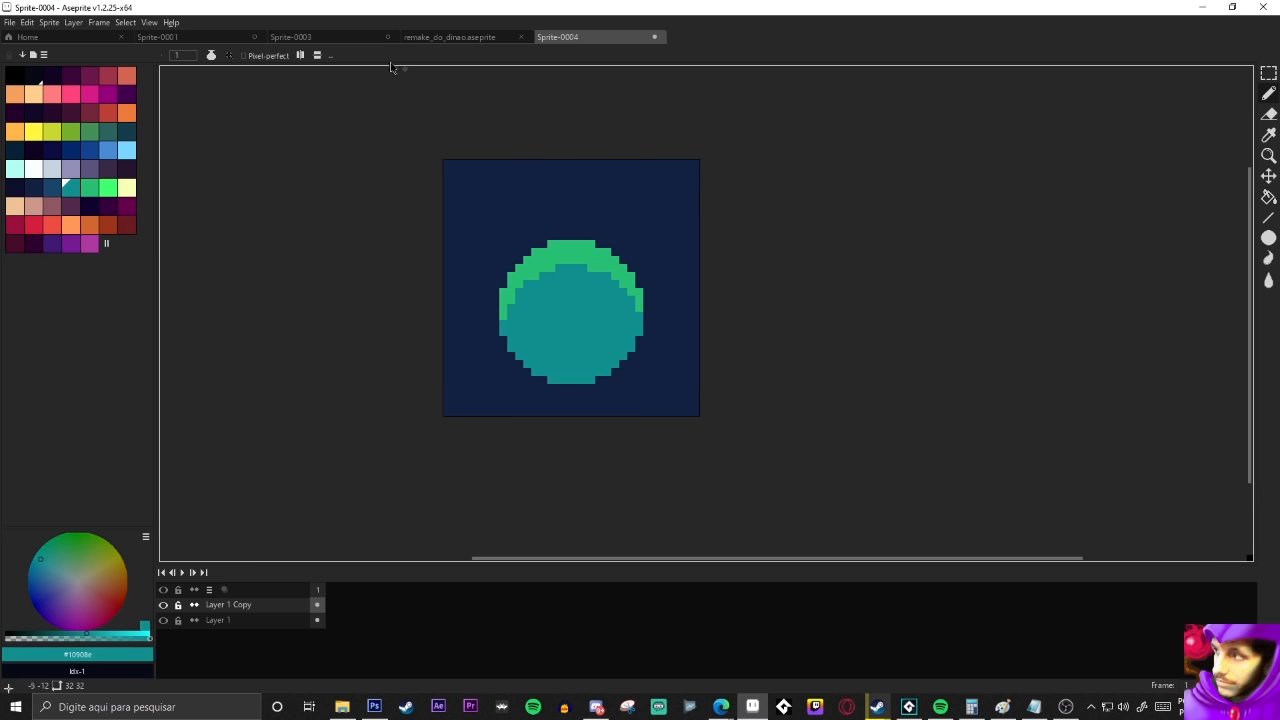
Switch to the Sprite-0003 landscape and examine the pixel shading on the foreground rock up close
click(351, 40)
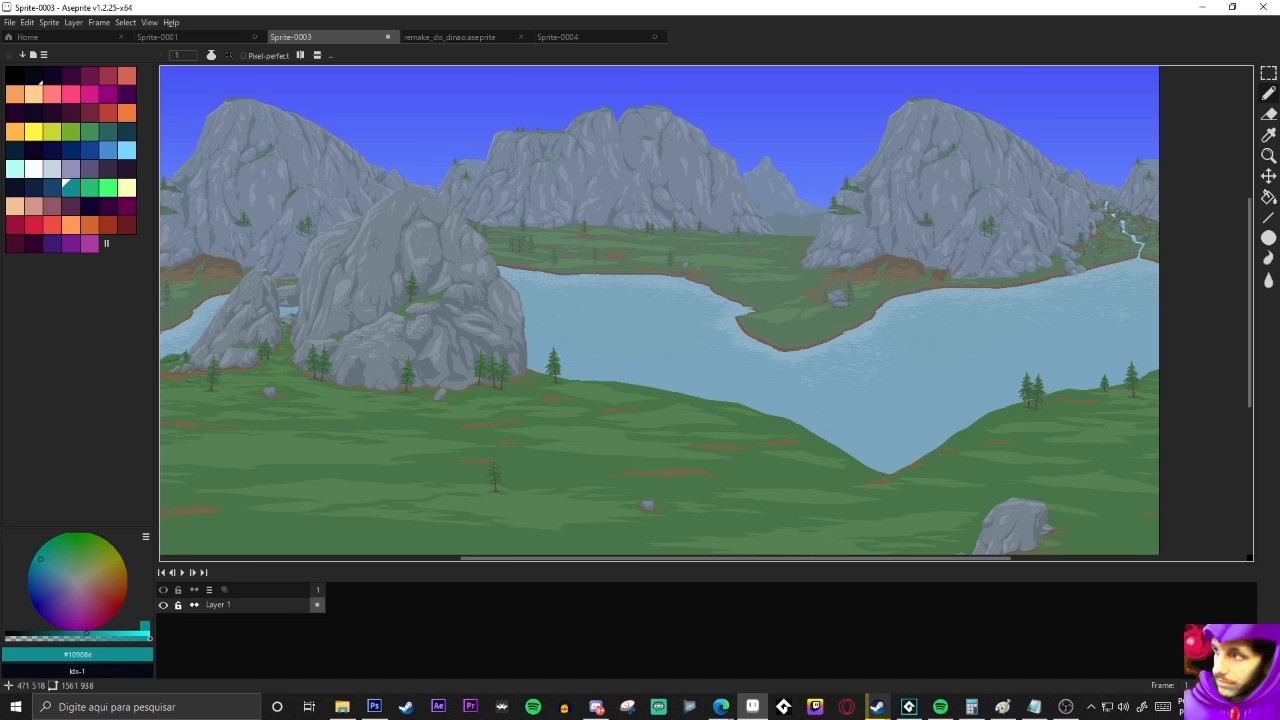
scroll(433, 353, up, 5)
scroll(393, 322, up, 4)
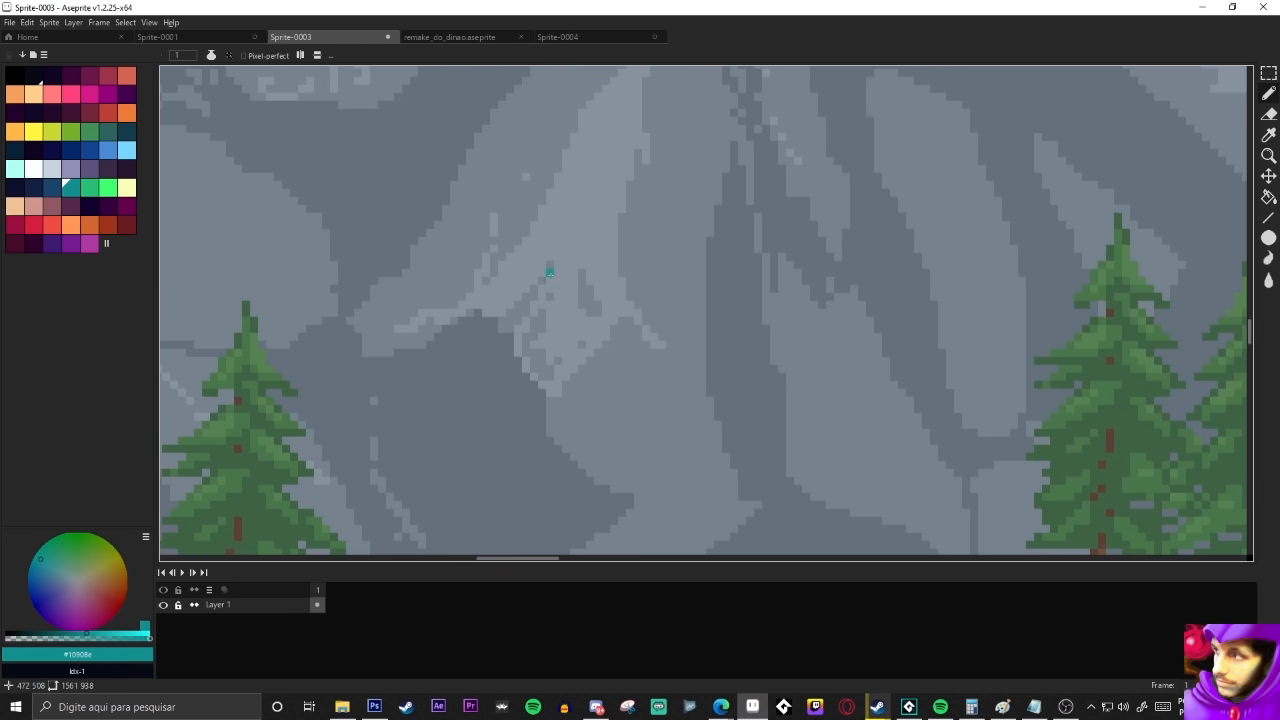
Try a few pencil strokes in sampled light grey #86929e on the foreground rock face and undo them
alt+click(549, 271)
mouse_move(658, 254)
mouse_down()
mouse_move(690, 182)
mouse_move(703, 178)
mouse_move(662, 176)
mouse_move(638, 232)
mouse_up()
drag(686, 148, 686, 110)
drag(678, 202, 686, 150)
key(ctrl+z)
key(ctrl+z)
key(ctrl+z)
drag(588, 271, 614, 275)
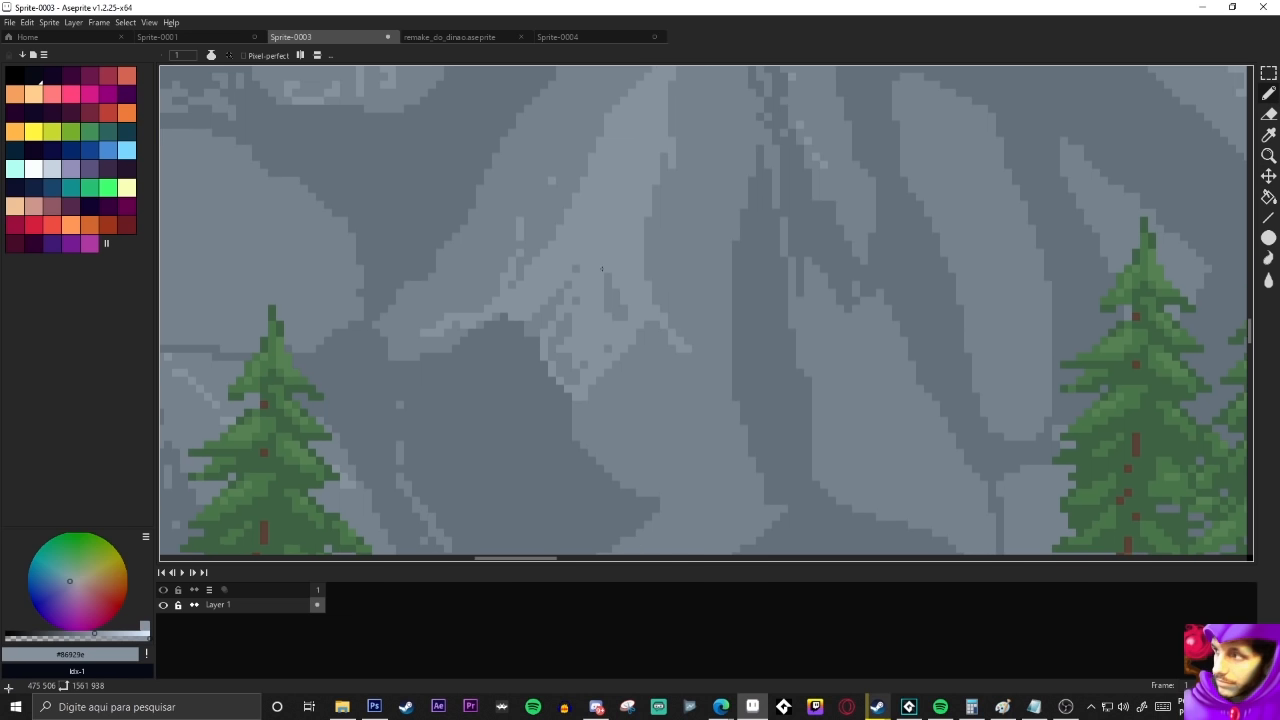
scroll(602, 250, down, 1)
drag(602, 250, 600, 312)
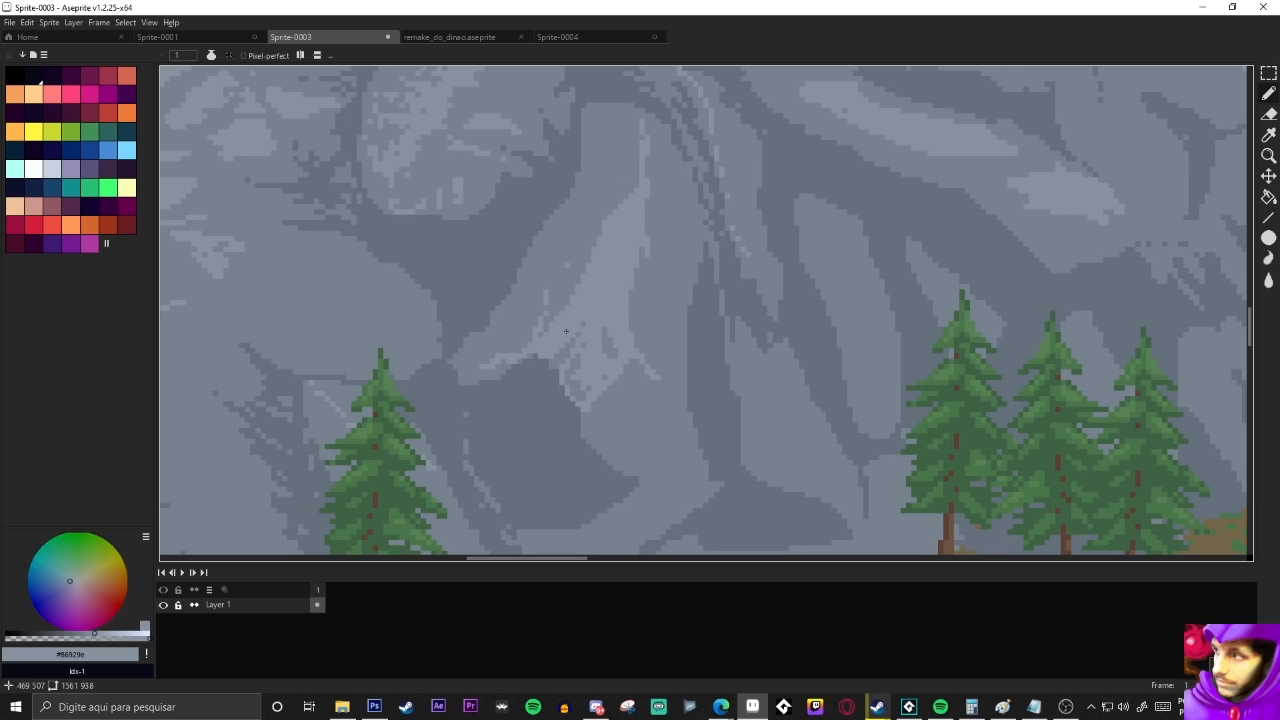
In Sprite-0004, paint a 4 × 2 pixel block in sampled green #28c074 just below the crescent's middle
click(580, 37)
scroll(560, 246, up, 1)
key(alt)
alt+click(557, 248)
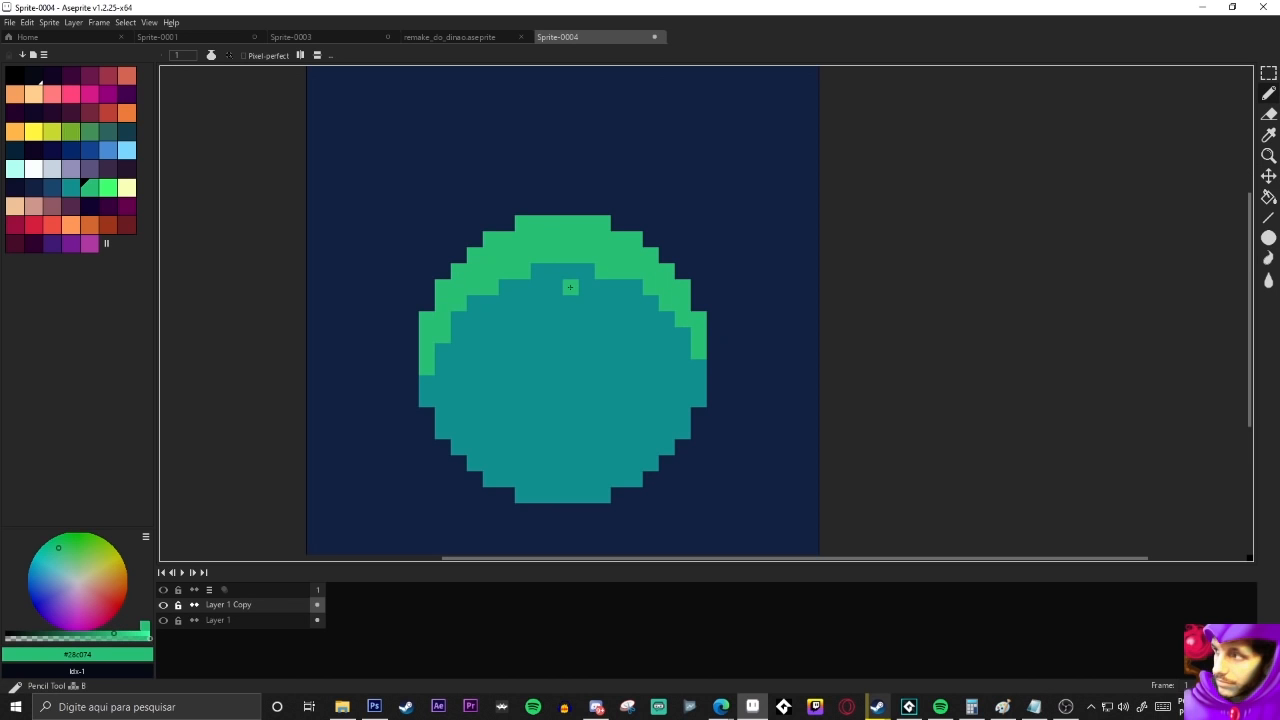
key(plus)
click(547, 295)
click(579, 295)
Add short two-pixel green dashes and single pixels with a one-pixel brush on both sides of the central block
key(minus)
drag(507, 318, 491, 318)
drag(619, 318, 638, 320)
click(666, 350)
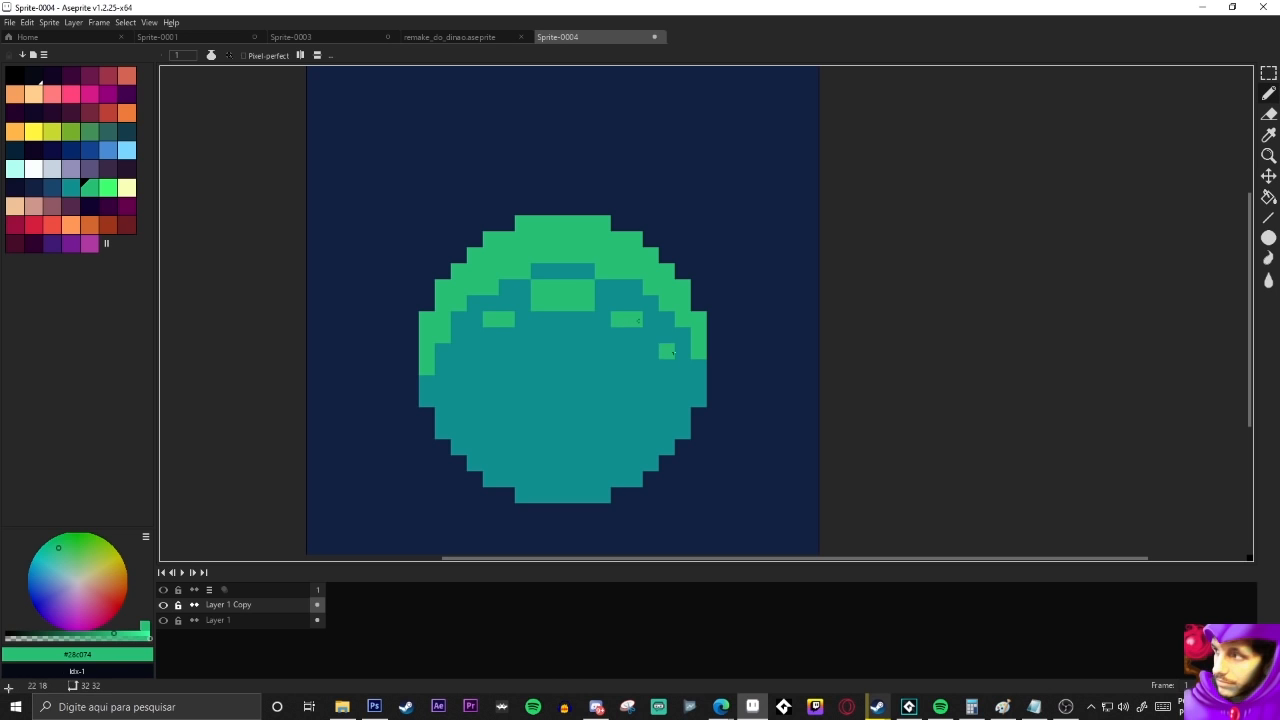
click(458, 350)
mouse_move(602, 336)
mouse_down()
mouse_move(589, 338)
mouse_move(617, 339)
mouse_up()
key(ctrl+z)
Add green patches with a two-pixel brush across the circle's middle, plus a single green pixel on each side below them
key(plus)
click(610, 343)
mouse_move(498, 328)
mouse_down()
mouse_move(514, 328)
mouse_move(514, 343)
mouse_up()
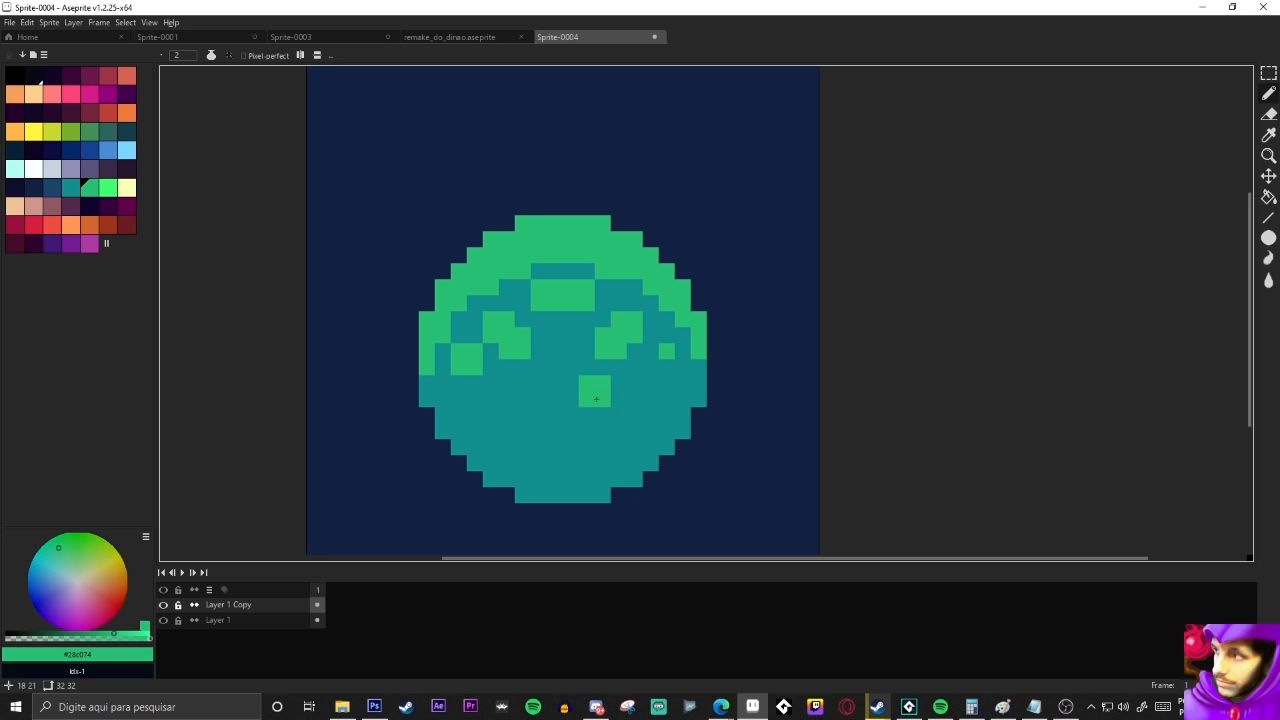
click(661, 360)
click(581, 393)
click(517, 393)
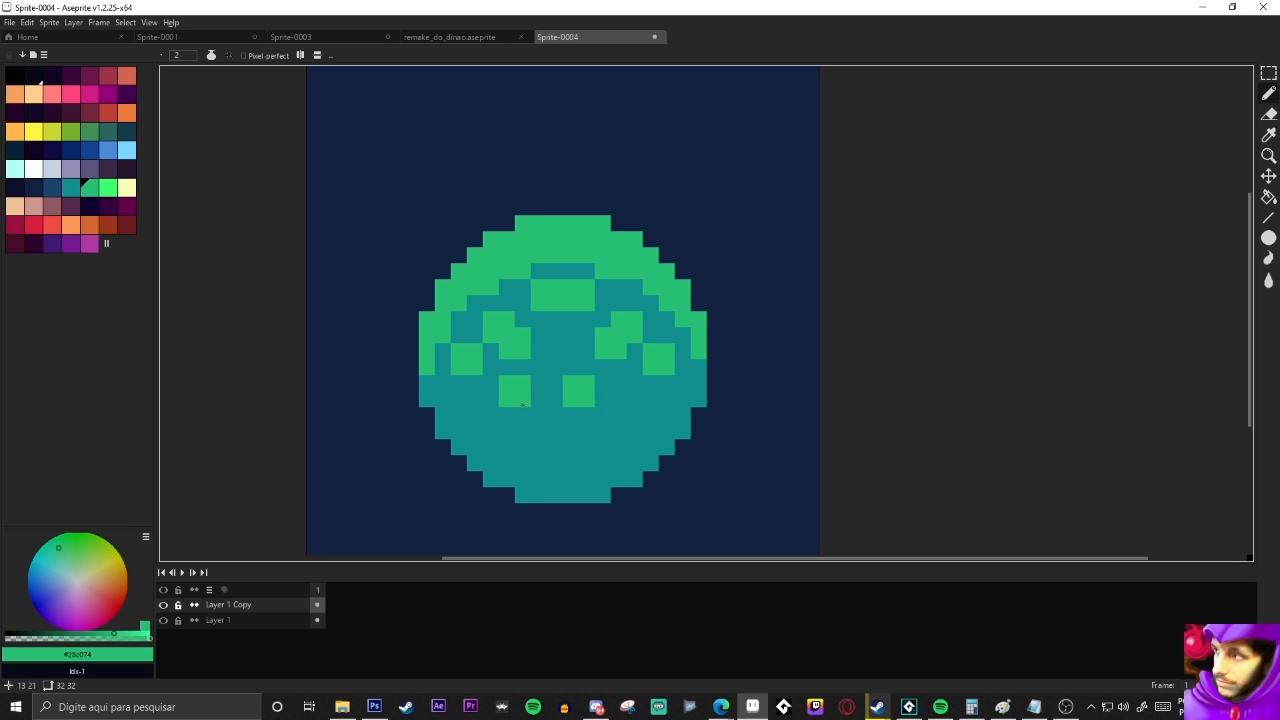
key(minus)
scroll(500, 440, down, 3)
scroll(494, 444, up, 4)
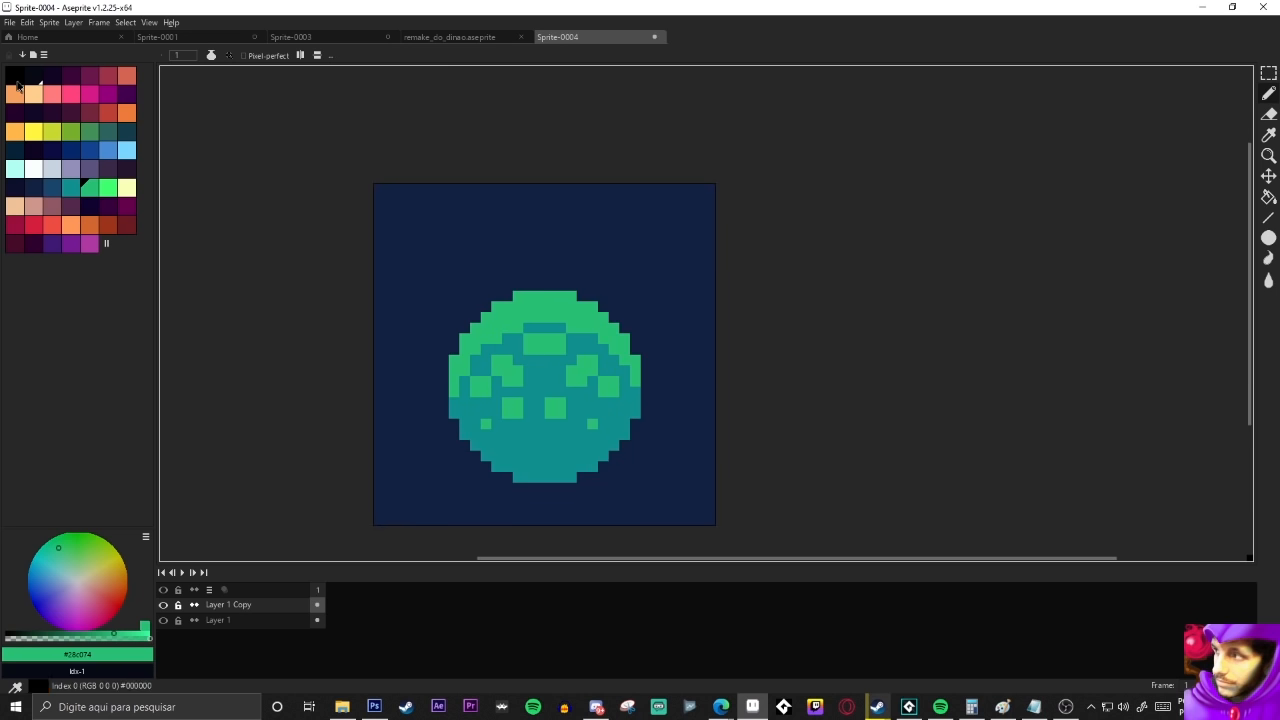
Draw curved one-pixel black lines around the green patches on both sides of the circle
click(15, 75)
mouse_move(507, 348)
mouse_down()
mouse_move(486, 368)
mouse_move(517, 358)
mouse_move(529, 377)
mouse_move(562, 365)
mouse_move(560, 383)
mouse_move(585, 350)
mouse_move(603, 361)
mouse_move(592, 394)
mouse_up()
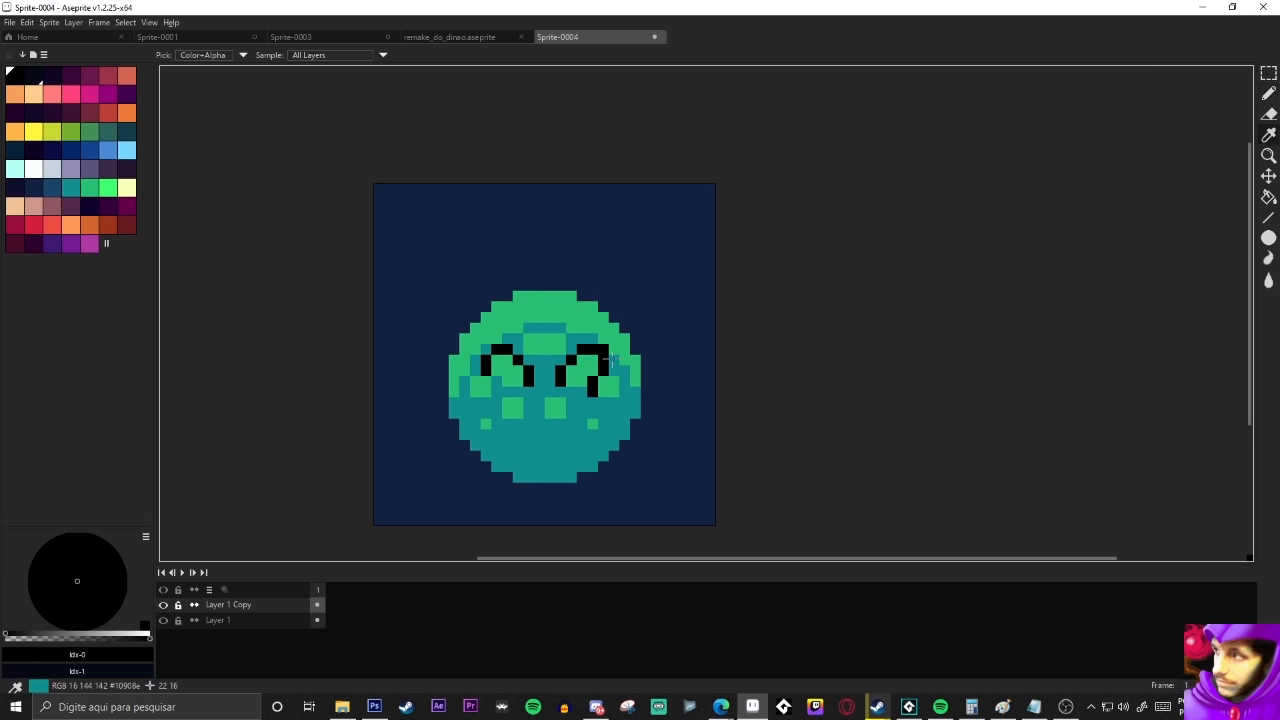
alt+click(600, 410)
Switch to the Sprite-0003 landscape and examine the foreground rock's shading close up and the whole scene from afar
click(455, 36)
click(320, 36)
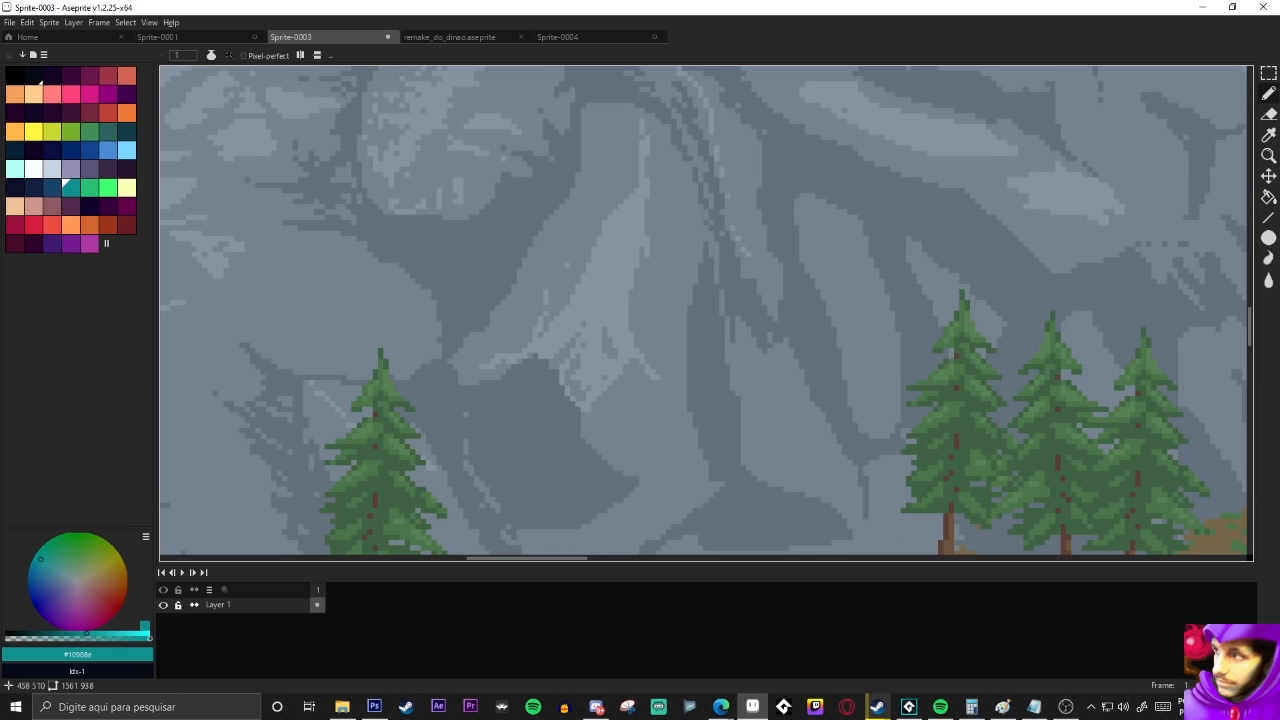
scroll(402, 418, down, 1)
drag(402, 418, 482, 400)
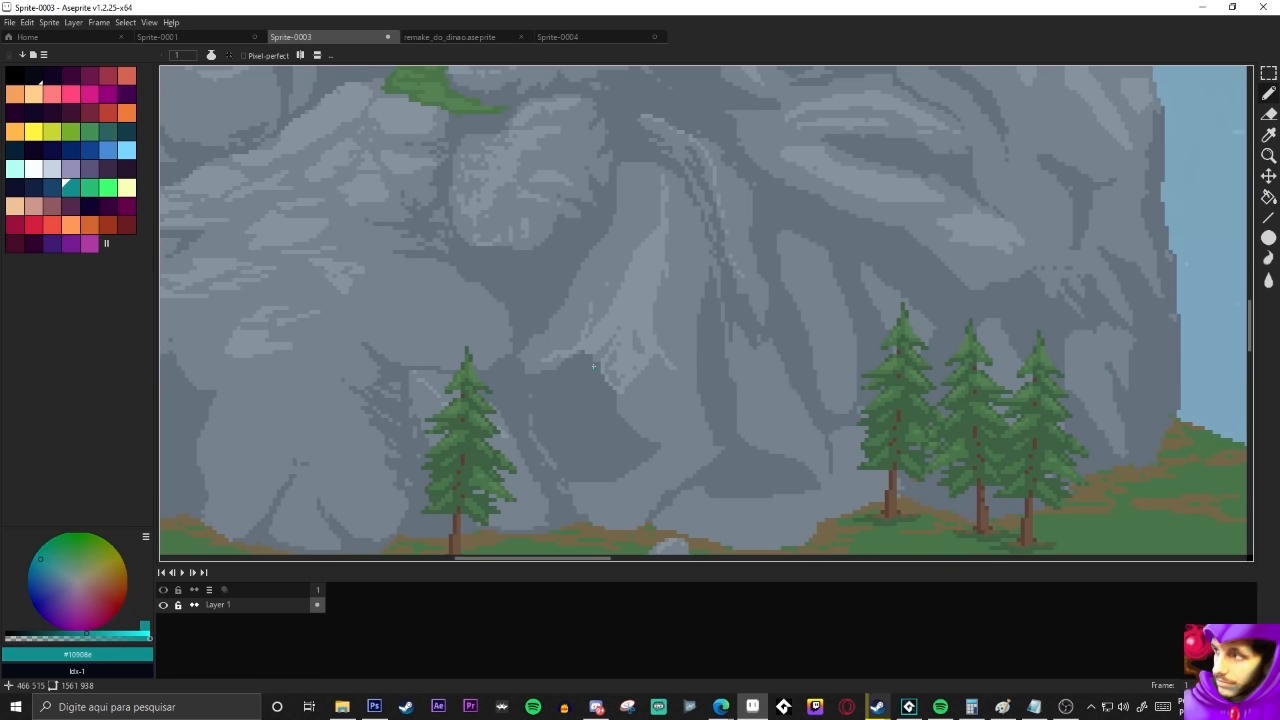
scroll(622, 299, down, 5)
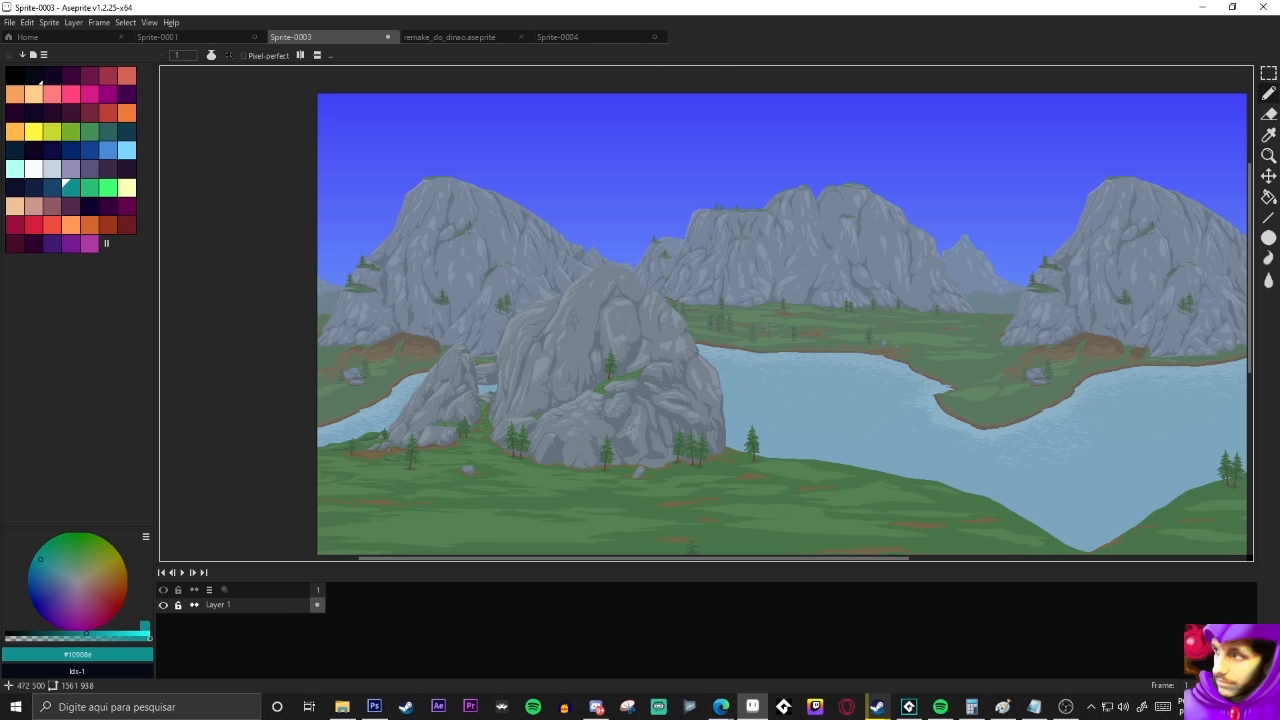
drag(633, 427, 406, 312)
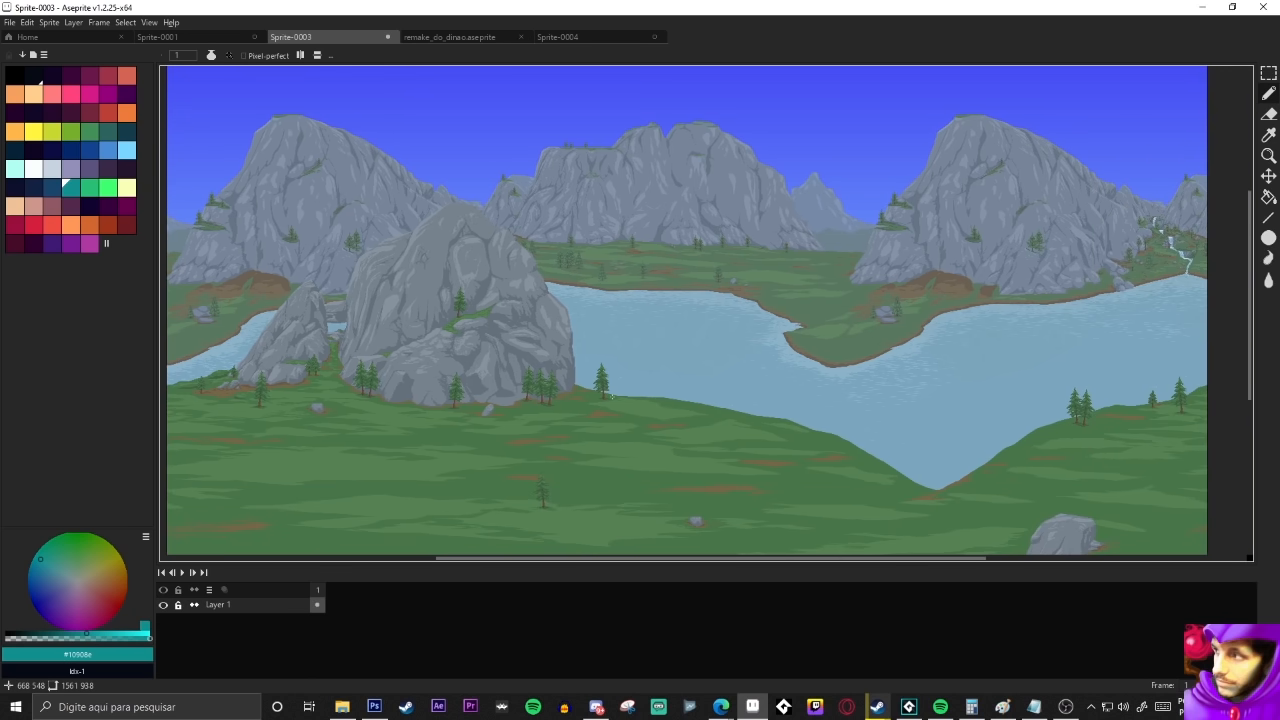
scroll(600, 381, down, 2)
scroll(600, 381, up, 4)
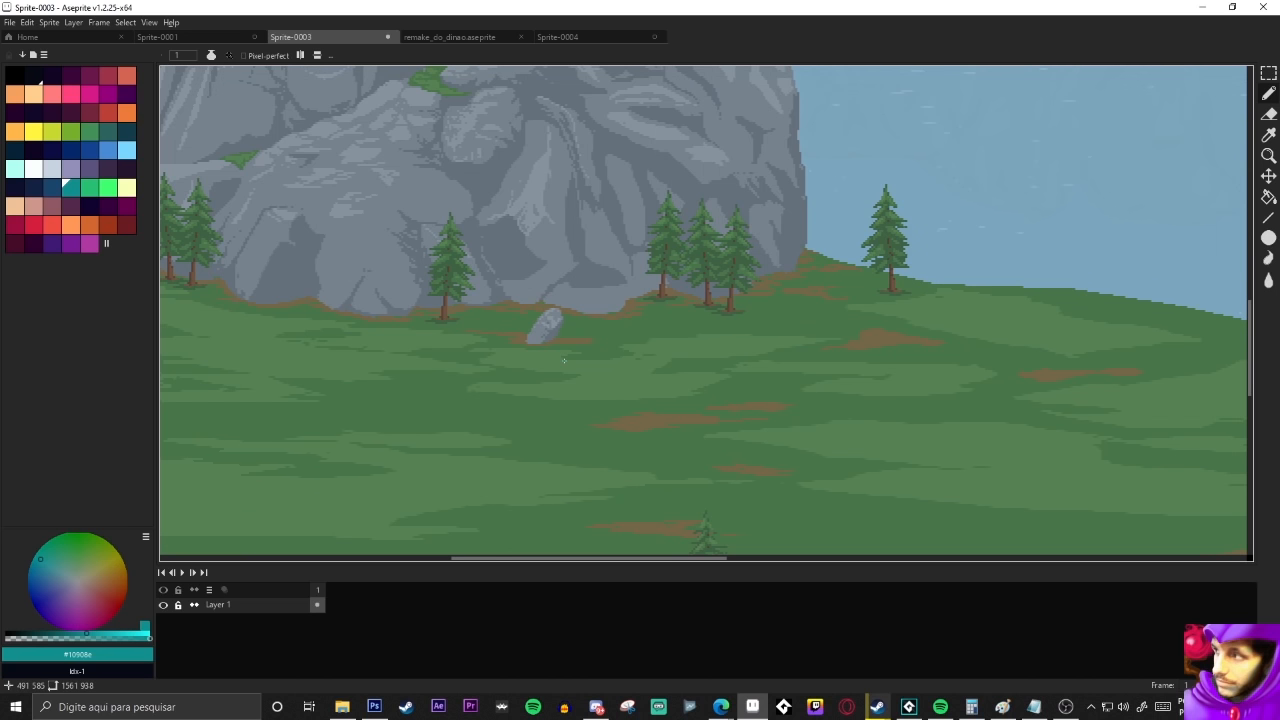
scroll(578, 331, down, 2)
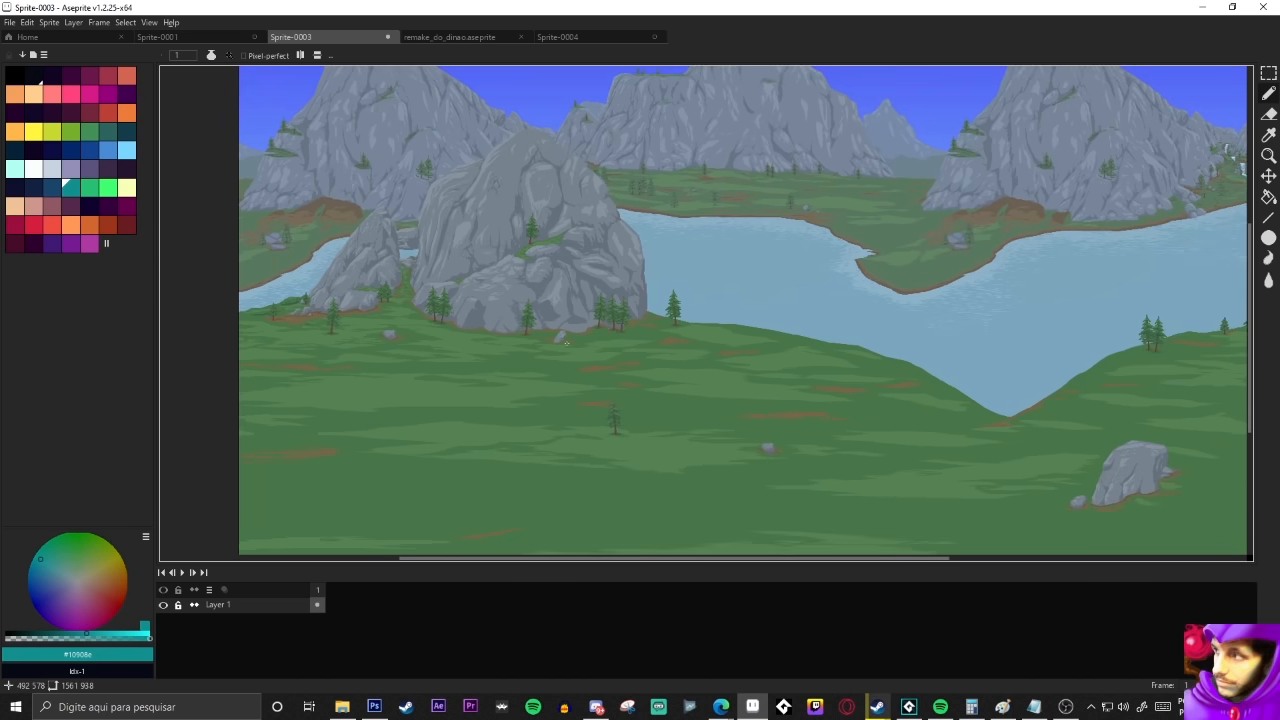
drag(625, 321, 558, 366)
Narrow the palette area beside the landscape canvas and duplicate Layer 1
drag(157, 463, 120, 463)
drag(359, 389, 378, 394)
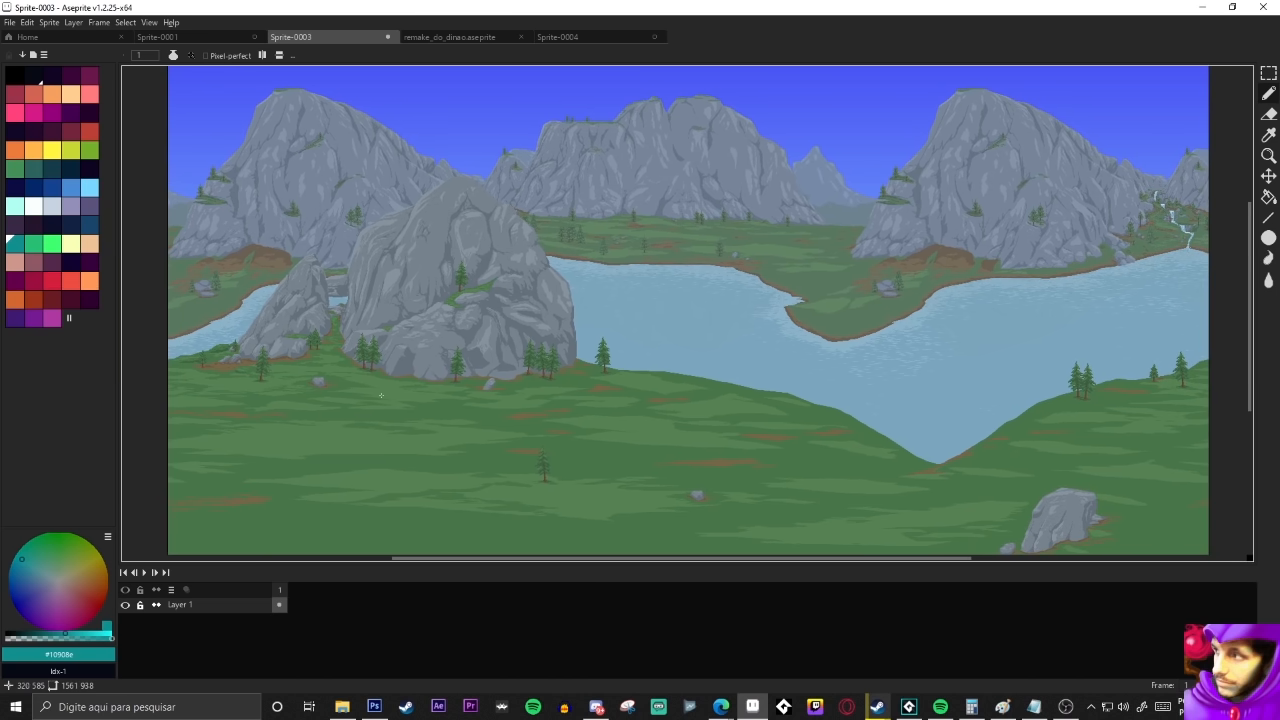
scroll(379, 395, down, 2)
scroll(406, 347, up, 2)
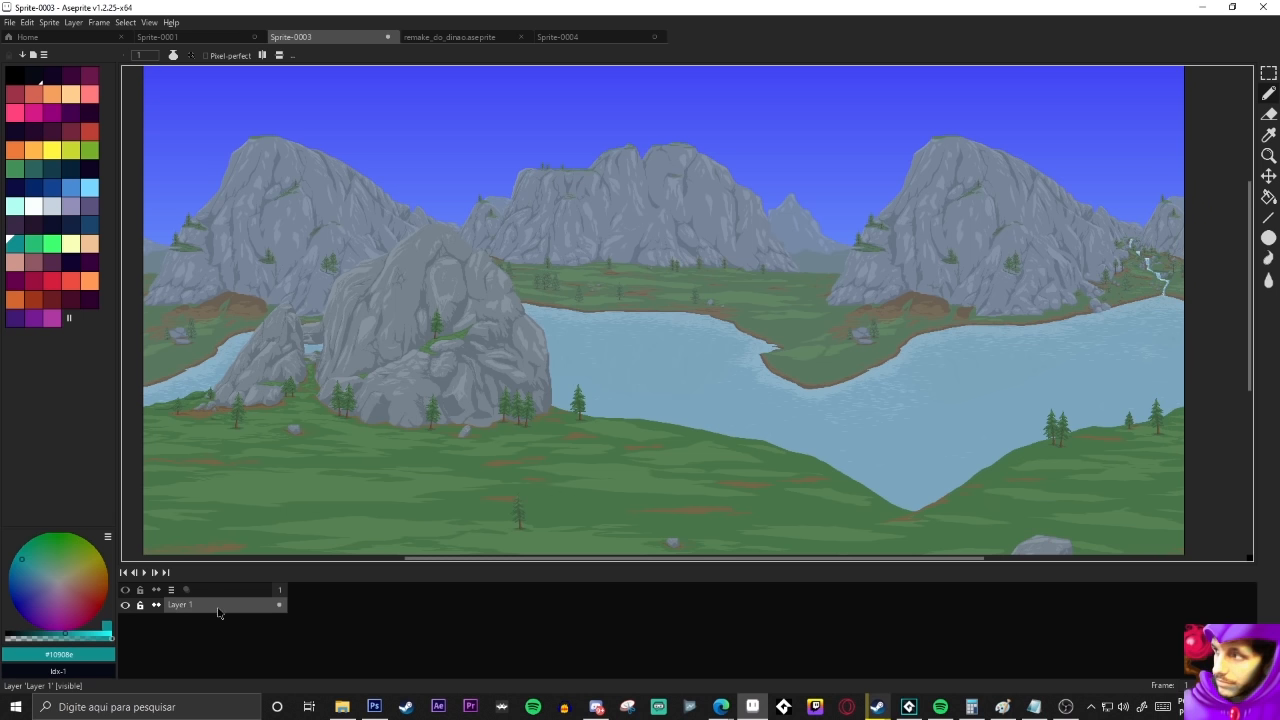
key(v)
key(b)
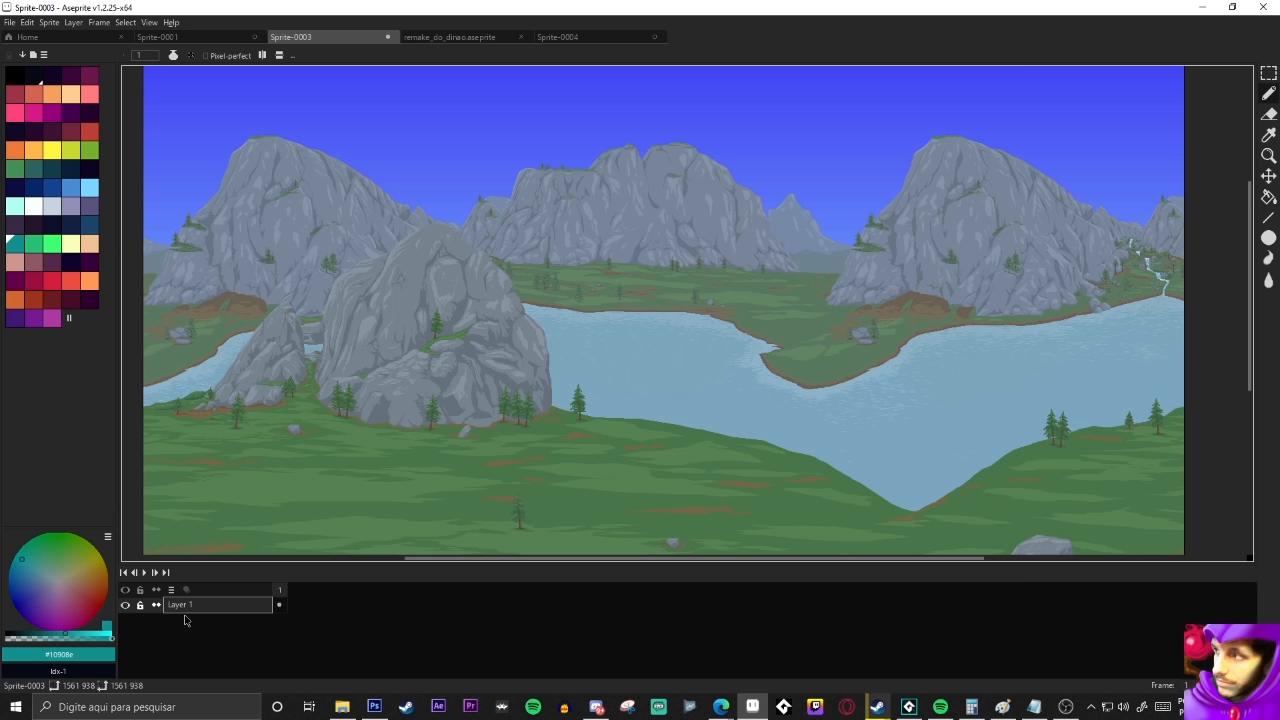
right_click(225, 605)
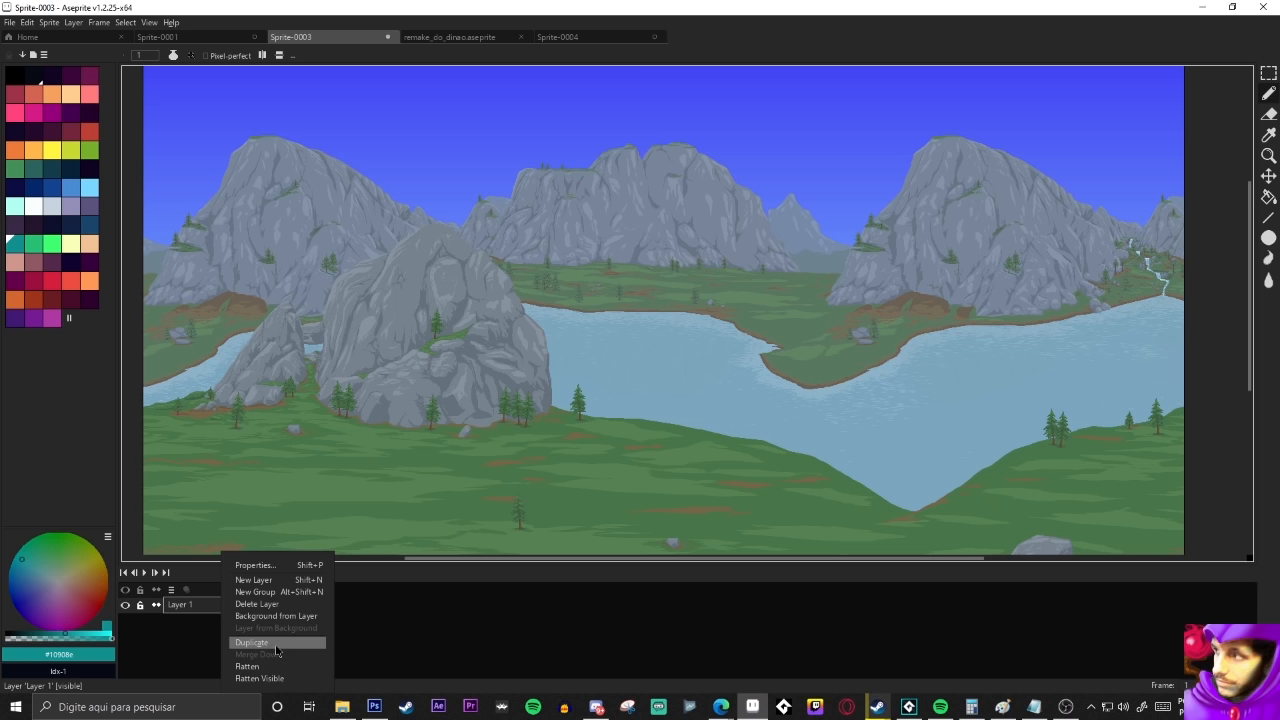
click(276, 642)
Recolour the foreground rock in lavender with dark purple palette colour 39 shadows, using a non-contiguous Paint Bucket fill on the duplicated layer
scroll(381, 368, up, 2)
key(g)
click(381, 368)
click(381, 368)
scroll(381, 368, down, 2)
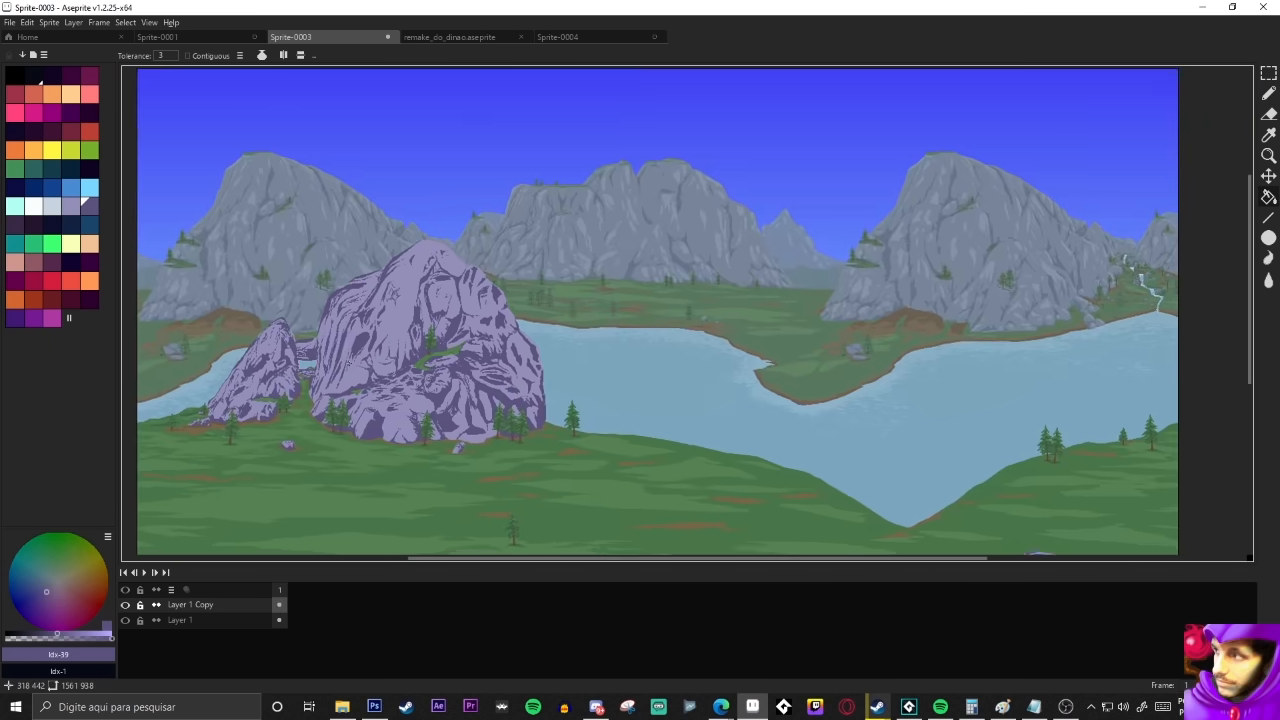
Recolour the background mountains in the same lavender and purple, and the farthest peaks in white
scroll(390, 340, up, 4)
scroll(336, 265, down, 3)
scroll(700, 300, up, 3)
click(33, 206)
click(740, 240)
scroll(693, 318, down, 2)
scroll(693, 318, down, 1)
Recolour the grass with green #429058 as the base and lime green for the lighter patches
click(89, 149)
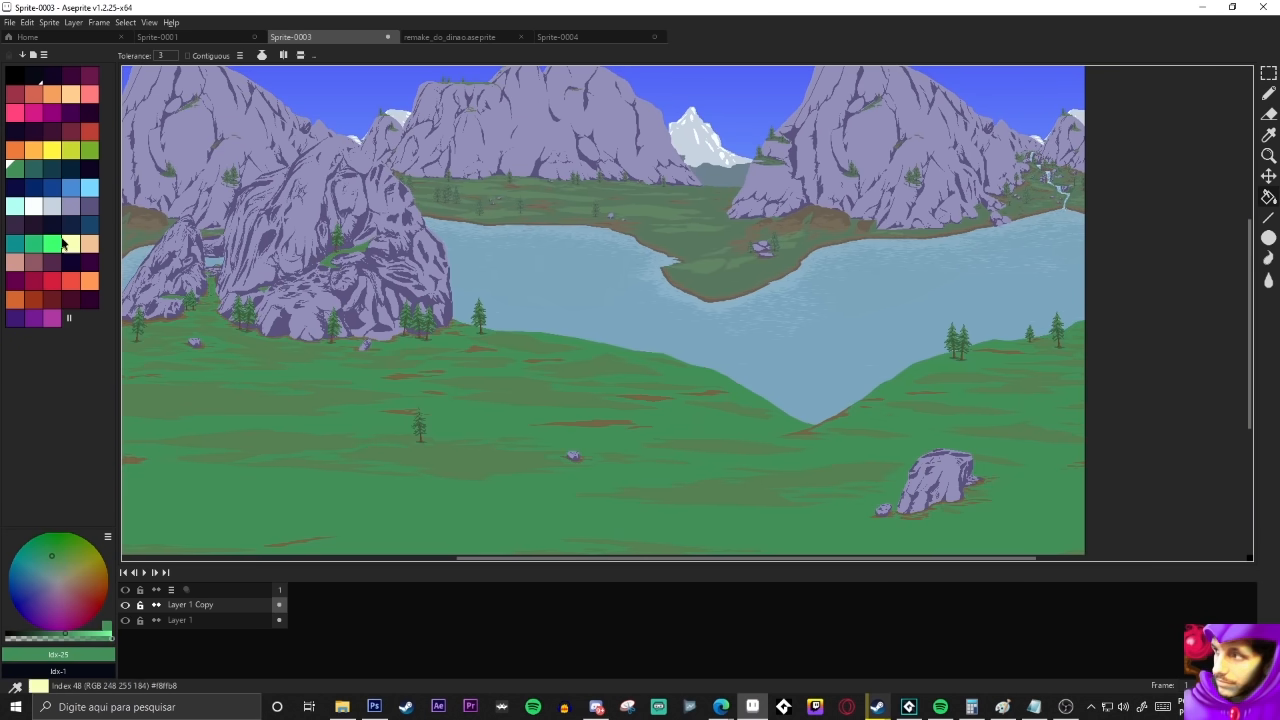
click(600, 470)
key(ctrl+z)
scroll(455, 461, down, 3)
scroll(455, 461, up, 2)
click(455, 461)
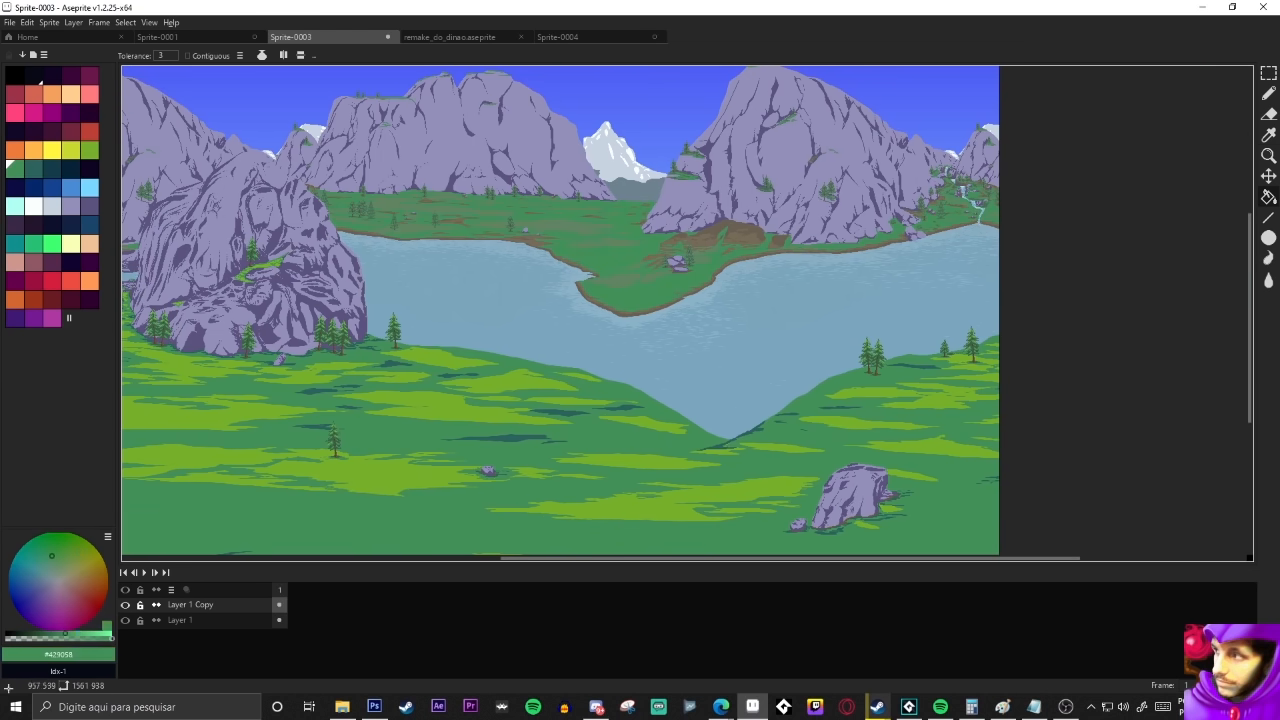
Recolour the far bank's dirt and the lake shoreline with dark maroon palette colour 17
click(52, 130)
scroll(600, 290, up, 2)
click(857, 214)
scroll(570, 257, down, 3)
scroll(570, 257, up, 4)
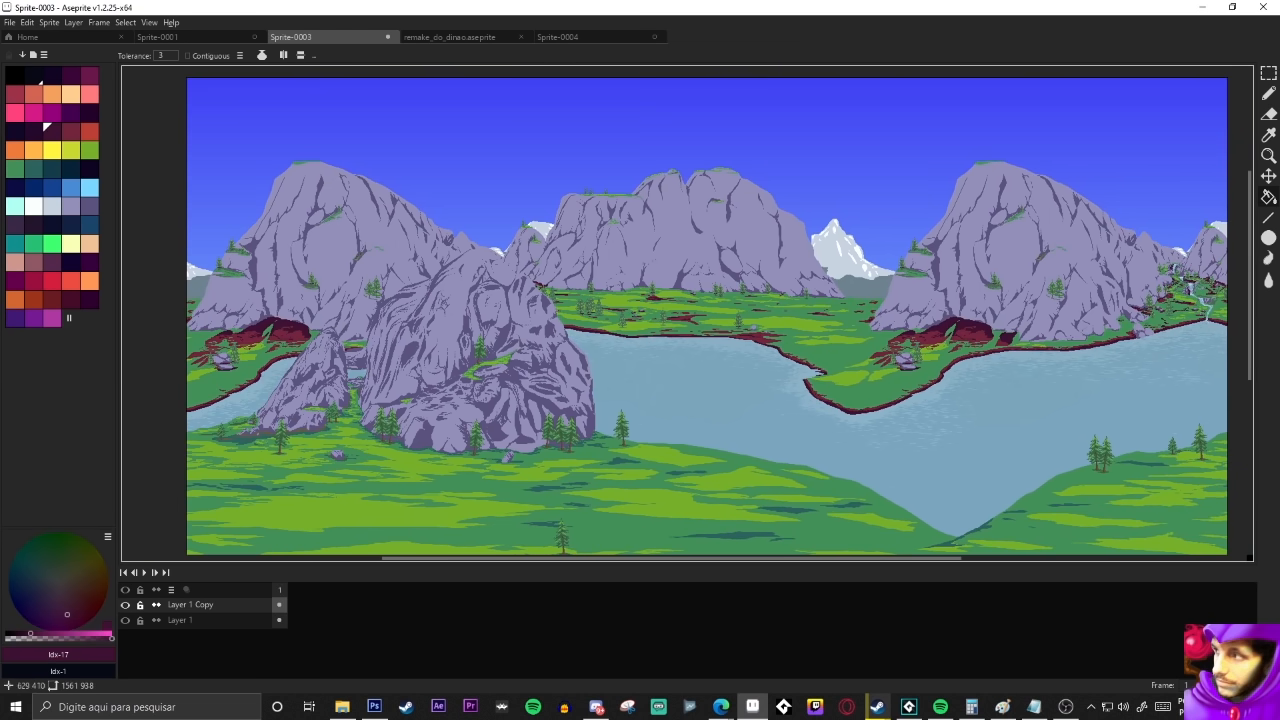
Recolour the distant hill below the far white peaks with the lime green palette colour
click(14, 168)
click(89, 150)
click(689, 299)
scroll(689, 301, down, 2)
scroll(581, 305, up, 2)
Recolour the lake with blue palette colour 33 and its ripples and shoreline highlights with light blue colour 34
click(71, 187)
click(640, 320)
click(720, 375)
click(89, 187)
scroll(660, 258, up, 1)
click(660, 258)
scroll(665, 260, down, 1)
scroll(1040, 400, up, 3)
click(830, 317)
scroll(830, 317, down, 1)
scroll(863, 229, down, 3)
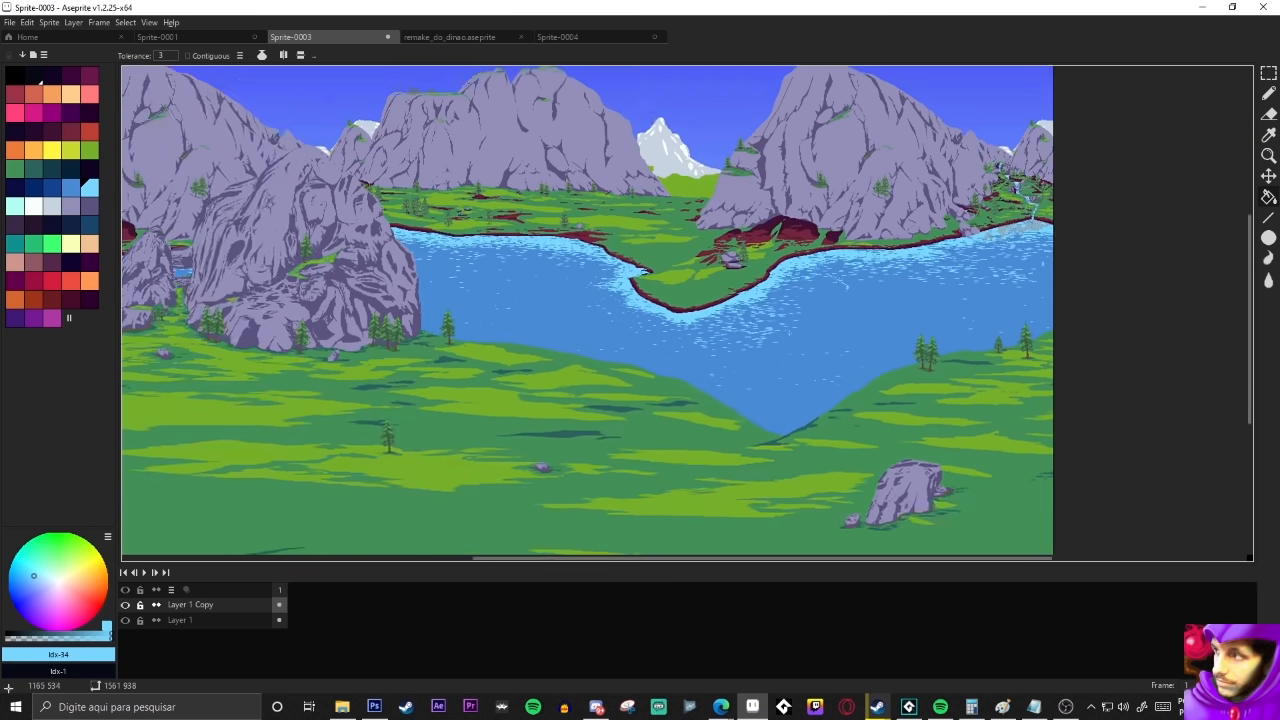
Recolour the lake's ripples and shoreline shading with dark blue palette colour 32
scroll(878, 285, up, 1)
scroll(878, 285, up, 2)
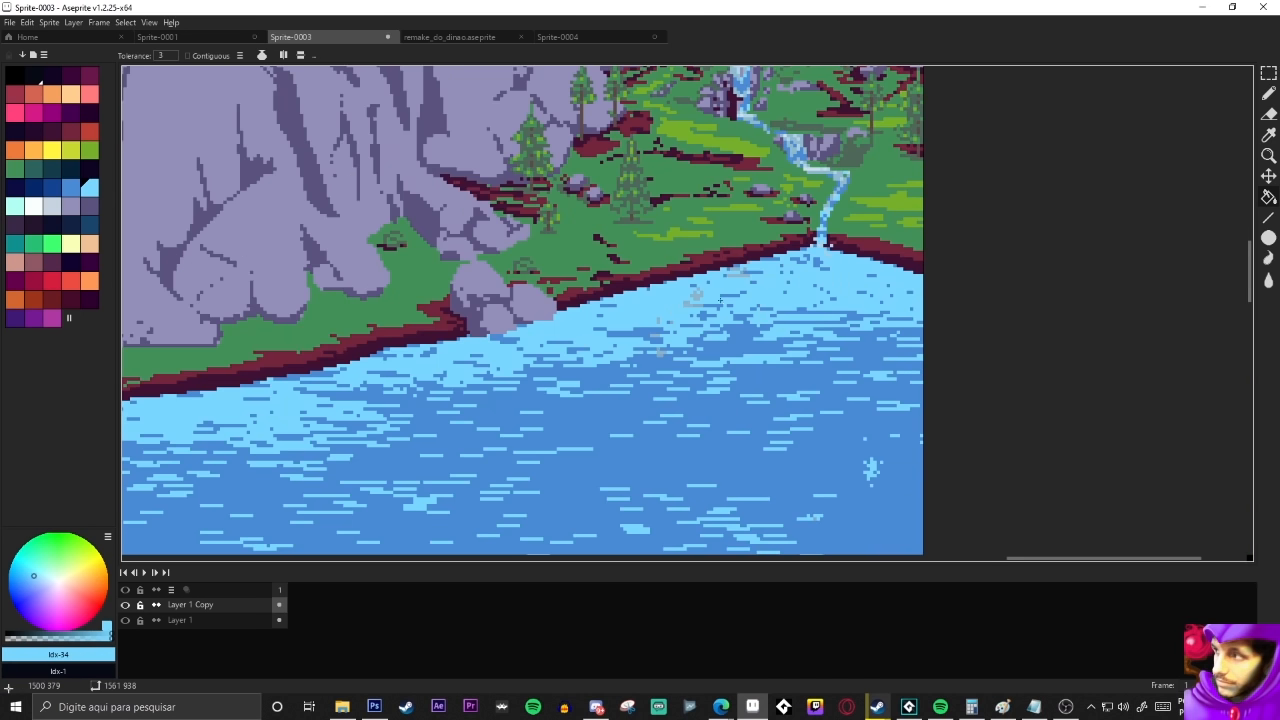
drag(743, 293, 1000, 271)
scroll(743, 293, down, 2)
click(52, 187)
click(580, 335)
Select the sky and replace it with a gradient from light blue palette colour 34 at the horizon to blue colour 33 above
scroll(600, 340, down, 2)
drag(234, 247, 398, 292)
key(w)
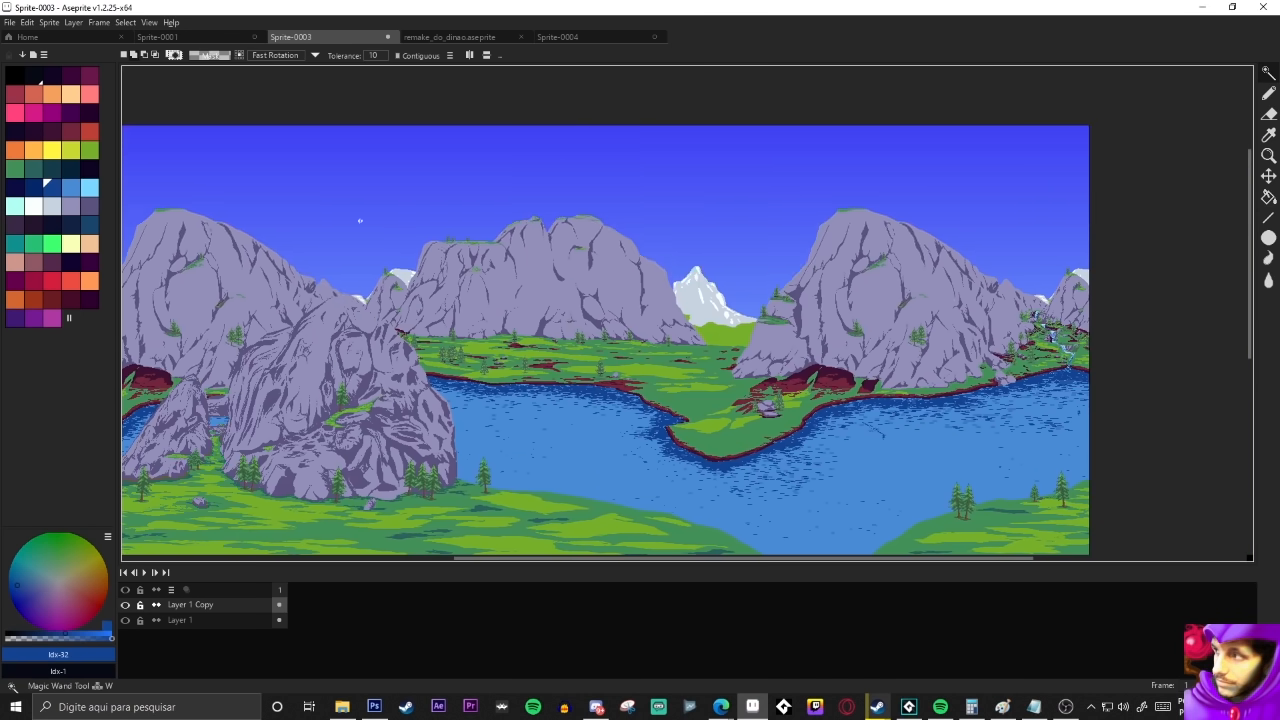
scroll(476, 305, up, 3)
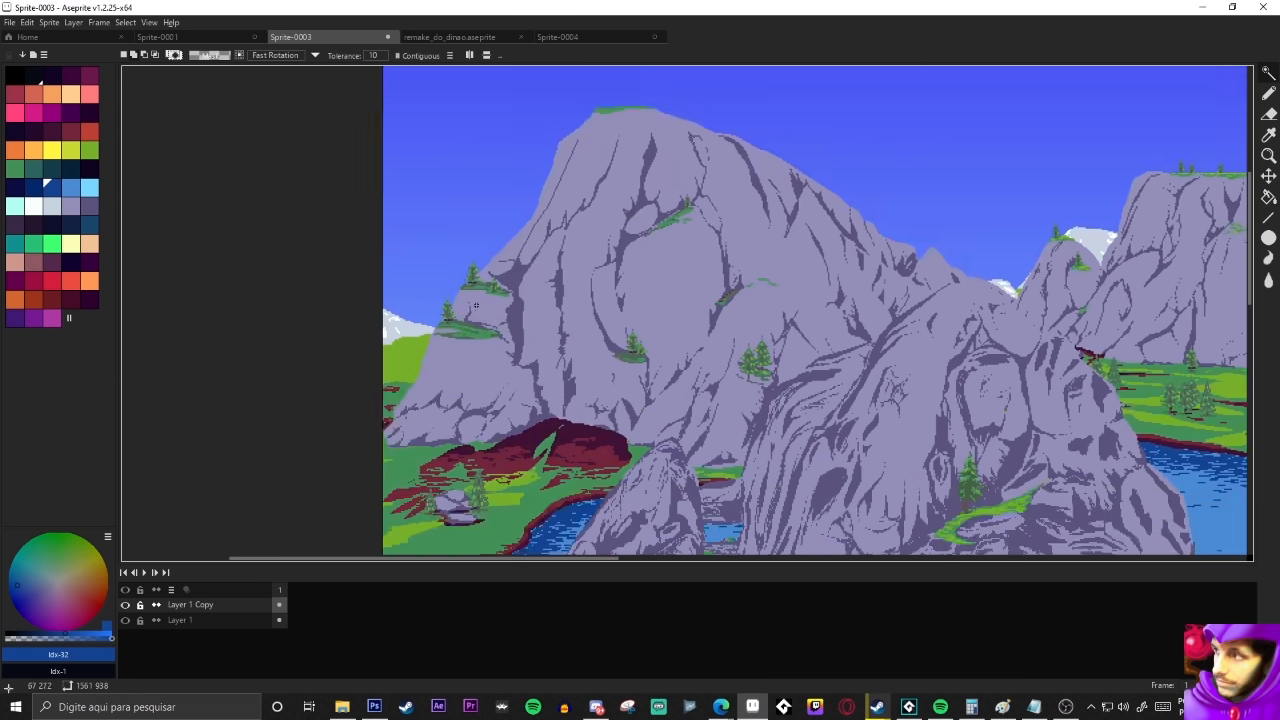
click(412, 280)
scroll(390, 279, down, 2)
key(shift+g)
right_click(71, 188)
click(90, 188)
drag(558, 257, 562, 224)
Add a new layer and fill it entirely with blue palette colour 33
key(shift+n)
click(71, 188)
key(g)
click(600, 280)
key(ctrl+d)
click(632, 350)
Lower the blue layer's opacity to a light tint over the landscape and merge it down into Layer 1 Copy
double_click(190, 605)
drag(752, 215, 731, 218)
click(794, 150)
scroll(615, 388, up, 1)
drag(615, 388, 615, 348)
right_click(189, 605)
click(225, 604)
Compare the recoloured landscape with the original by repeatedly hiding and showing Layer 1 Copy
click(125, 605)
click(125, 605)
click(125, 605)
click(125, 605)
click(125, 605)
click(125, 605)
click(125, 605)
click(125, 605)
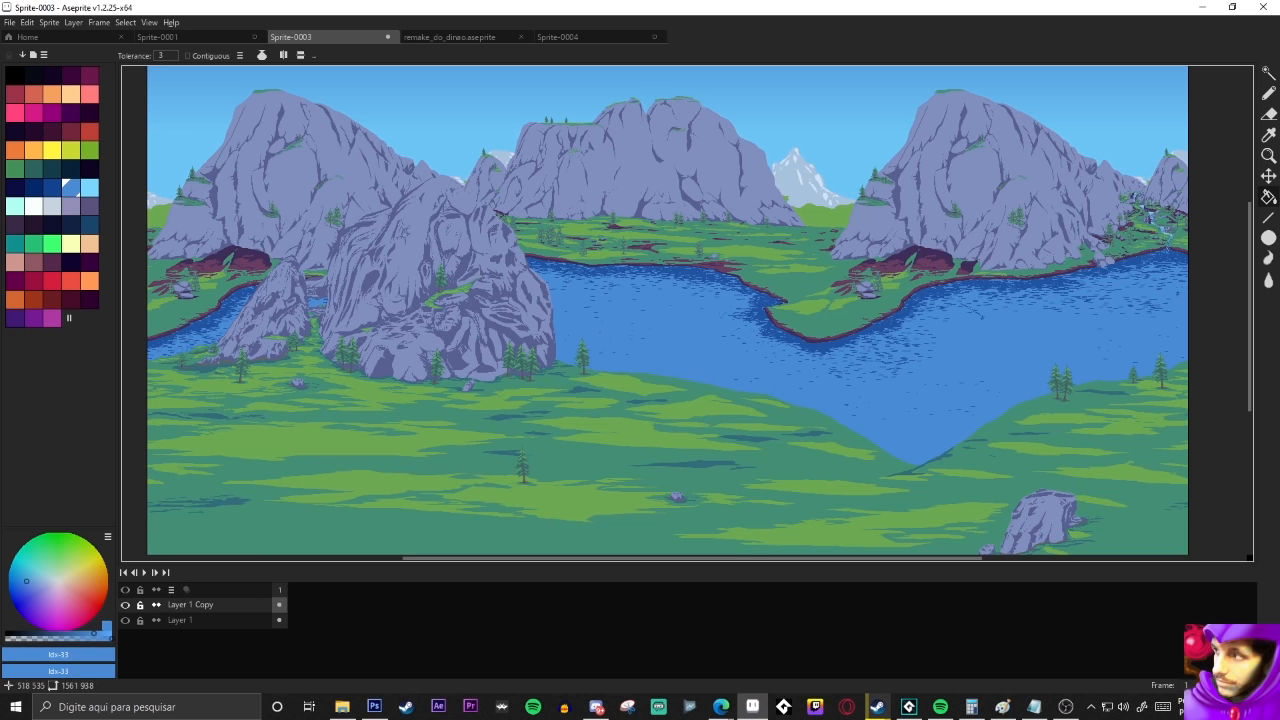
drag(437, 366, 421, 380)
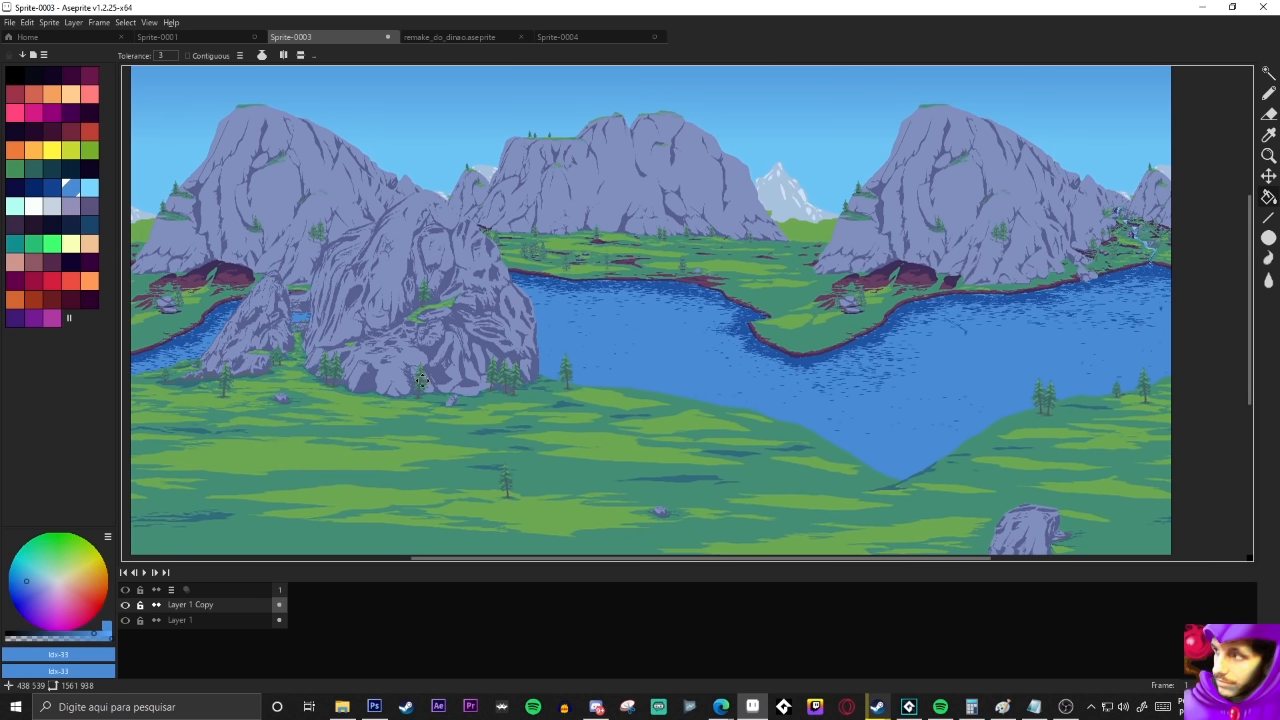
click(125, 605)
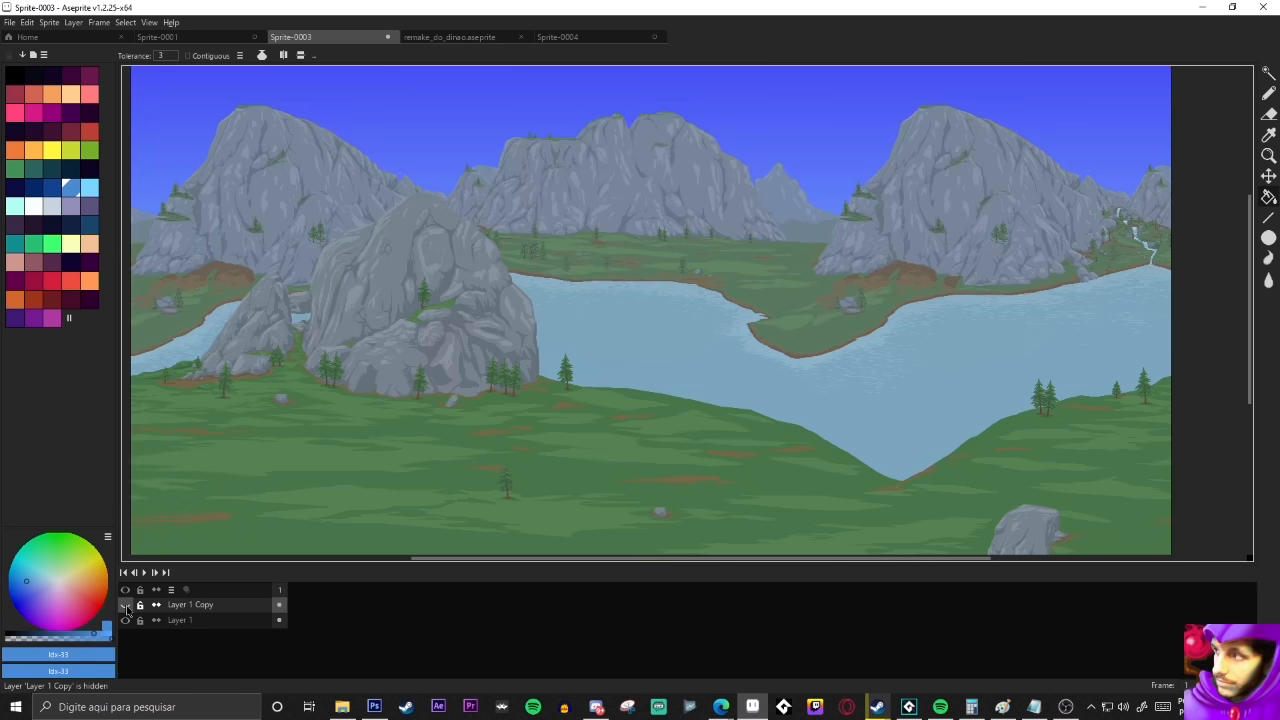
click(125, 605)
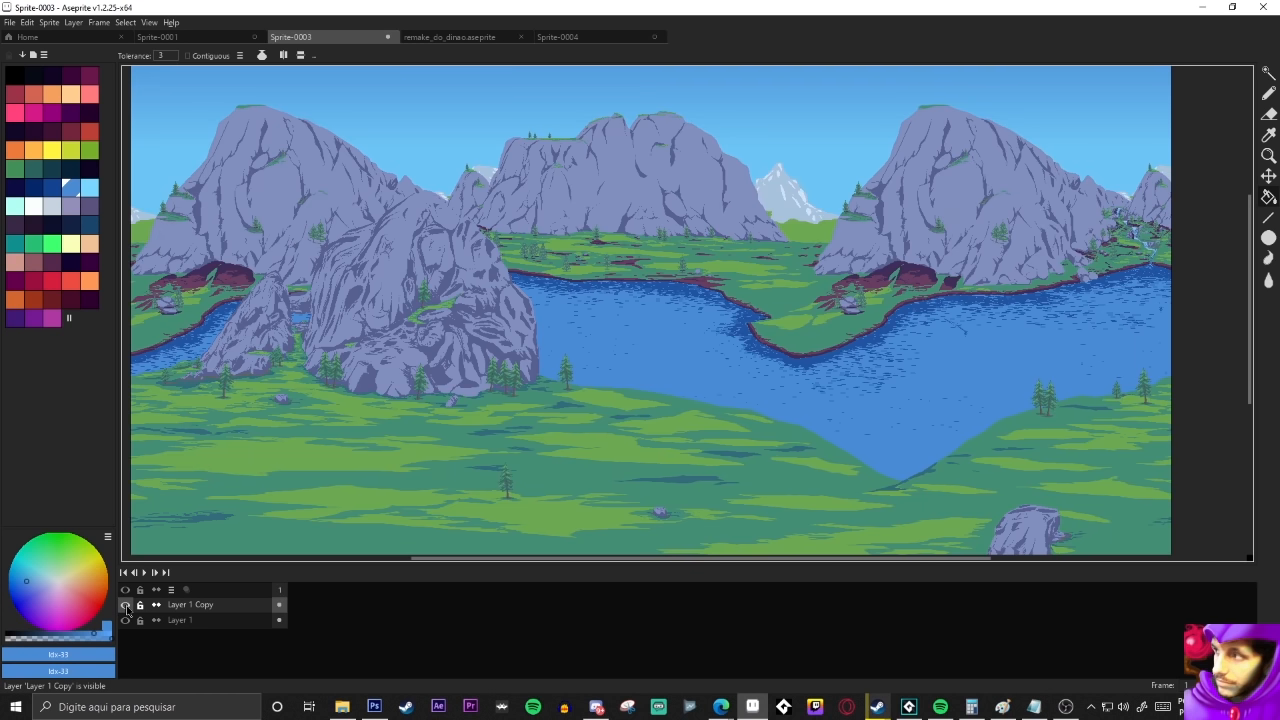
click(125, 605)
click(125, 605)
click(125, 605)
click(125, 605)
click(125, 605)
click(125, 605)
click(125, 605)
click(125, 605)
click(125, 605)
click(125, 605)
click(125, 605)
click(125, 605)
click(125, 605)
click(125, 605)
click(125, 605)
click(125, 605)
click(125, 605)
click(125, 605)
click(125, 605)
click(125, 605)
click(125, 605)
click(125, 605)
click(125, 605)
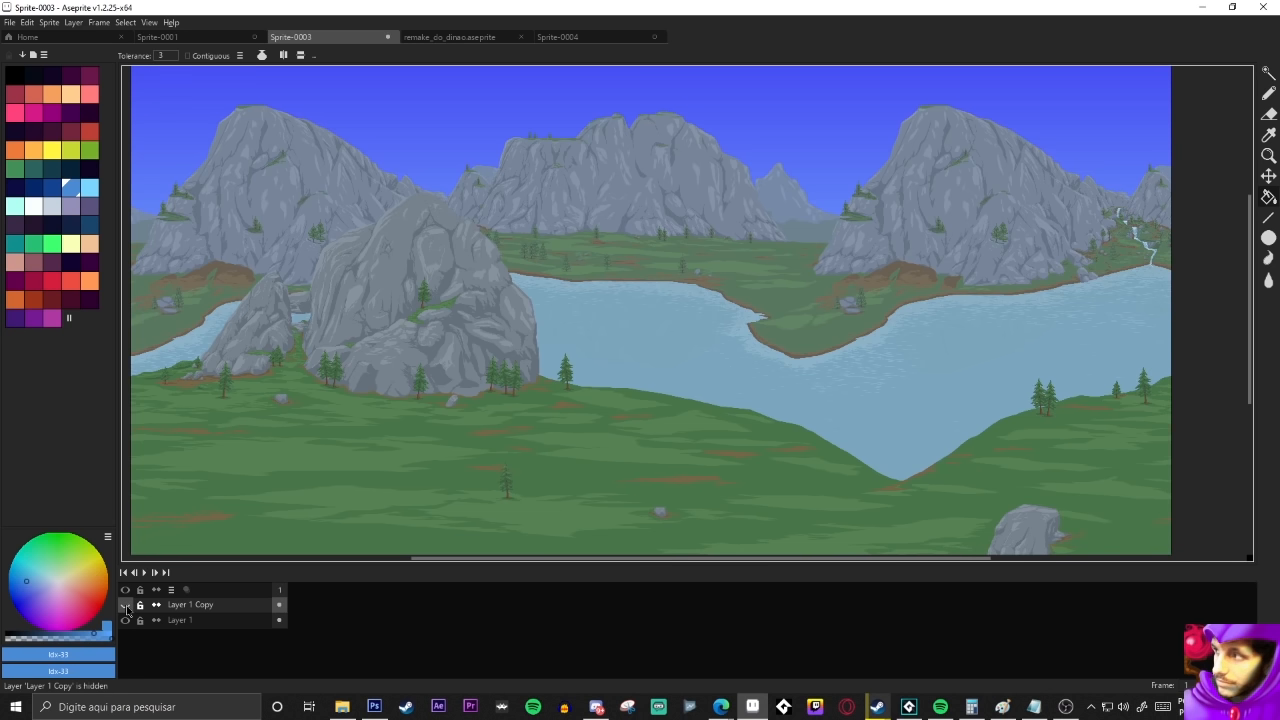
click(125, 605)
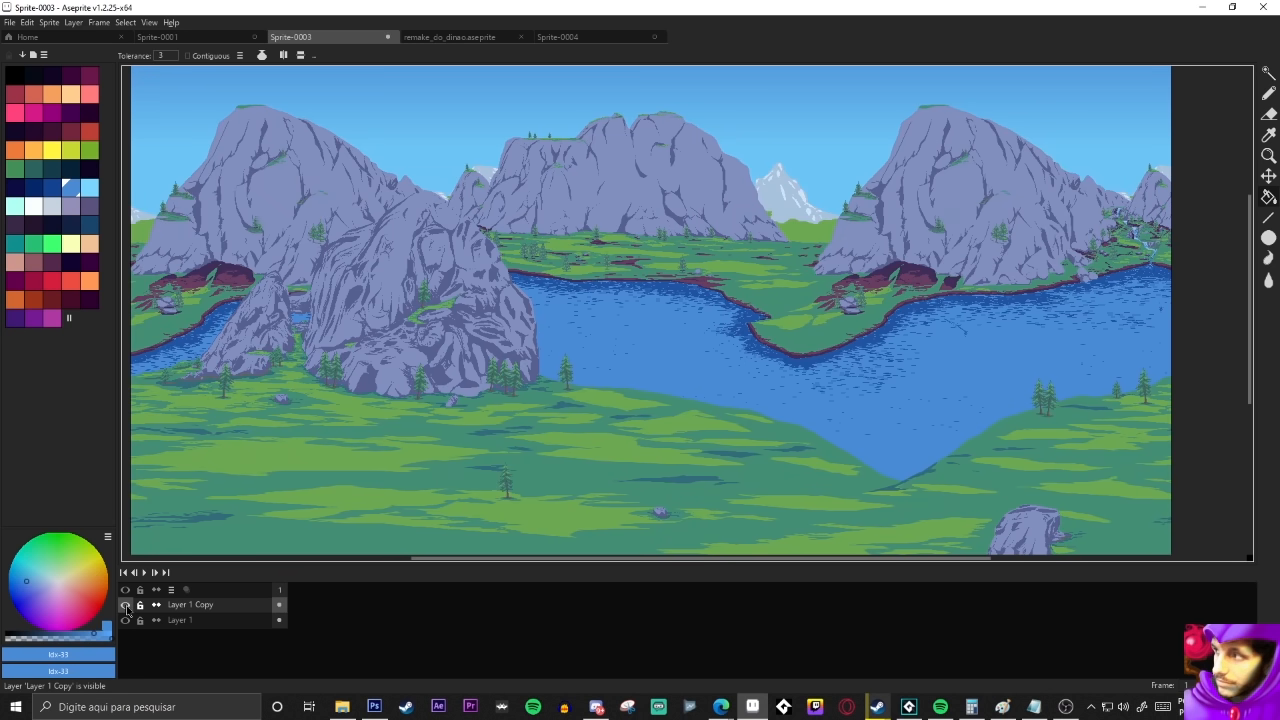
click(125, 605)
click(125, 605)
click(125, 605)
click(125, 605)
click(125, 605)
click(125, 605)
click(125, 605)
click(125, 605)
click(125, 605)
click(125, 605)
click(125, 605)
click(125, 605)
click(125, 605)
click(125, 605)
click(125, 605)
click(125, 605)
mouse_move(524, 464)
mouse_down()
mouse_move(533, 443)
mouse_move(526, 488)
mouse_up()
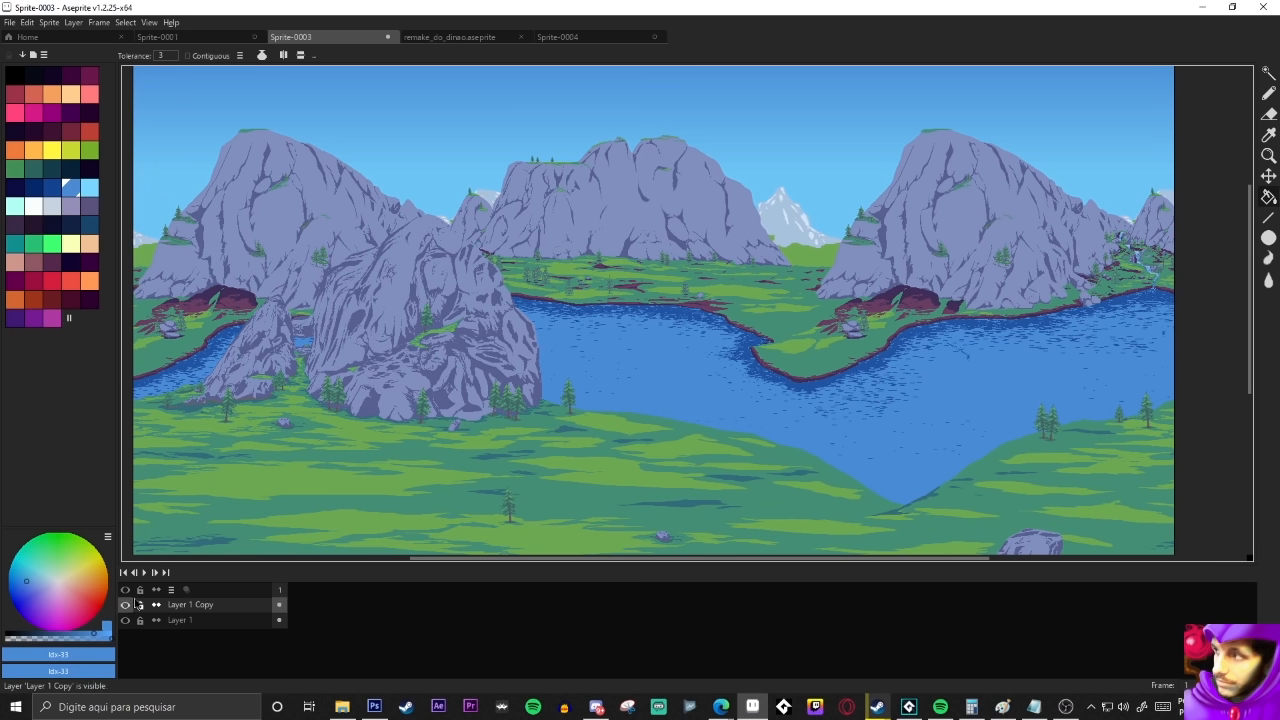
Open the remake_do_dinao.aseprite tileset and examine its platforms, plants and characters
click(437, 42)
click(363, 41)
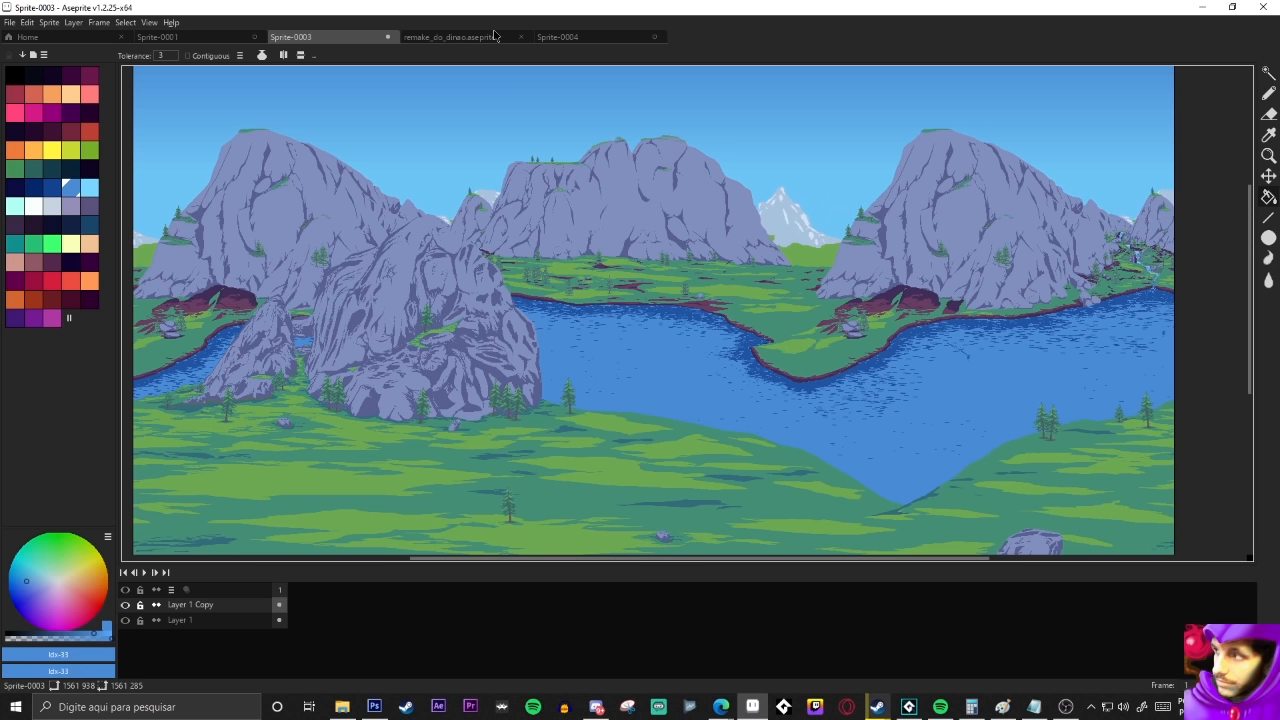
click(441, 41)
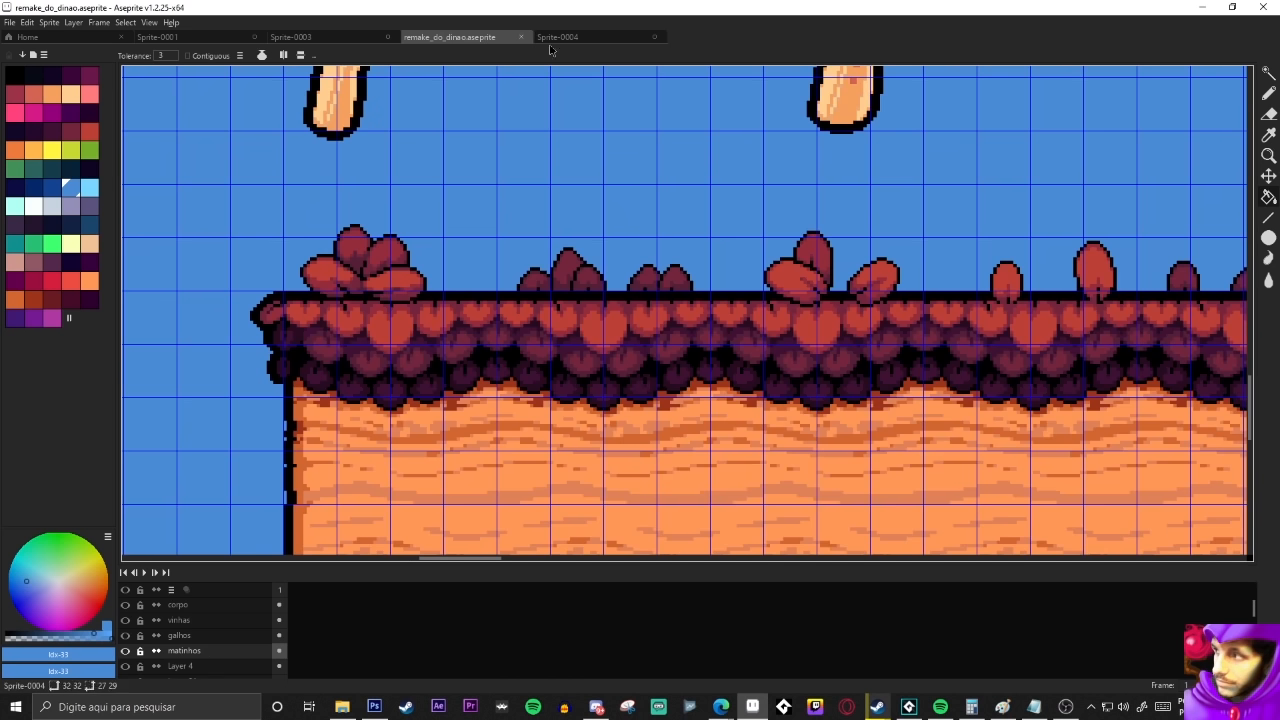
scroll(434, 255, down, 4)
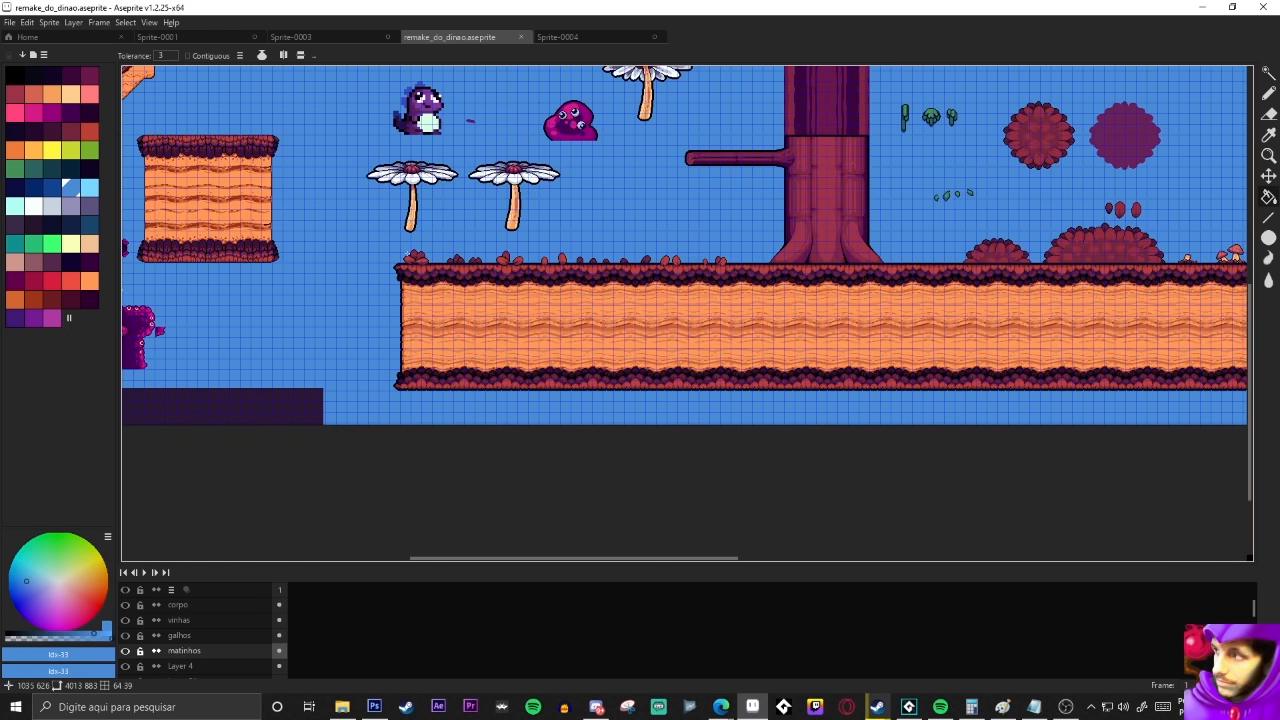
drag(379, 226, 402, 273)
drag(274, 224, 402, 273)
drag(183, 251, 504, 297)
In Sprite-0004, reshape the round green creature's eye outlines, trimming lower pixels with teal #10908e and adding black pixels with the Pencil
click(558, 37)
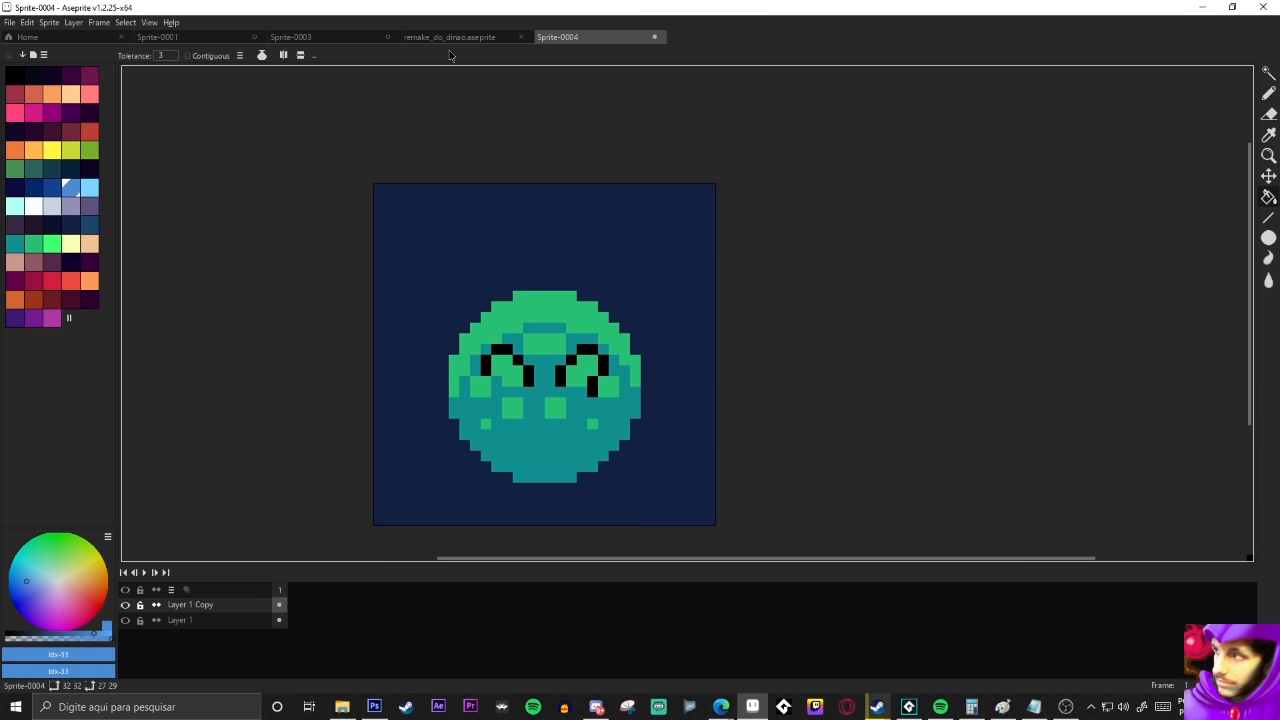
scroll(451, 251, left, 3)
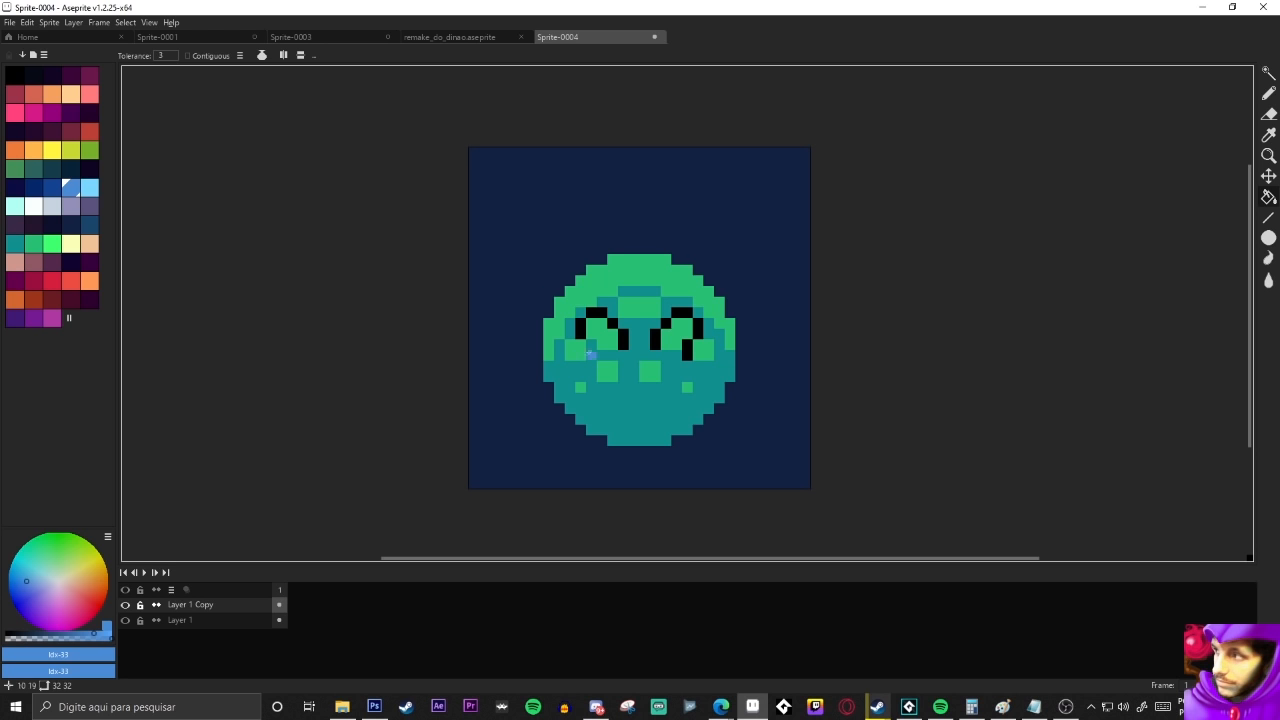
alt+click(684, 355)
click(686, 347)
key(ctrl+z)
key(b)
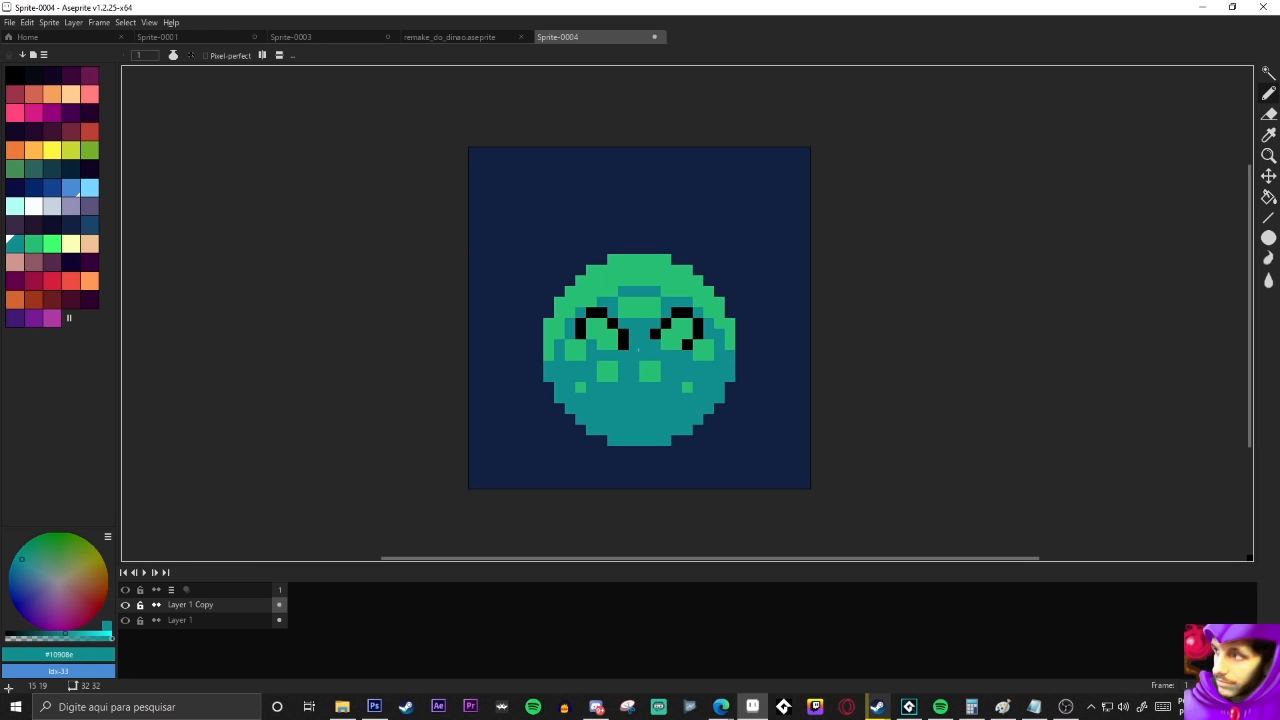
key(alt)
alt+click(579, 331)
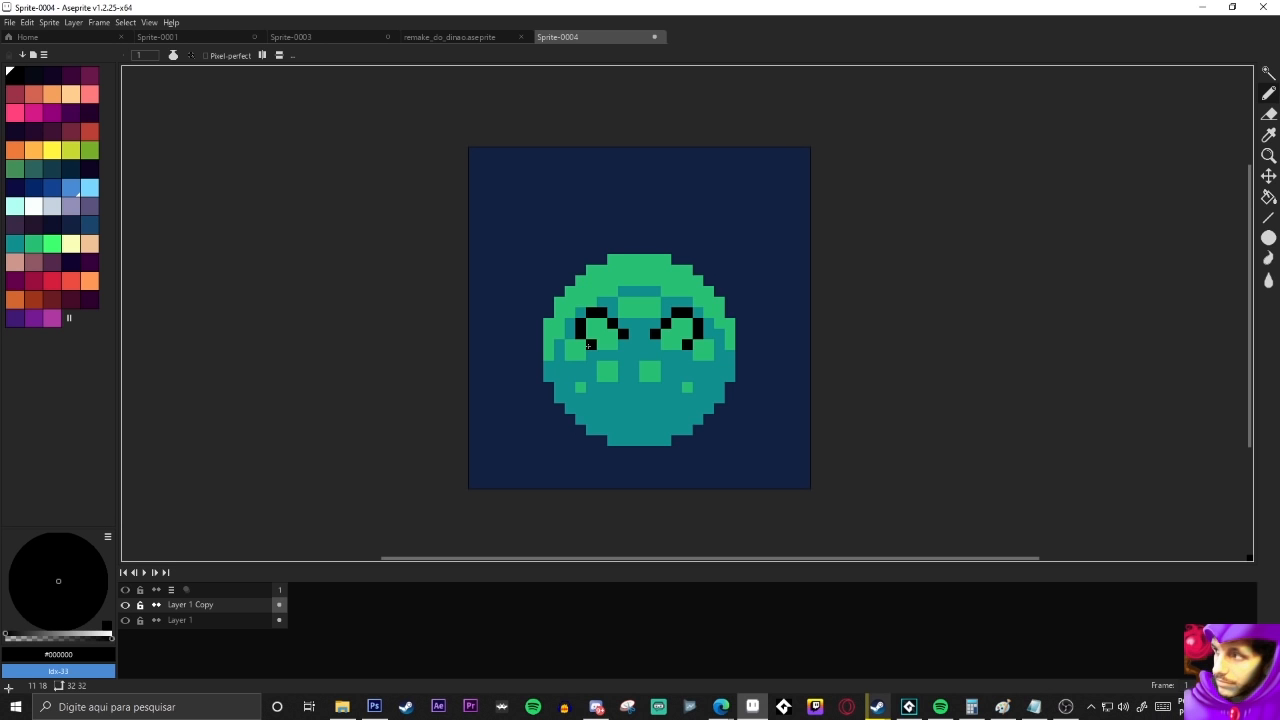
Switch to the browser and browse the tutorial sheets on the Miniboss pixel art tutorials page
key(alt+Tab)
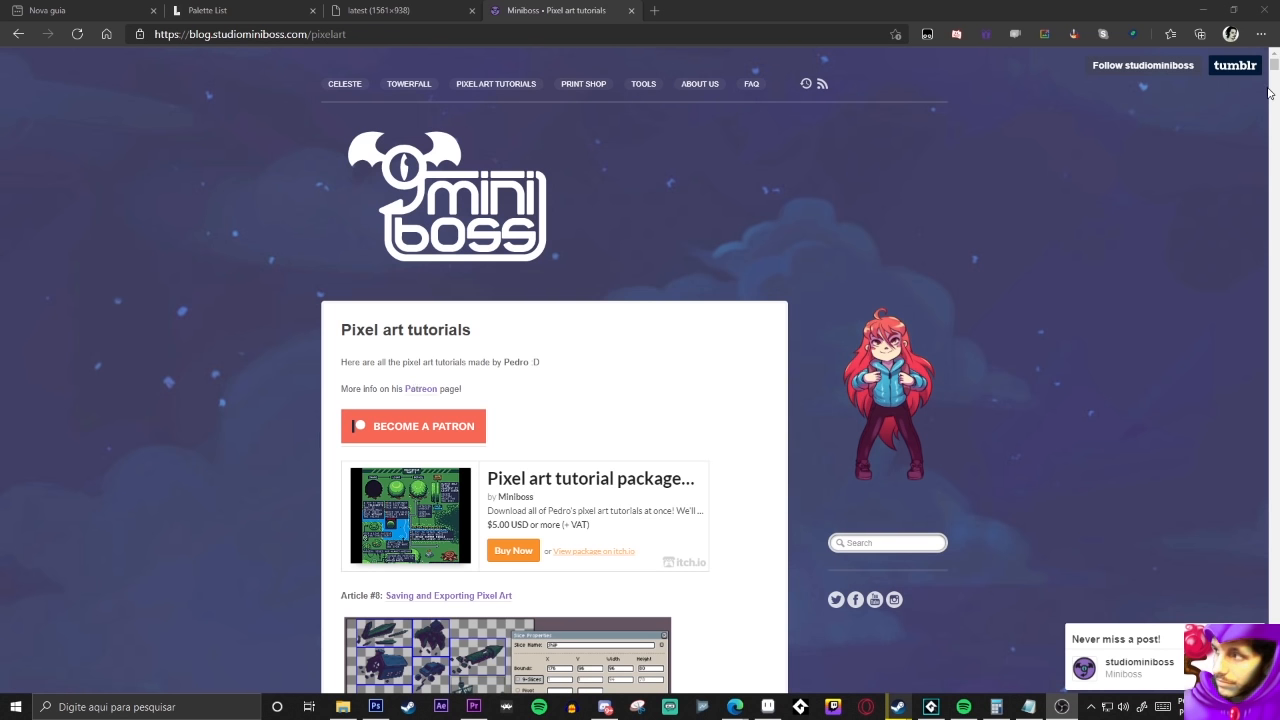
scroll(1275, 69, down, 1)
drag(1275, 69, 1275, 97)
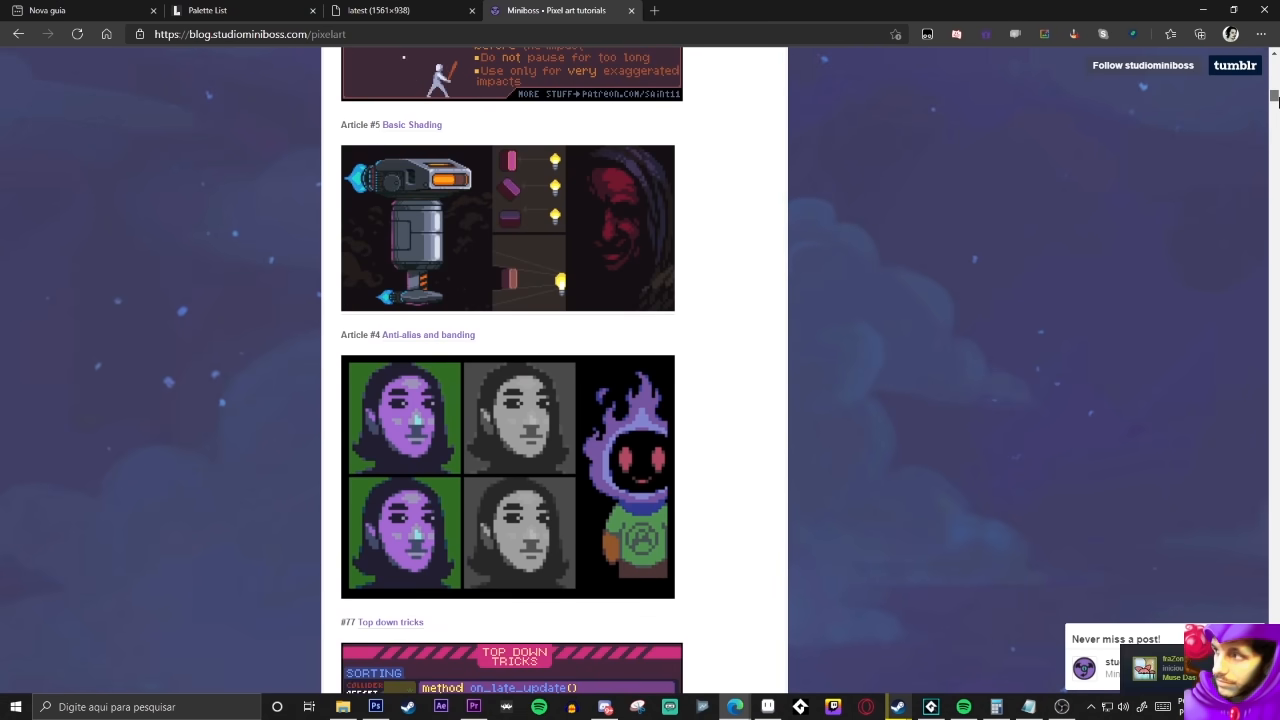
drag(1275, 97, 1271, 163)
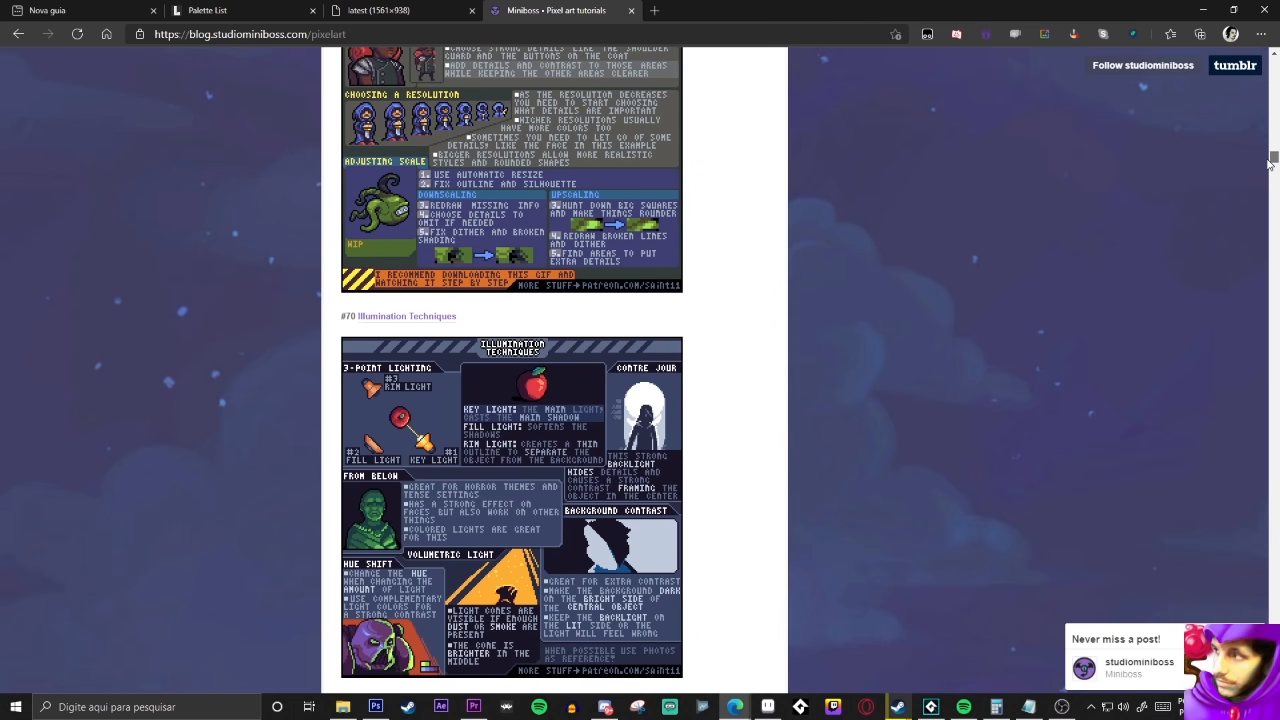
scroll(691, 251, down, 7)
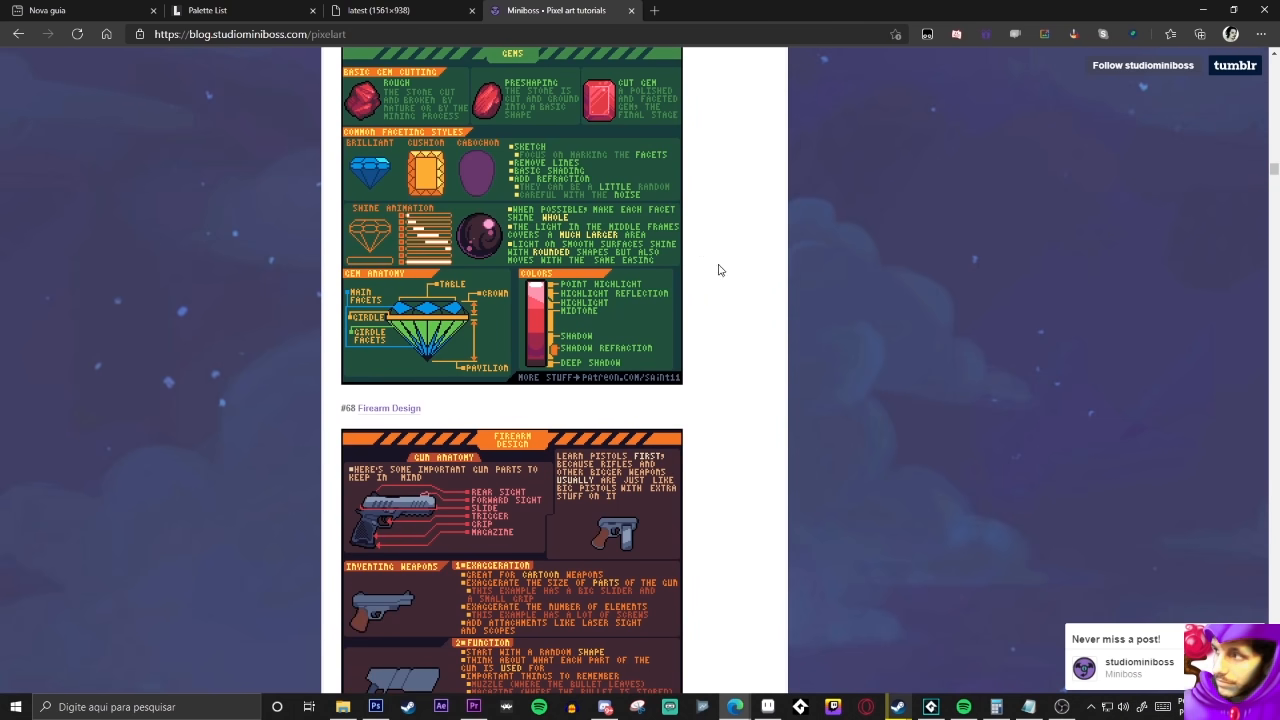
scroll(720, 300, down, 2)
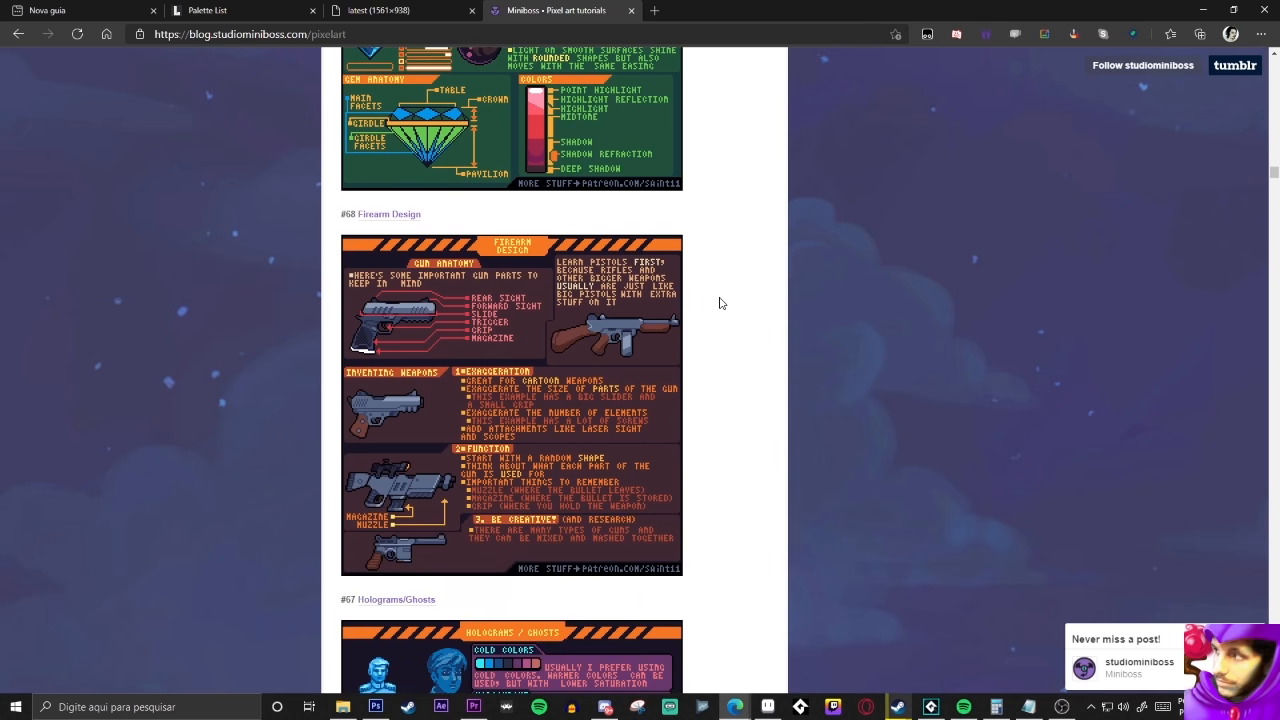
scroll(814, 330, down, 9)
scroll(963, 317, down, 4)
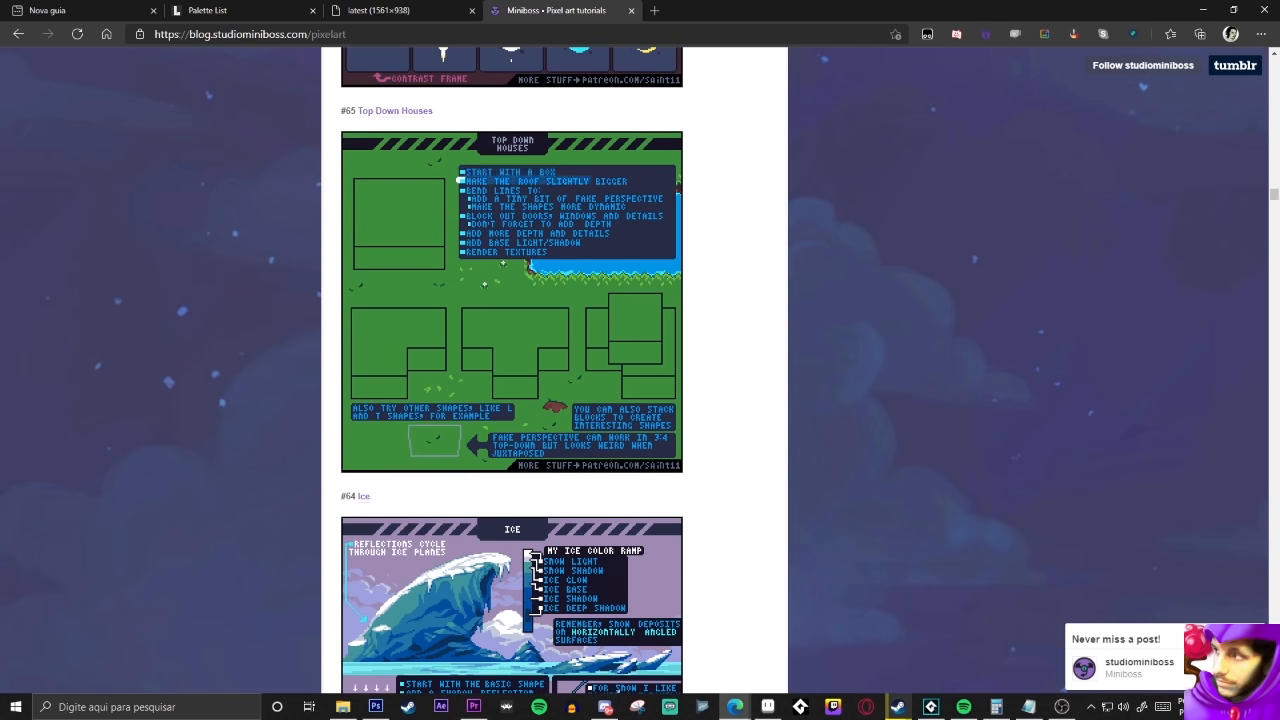
Switch to Discord and look through the artwork posted in the feedback_artistico channel
key(alt+Tab)
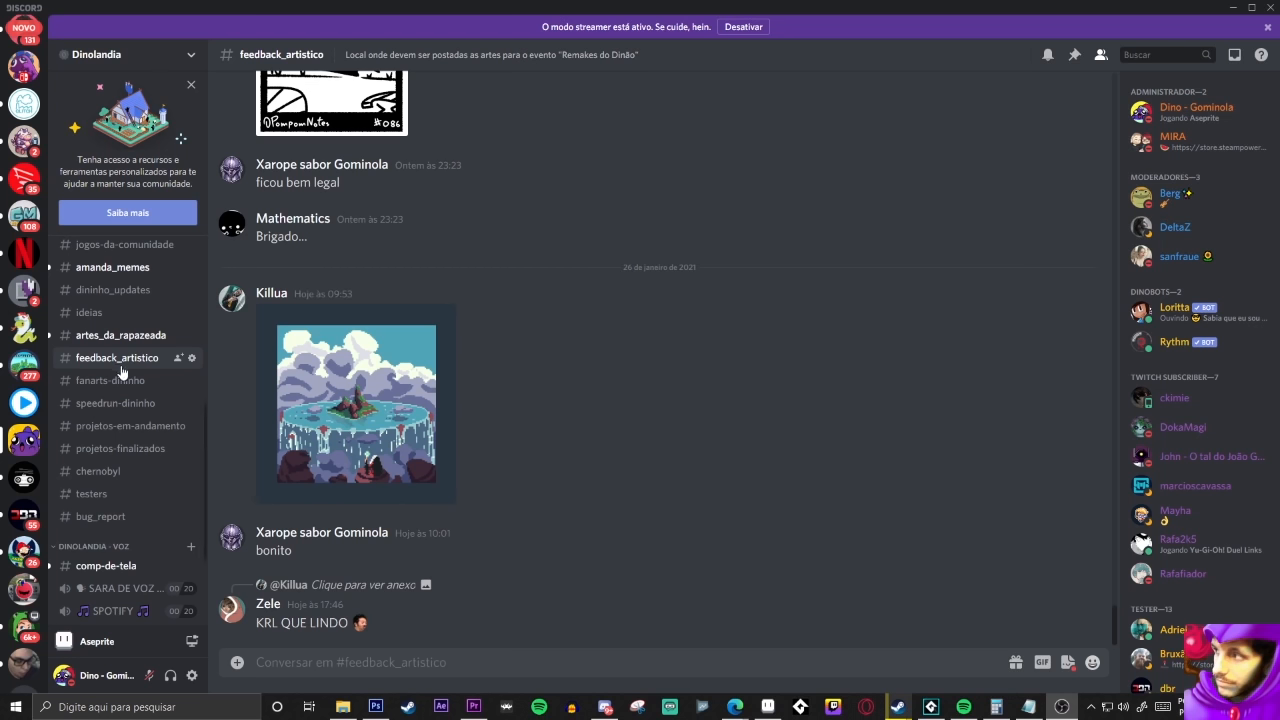
drag(1114, 628, 1115, 364)
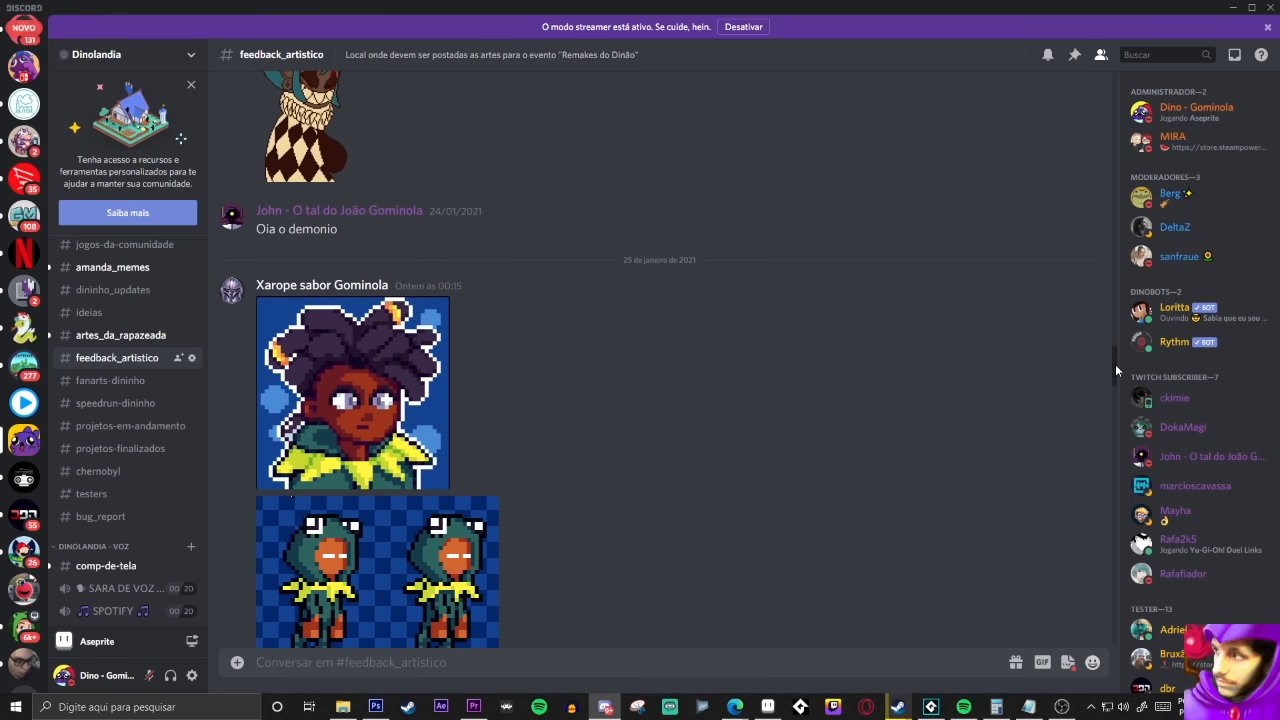
scroll(938, 444, up, 3)
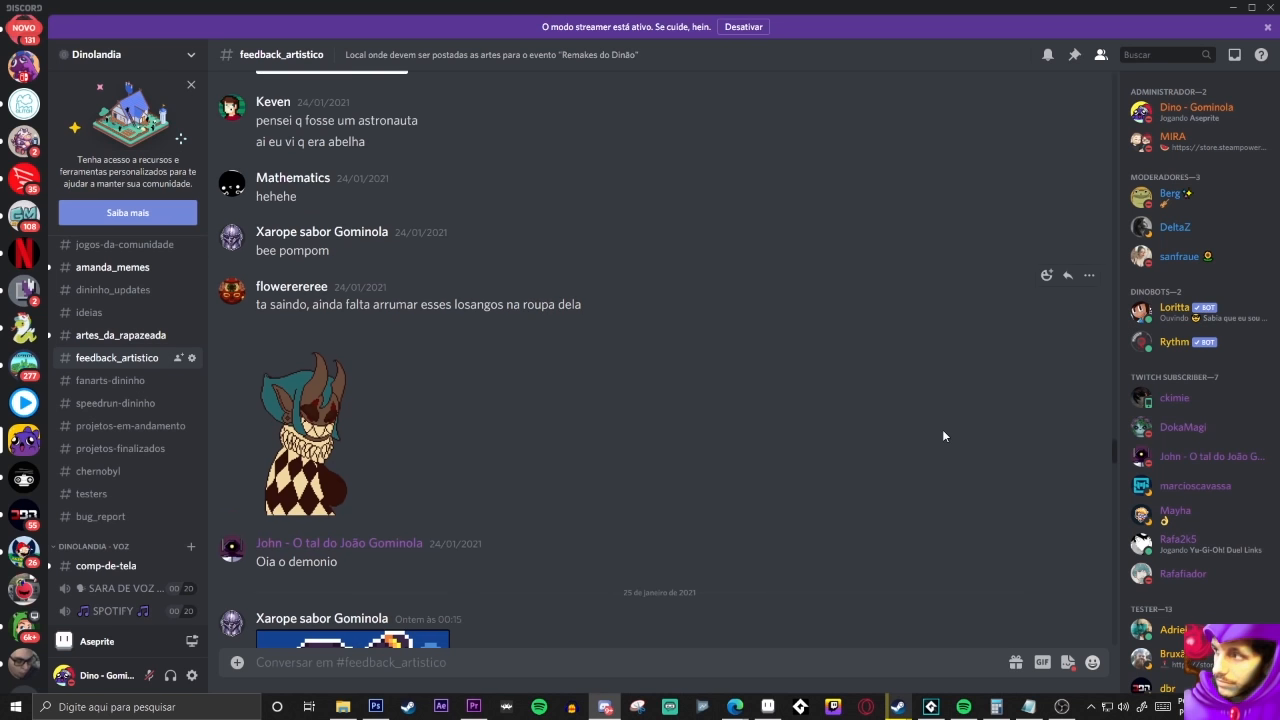
scroll(942, 432, down, 3)
scroll(357, 420, down, 2)
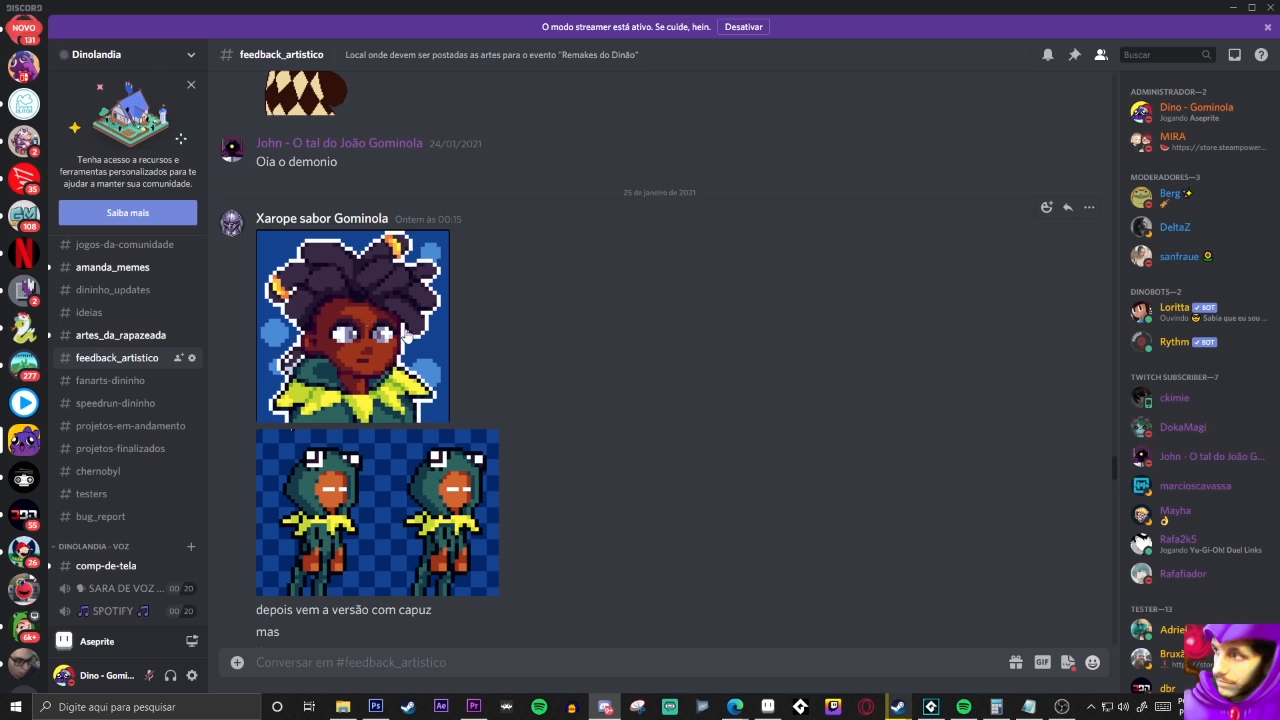
drag(1110, 469, 1121, 668)
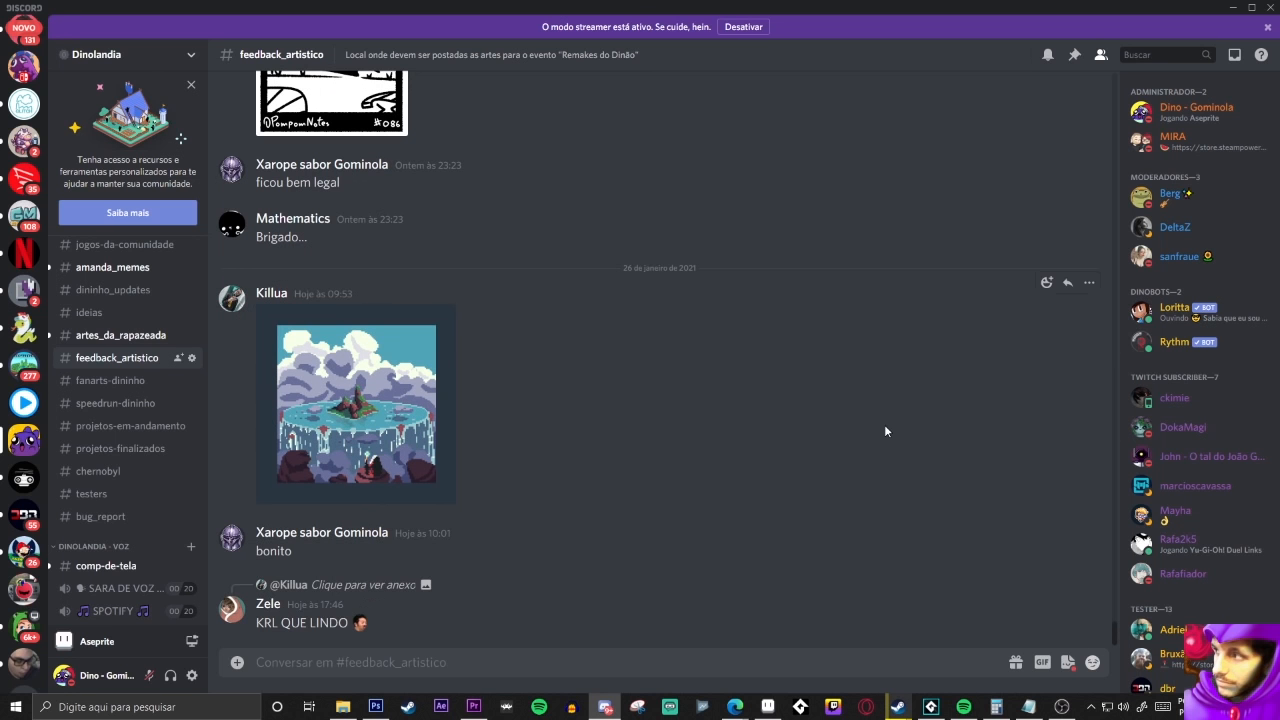